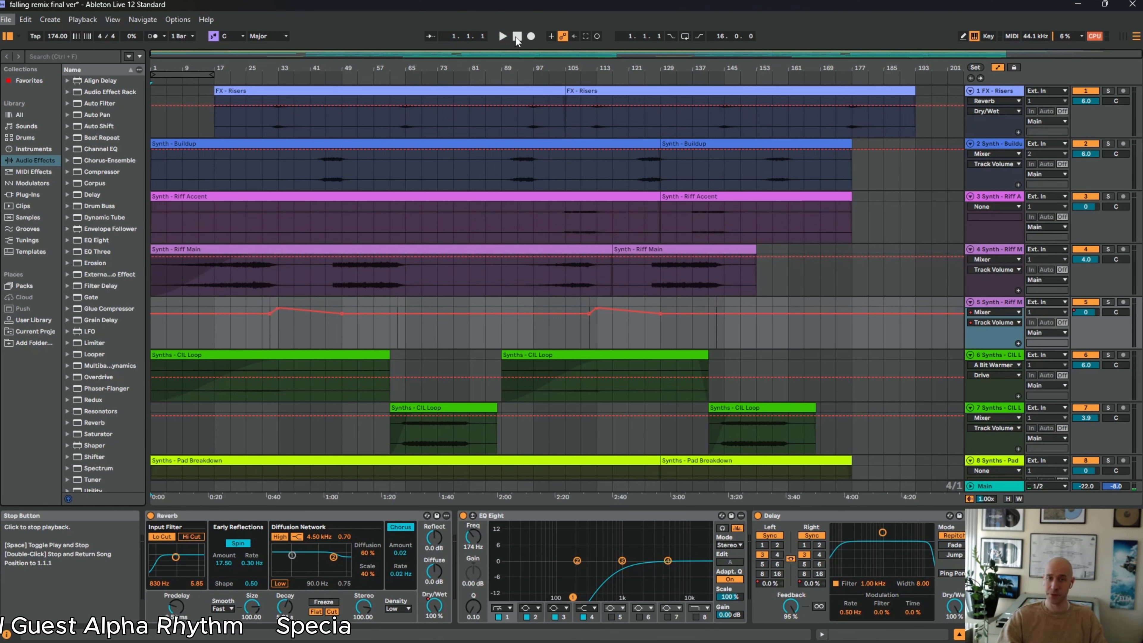
Set the Main track's volume to -8 dB
{"action": "left_click", "coordinate": [1087, 486]}
{"action": "type", "text": "-8"}
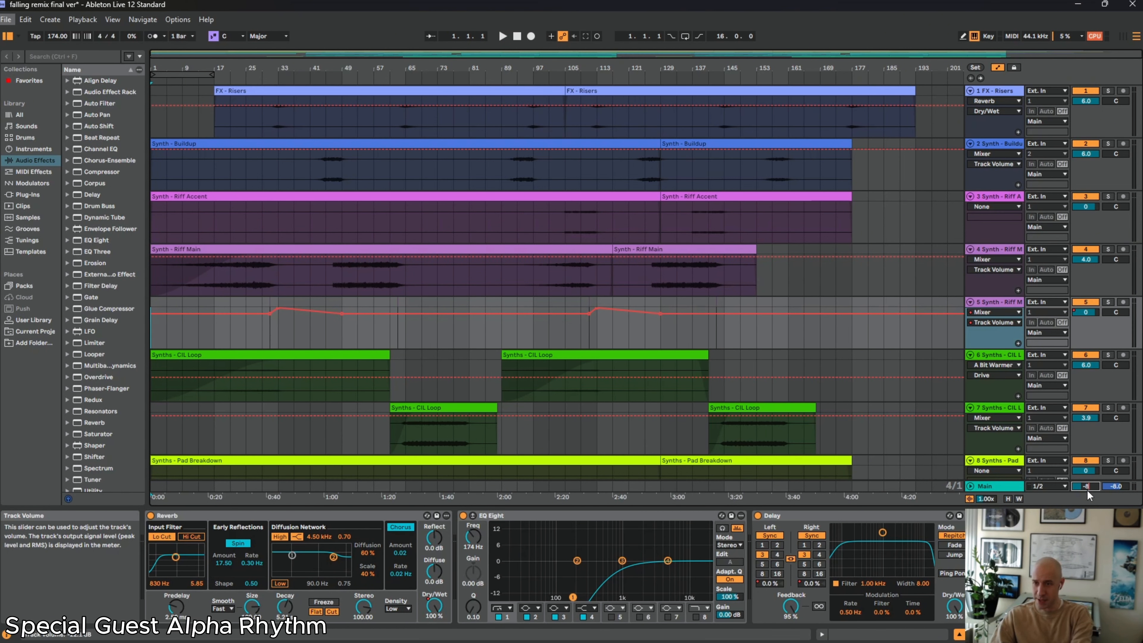
{"action": "key", "text": "Return"}
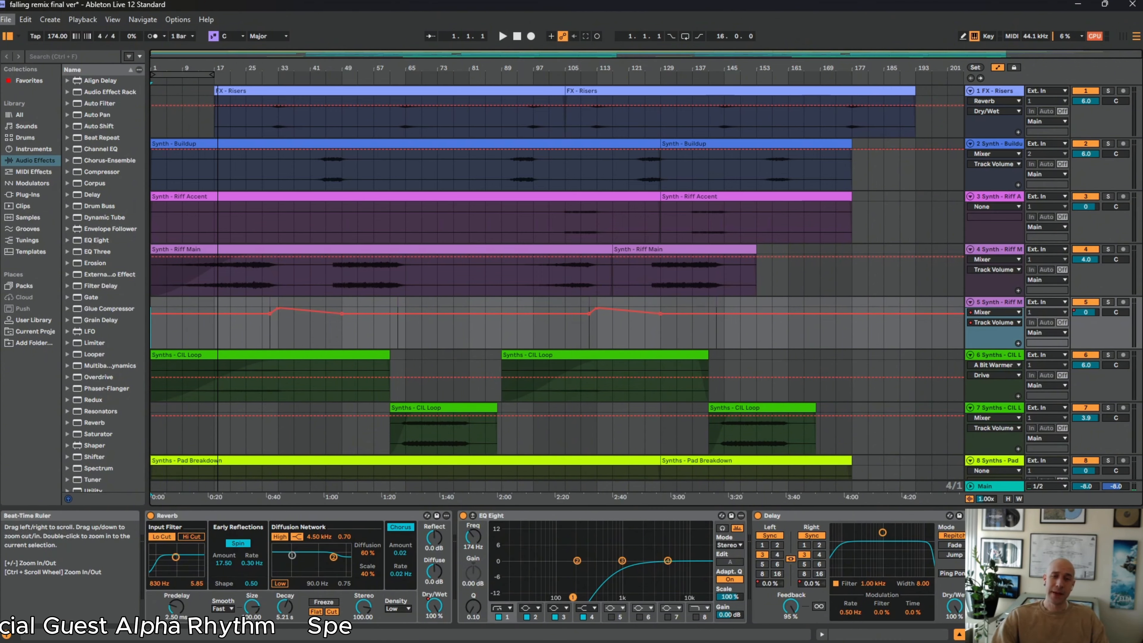
Play the soloed Synth - Riff Main track from bar 17, and switch the solo to the Synth - Buildup track during playback
{"action": "left_click_drag", "start_coordinate": [158, 68], "coordinate": [157, 76]}
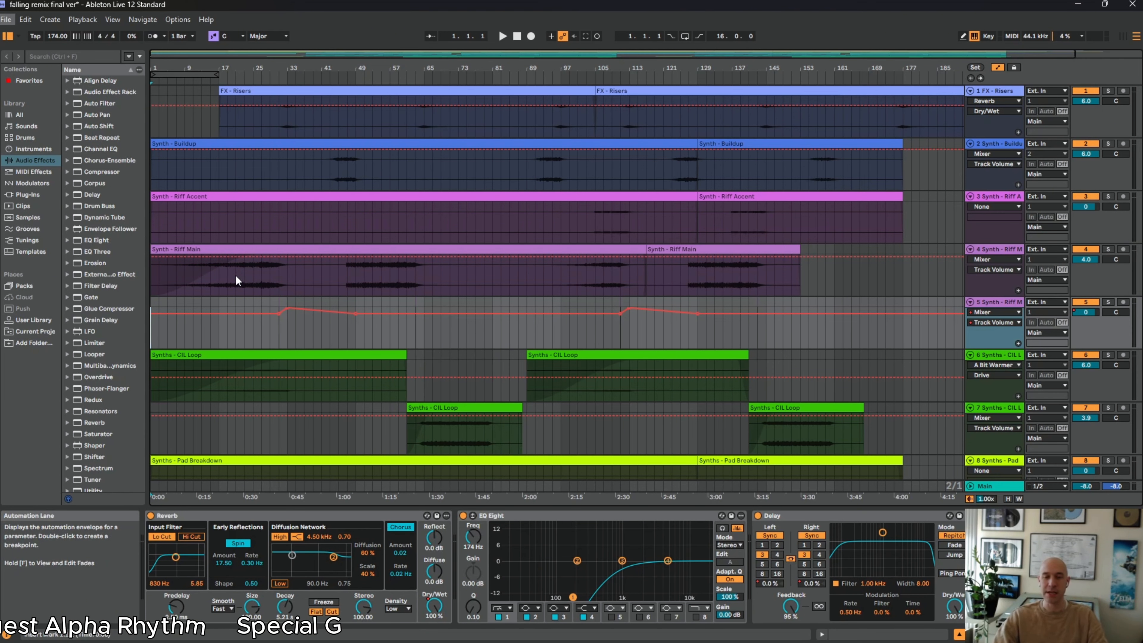
{"action": "left_click", "coordinate": [218, 281]}
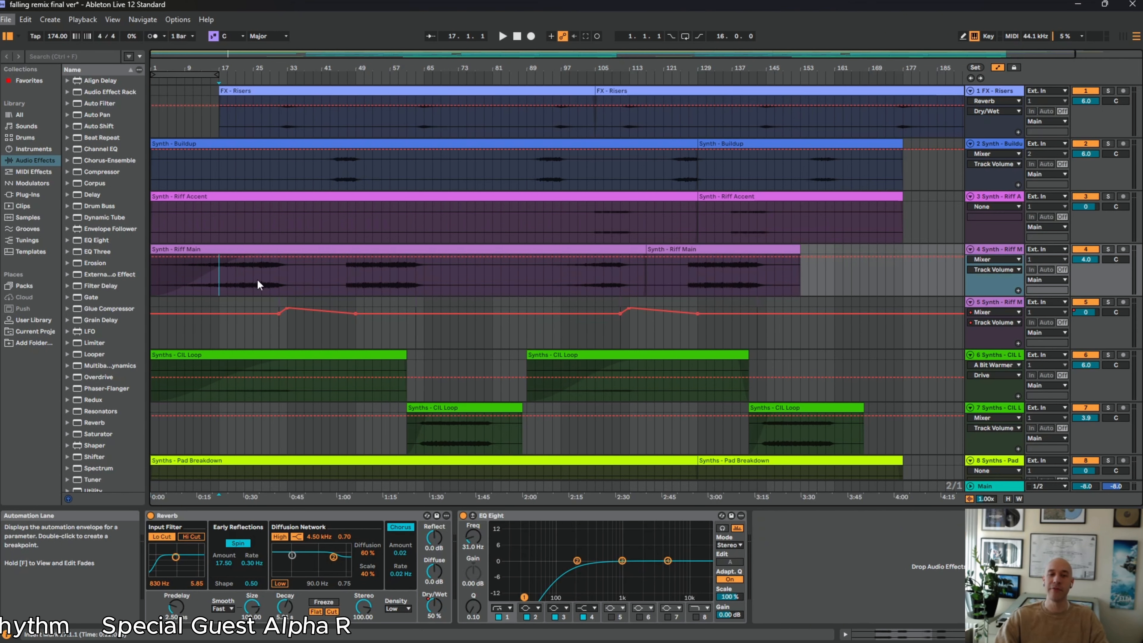
{"action": "left_click", "coordinate": [1109, 248]}
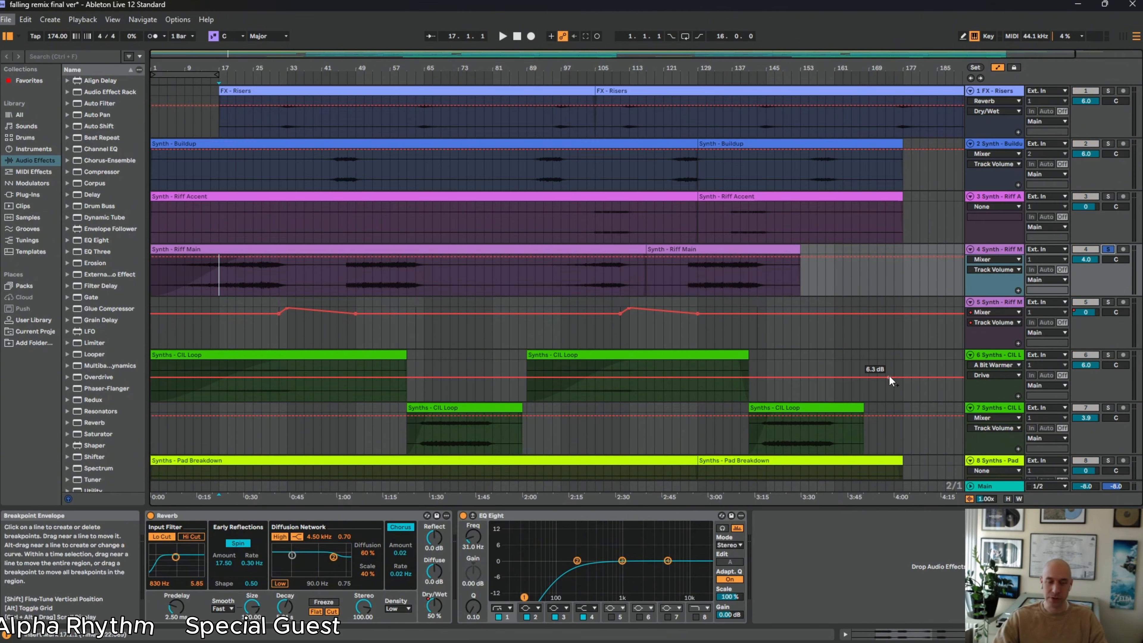
{"action": "key", "text": "space"}
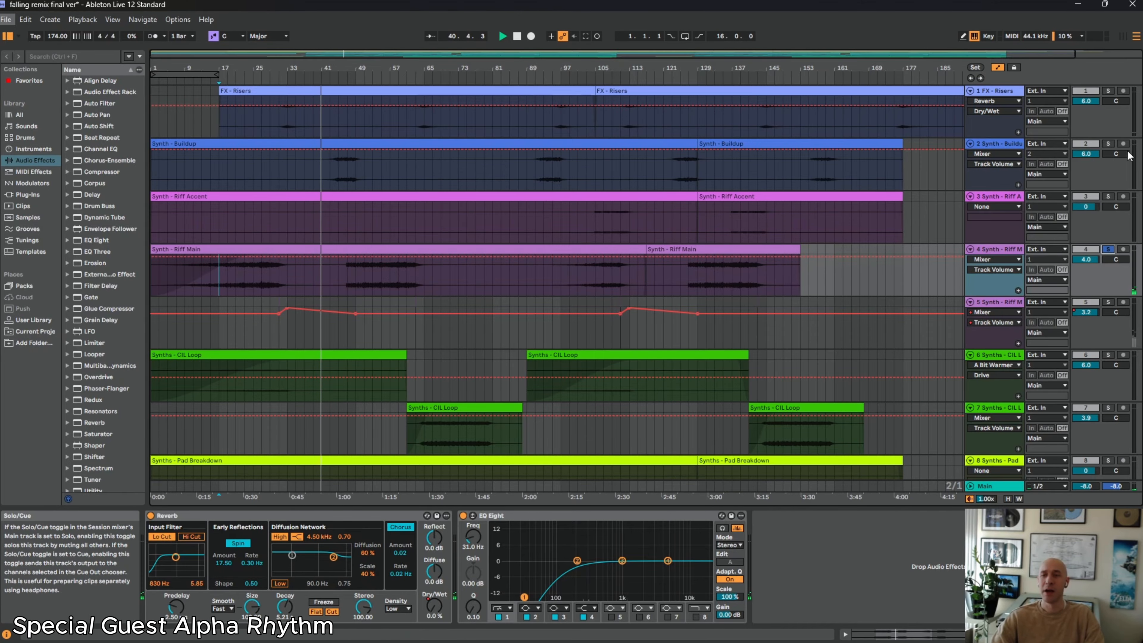
{"action": "left_click", "coordinate": [1110, 144]}
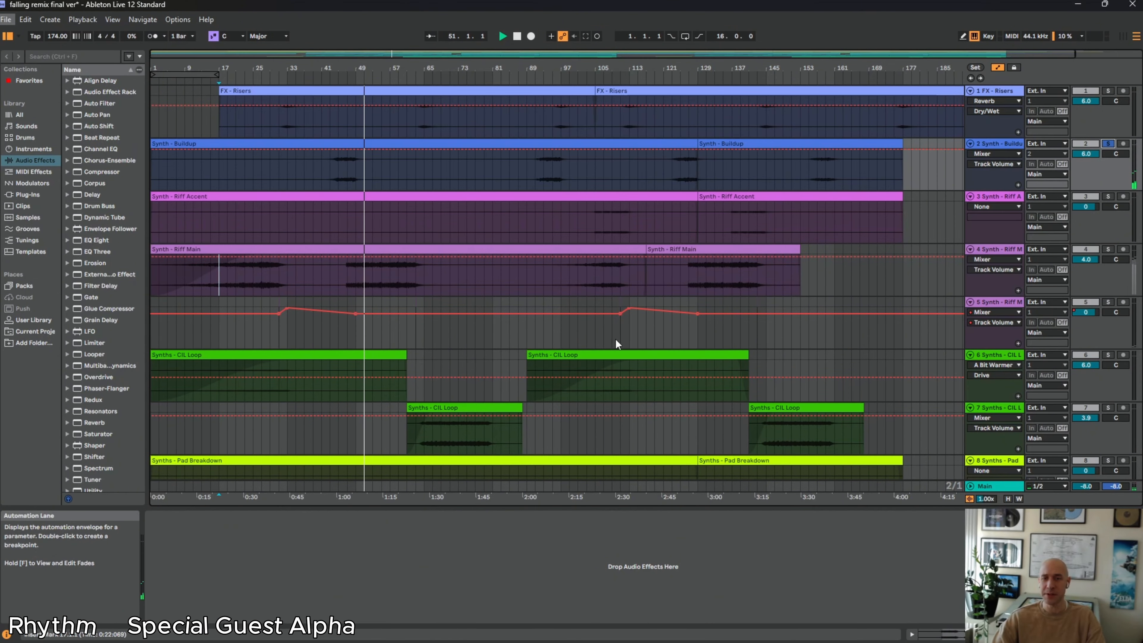
Restart playback near the start of track 7's first Synths - CIL Loop clip and solo that track
{"action": "scroll", "coordinate": [428, 220], "scroll_direction": "down", "scroll_amount": 2}
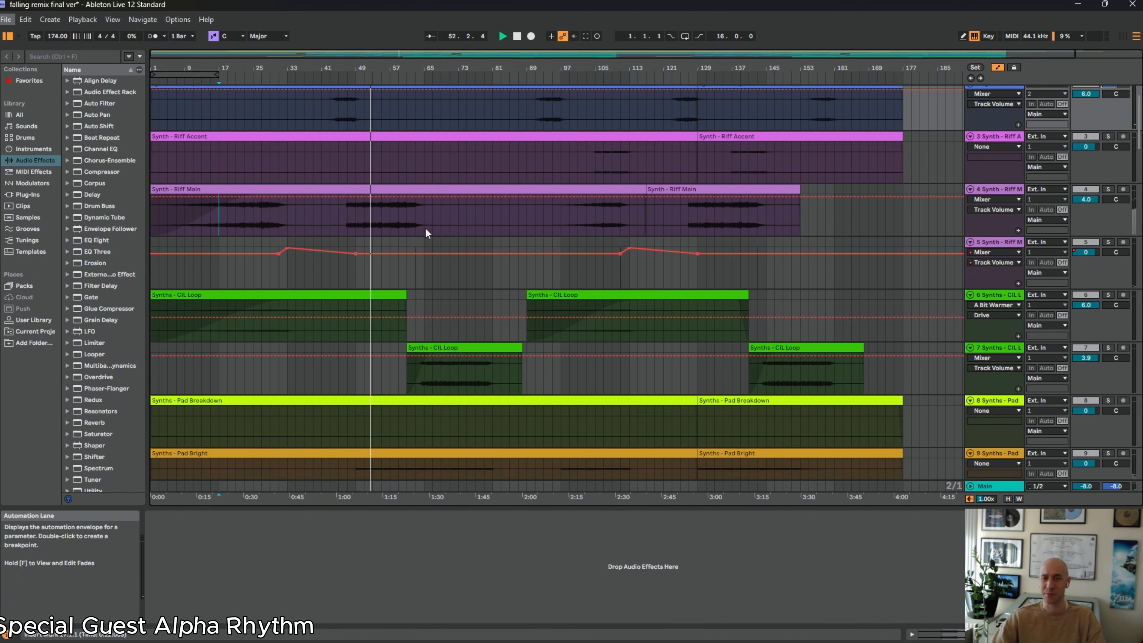
{"action": "scroll", "coordinate": [379, 298], "scroll_direction": "down", "scroll_amount": 2}
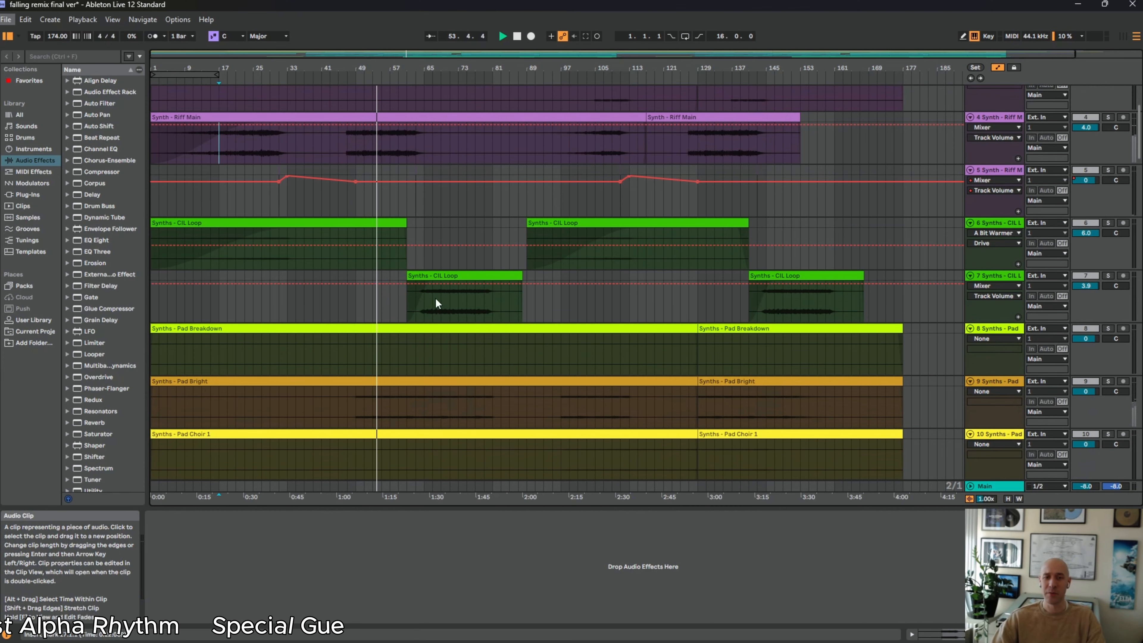
{"action": "left_click", "coordinate": [417, 302]}
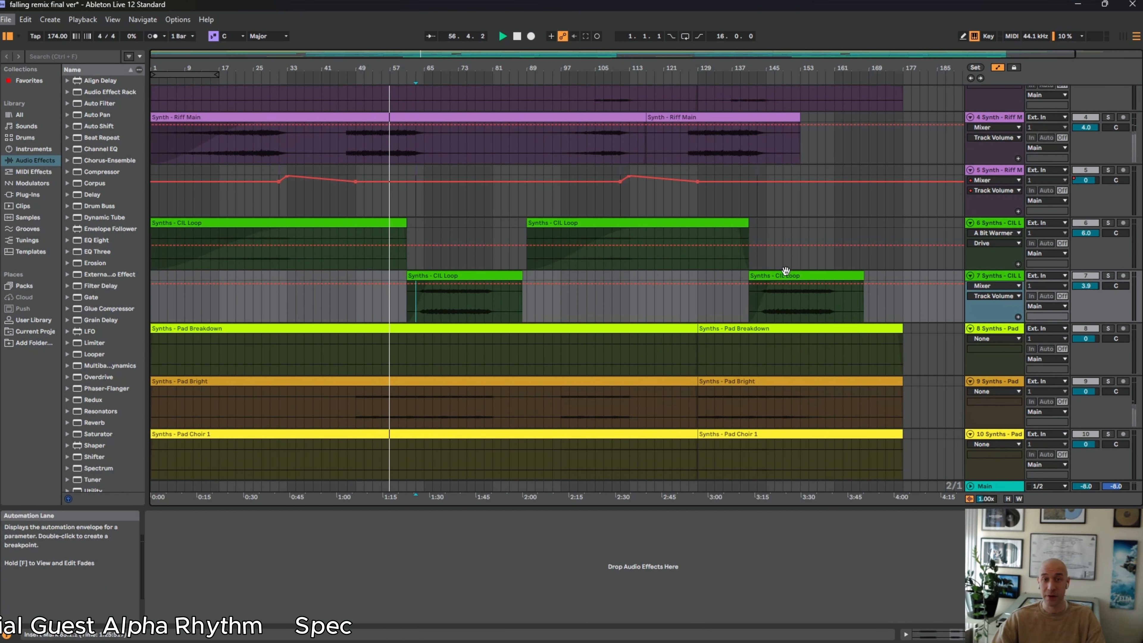
{"action": "key", "text": "space"}
{"action": "key", "text": "space"}
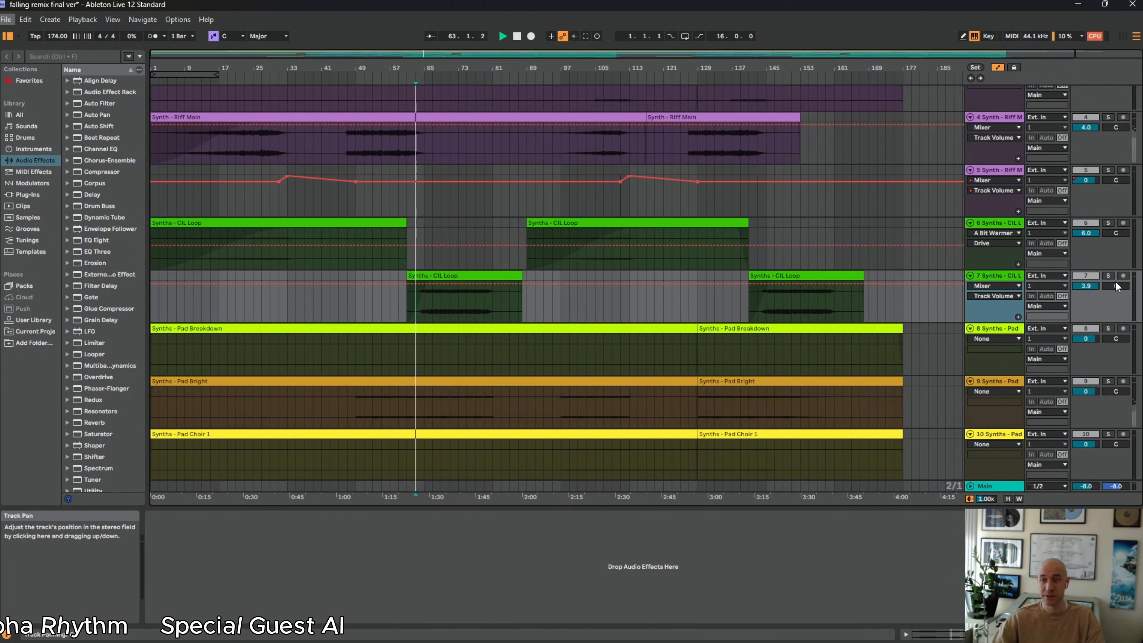
{"action": "left_click", "coordinate": [1113, 276]}
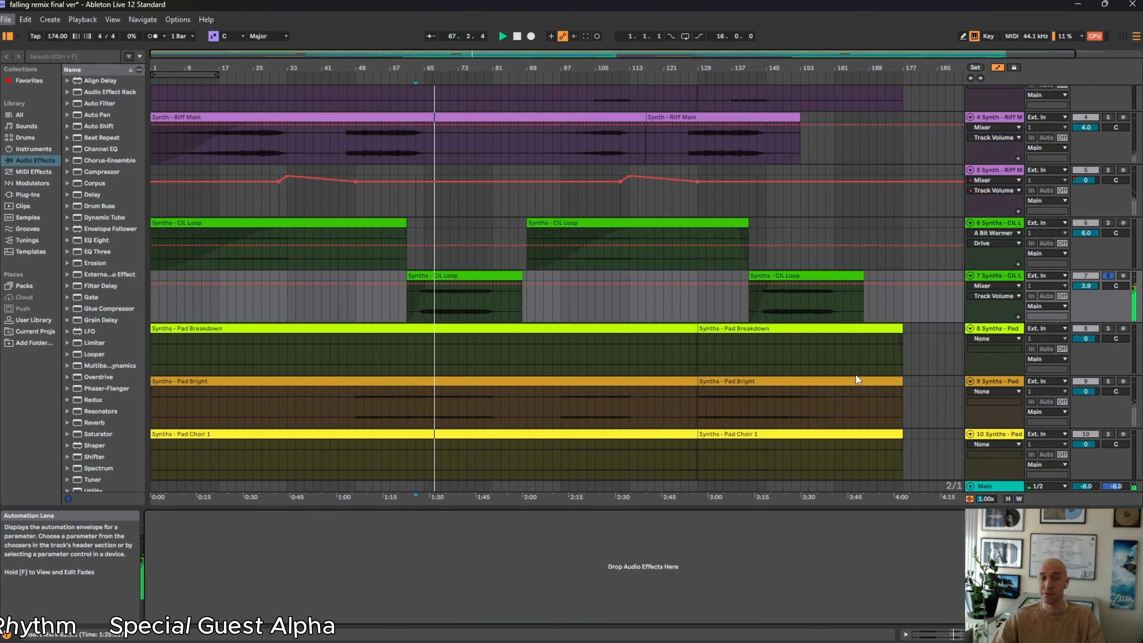
Solo the Synths - Spacey Melody track during playback and select it
{"action": "scroll", "coordinate": [856, 374], "scroll_direction": "down", "scroll_amount": 2}
{"action": "scroll", "coordinate": [889, 367], "scroll_direction": "down", "scroll_amount": 3}
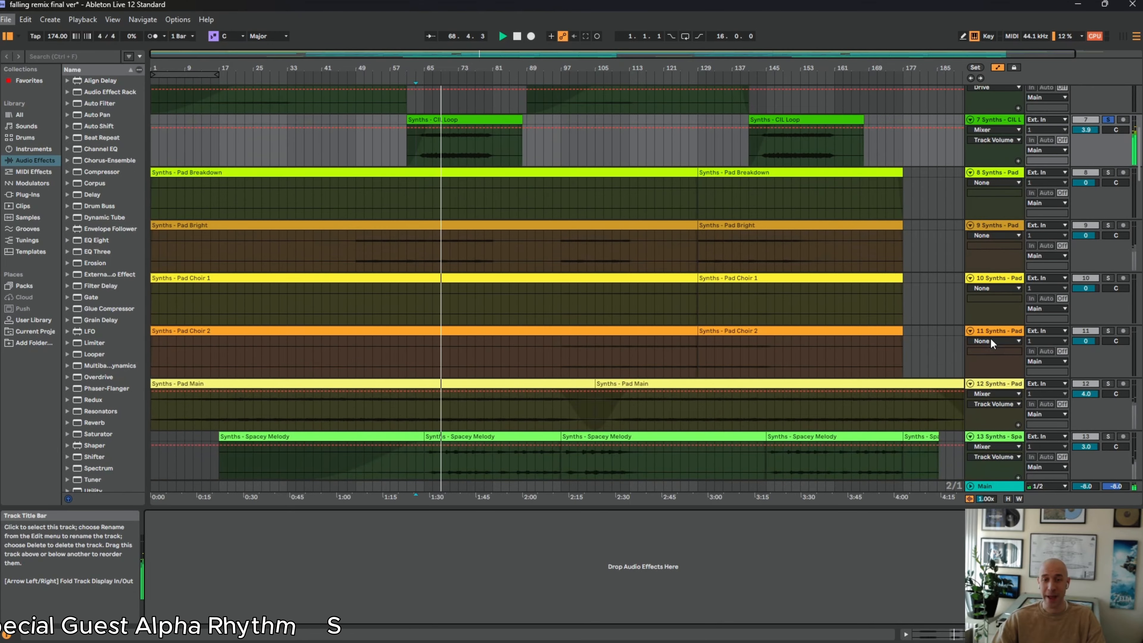
{"action": "scroll", "coordinate": [867, 358], "scroll_direction": "down", "scroll_amount": 1}
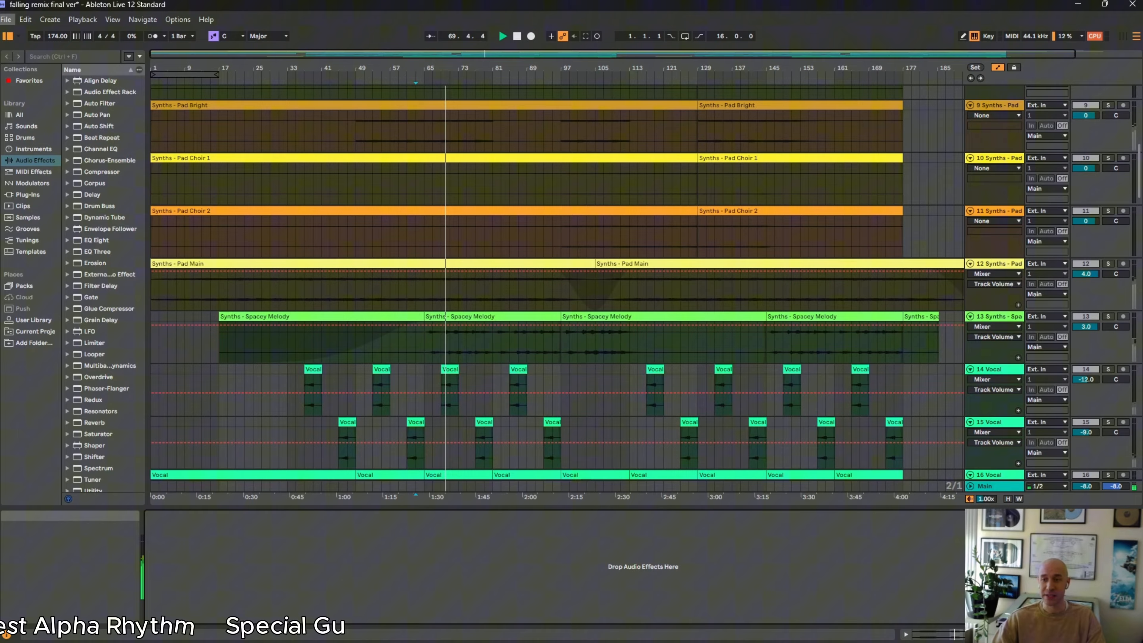
{"action": "left_click", "coordinate": [1108, 317]}
{"action": "left_click", "coordinate": [983, 316]}
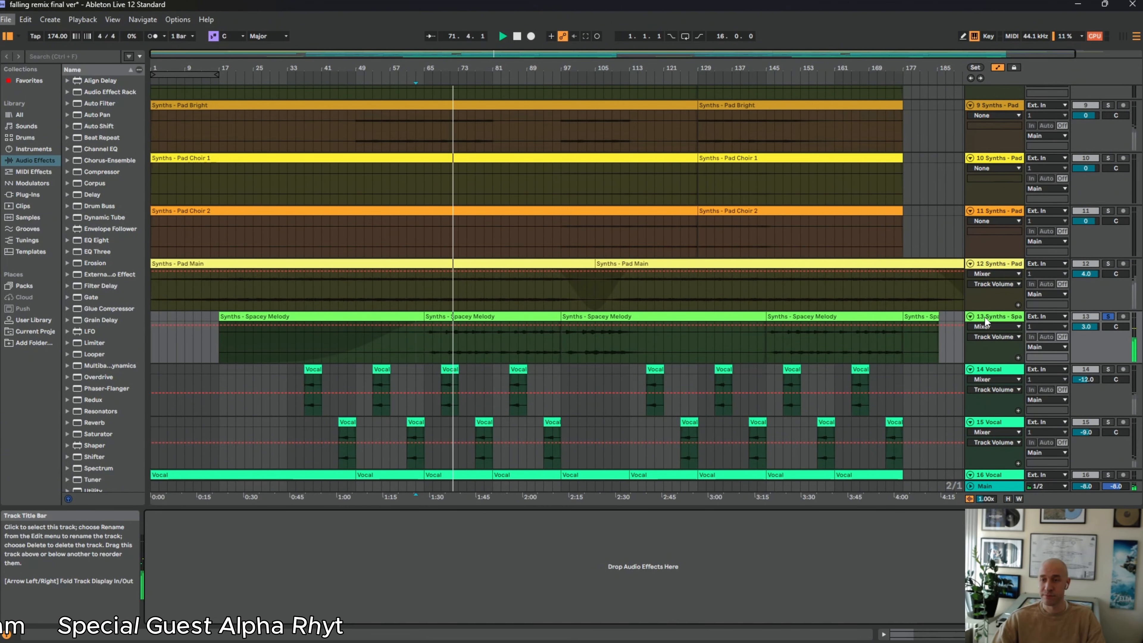
Play Vocal track 16 soloed from bar 33, briefly comparing it with the full mix
{"action": "scroll", "coordinate": [858, 391], "scroll_direction": "down", "scroll_amount": 1}
{"action": "scroll", "coordinate": [859, 395], "scroll_direction": "down", "scroll_amount": 1}
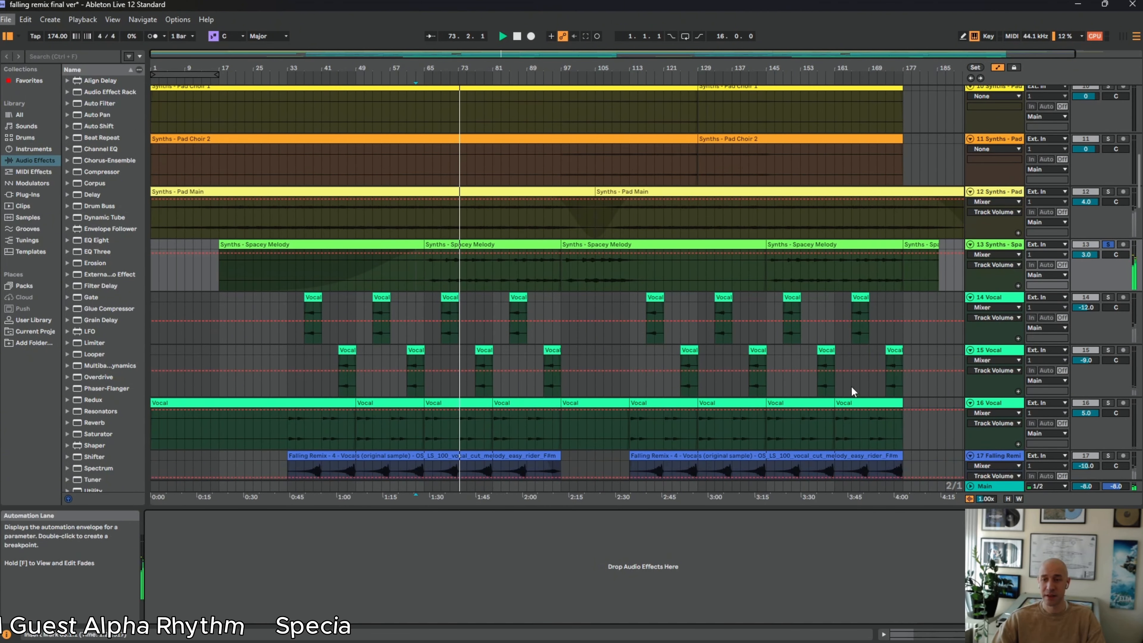
{"action": "scroll", "coordinate": [742, 351], "scroll_direction": "down", "scroll_amount": 2}
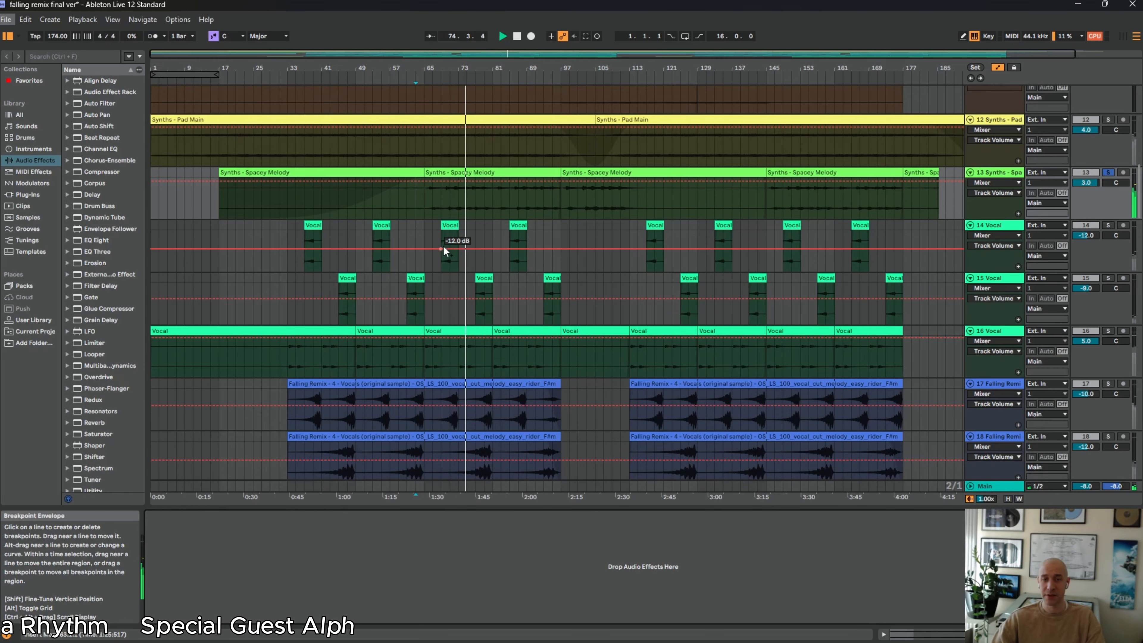
{"action": "left_click", "coordinate": [288, 353]}
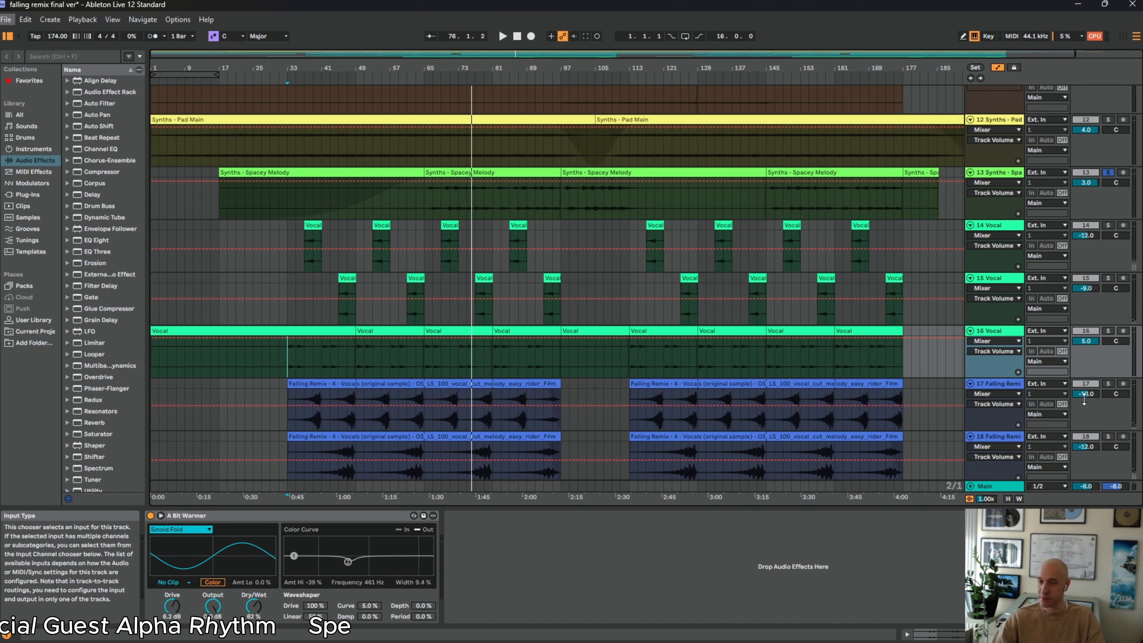
{"action": "left_click", "coordinate": [1108, 331]}
{"action": "key", "text": "space"}
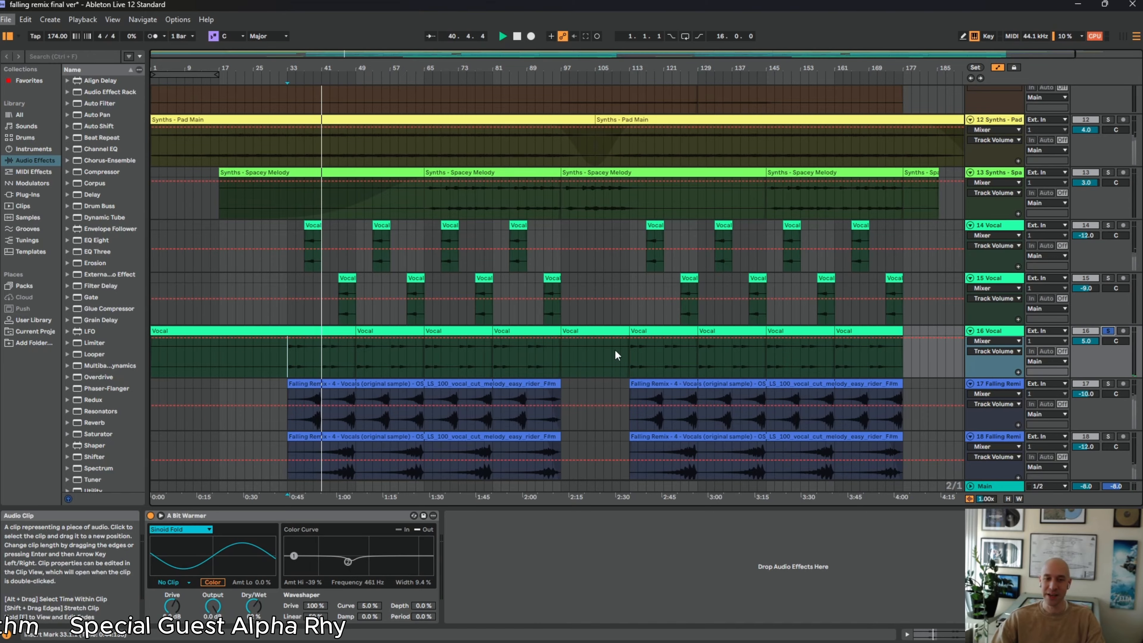
{"action": "left_click", "coordinate": [1108, 331]}
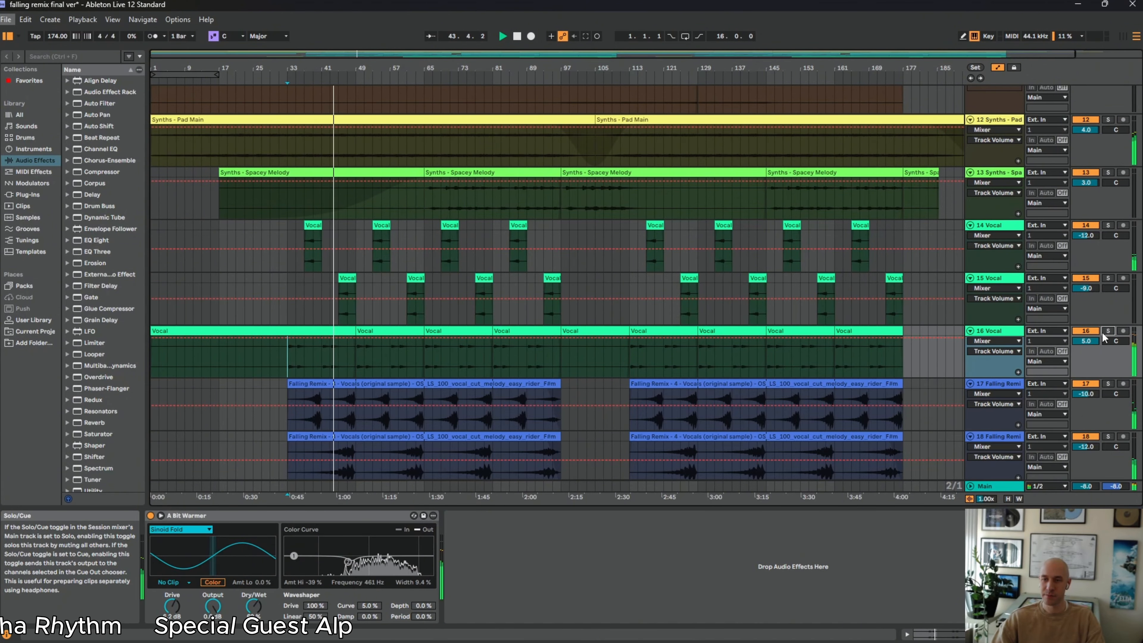
{"action": "left_click", "coordinate": [1108, 331]}
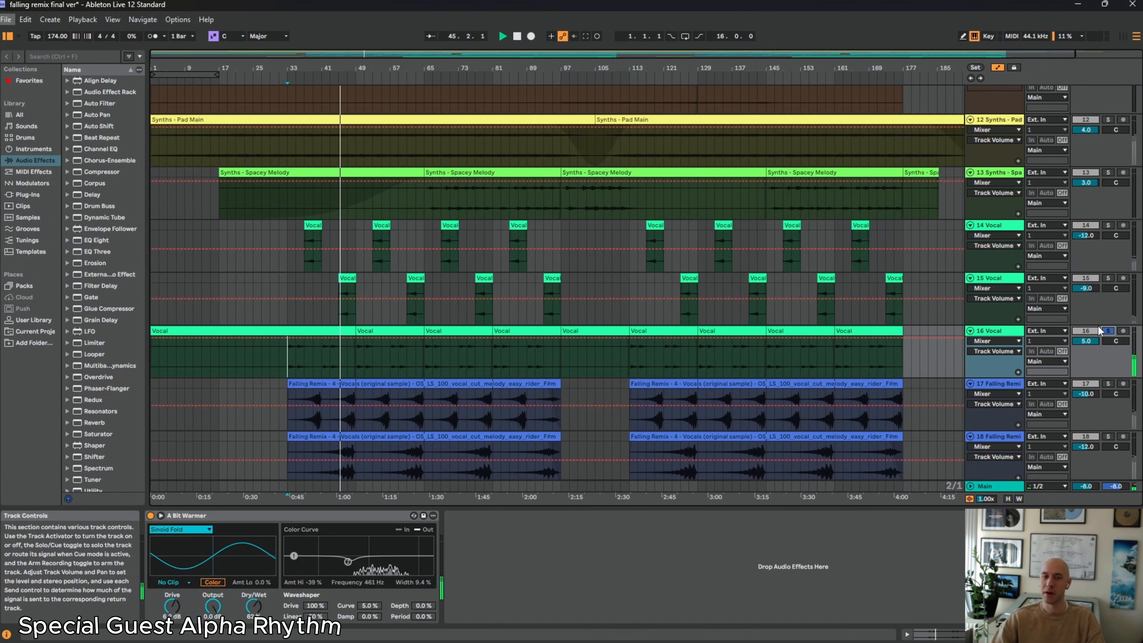
Examine the clips and effect chains of Vocal tracks 14 and 15 around bars 37 to 49
{"action": "left_click_drag", "start_coordinate": [287, 75], "coordinate": [424, 297]}
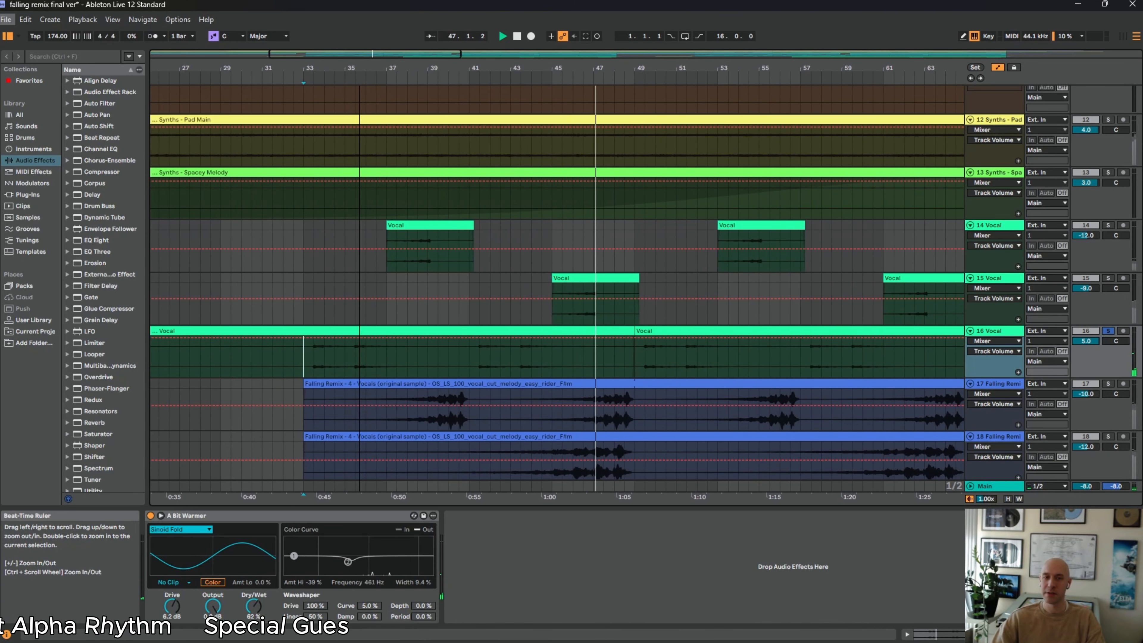
{"action": "left_click", "coordinate": [390, 266]}
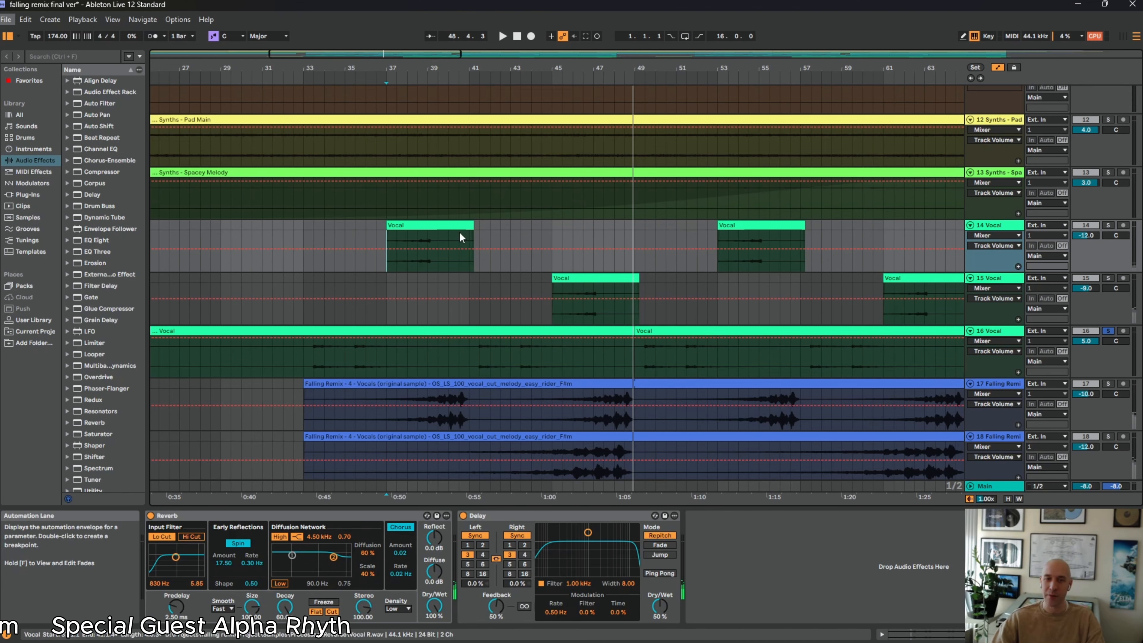
{"action": "left_click", "coordinate": [992, 228]}
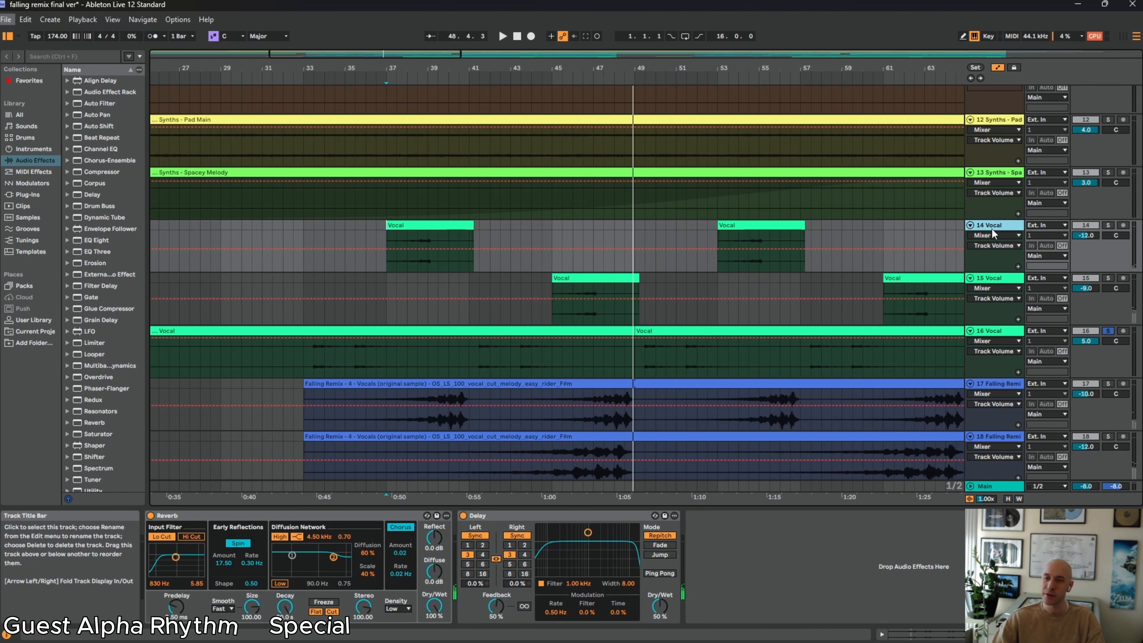
{"action": "left_click", "coordinate": [992, 228]}
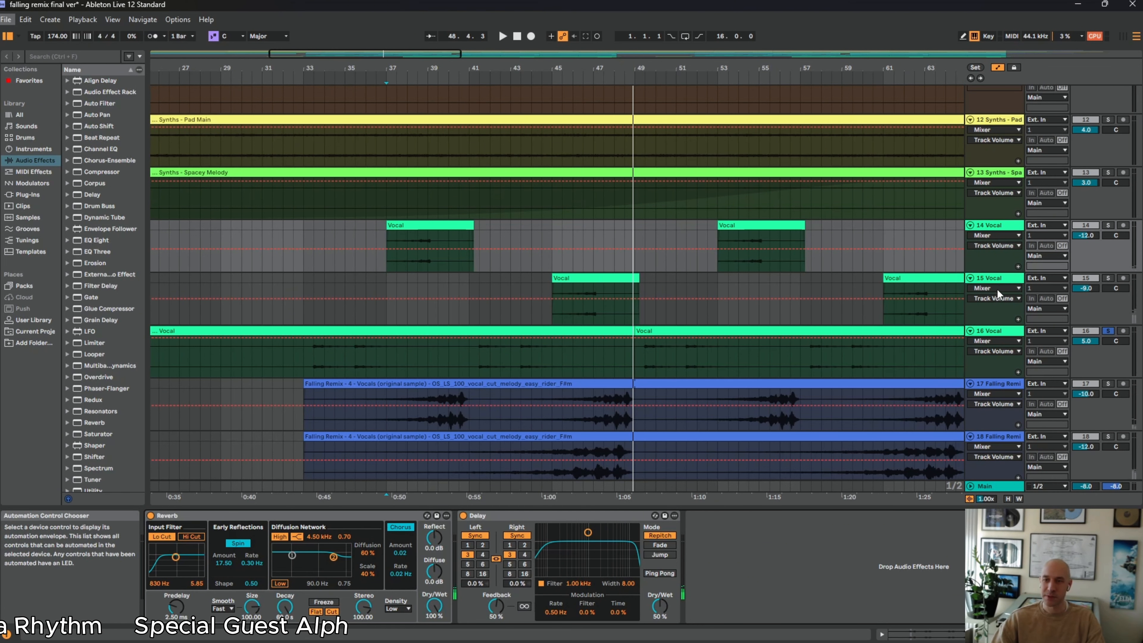
{"action": "left_click", "coordinate": [1000, 280]}
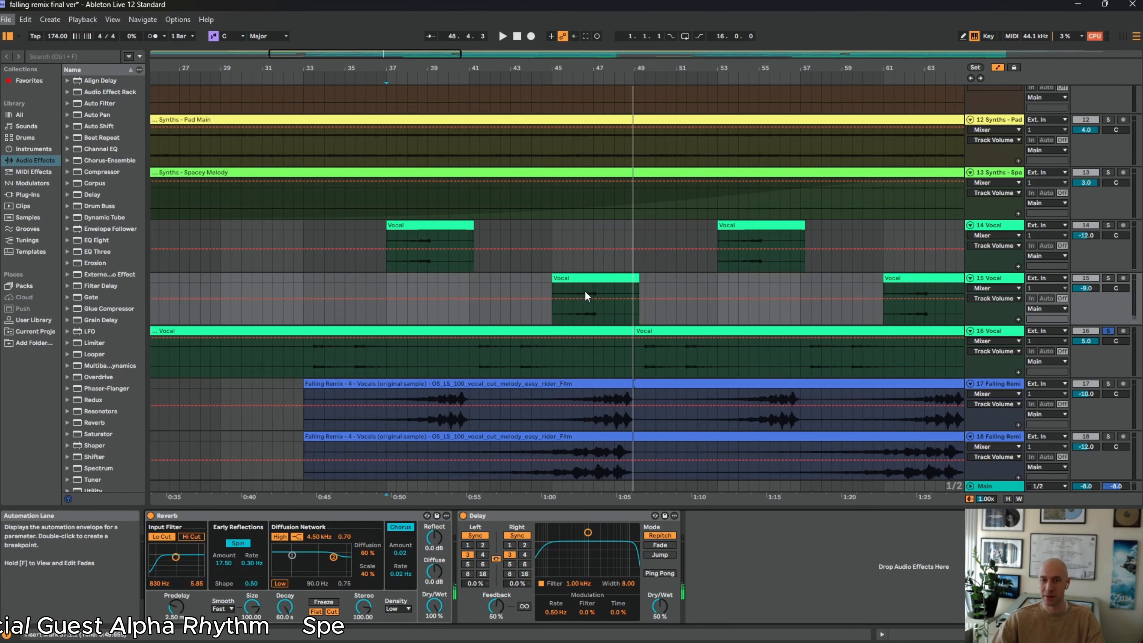
Play Vocal track 14 soloed from just before its first clip, and switch the solo to Vocal track 15 for its answering clip
{"action": "left_click", "coordinate": [366, 230]}
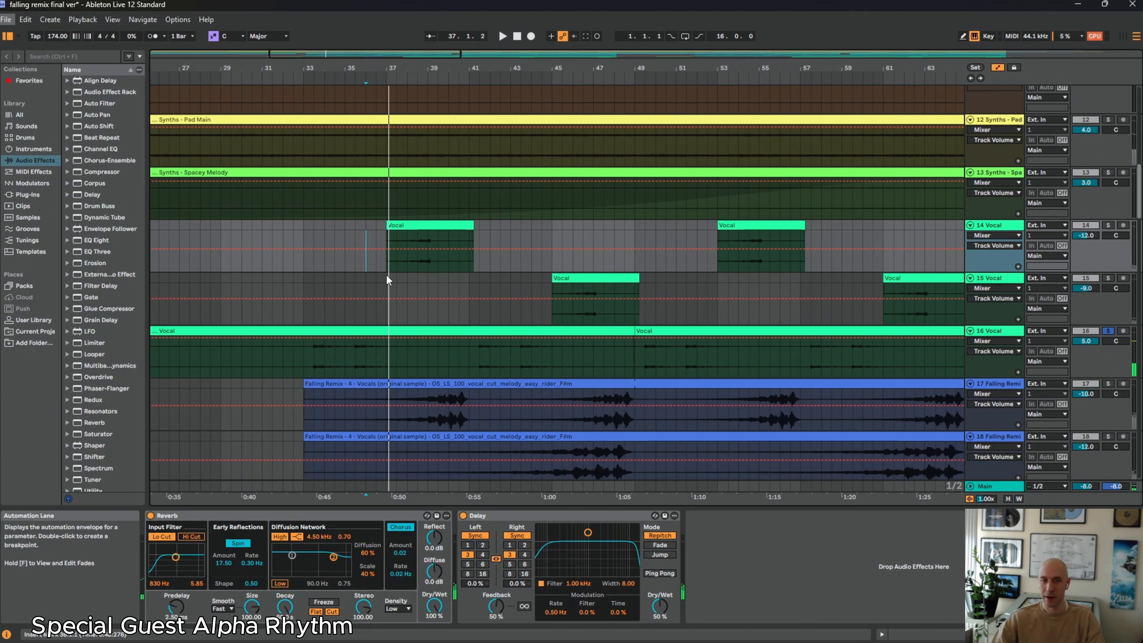
{"action": "left_click", "coordinate": [1107, 226]}
{"action": "key", "text": "space"}
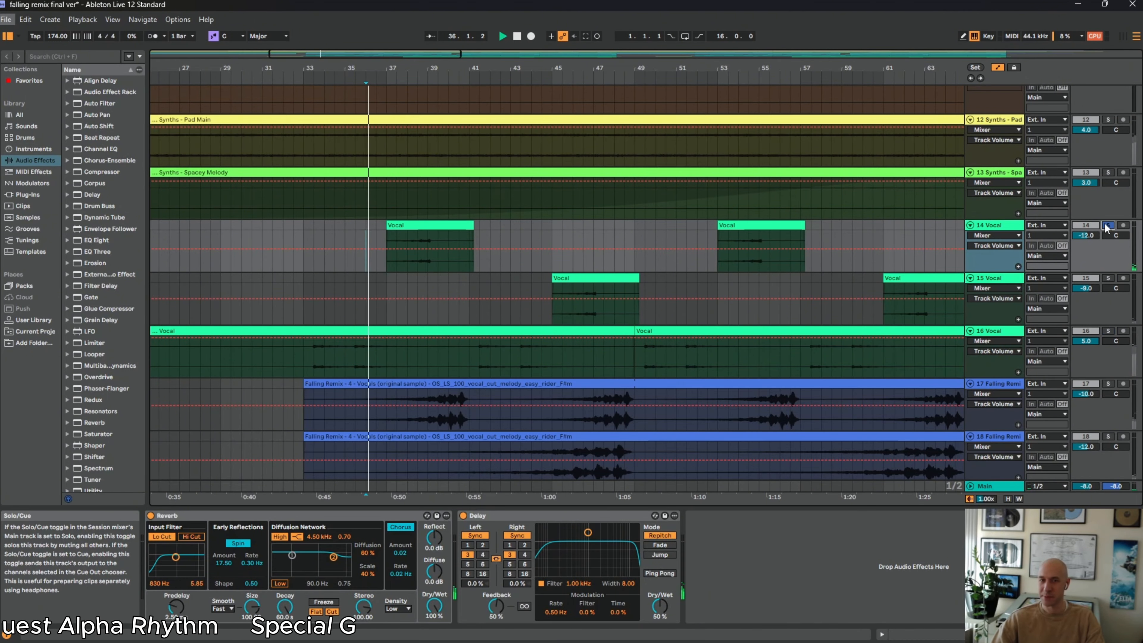
{"action": "left_click", "coordinate": [1109, 279]}
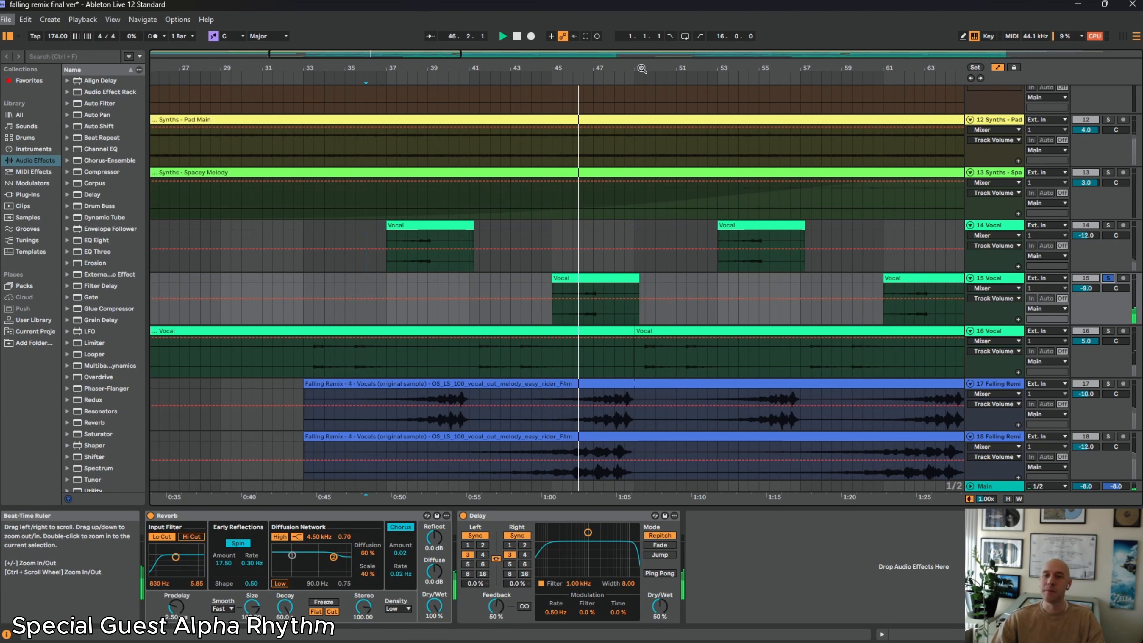
Play track 17's first vocal cut section soloed from bar 33, and switch the solo to track 18 during playback
{"action": "left_click_drag", "start_coordinate": [642, 69], "coordinate": [642, 44]}
{"action": "scroll", "coordinate": [619, 443], "scroll_direction": "down", "scroll_amount": 5}
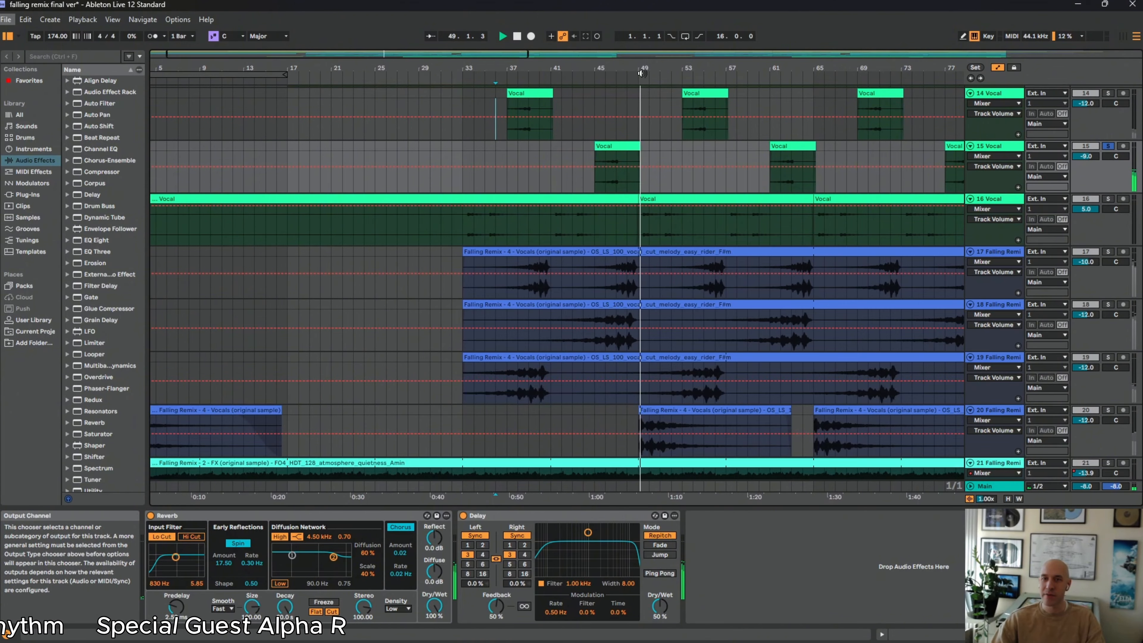
{"action": "left_click_drag", "start_coordinate": [640, 69], "coordinate": [684, 55]}
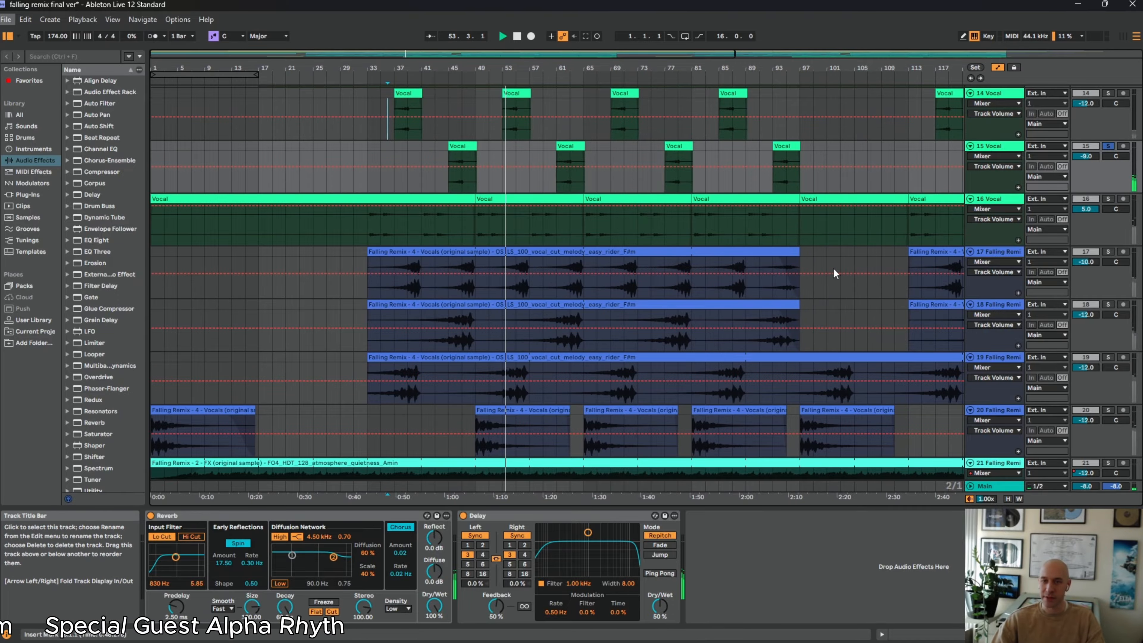
{"action": "left_click", "coordinate": [434, 253]}
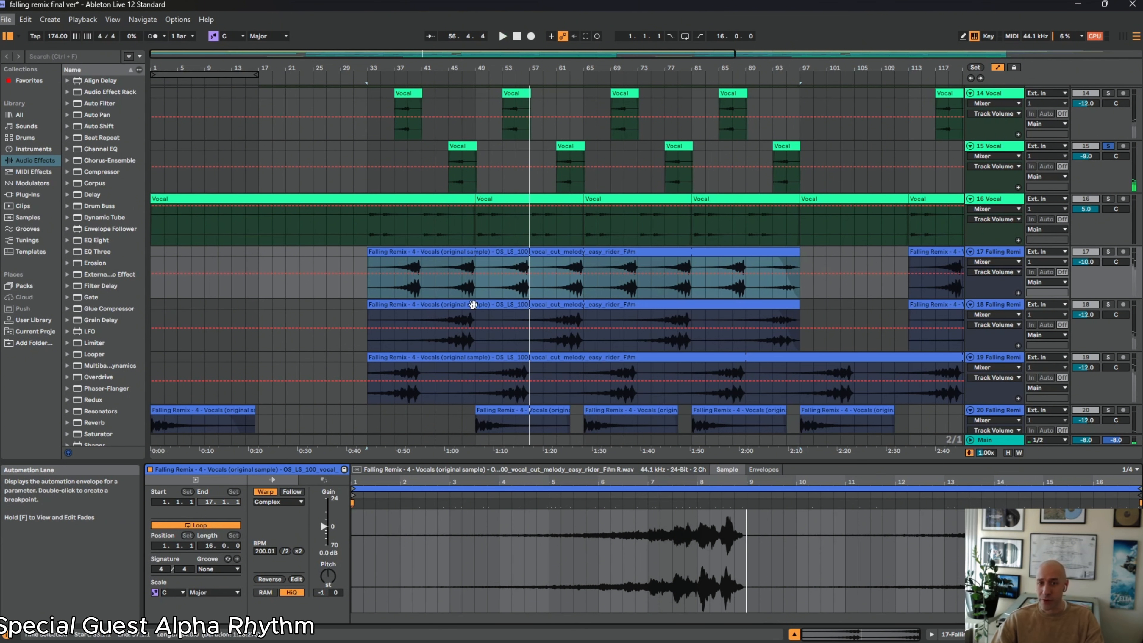
{"action": "left_click", "coordinate": [984, 252]}
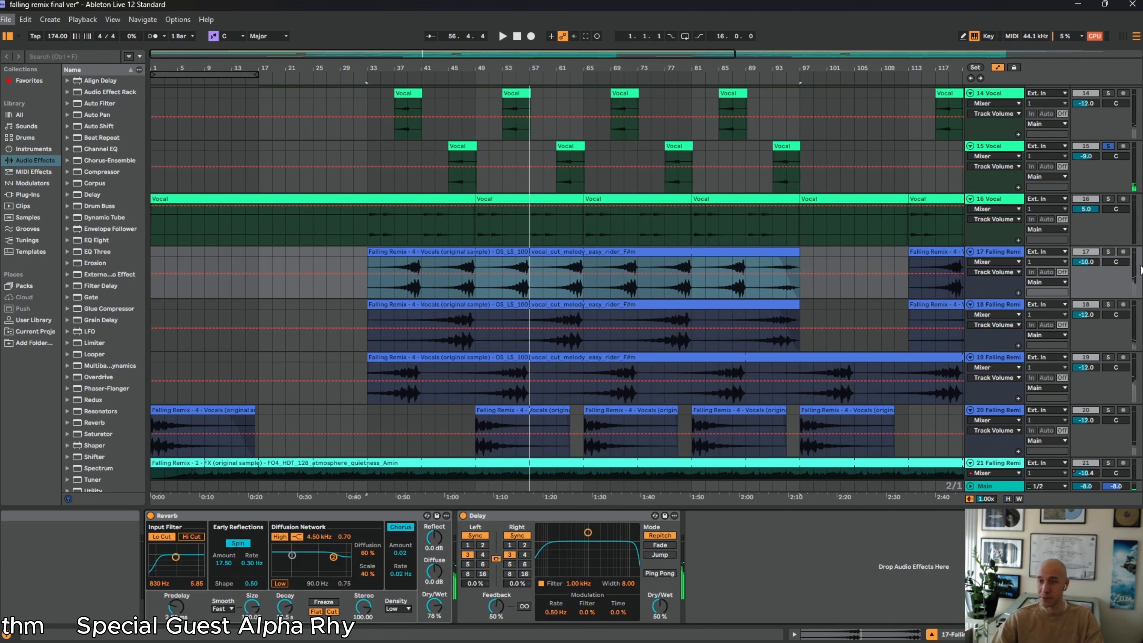
{"action": "left_click", "coordinate": [1109, 251]}
{"action": "key", "text": "space"}
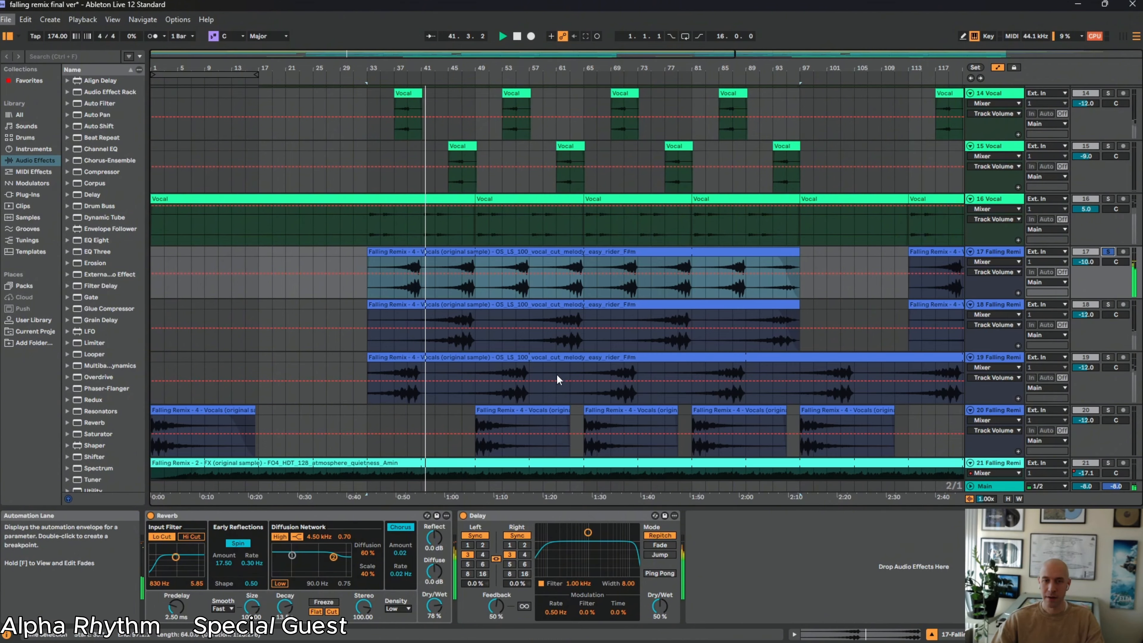
{"action": "left_click", "coordinate": [1106, 302]}
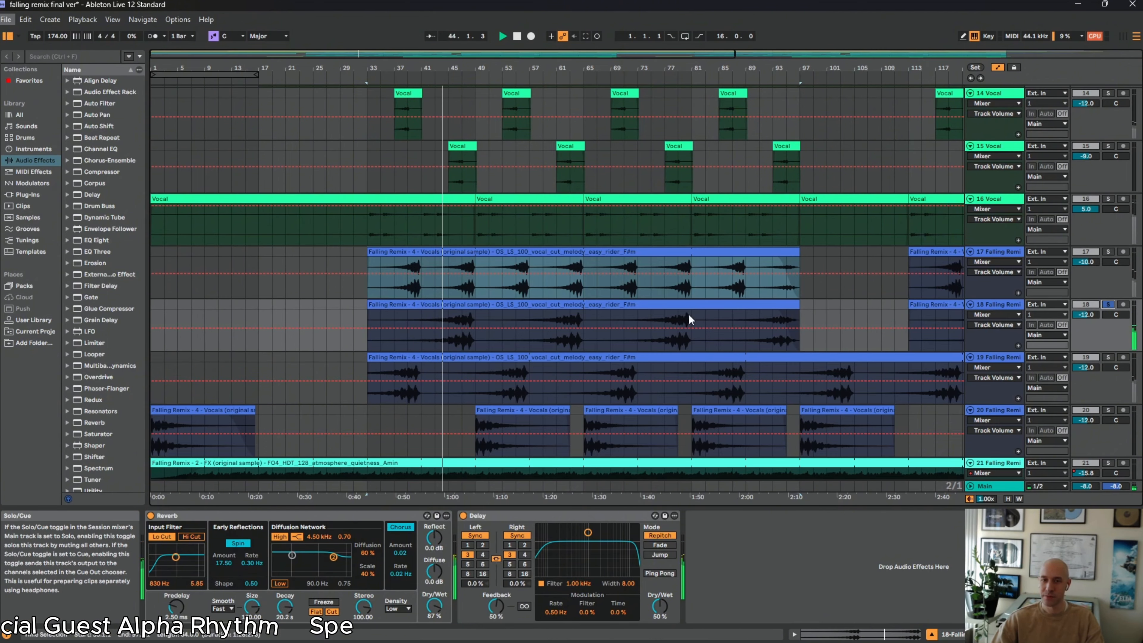
Open track 18's vocal cut clip, switch the solo to track 19 during playback, and stop playback back at the song start
{"action": "left_click", "coordinate": [577, 309]}
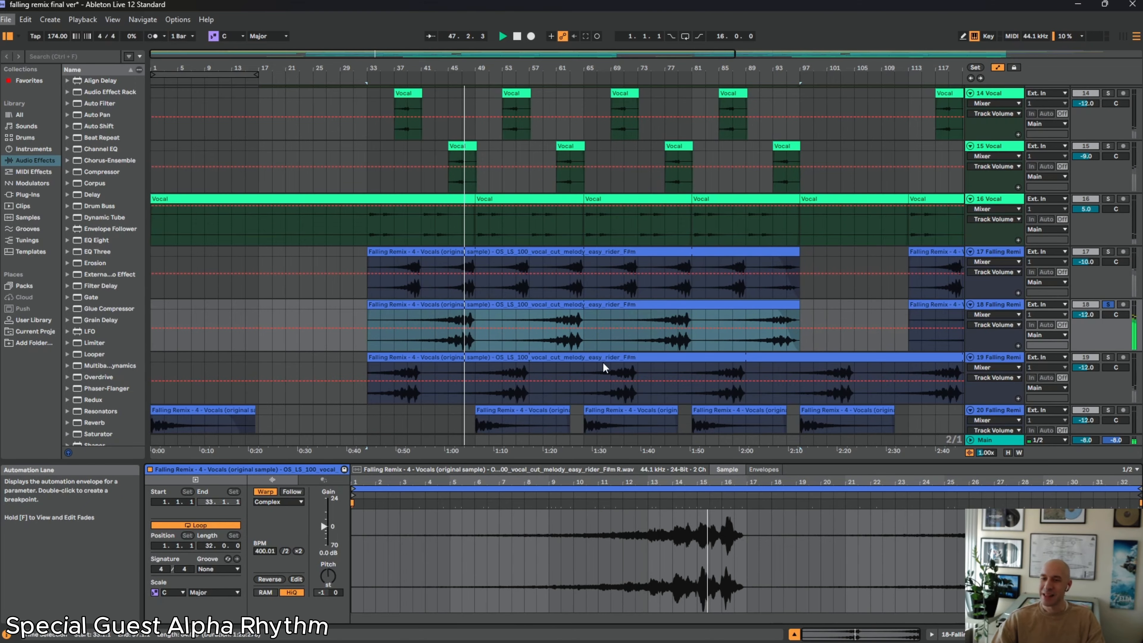
{"action": "scroll", "coordinate": [359, 396], "scroll_direction": "down", "scroll_amount": 2}
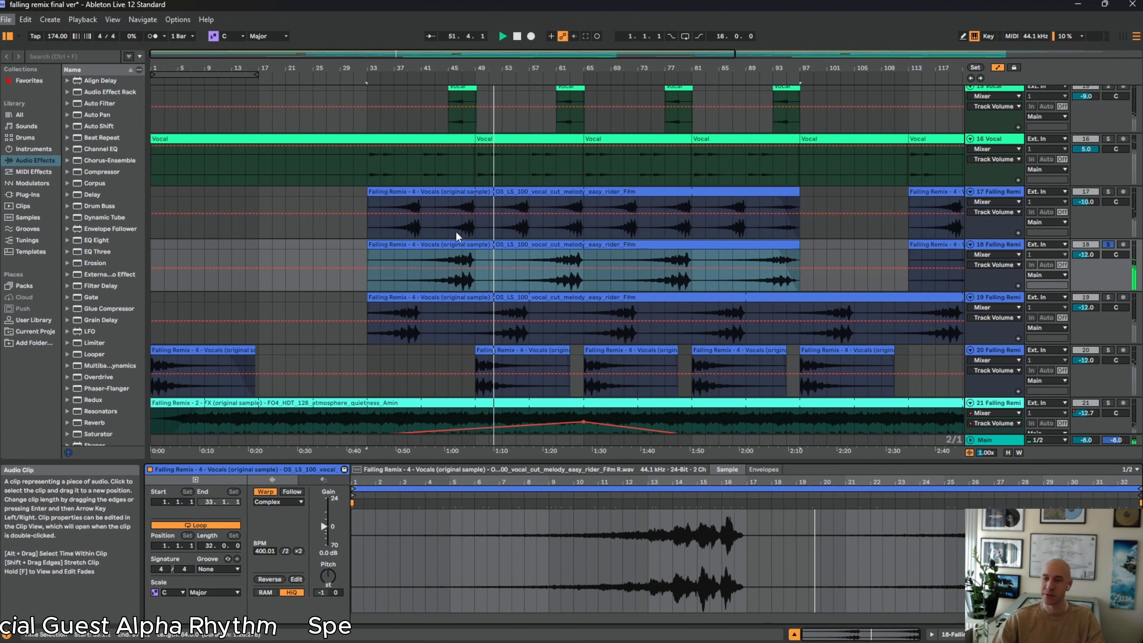
{"action": "left_click", "coordinate": [1109, 297]}
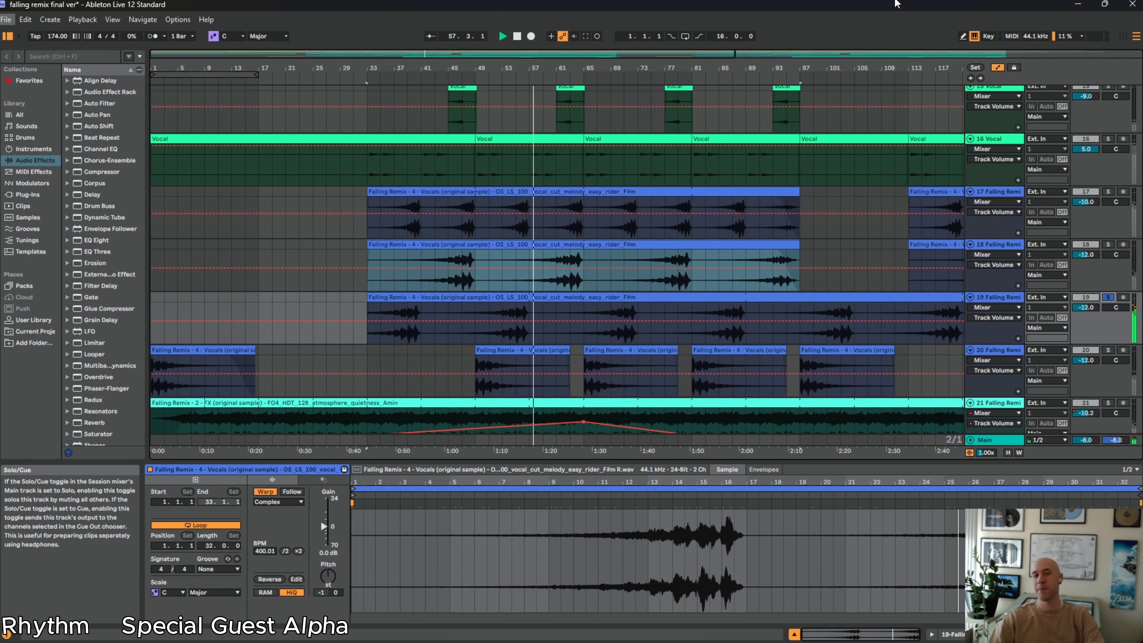
{"action": "double_click", "coordinate": [520, 38]}
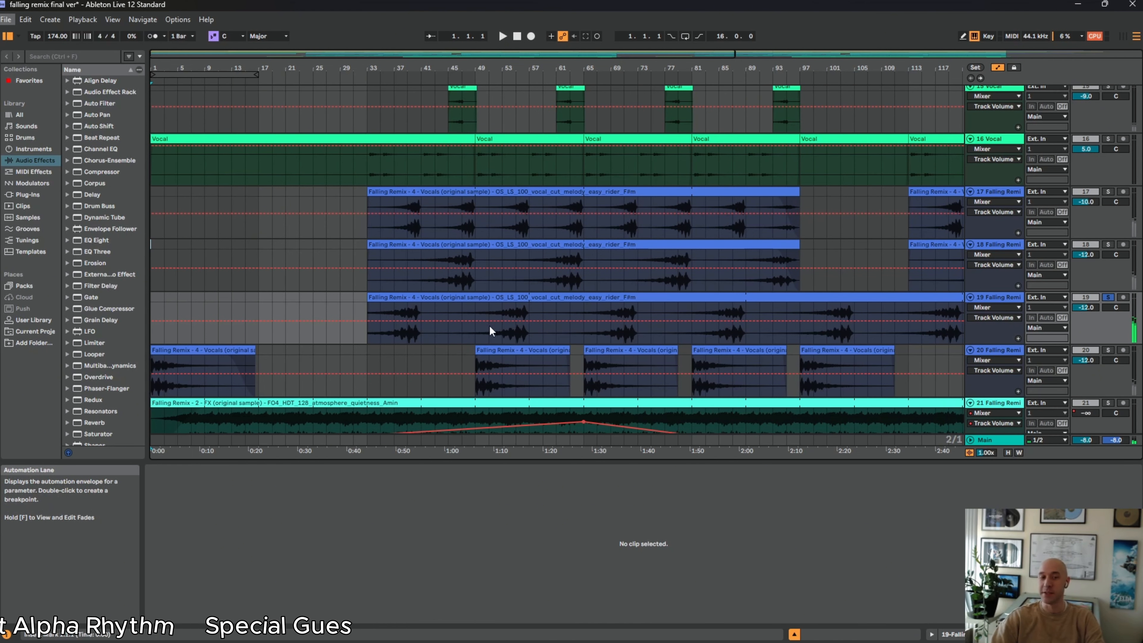
Inspect the samples of track 20's first vocal clip and track 21's atmosphere clip
{"action": "scroll", "coordinate": [943, 355], "scroll_direction": "down", "scroll_amount": 3}
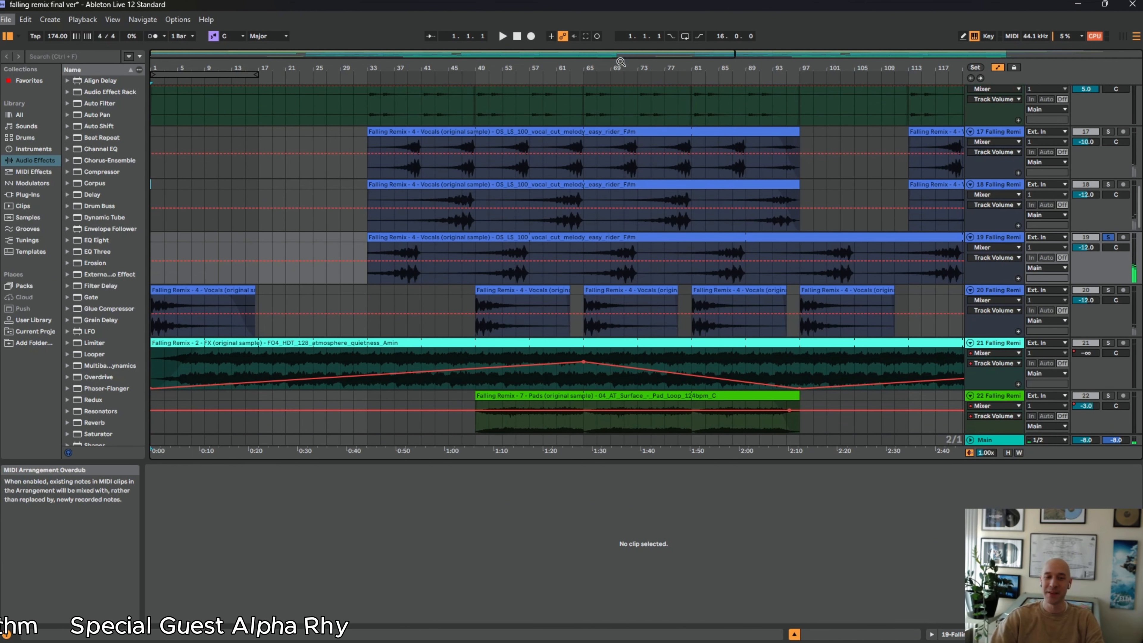
{"action": "left_click", "coordinate": [248, 291]}
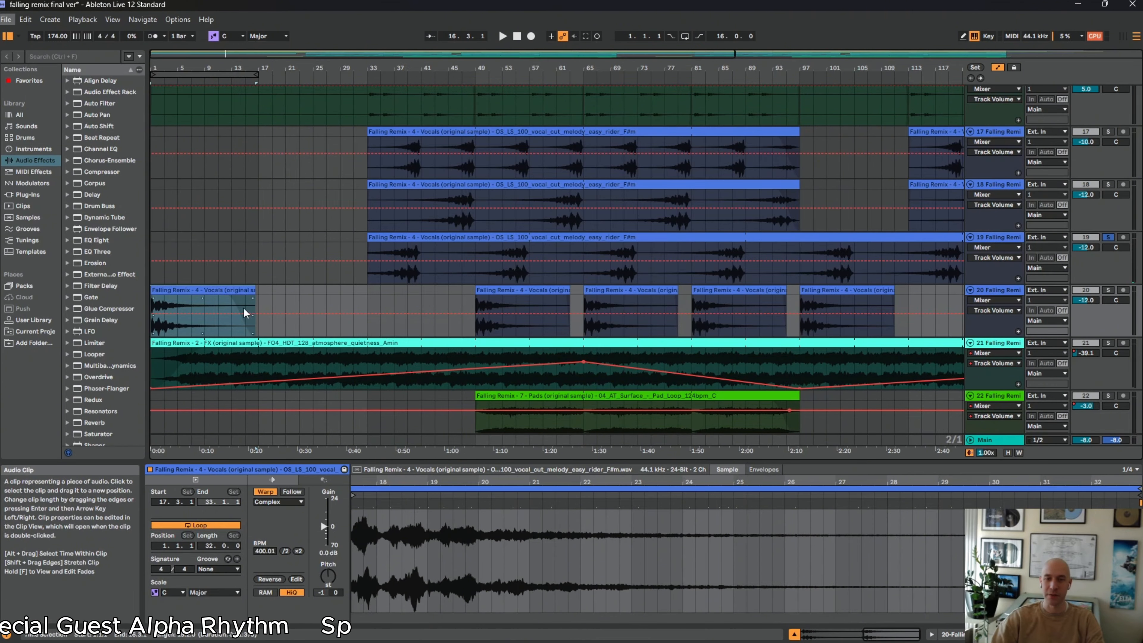
{"action": "left_click", "coordinate": [344, 363]}
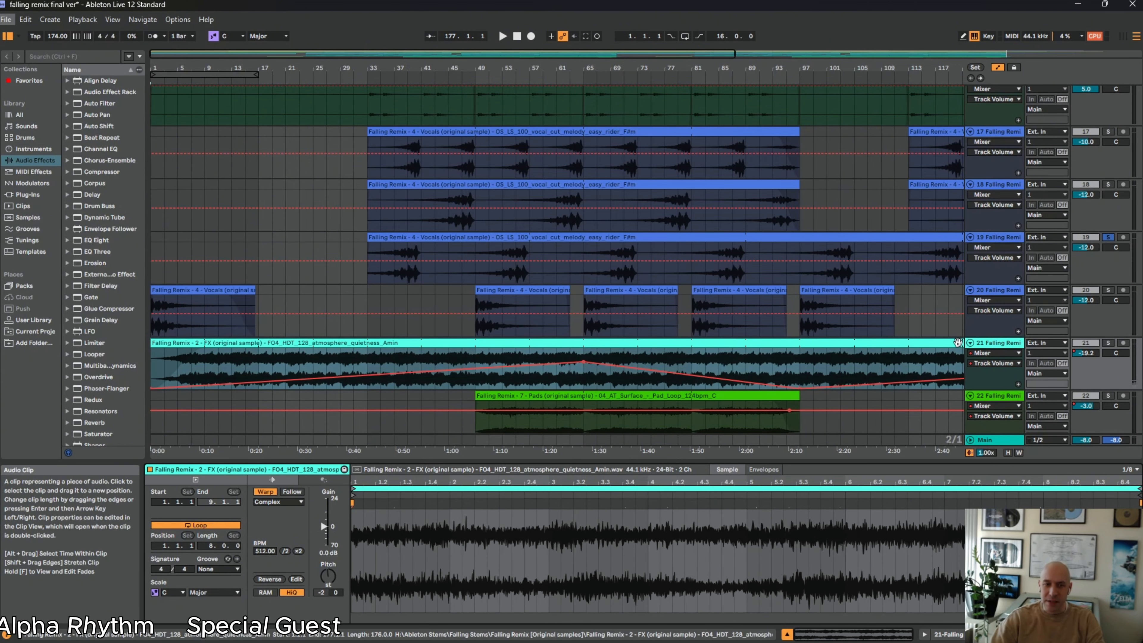
Play track 21's atmosphere layer soloed from the start of the song, and jump to around bar 55
{"action": "key", "text": "space"}
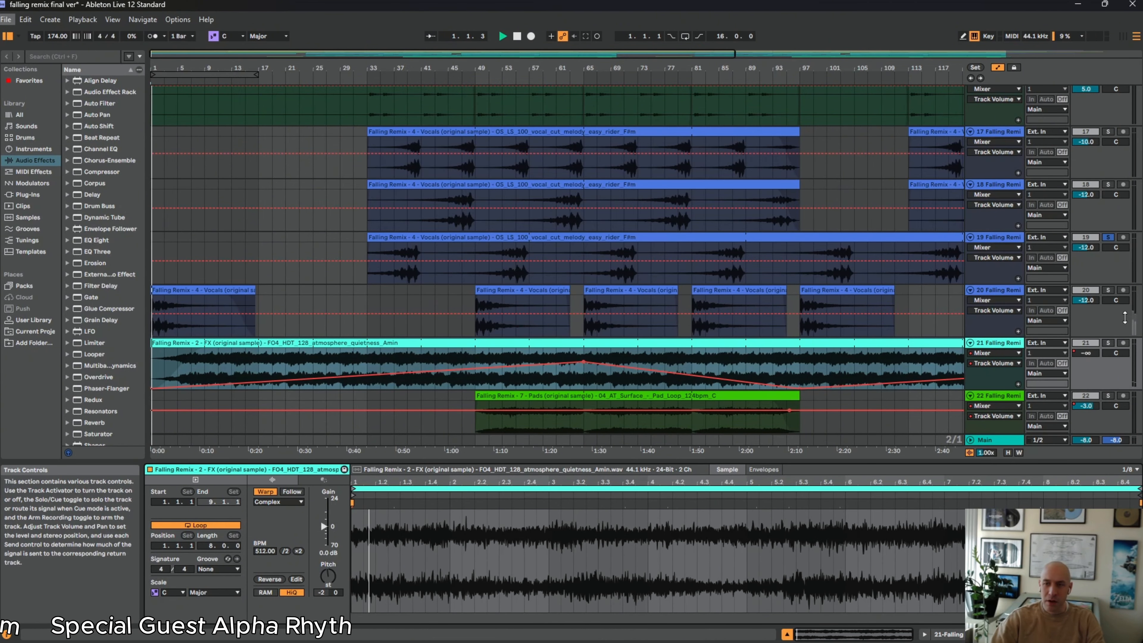
{"action": "left_click", "coordinate": [1108, 344]}
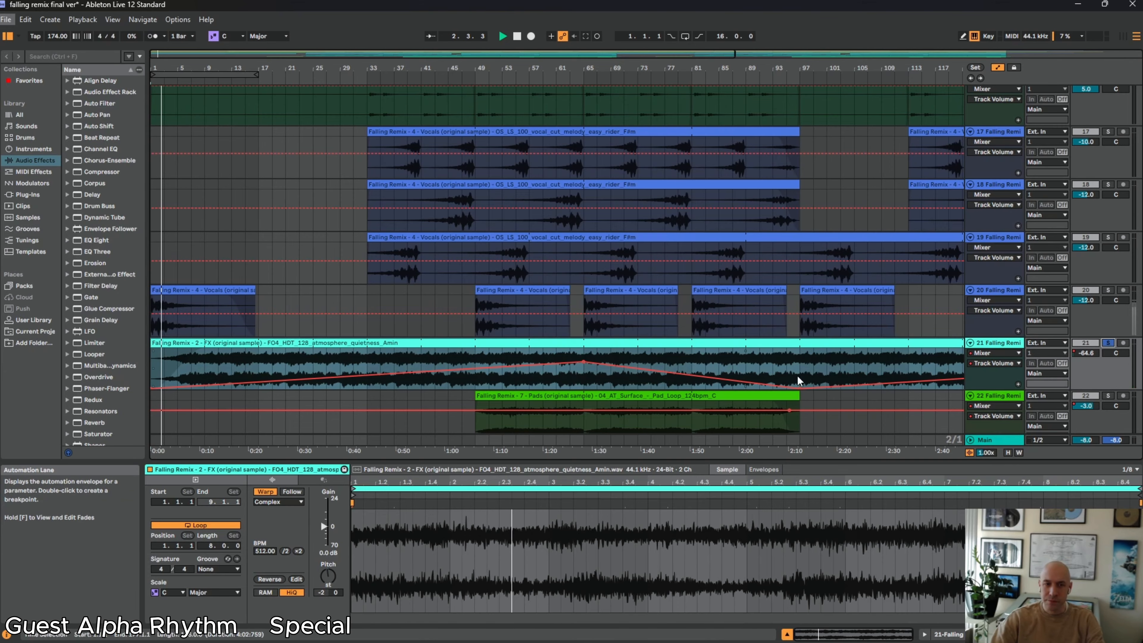
{"action": "left_click", "coordinate": [518, 377]}
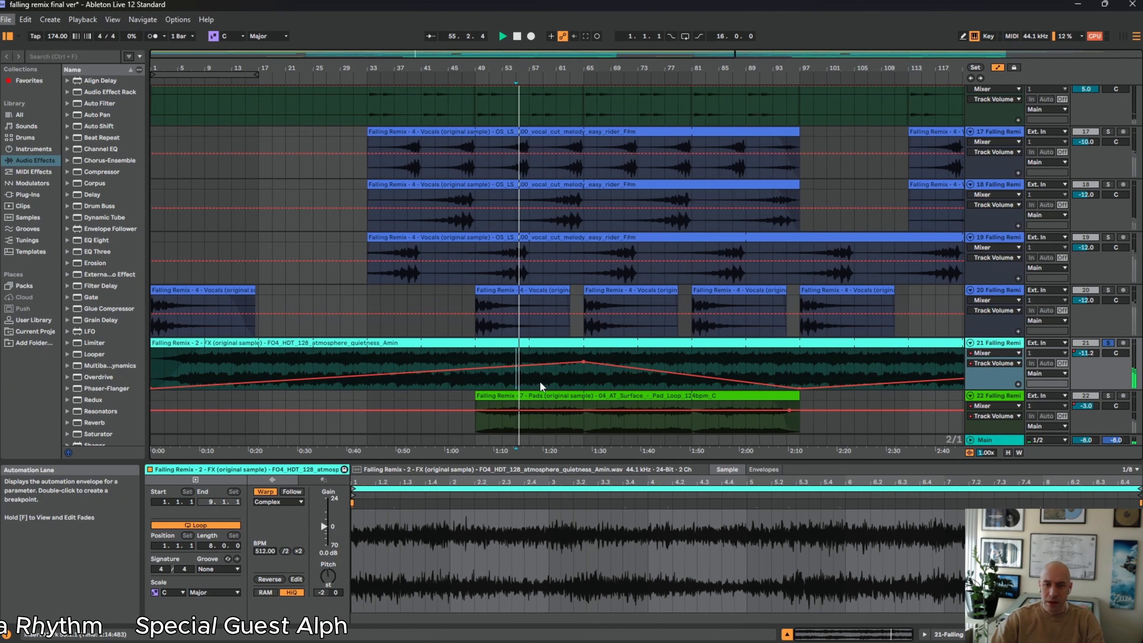
Examine track 21's volume automation across the full arrangement alongside the synth, vocal, pad and drum tracks during playback
{"action": "scroll", "coordinate": [581, 402], "scroll_direction": "down", "scroll_amount": 3}
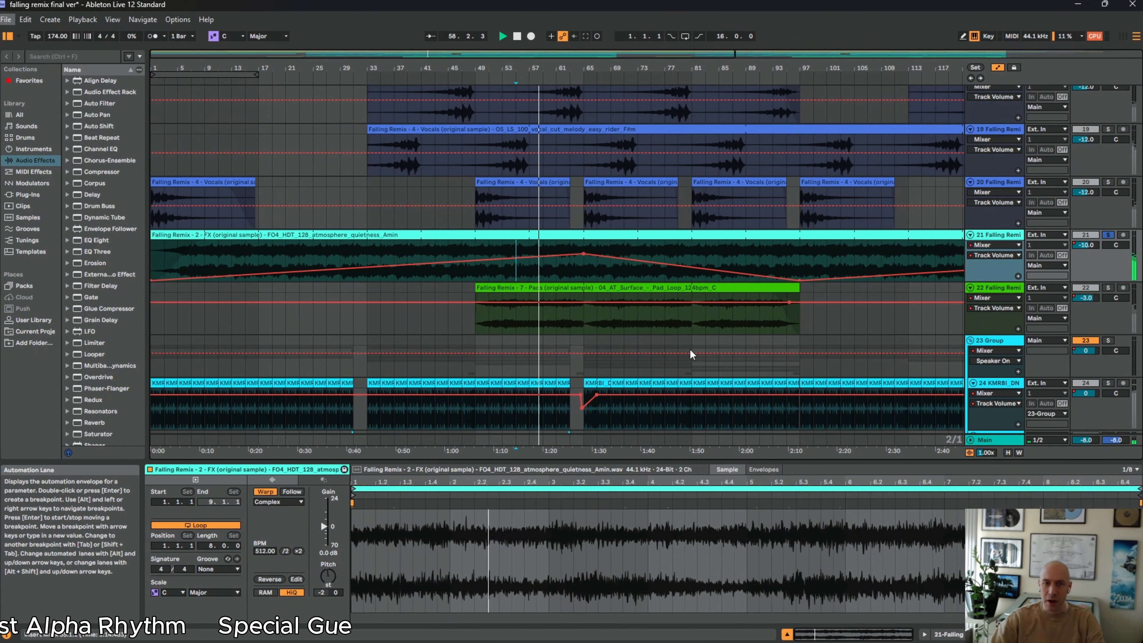
{"action": "scroll", "coordinate": [685, 321], "scroll_direction": "down", "scroll_amount": 2}
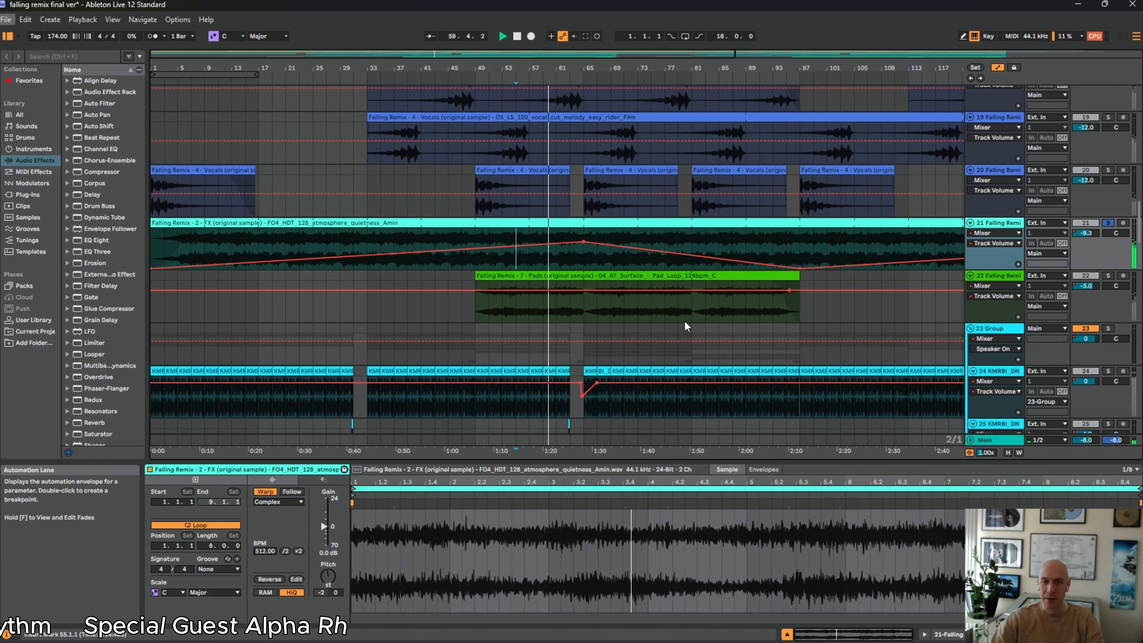
{"action": "scroll", "coordinate": [658, 239], "scroll_direction": "down", "scroll_amount": 2}
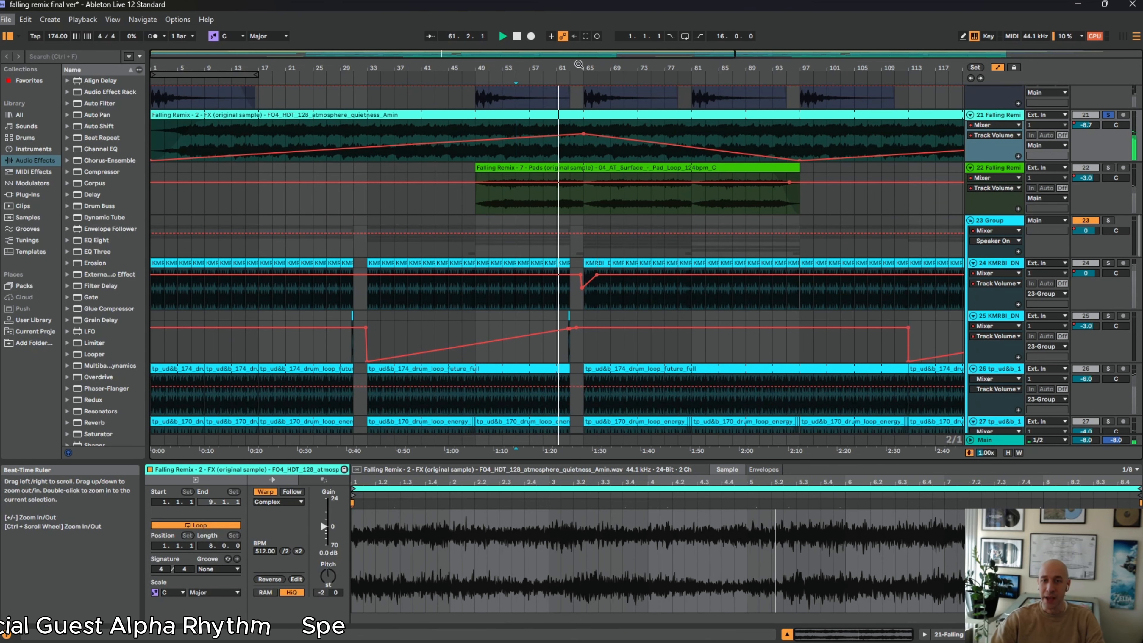
{"action": "left_click_drag", "start_coordinate": [583, 67], "coordinate": [406, 99]}
{"action": "scroll", "coordinate": [689, 217], "scroll_direction": "up", "scroll_amount": 5}
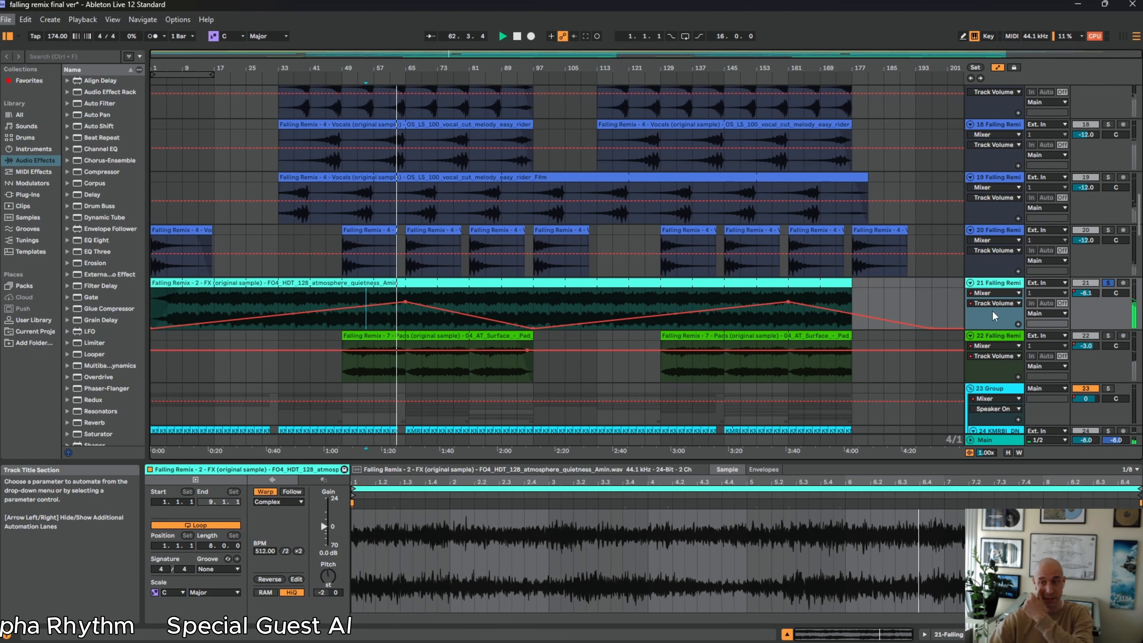
{"action": "scroll", "coordinate": [1003, 263], "scroll_direction": "up", "scroll_amount": 8}
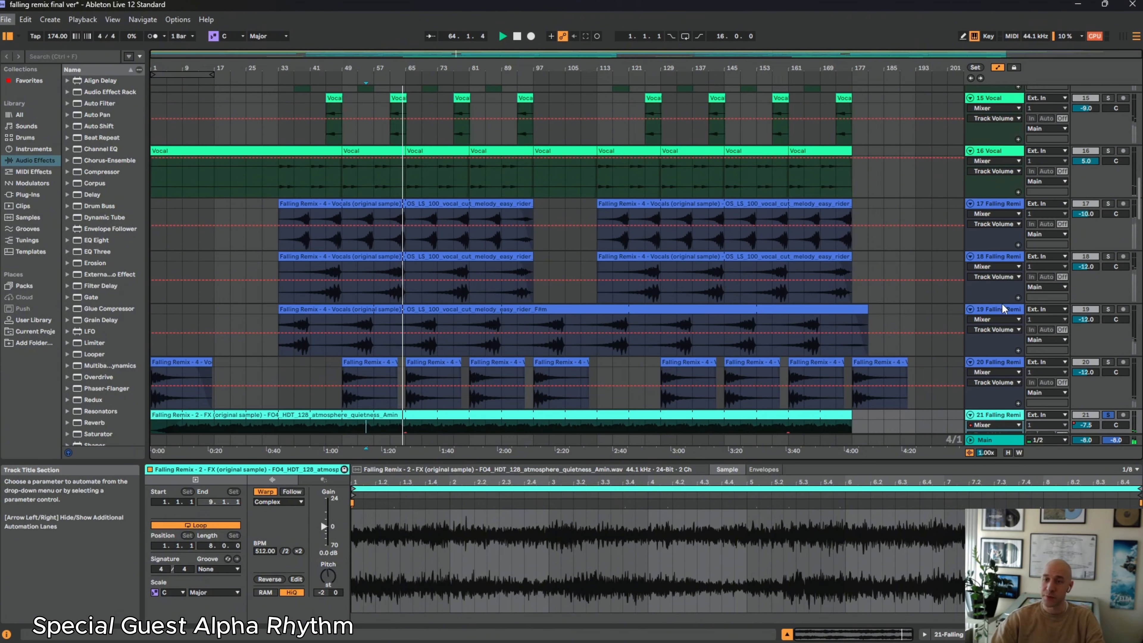
{"action": "scroll", "coordinate": [992, 229], "scroll_direction": "up", "scroll_amount": 12}
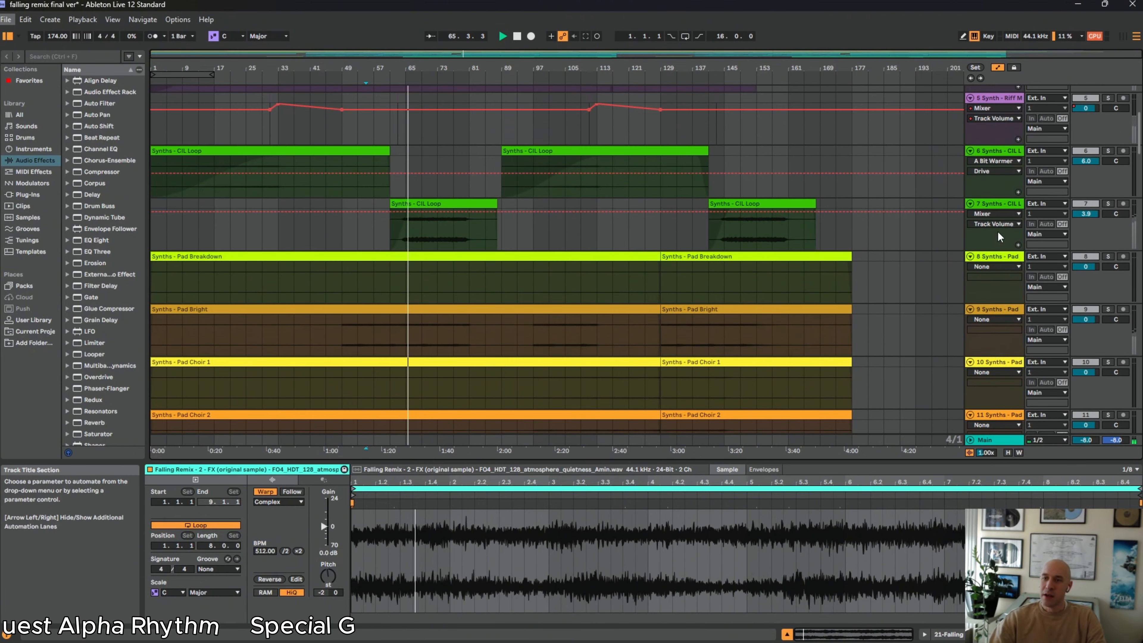
{"action": "scroll", "coordinate": [995, 239], "scroll_direction": "up", "scroll_amount": 2}
{"action": "scroll", "coordinate": [998, 238], "scroll_direction": "down", "scroll_amount": 15}
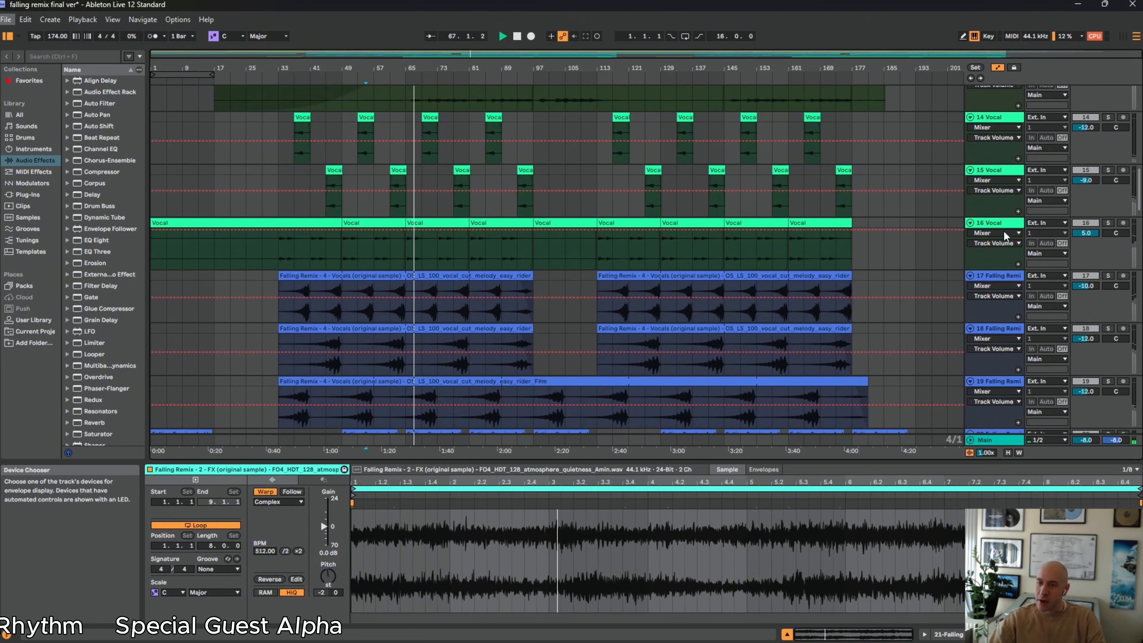
{"action": "scroll", "coordinate": [725, 170], "scroll_direction": "down", "scroll_amount": 4}
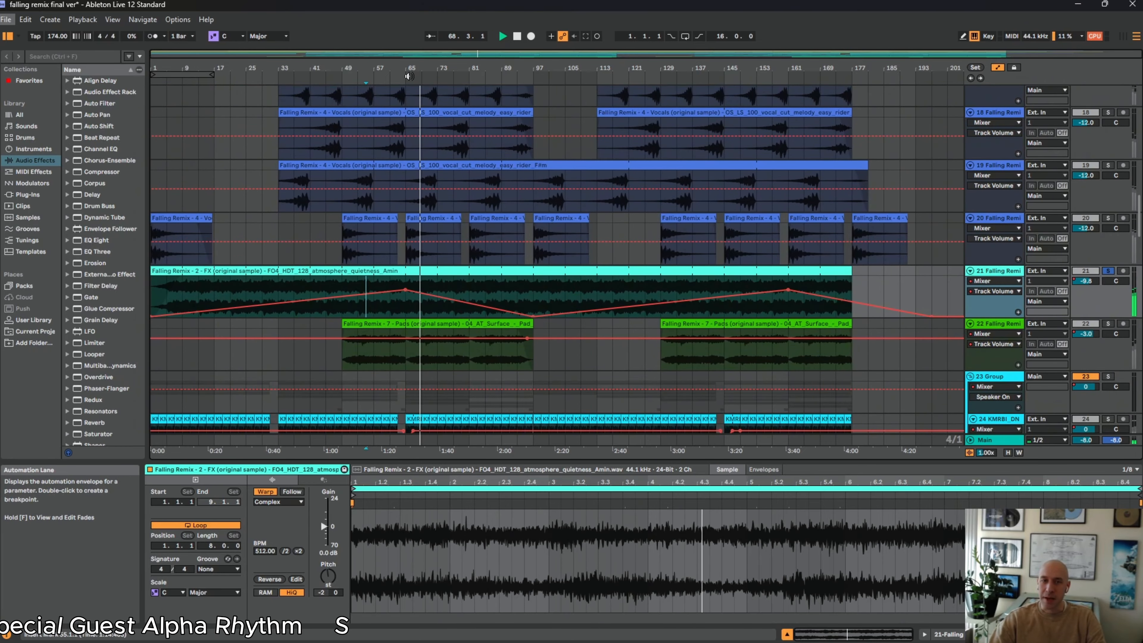
{"action": "scroll", "coordinate": [500, 148], "scroll_direction": "up", "scroll_amount": 2}
{"action": "scroll", "coordinate": [513, 128], "scroll_direction": "up", "scroll_amount": 2}
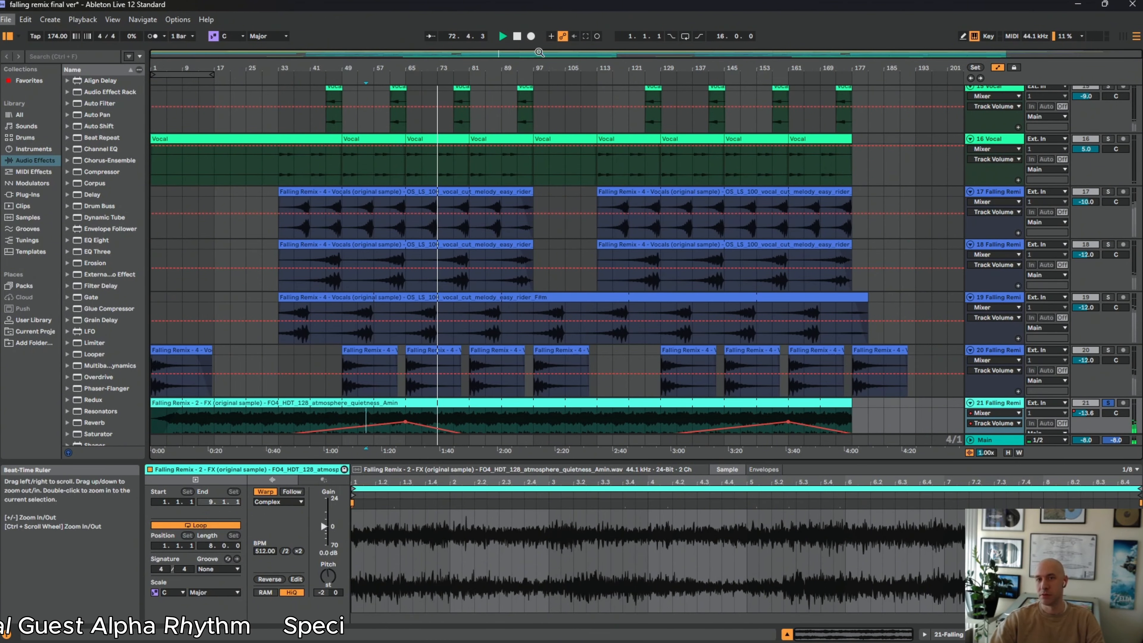
{"action": "scroll", "coordinate": [459, 142], "scroll_direction": "down", "scroll_amount": 6}
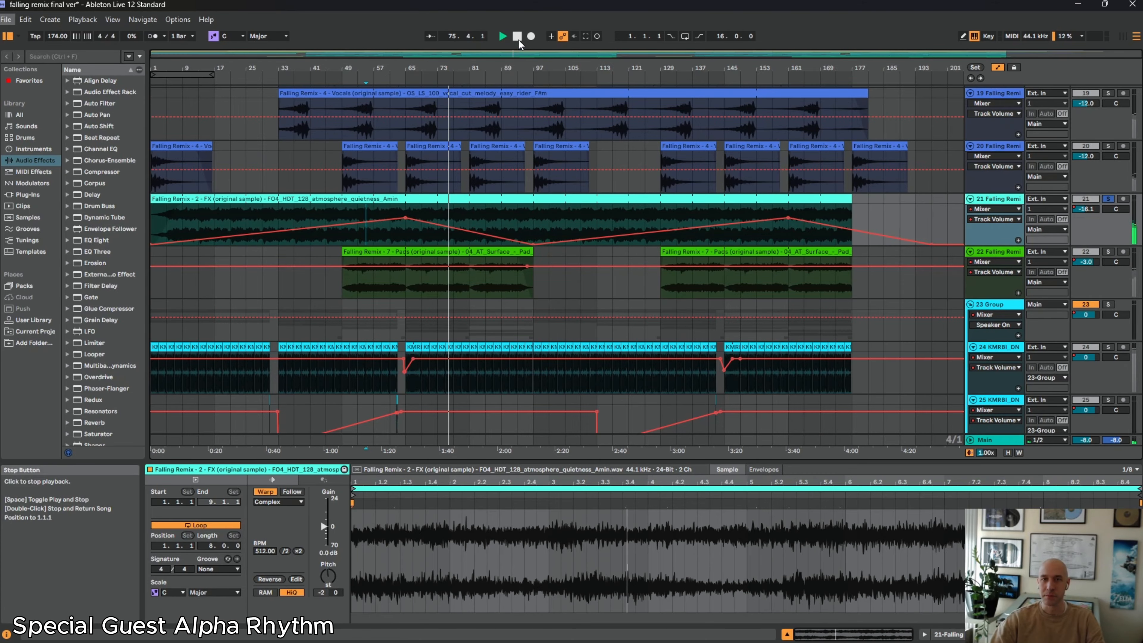
Solo the drum group on track 23 and look over its drum loop tracks
{"action": "scroll", "coordinate": [432, 210], "scroll_direction": "down", "scroll_amount": 3}
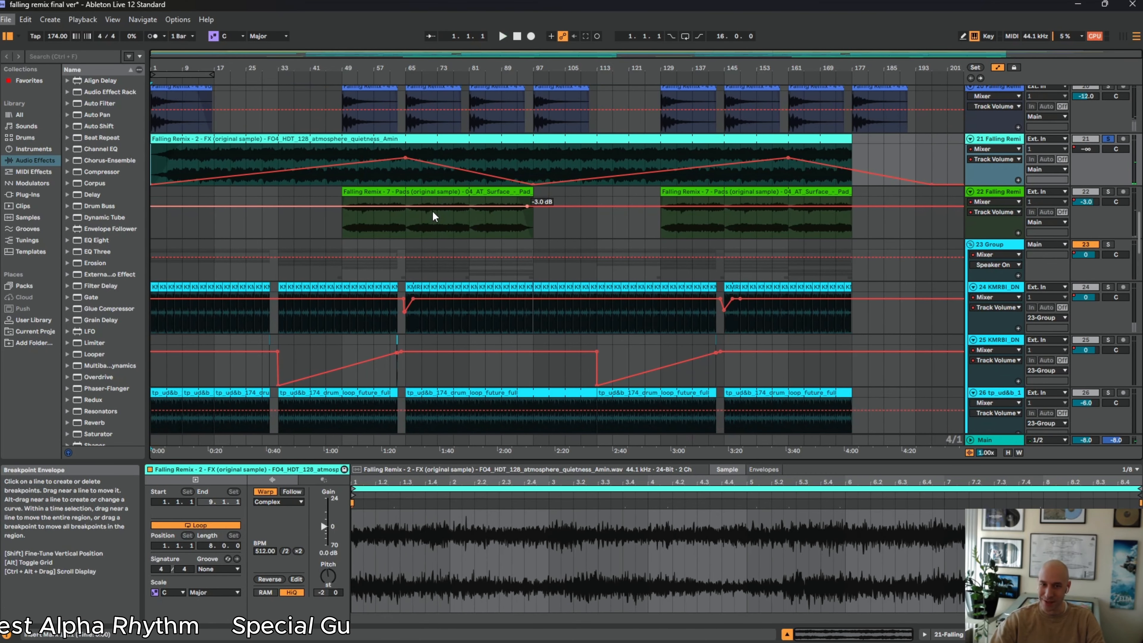
{"action": "scroll", "coordinate": [422, 217], "scroll_direction": "down", "scroll_amount": 1}
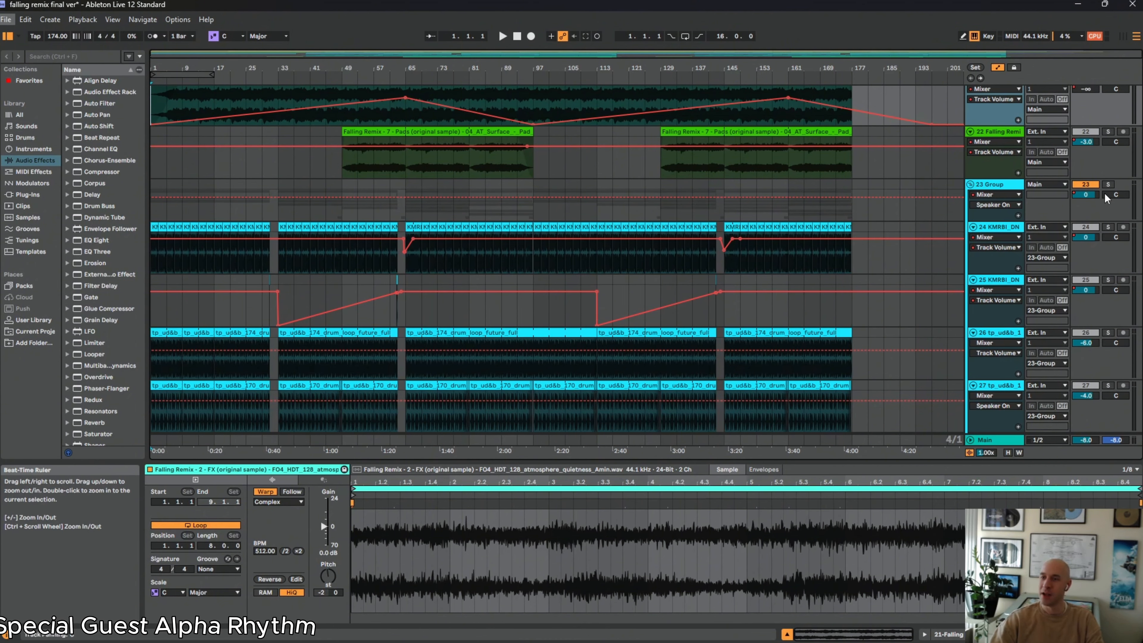
{"action": "left_click", "coordinate": [1109, 185]}
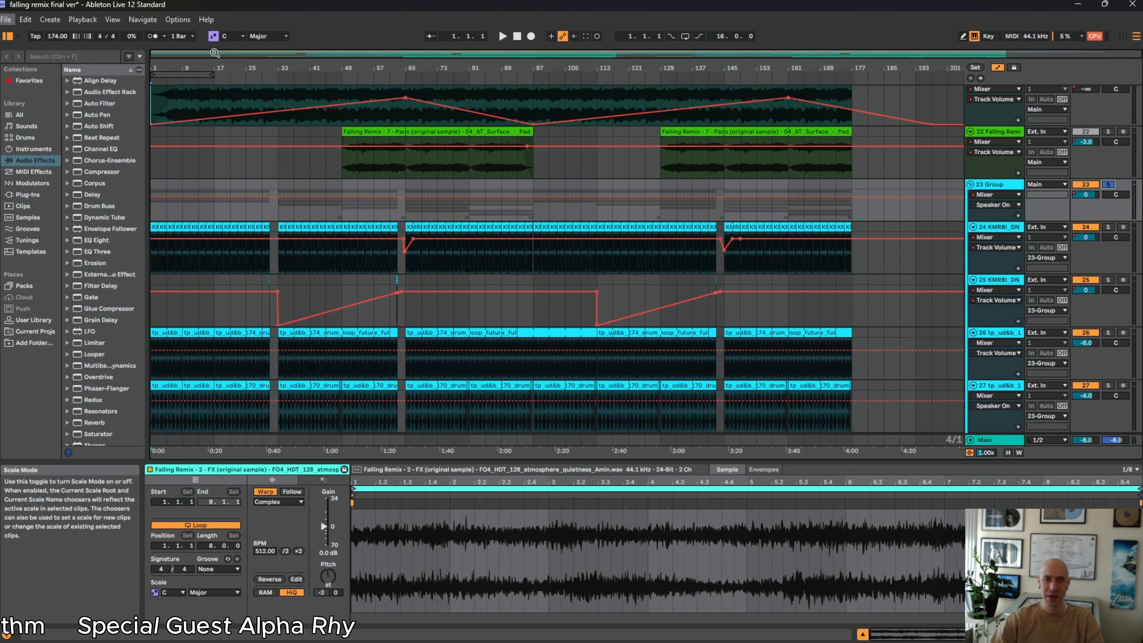
{"action": "left_click_drag", "start_coordinate": [208, 62], "coordinate": [258, 145]}
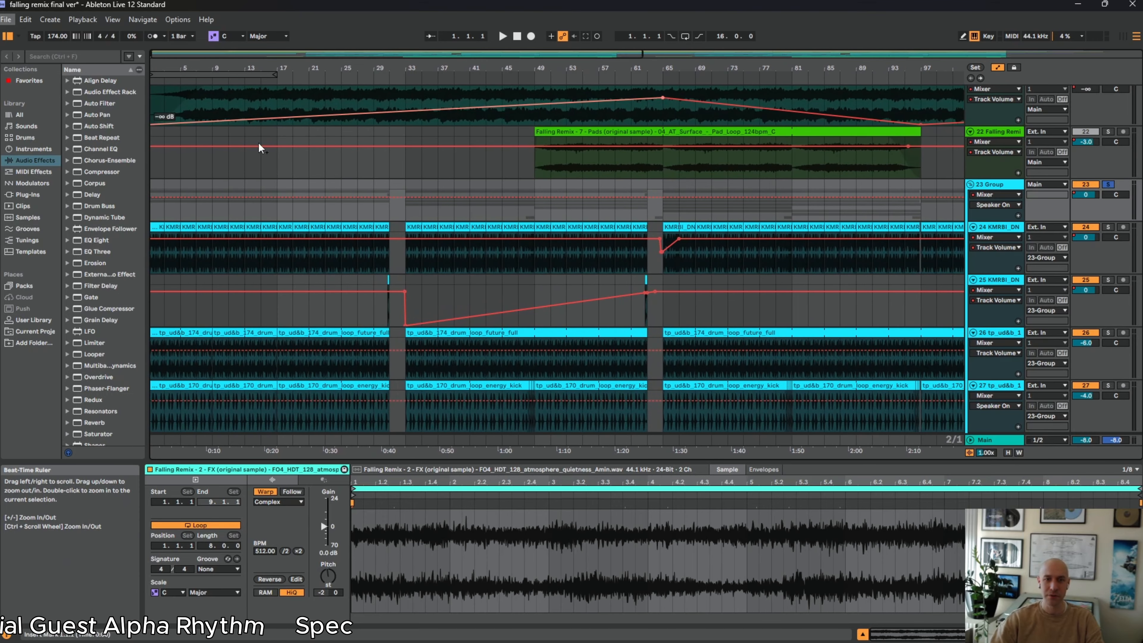
{"action": "scroll", "coordinate": [346, 265], "scroll_direction": "down", "scroll_amount": 3}
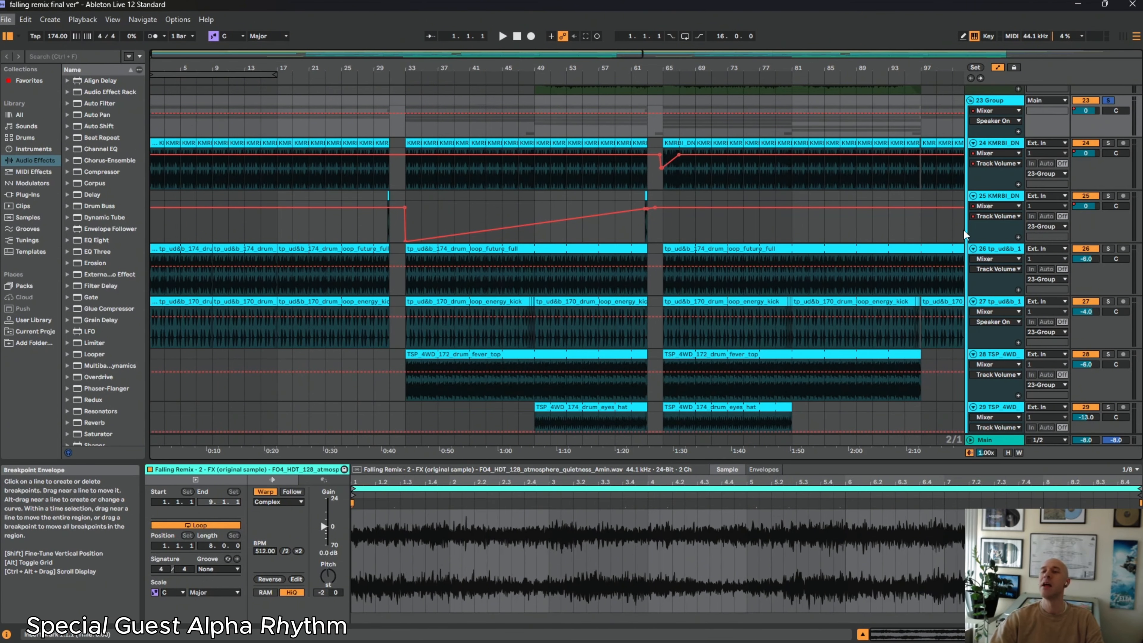
{"action": "scroll", "coordinate": [997, 168], "scroll_direction": "up", "scroll_amount": 2}
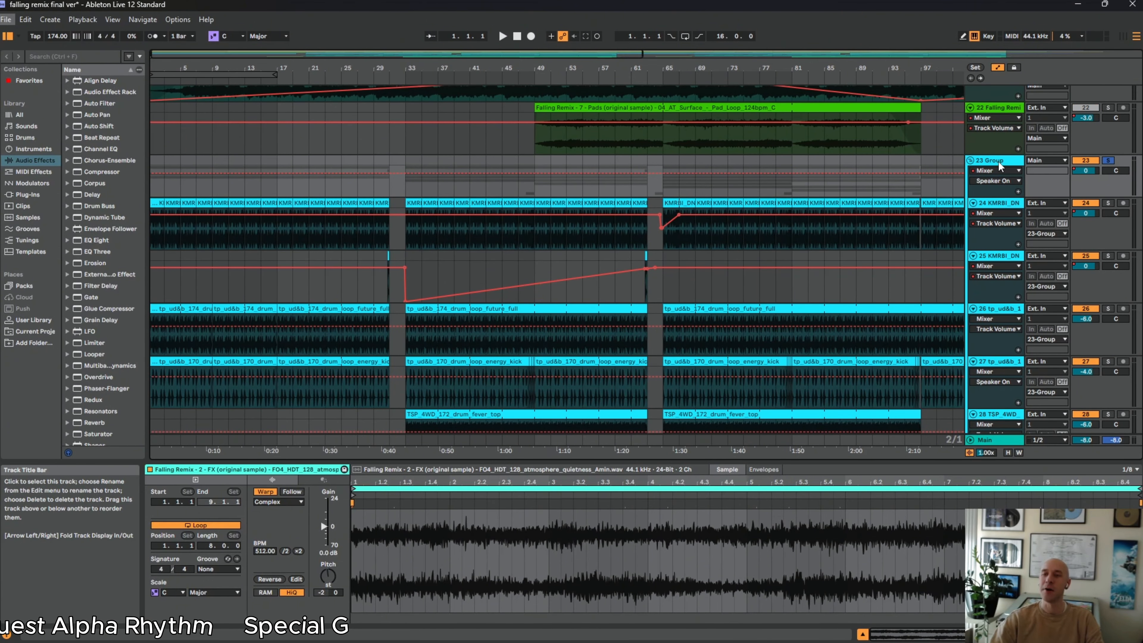
Open the drum group's effect chain and show its EQ Eight band 4 frequency automation across the whole arrangement
{"action": "left_click", "coordinate": [999, 160]}
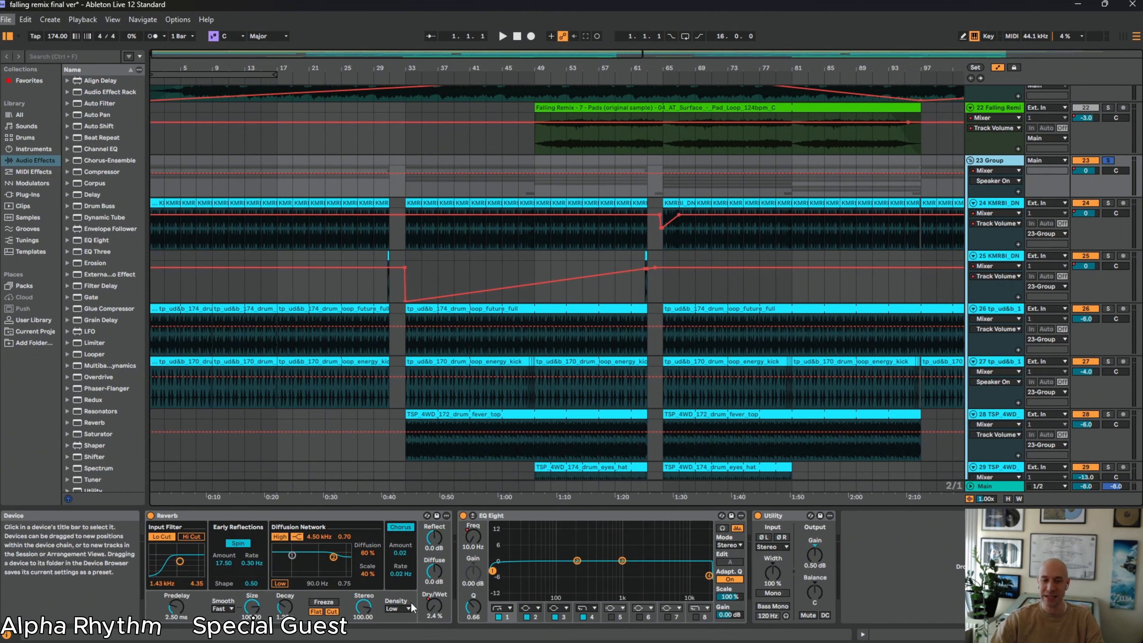
{"action": "left_click", "coordinate": [995, 162]}
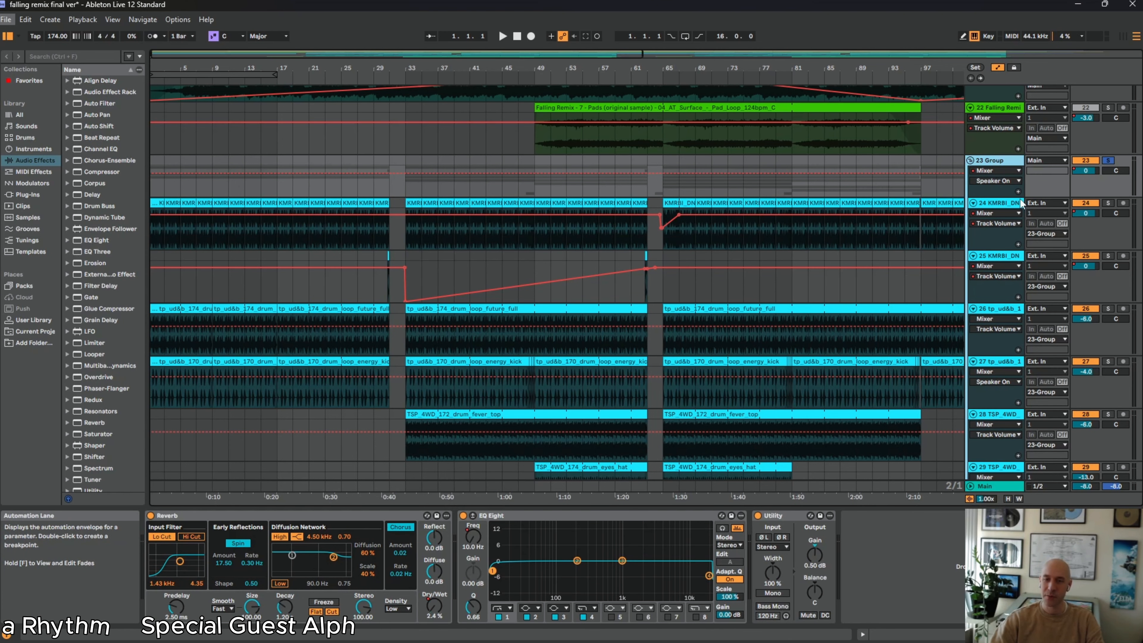
{"action": "left_click", "coordinate": [996, 171]}
{"action": "left_click", "coordinate": [990, 203]}
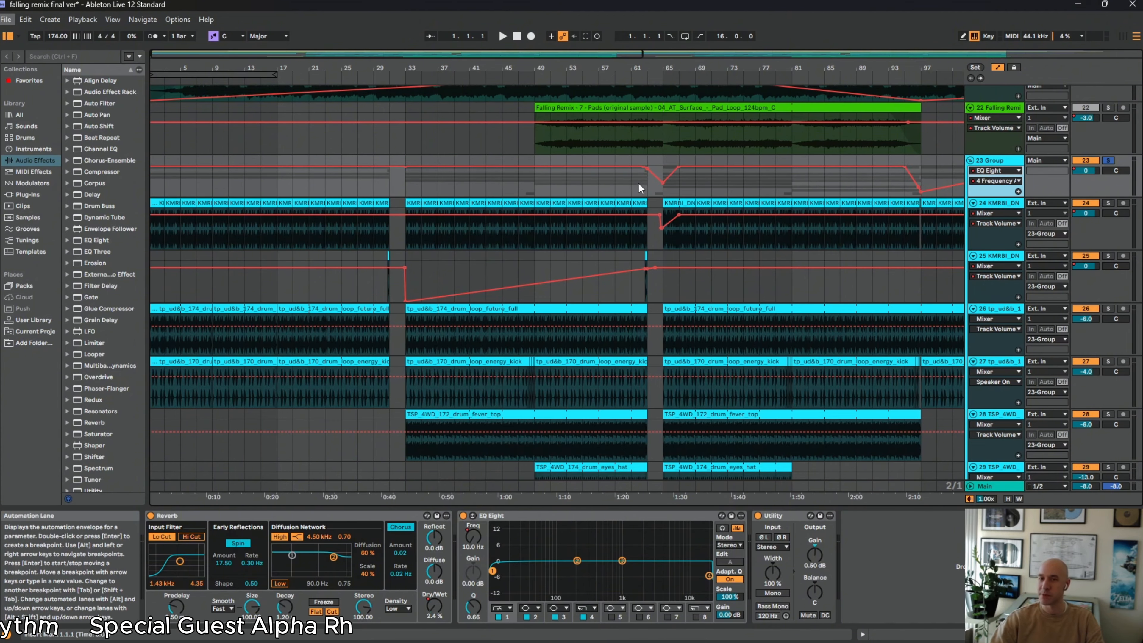
{"action": "left_click_drag", "start_coordinate": [840, 69], "coordinate": [488, 59]}
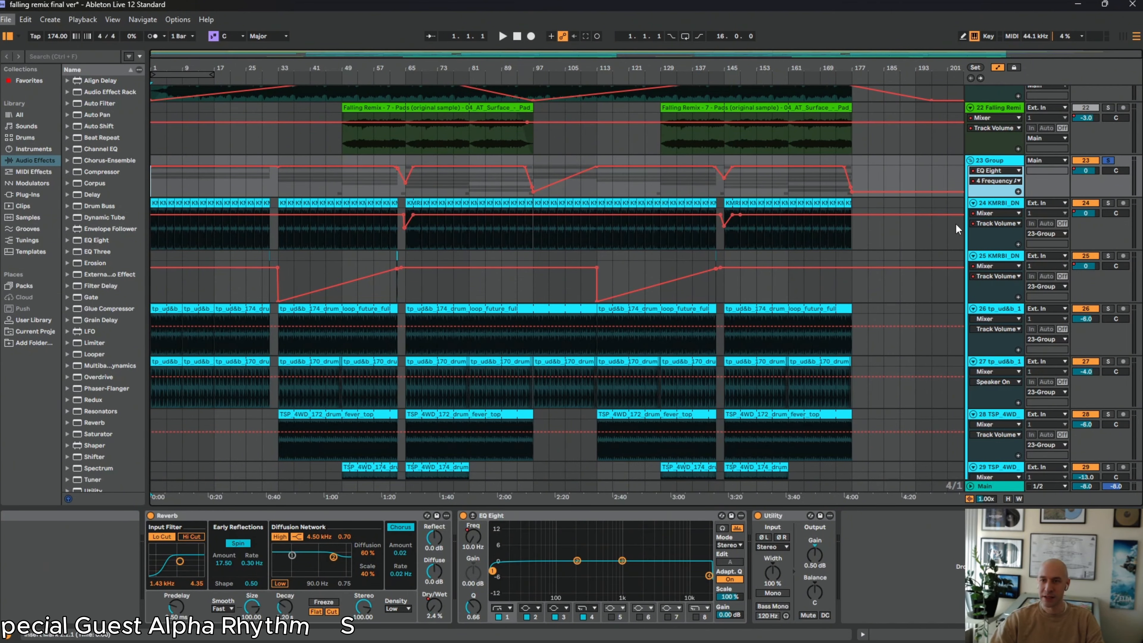
Show the drum group's Reverb Dry/Wet automation and examine its curves around the drum breaks before bars 33 and 65
{"action": "left_click", "coordinate": [993, 170]}
{"action": "left_click", "coordinate": [992, 188]}
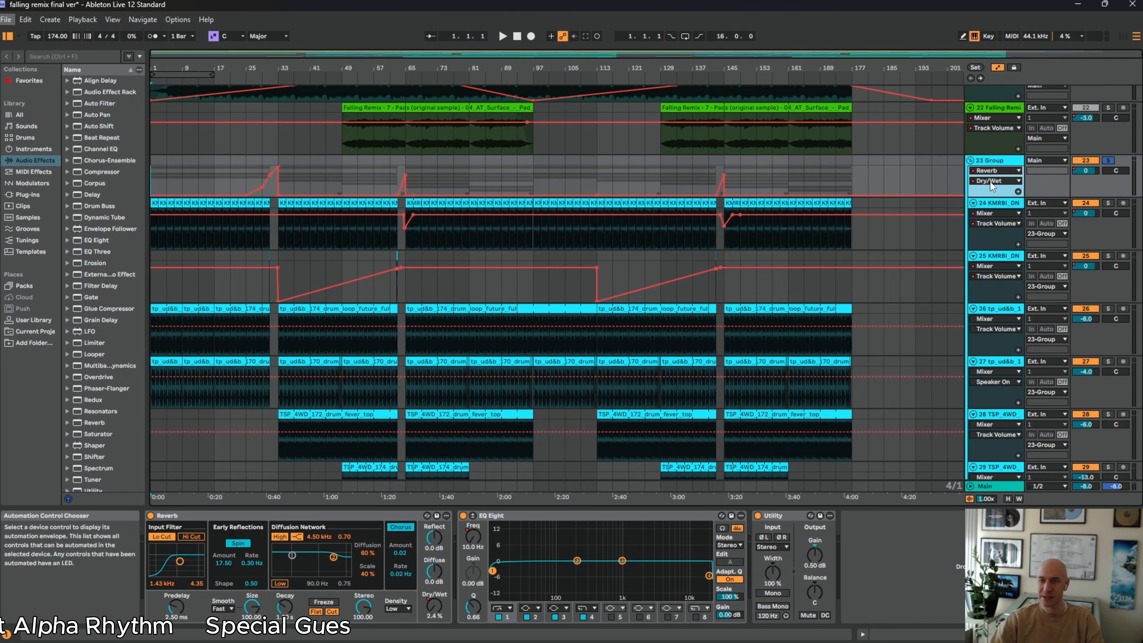
{"action": "left_click_drag", "start_coordinate": [282, 69], "coordinate": [340, 166]}
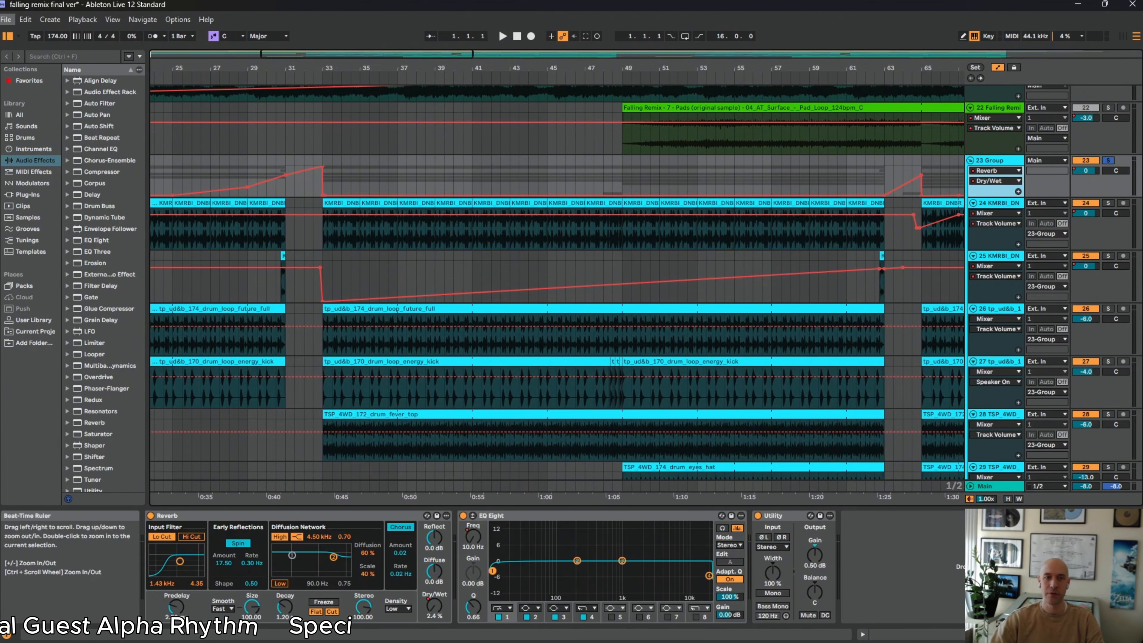
{"action": "scroll", "coordinate": [321, 106], "scroll_direction": "down", "scroll_amount": 4}
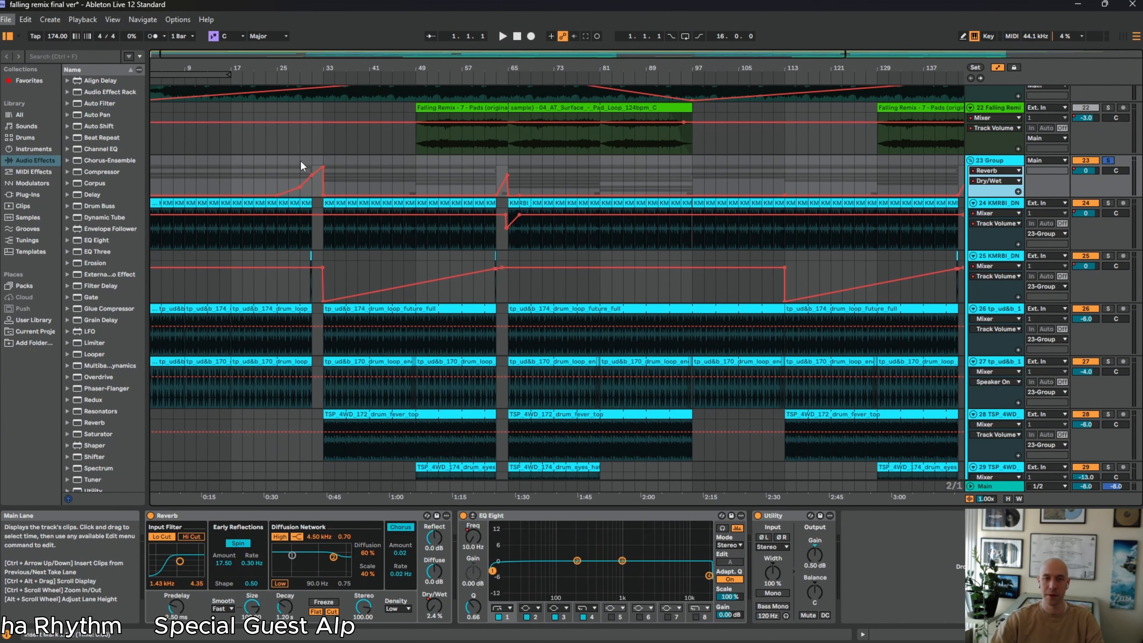
{"action": "left_click_drag", "start_coordinate": [510, 65], "coordinate": [401, 49]}
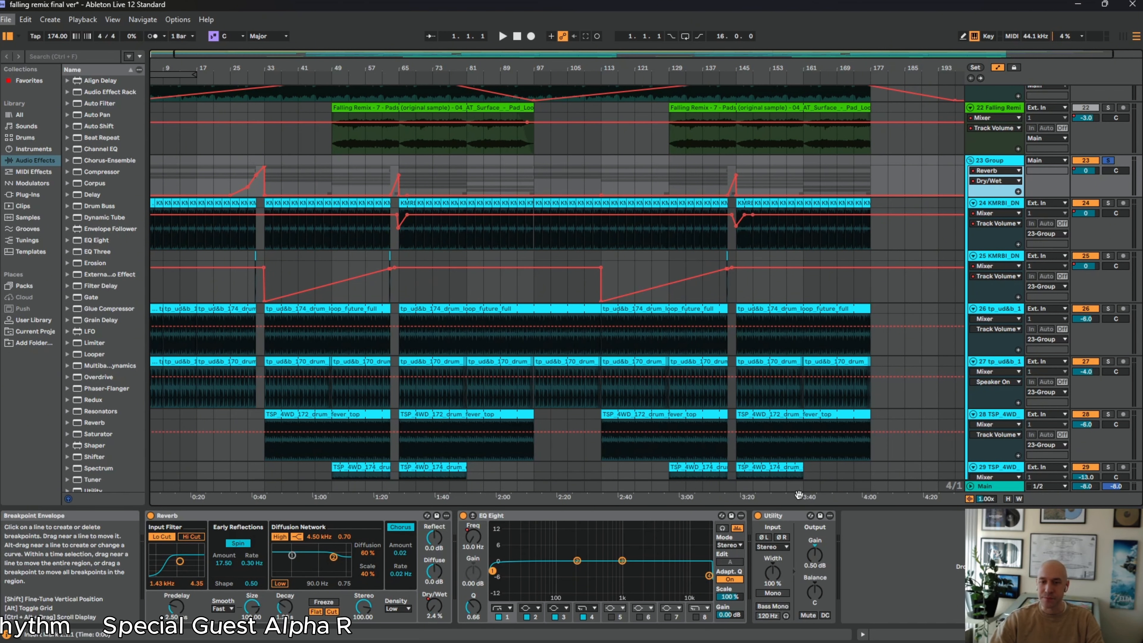
Show the Gain automation of the Utility device on the drum group, track 23
{"action": "right_click", "coordinate": [825, 558]}
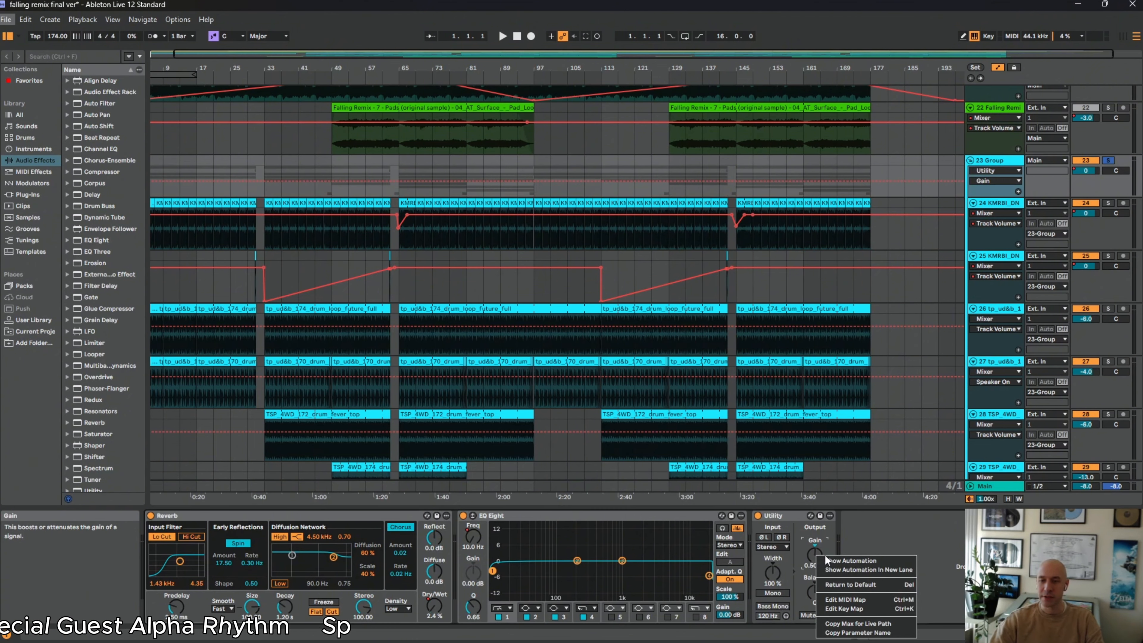
{"action": "left_click", "coordinate": [828, 563]}
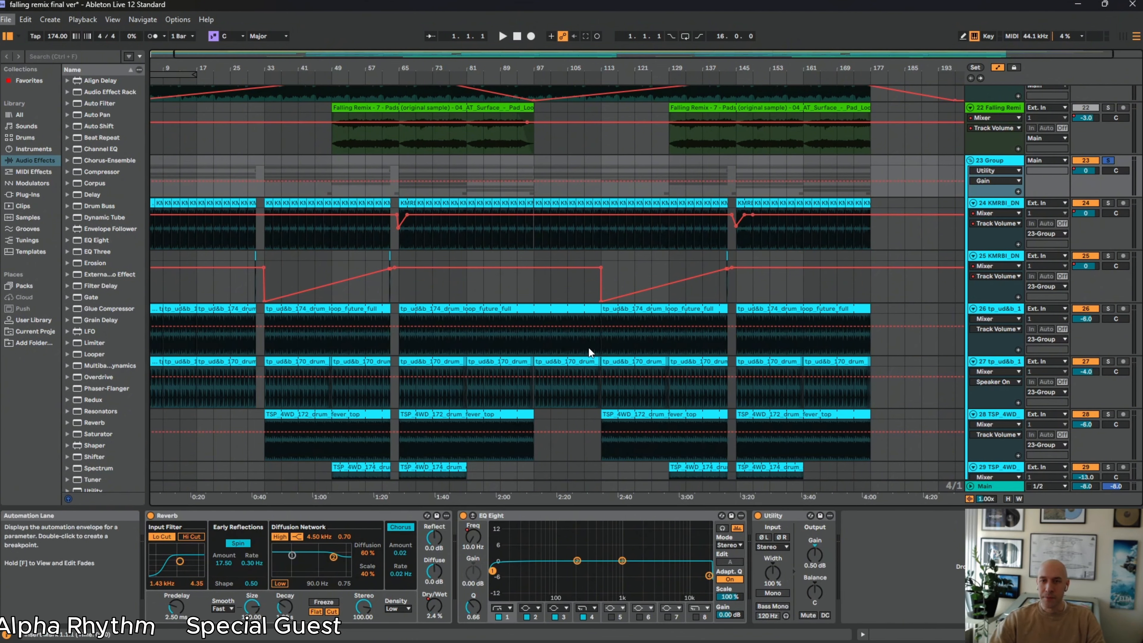
{"action": "left_click", "coordinate": [999, 181]}
{"action": "left_click", "coordinate": [999, 181]}
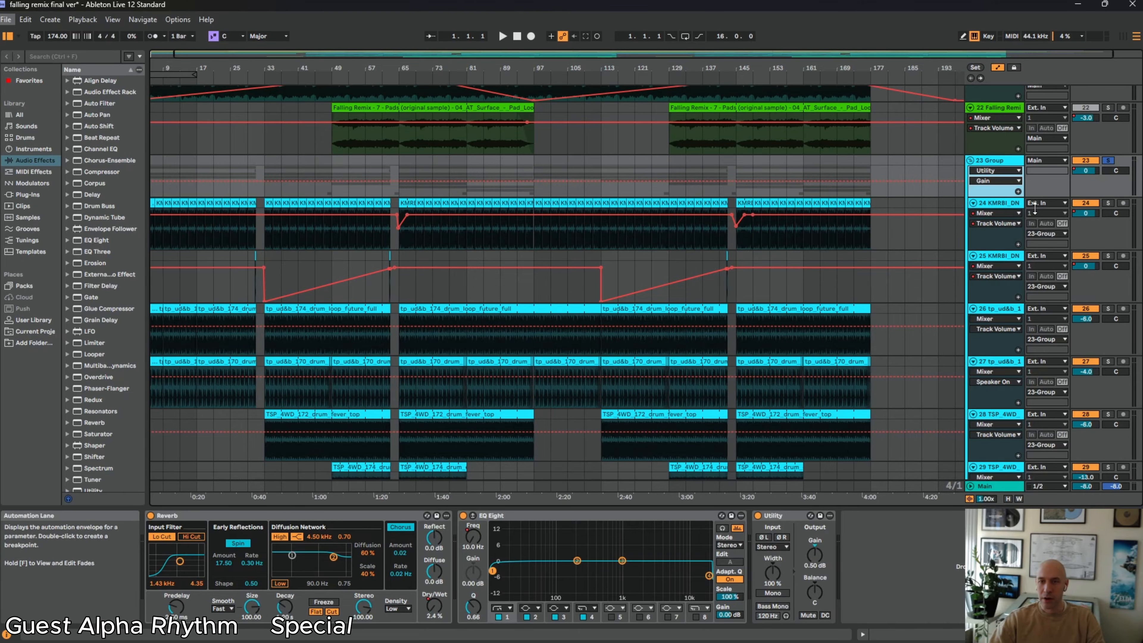
Go through drum tracks 24 to 28 one by one to show each track's effect chain
{"action": "left_click", "coordinate": [1005, 201]}
{"action": "left_click", "coordinate": [1005, 256]}
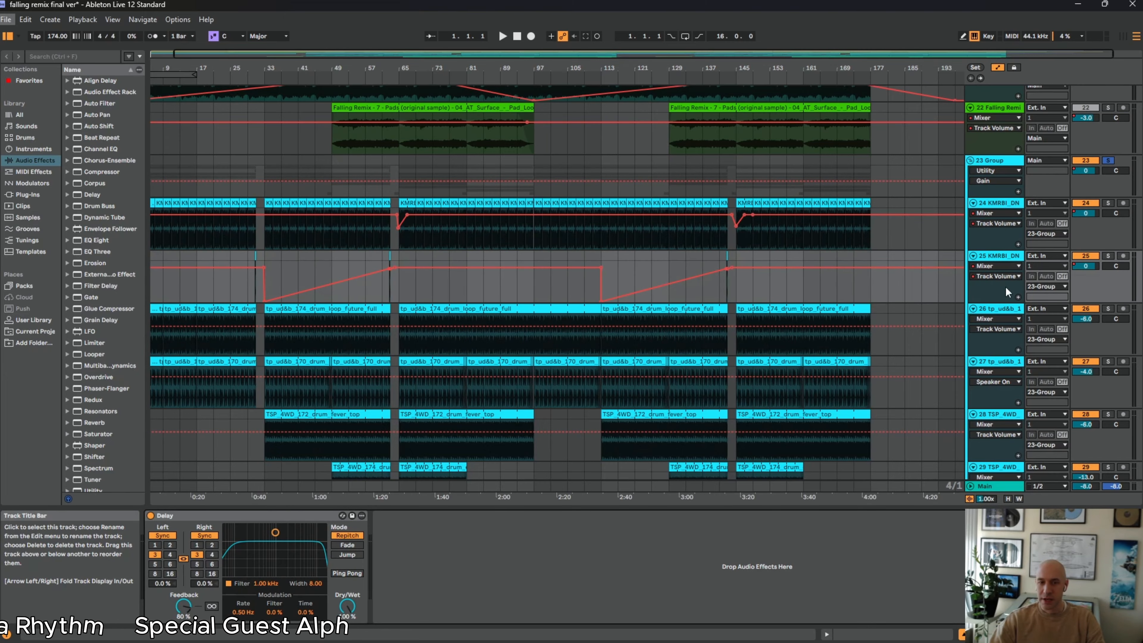
{"action": "left_click", "coordinate": [1006, 308]}
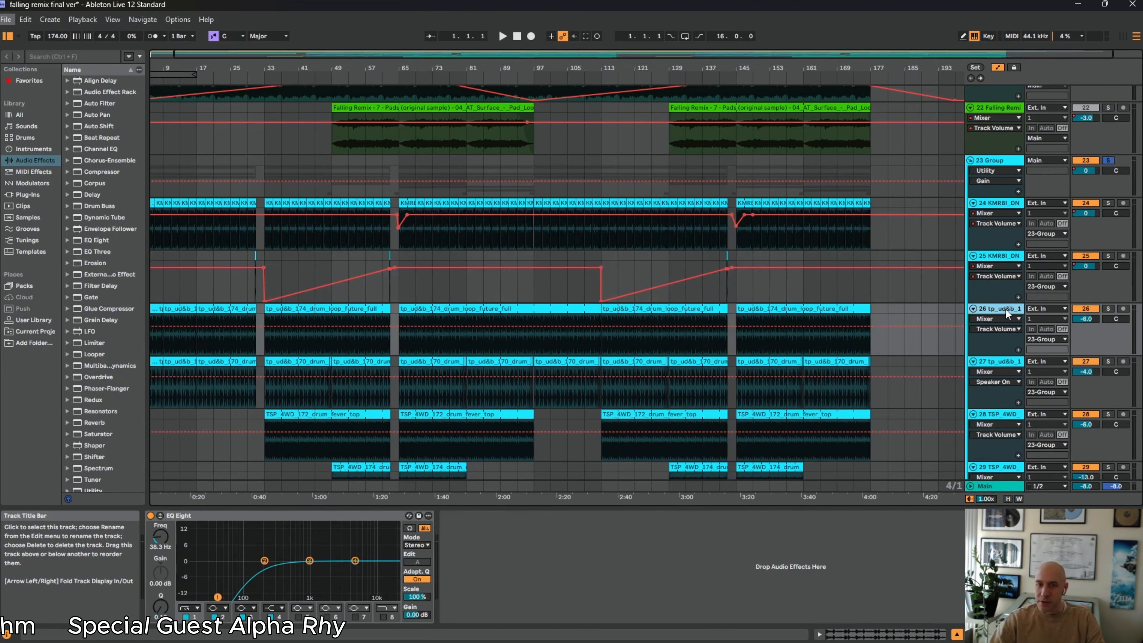
{"action": "left_click", "coordinate": [1003, 360]}
{"action": "scroll", "coordinate": [1003, 355], "scroll_direction": "down", "scroll_amount": 1}
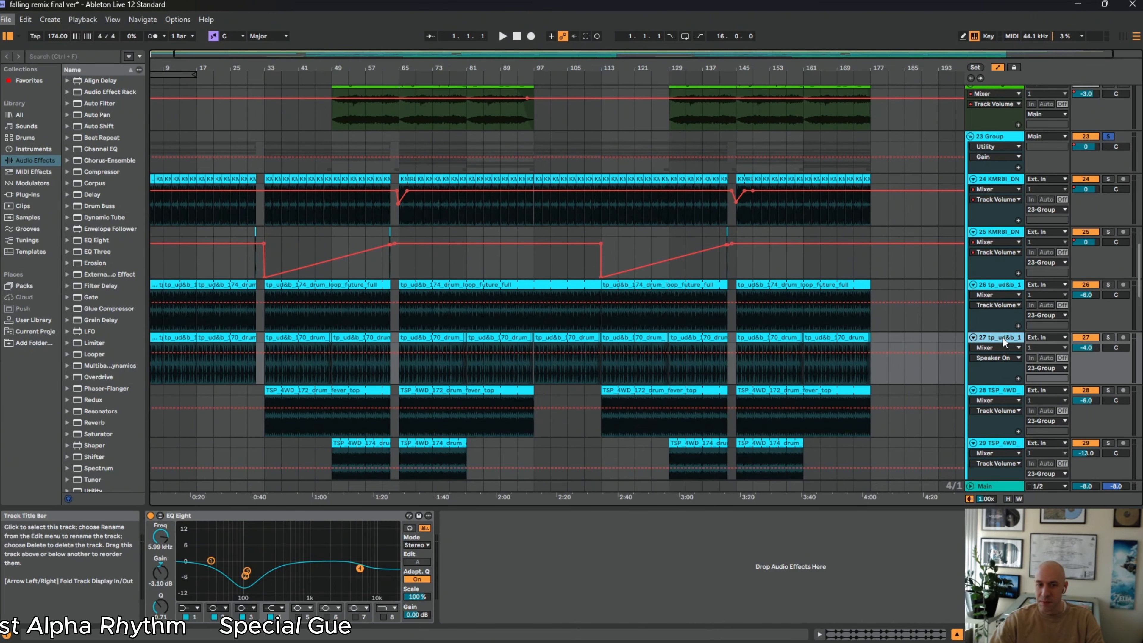
{"action": "left_click", "coordinate": [1004, 389]}
{"action": "scroll", "coordinate": [1003, 378], "scroll_direction": "down", "scroll_amount": 2}
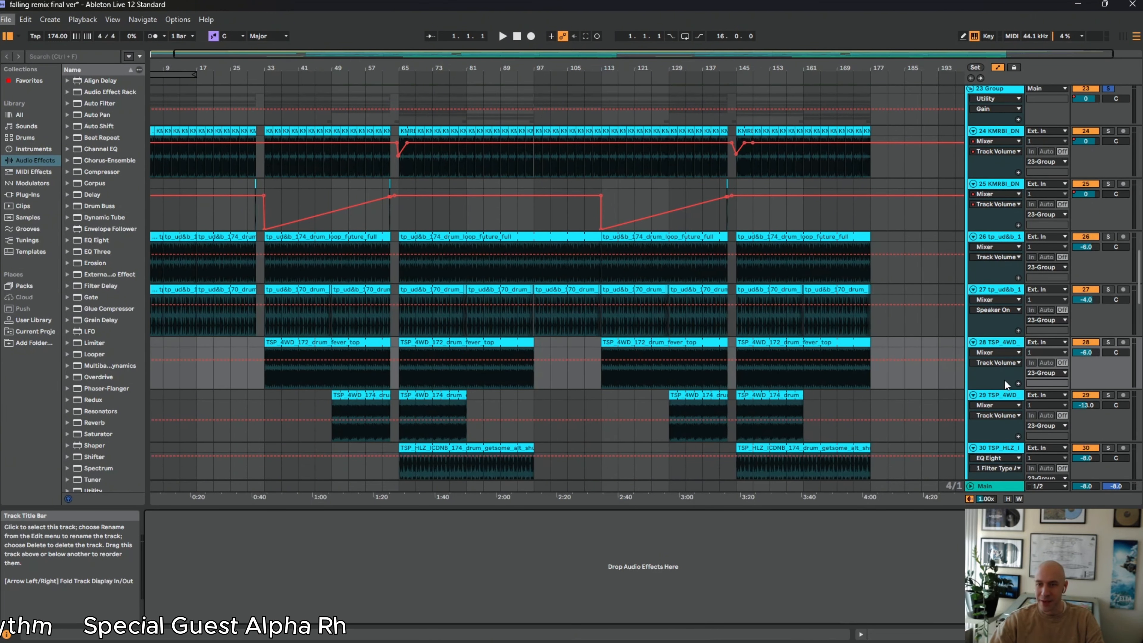
Show the effect chains of drum tracks 29 to 32 in turn and look closely at the short clips on track 32
{"action": "left_click", "coordinate": [1004, 393]}
{"action": "scroll", "coordinate": [1002, 389], "scroll_direction": "down", "scroll_amount": 1}
{"action": "left_click", "coordinate": [1002, 409]}
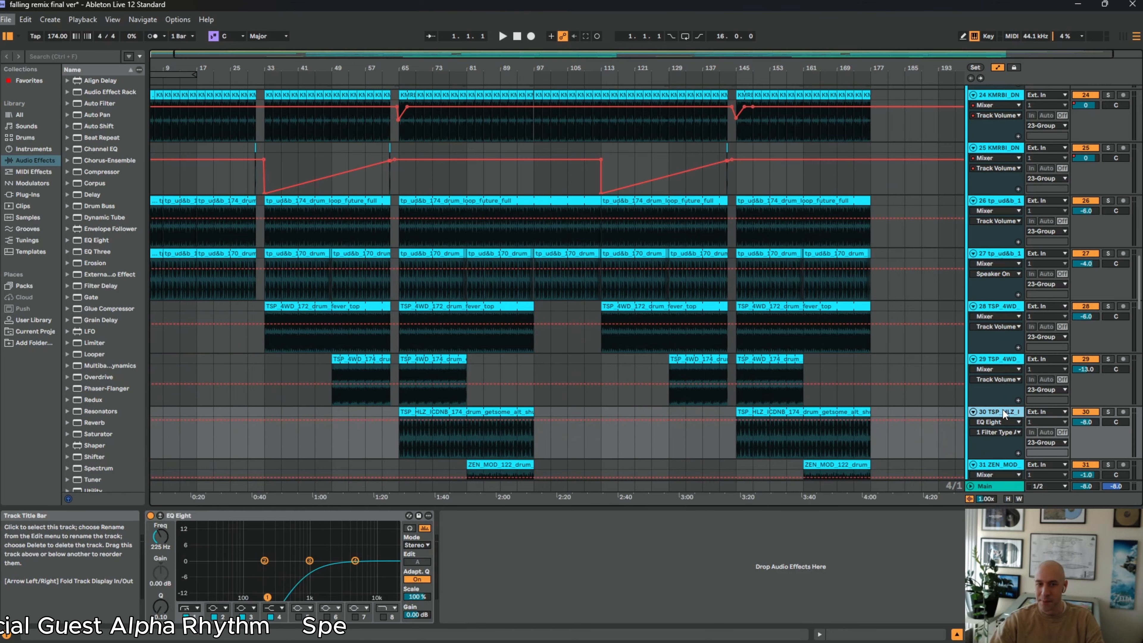
{"action": "scroll", "coordinate": [1004, 399], "scroll_direction": "down", "scroll_amount": 2}
{"action": "left_click", "coordinate": [1003, 413]}
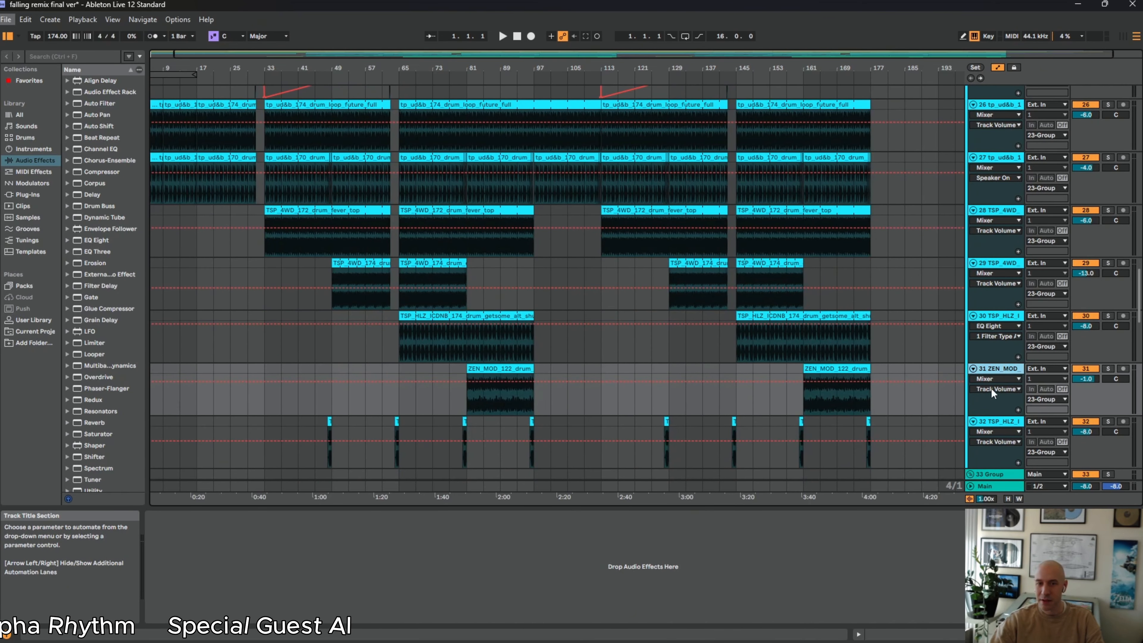
{"action": "scroll", "coordinate": [995, 391], "scroll_direction": "down", "scroll_amount": 2}
{"action": "left_click", "coordinate": [999, 386]}
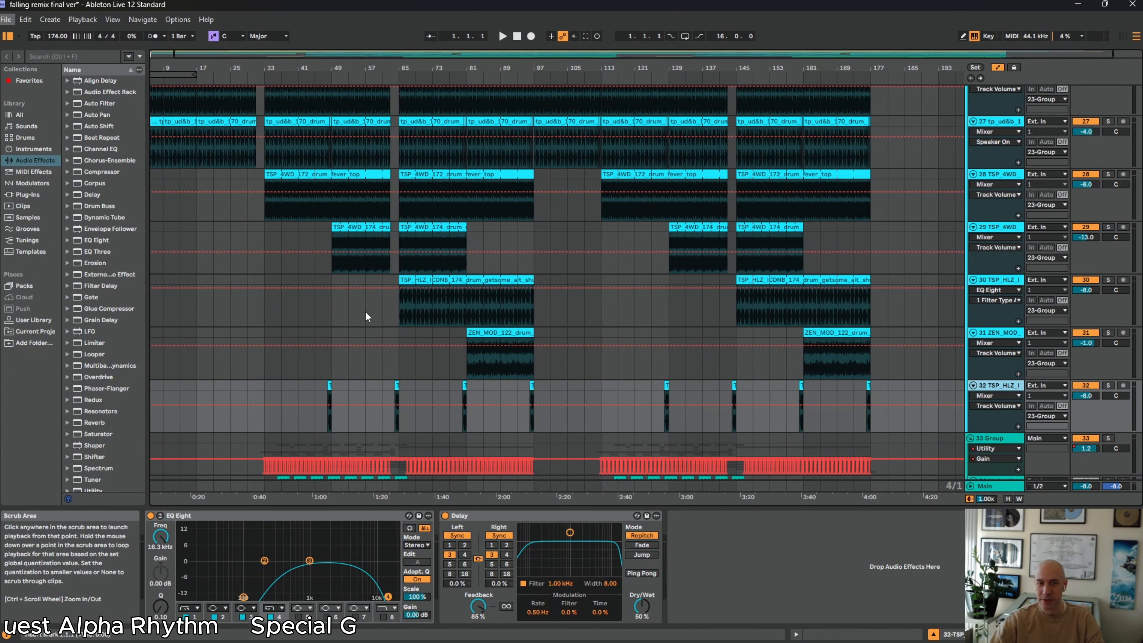
{"action": "left_click_drag", "start_coordinate": [292, 72], "coordinate": [402, 617]}
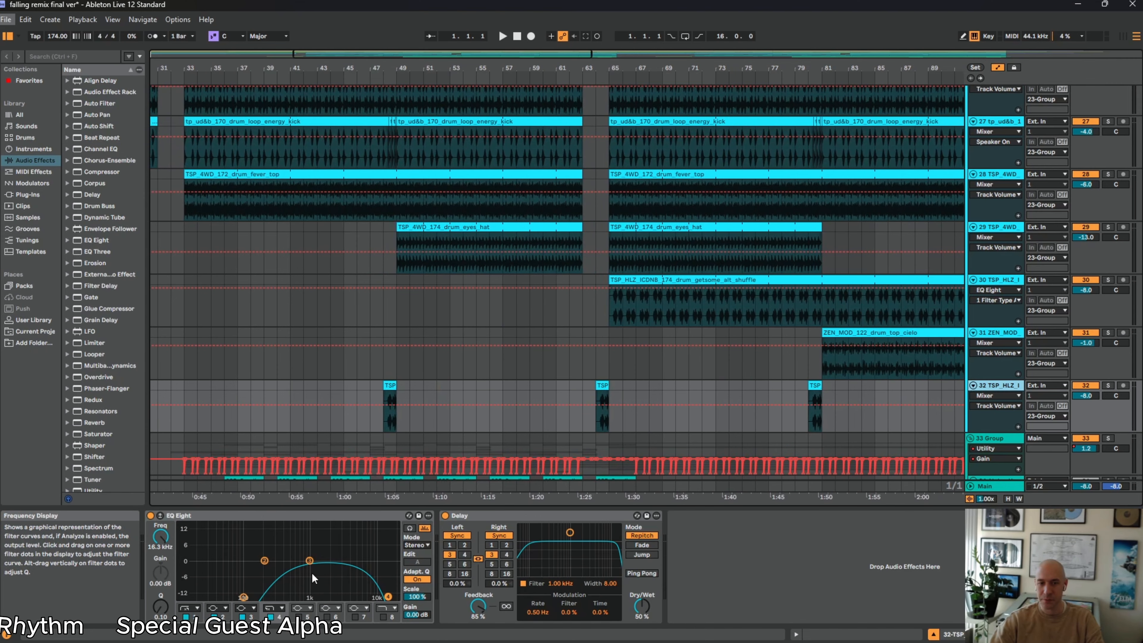
Reopen the drum group's effect chain on track 23 and play the arrangement from the start
{"action": "scroll", "coordinate": [428, 345], "scroll_direction": "up", "scroll_amount": 7}
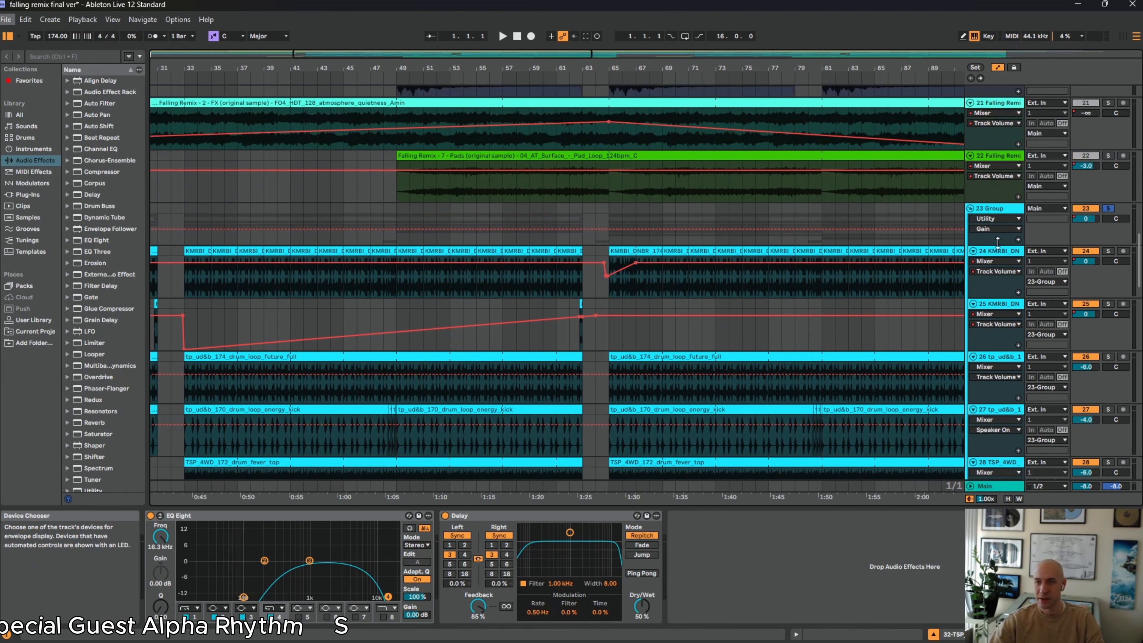
{"action": "left_click", "coordinate": [1003, 209]}
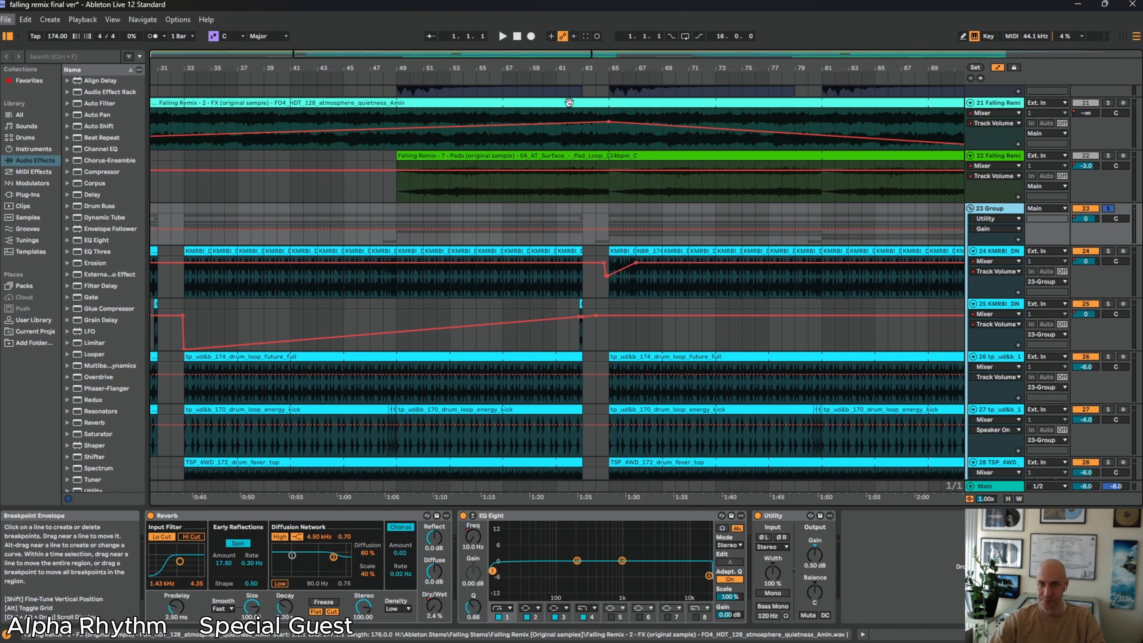
{"action": "left_click_drag", "start_coordinate": [536, 68], "coordinate": [473, 68]}
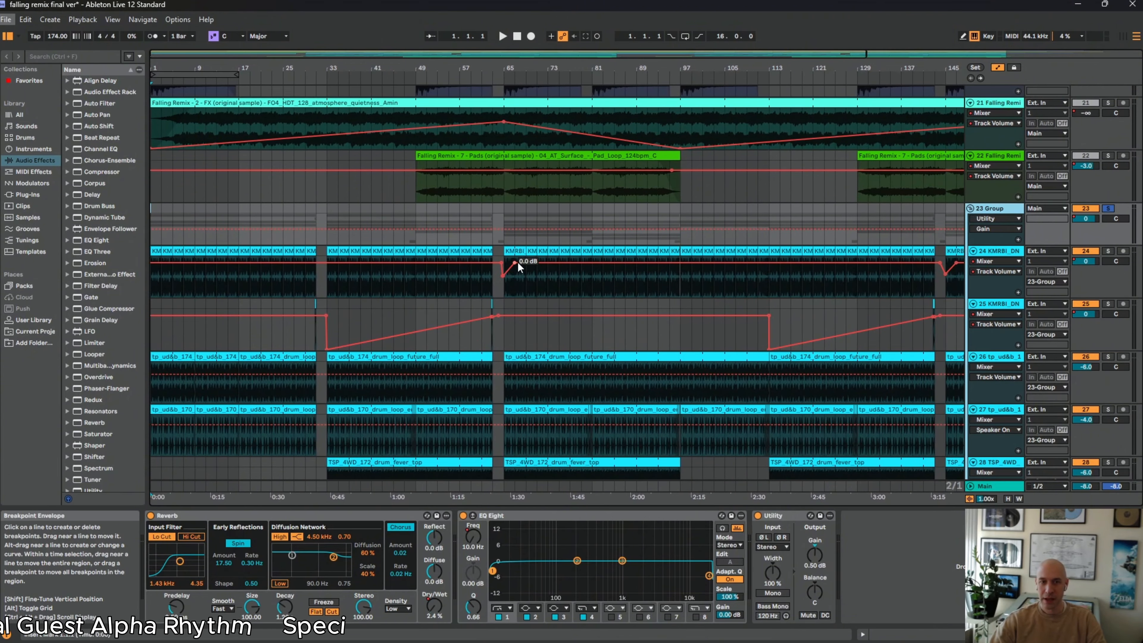
{"action": "key", "text": "space"}
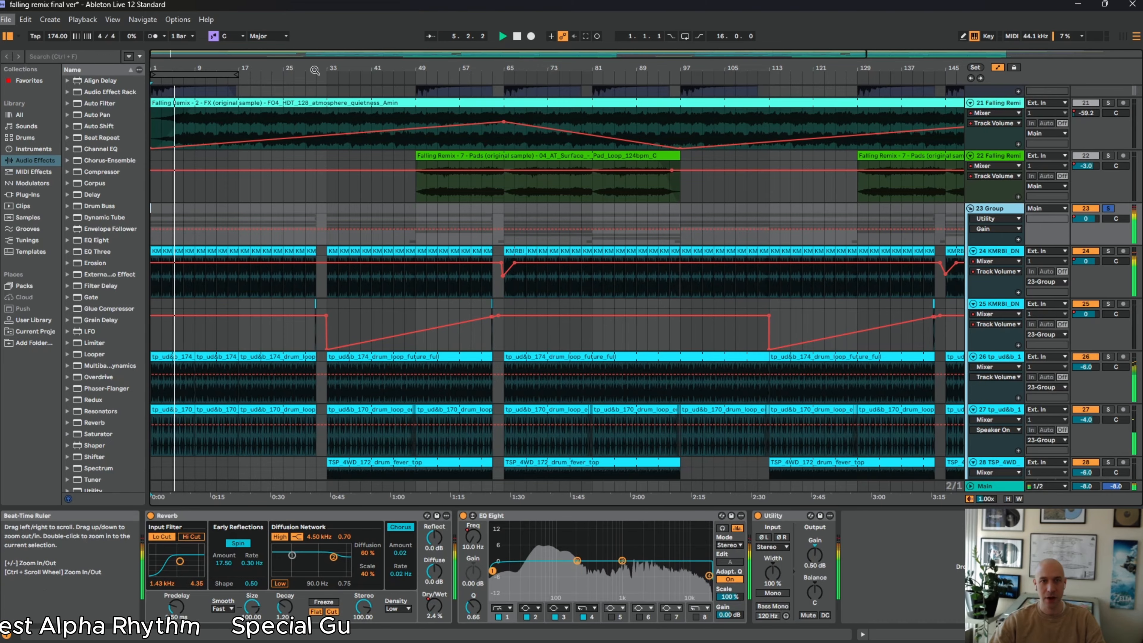
{"action": "left_click_drag", "start_coordinate": [315, 71], "coordinate": [332, 85]}
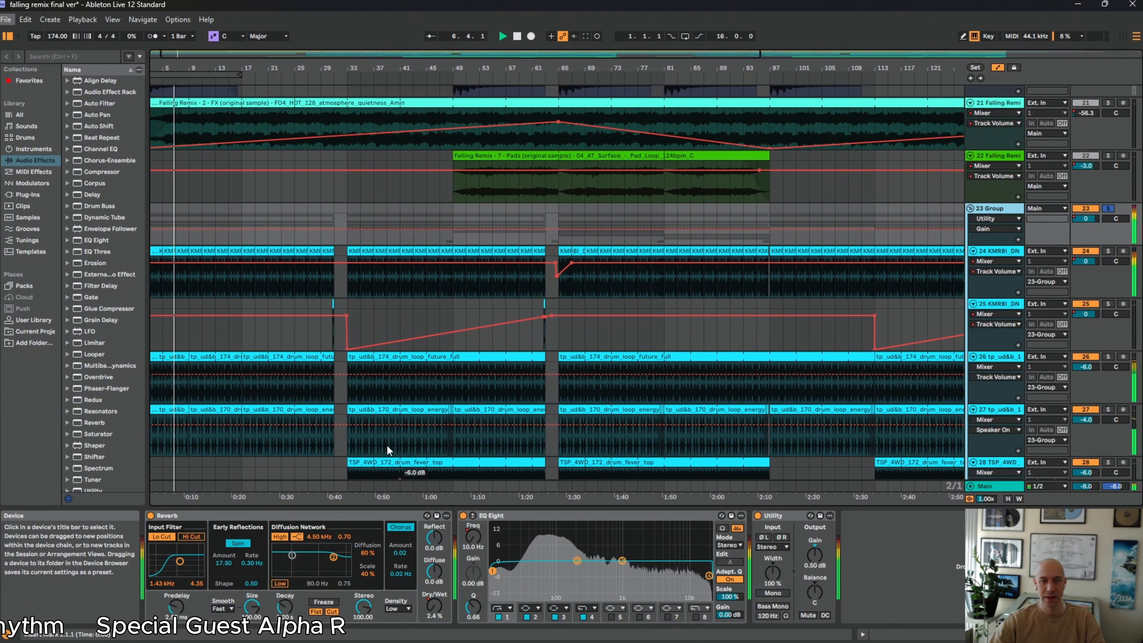
Solo the KMRBI drum loop on track 24 during playback
{"action": "left_click", "coordinate": [1108, 251]}
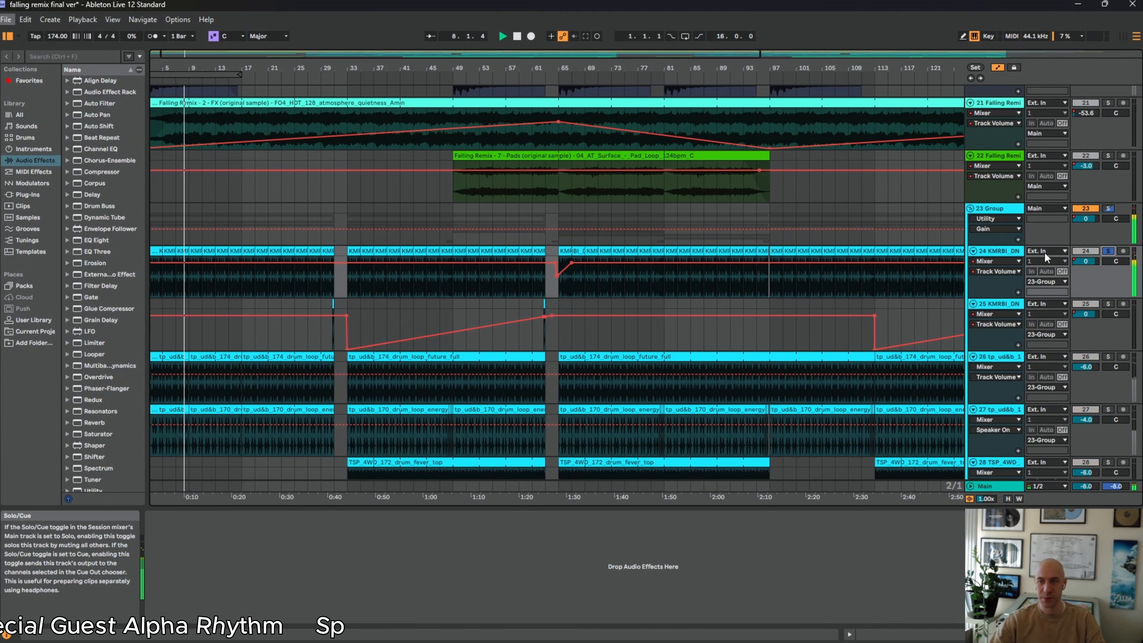
{"action": "left_click_drag", "start_coordinate": [380, 68], "coordinate": [396, 77]}
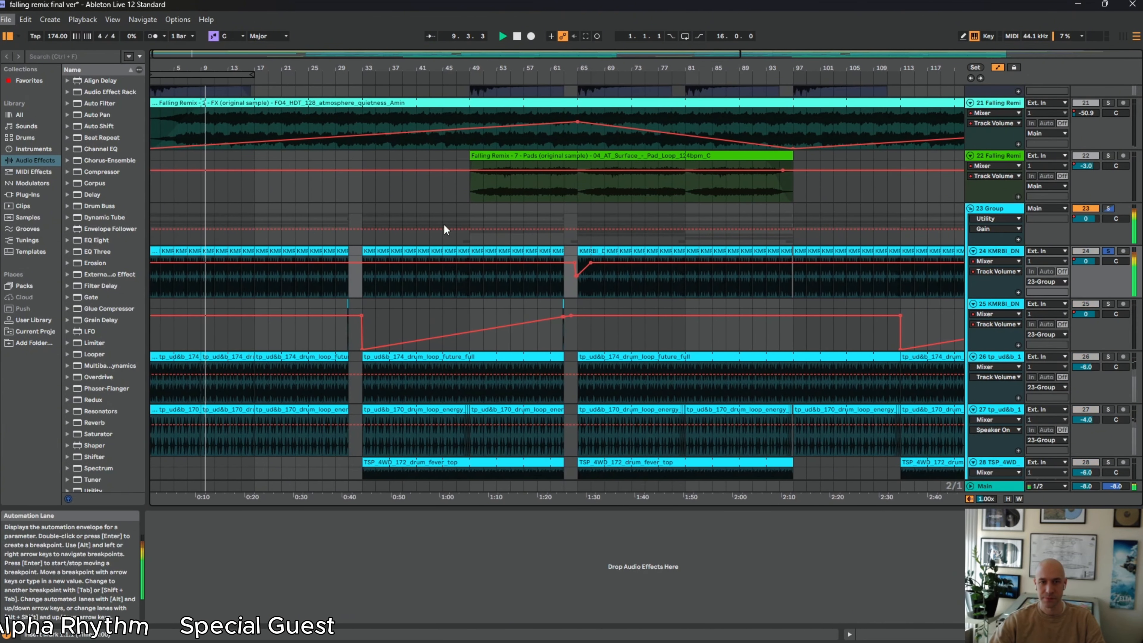
{"action": "scroll", "coordinate": [437, 216], "scroll_direction": "down", "scroll_amount": 2}
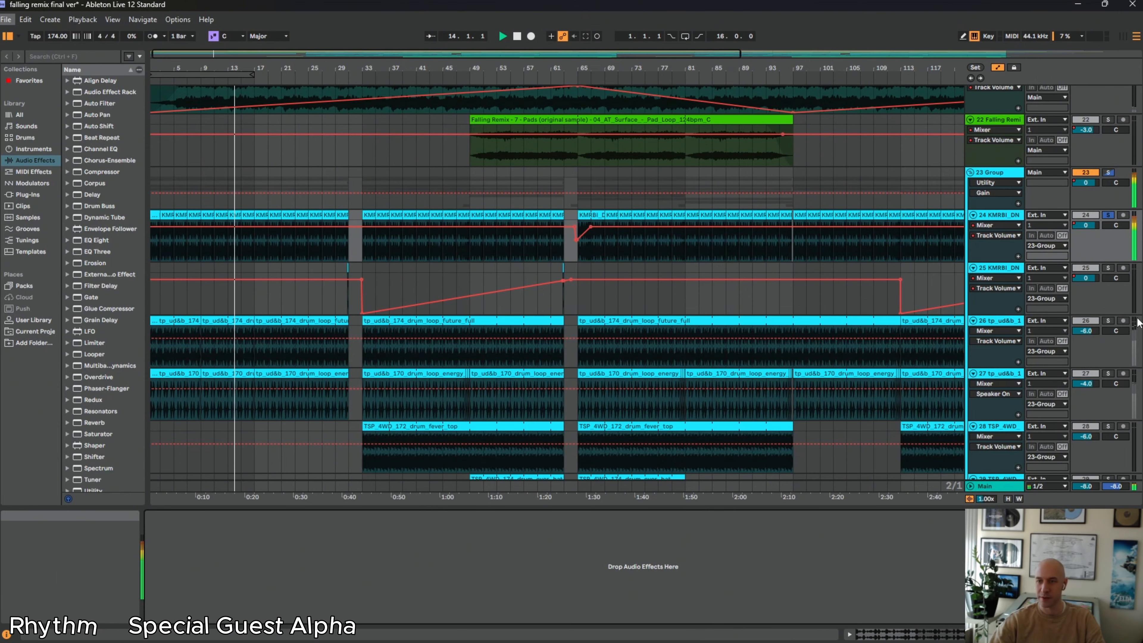
Solo the drum_loop_future_full track 26, followed by the drum_loop_energy_kick track 27, to hear each alone
{"action": "left_click", "coordinate": [1107, 320]}
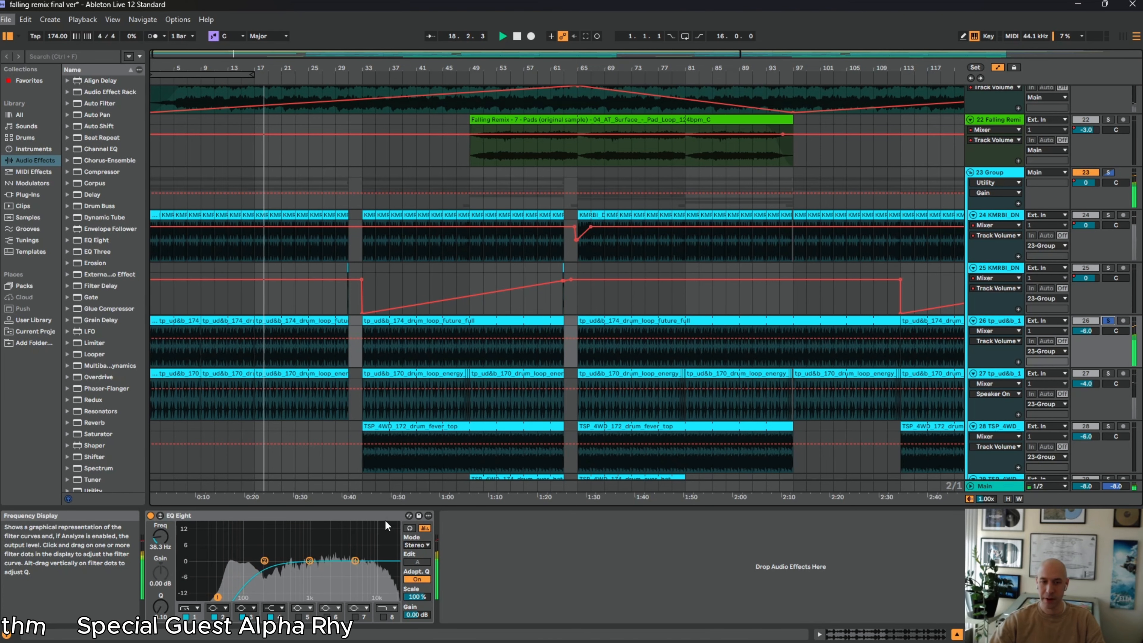
{"action": "left_click", "coordinate": [1108, 374]}
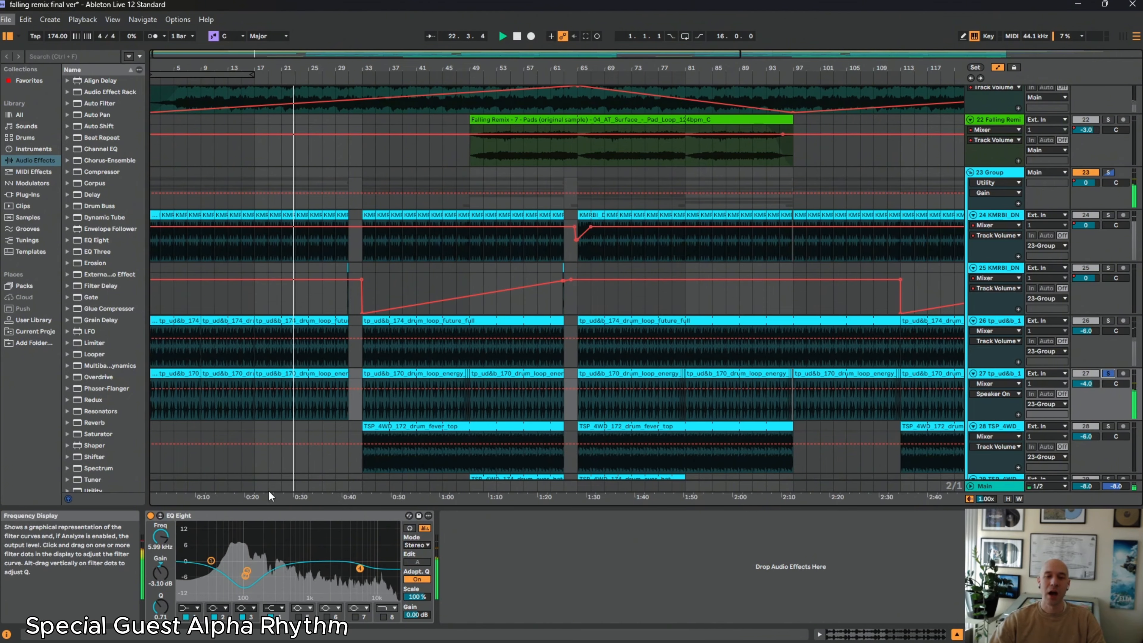
{"action": "left_click_drag", "start_coordinate": [169, 67], "coordinate": [194, 118]}
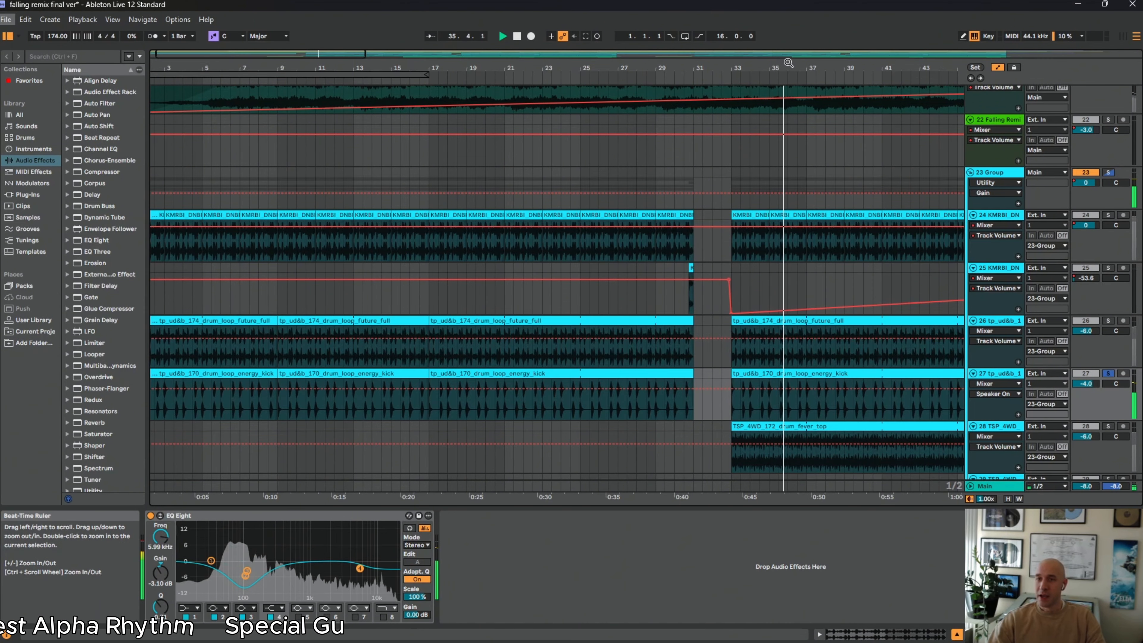
Solo the TSP_4WD_172_drum_fever_top loop on track 28 and examine the loop arrangement around bar 49 during playback
{"action": "scroll", "coordinate": [558, 288], "scroll_direction": "down", "scroll_amount": 3}
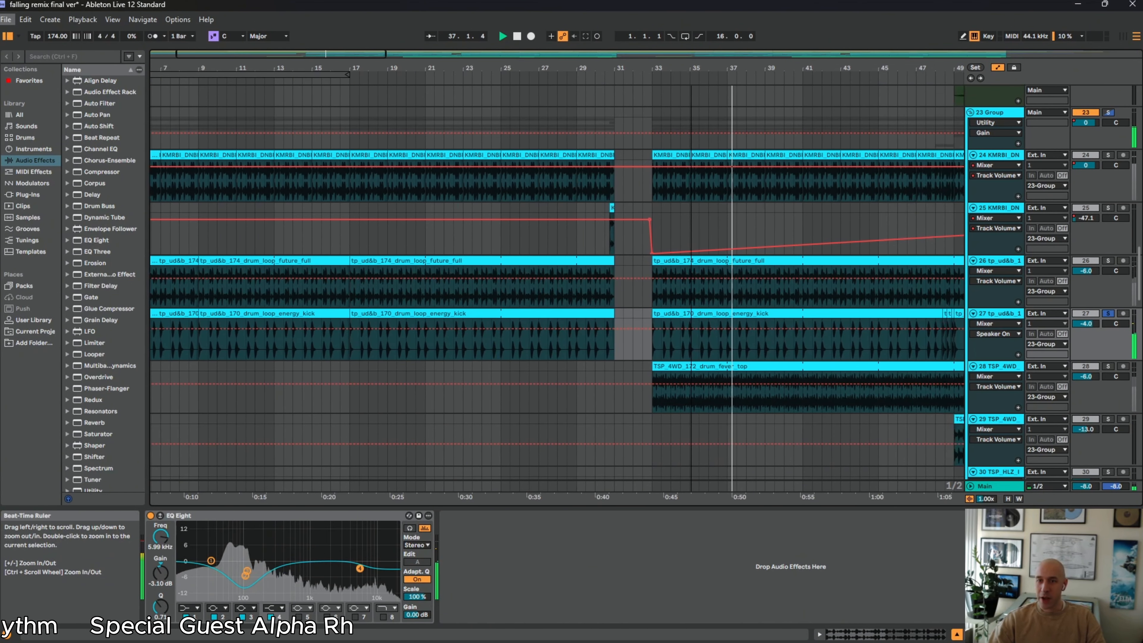
{"action": "left_click_drag", "start_coordinate": [692, 68], "coordinate": [412, 51]}
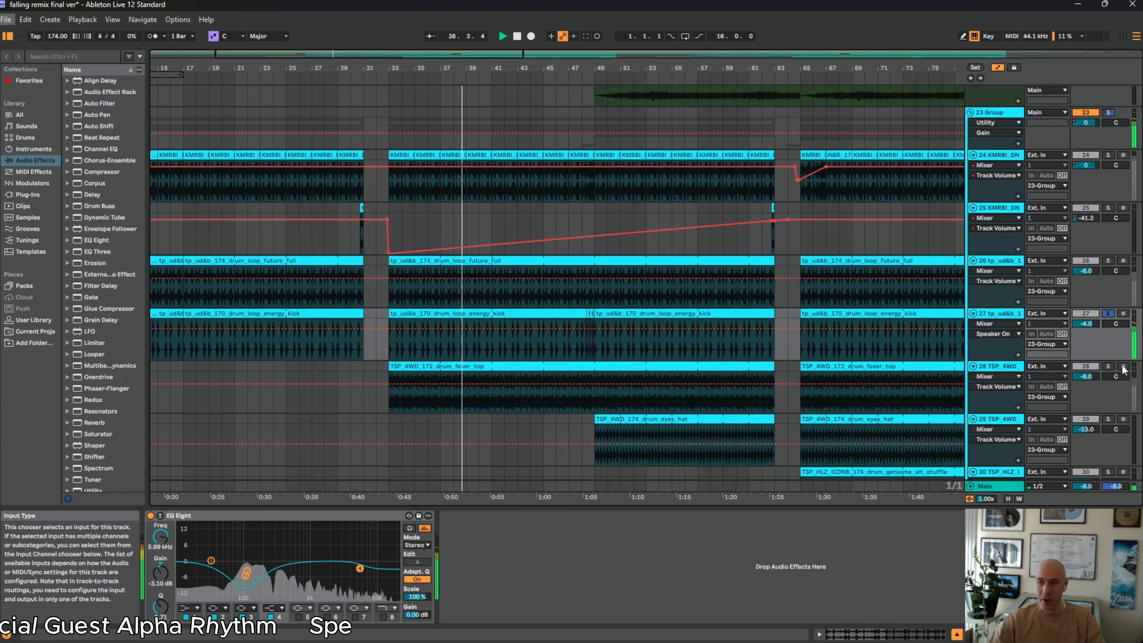
{"action": "left_click", "coordinate": [1108, 366]}
{"action": "scroll", "coordinate": [873, 410], "scroll_direction": "down", "scroll_amount": 1}
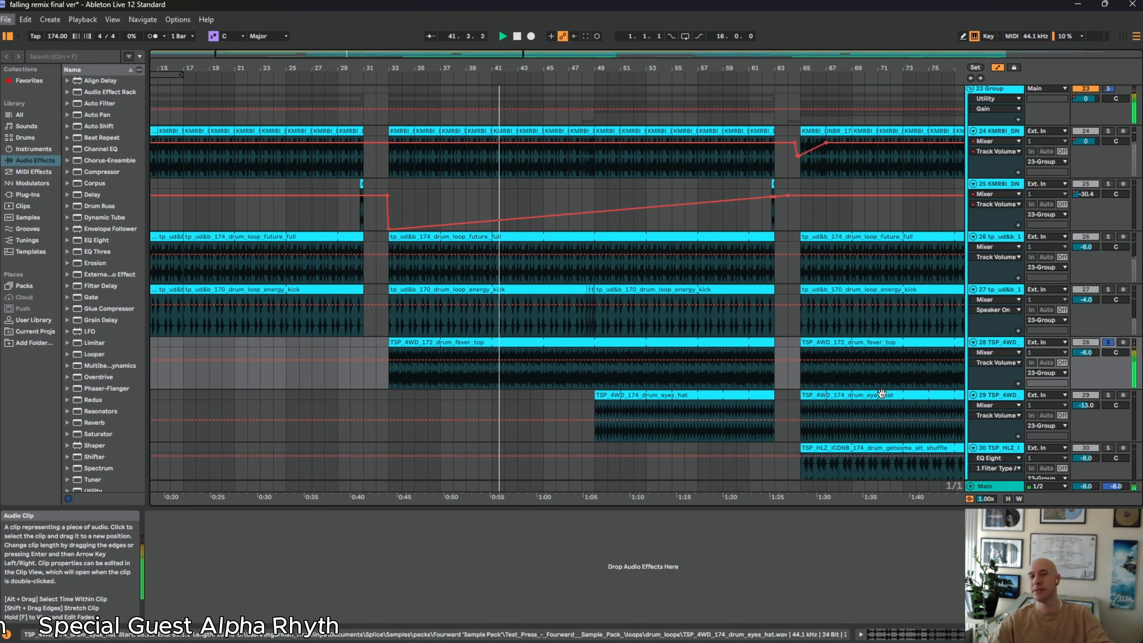
{"action": "scroll", "coordinate": [746, 414], "scroll_direction": "down", "scroll_amount": 2}
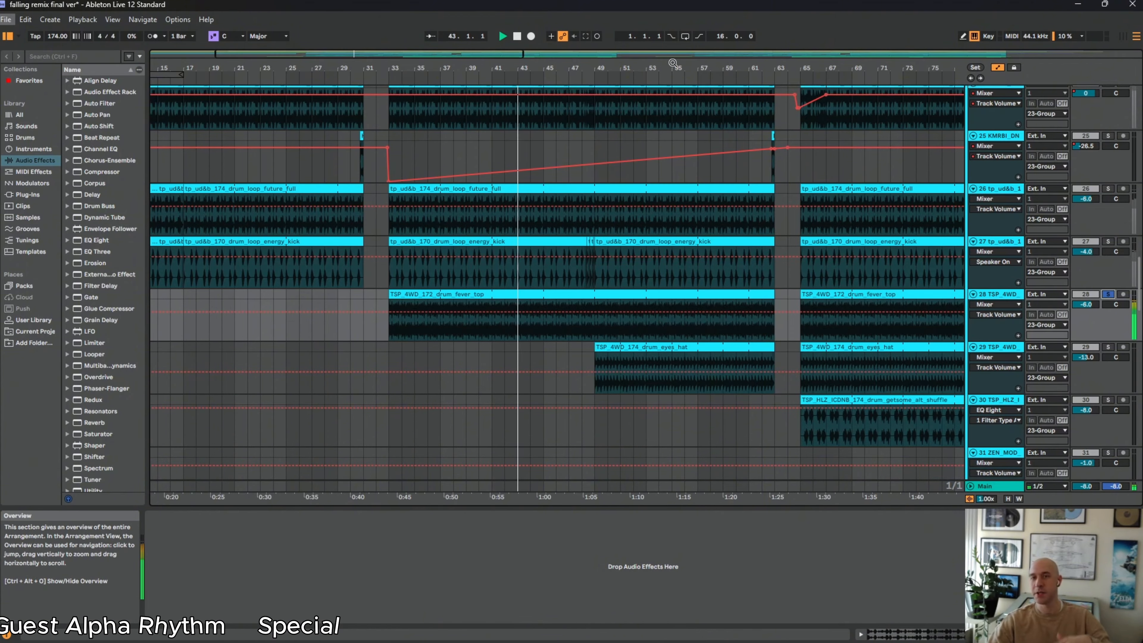
{"action": "left_click_drag", "start_coordinate": [674, 67], "coordinate": [558, 45]}
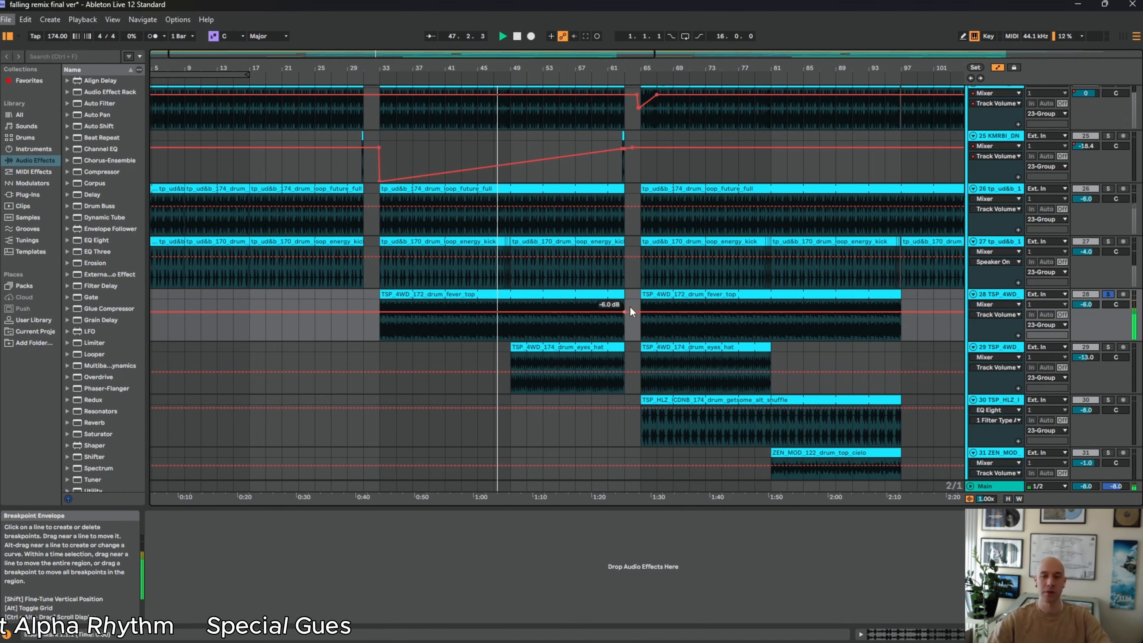
{"action": "left_click_drag", "start_coordinate": [518, 71], "coordinate": [516, 134]}
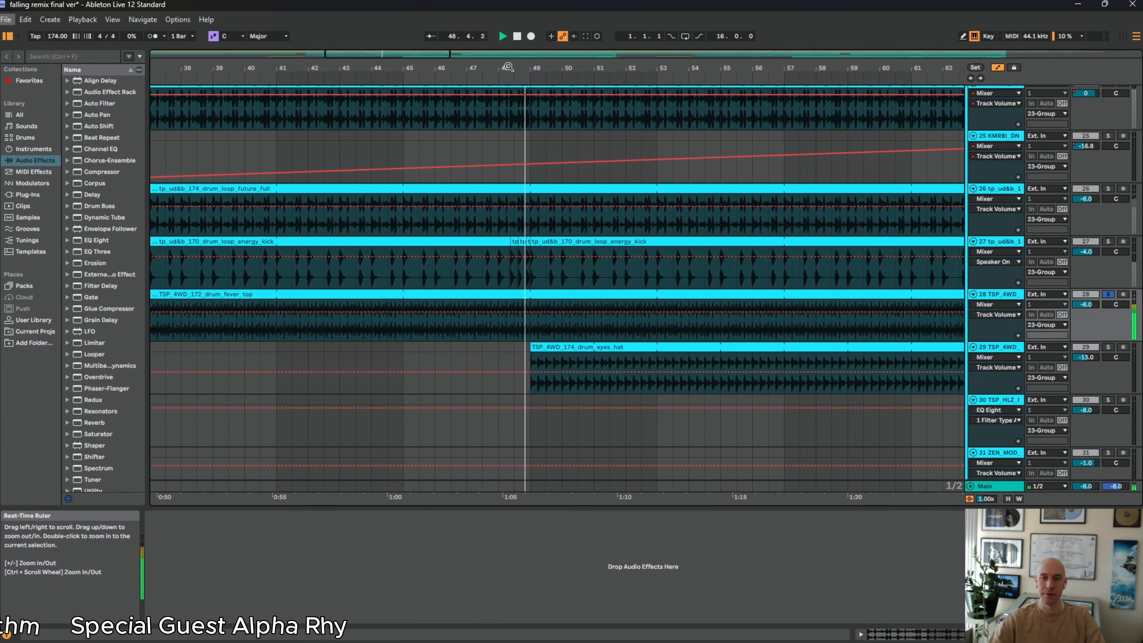
{"action": "scroll", "coordinate": [573, 228], "scroll_direction": "up", "scroll_amount": 2}
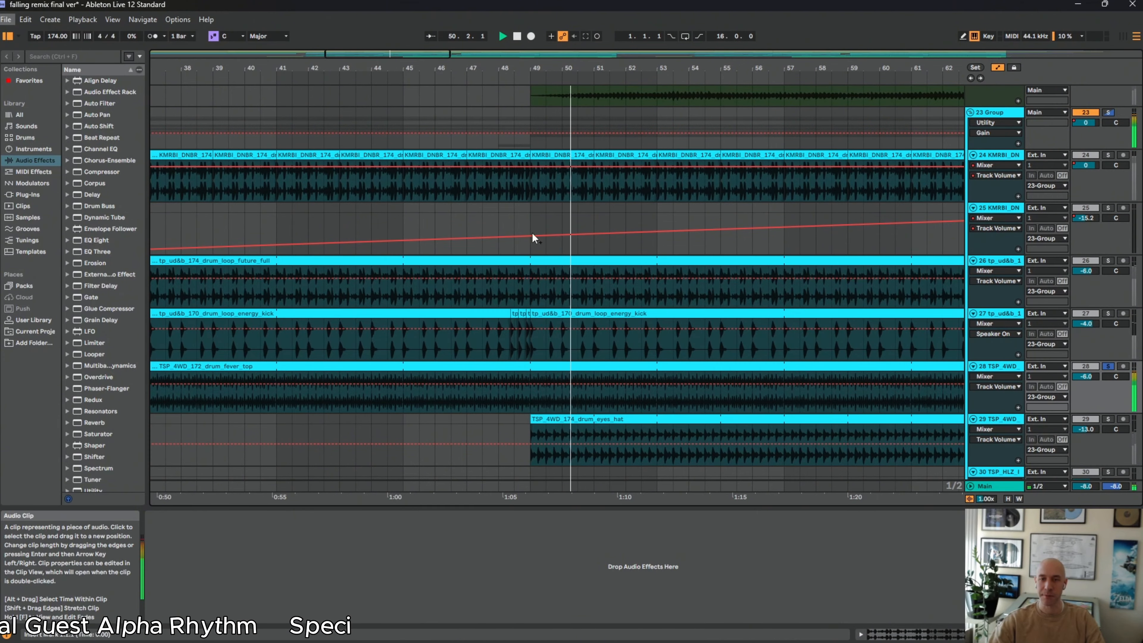
{"action": "left_click_drag", "start_coordinate": [528, 69], "coordinate": [367, 98]}
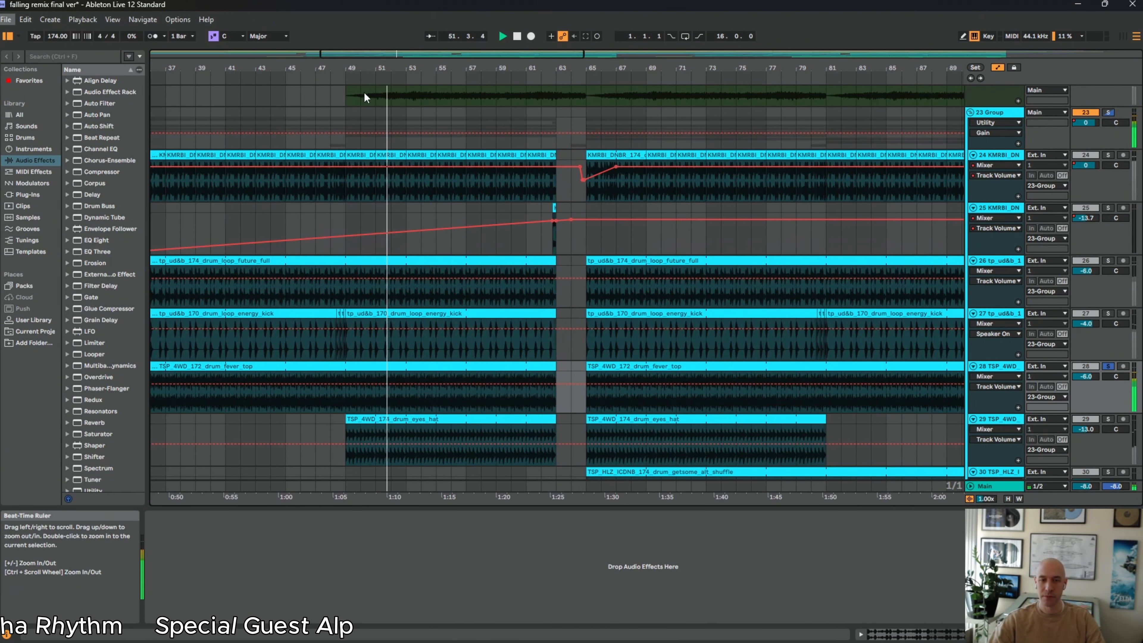
Solo the TSP_4WD_174_drum_eyes_hat loop on track 29 during playback
{"action": "left_click", "coordinate": [1109, 418]}
{"action": "scroll", "coordinate": [623, 385], "scroll_direction": "down", "scroll_amount": 3}
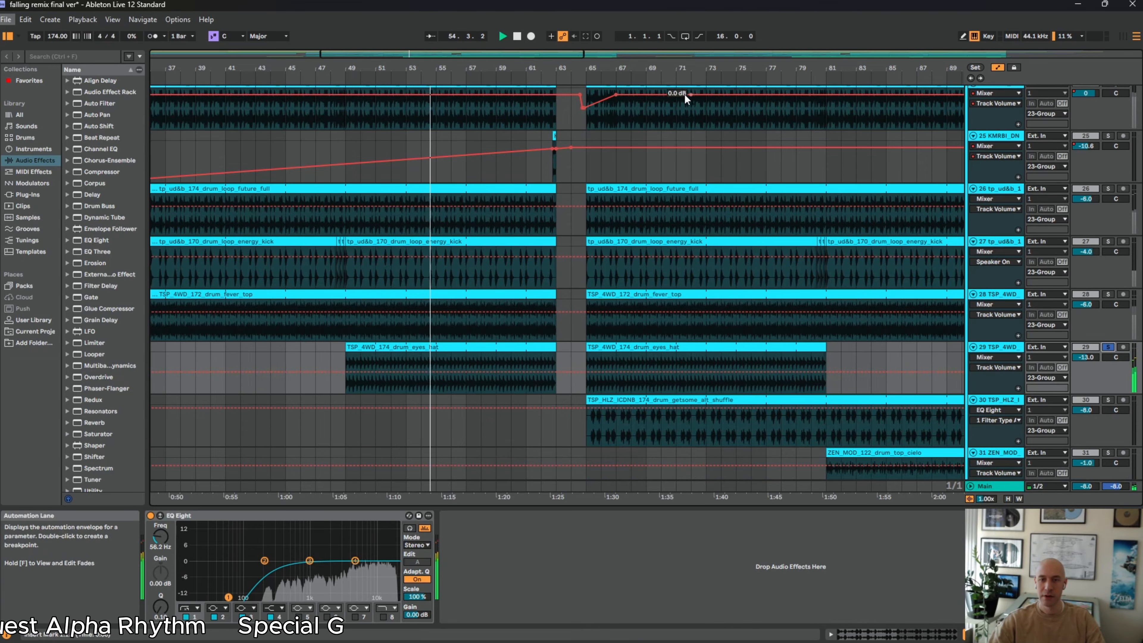
{"action": "left_click_drag", "start_coordinate": [638, 65], "coordinate": [535, 60]}
Audition the drum_getsome_alt_shuffle loop on track 30 and the ZEN_MOD_122_drum_top_cielo loop on track 31 by soloing each in turn
{"action": "scroll", "coordinate": [603, 365], "scroll_direction": "down", "scroll_amount": 2}
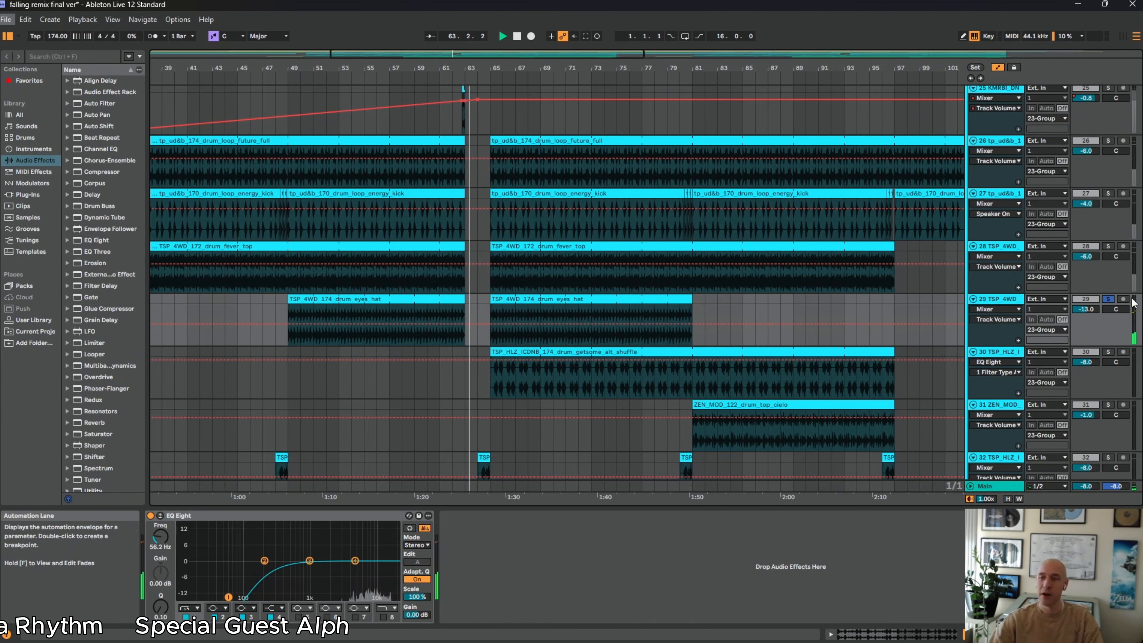
{"action": "left_click", "coordinate": [1109, 351]}
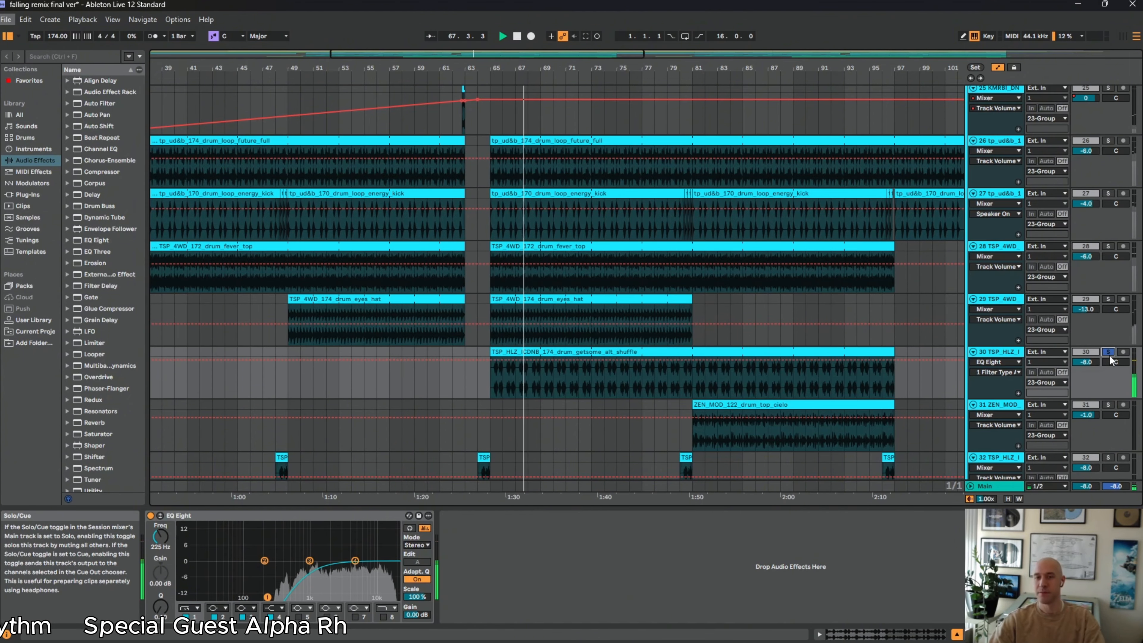
{"action": "left_click", "coordinate": [760, 406]}
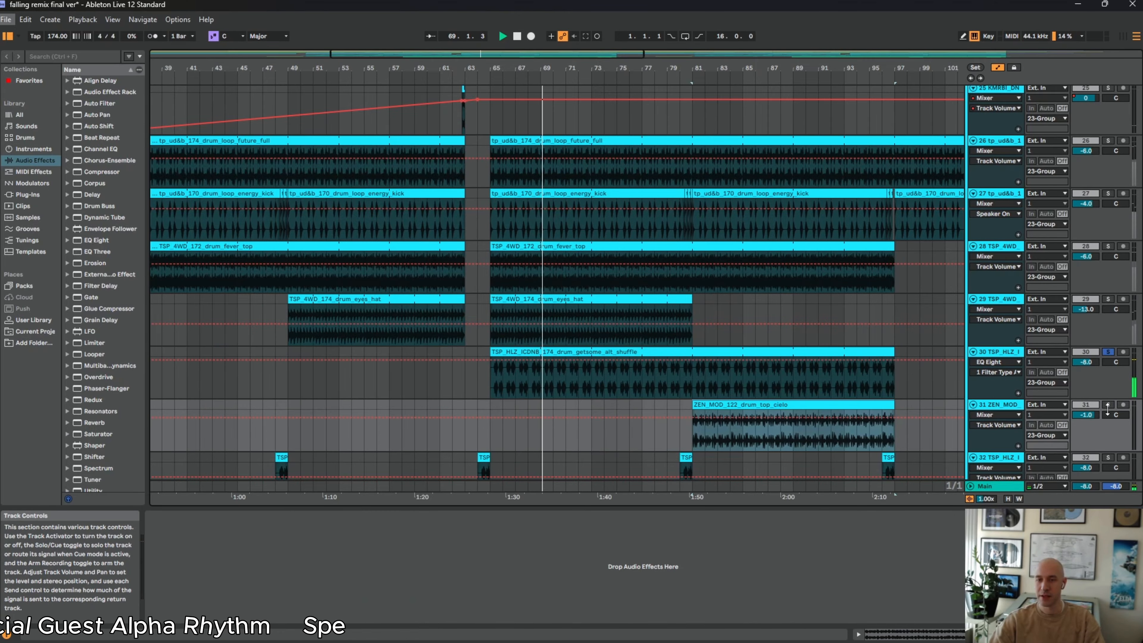
{"action": "scroll", "coordinate": [1107, 393], "scroll_direction": "down", "scroll_amount": 1}
{"action": "left_click", "coordinate": [1107, 381]}
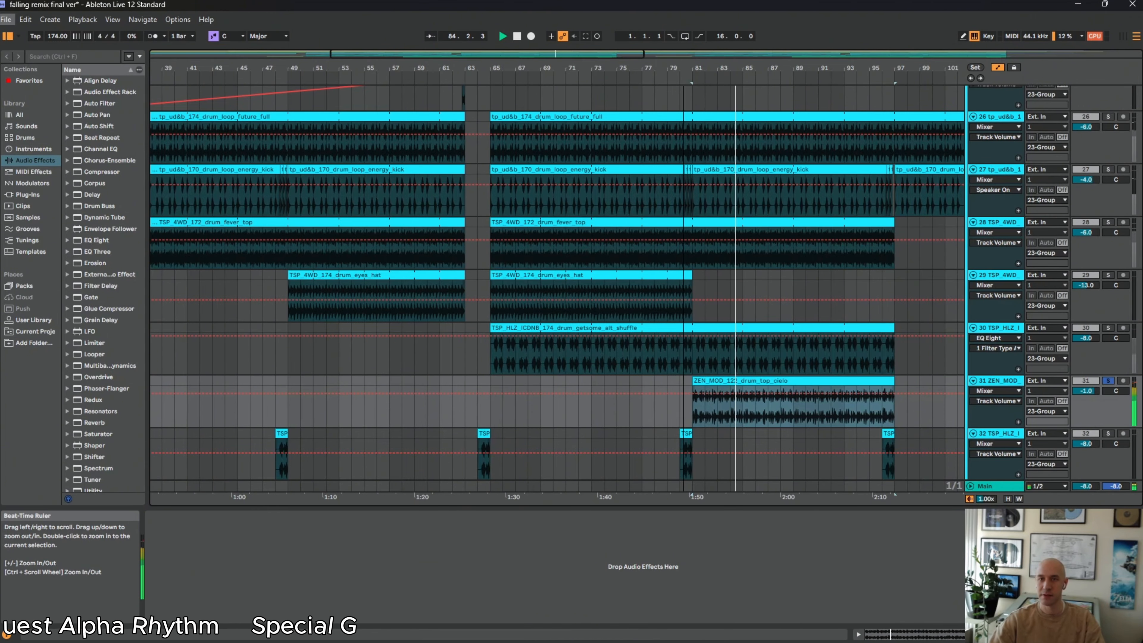
Solo the short TSP_HLZ clip on track 32 and play it around bar 64
{"action": "left_click_drag", "start_coordinate": [683, 68], "coordinate": [606, 70]}
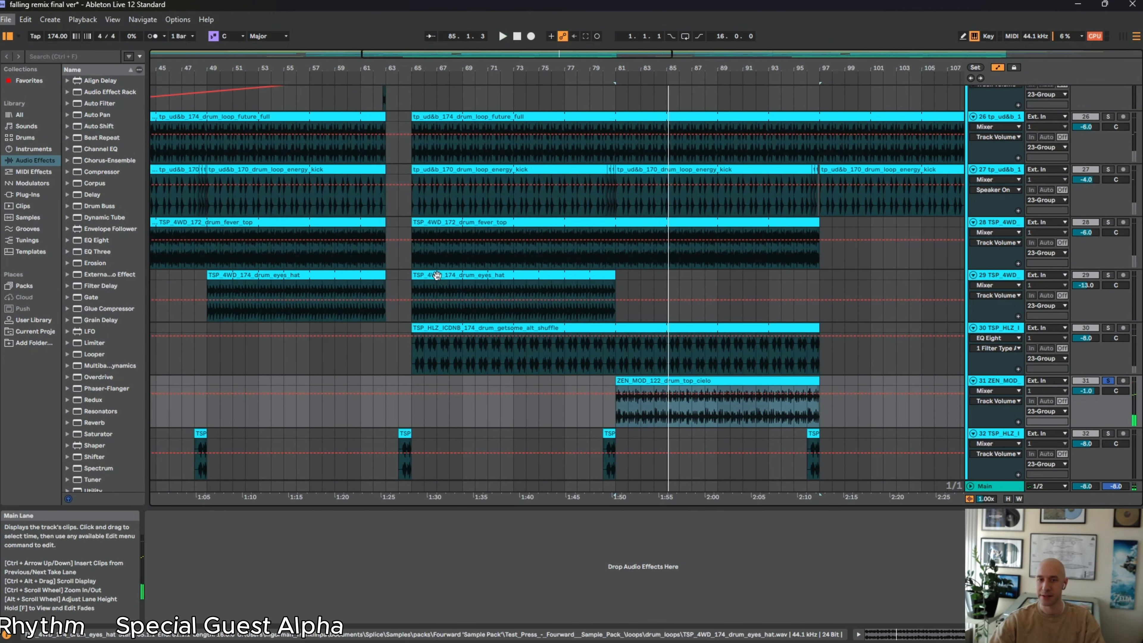
{"action": "left_click", "coordinate": [360, 295]}
{"action": "key", "text": "space"}
{"action": "scroll", "coordinate": [567, 420], "scroll_direction": "down", "scroll_amount": 3}
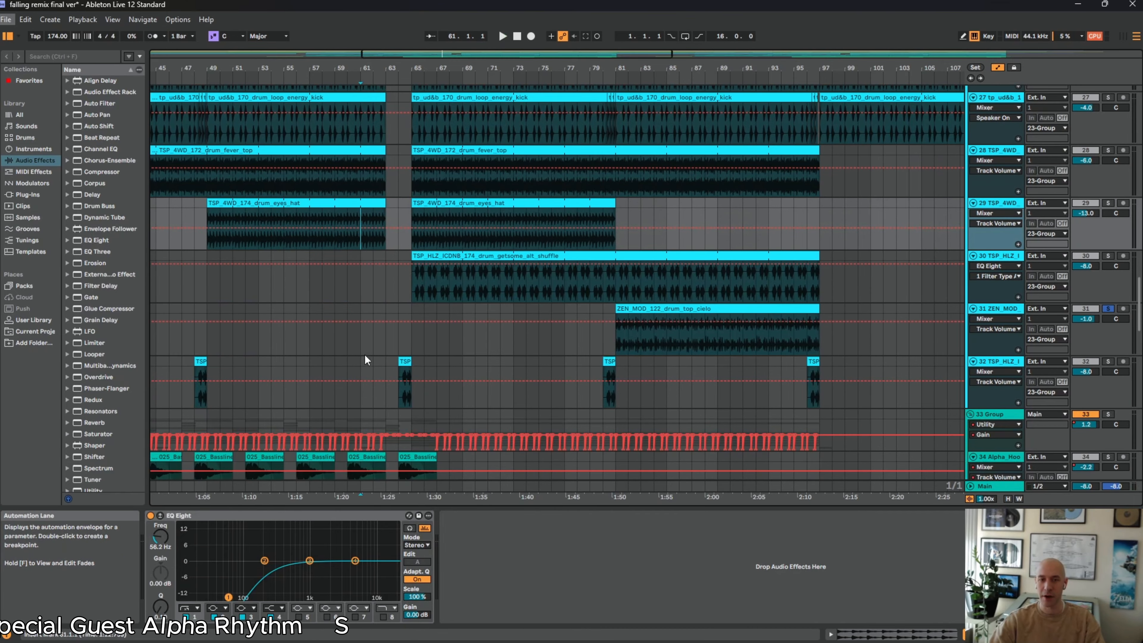
{"action": "left_click", "coordinate": [409, 361]}
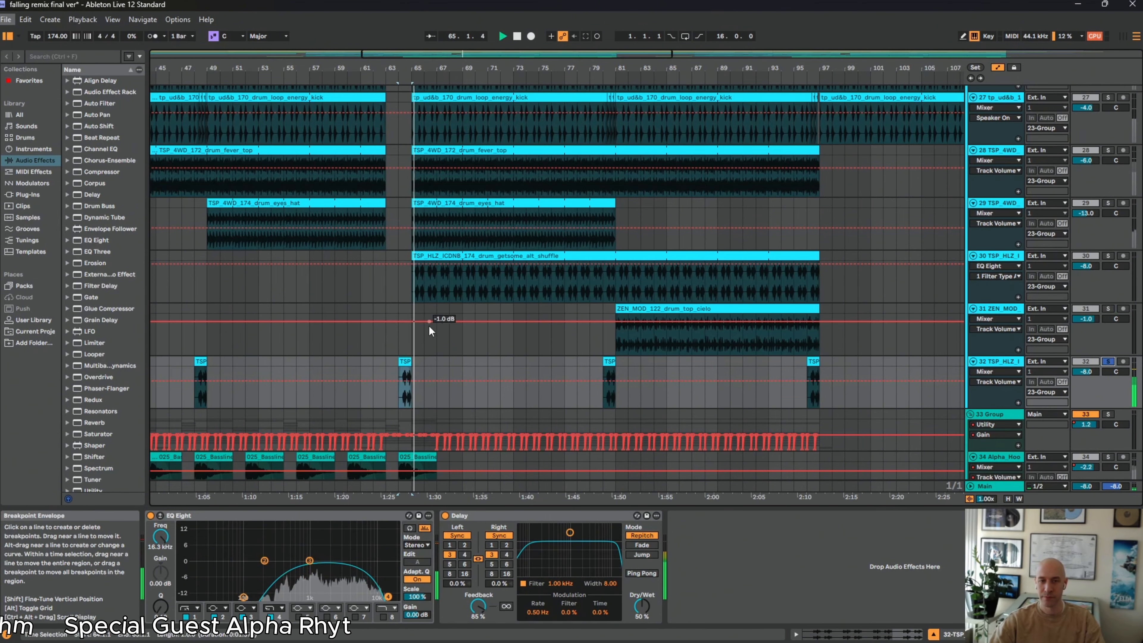
Solo the short KMRBI clip on track 25 and play it from just before bar 63 with its delay
{"action": "scroll", "coordinate": [432, 334], "scroll_direction": "up", "scroll_amount": 7}
{"action": "left_click_drag", "start_coordinate": [372, 68], "coordinate": [400, 55]}
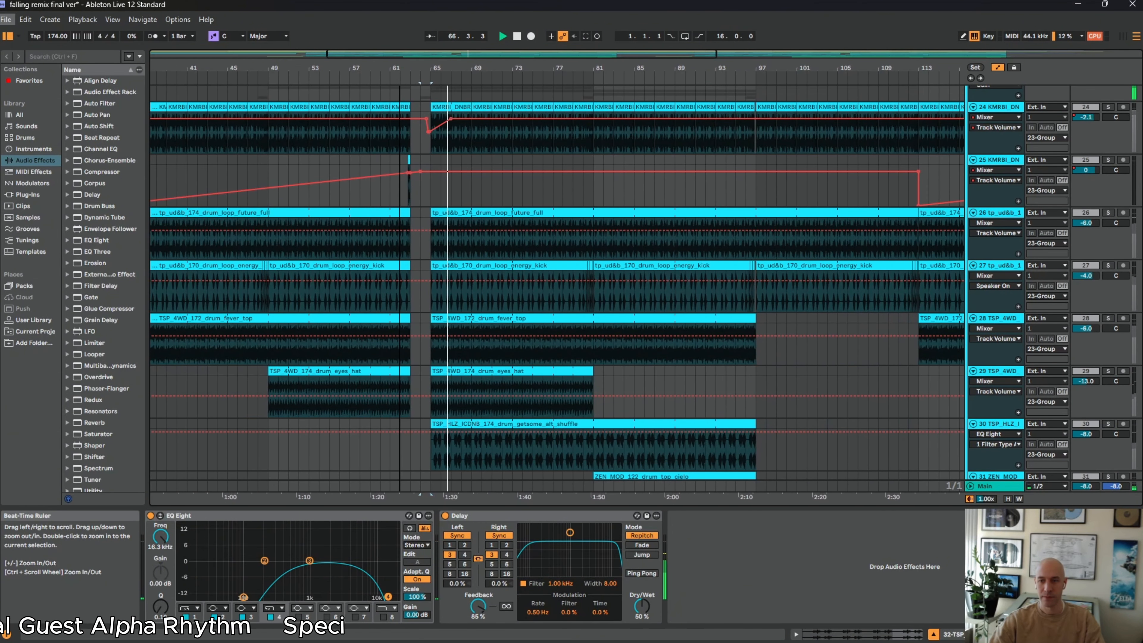
{"action": "scroll", "coordinate": [554, 312], "scroll_direction": "down", "scroll_amount": 5}
{"action": "scroll", "coordinate": [553, 360], "scroll_direction": "up", "scroll_amount": 3}
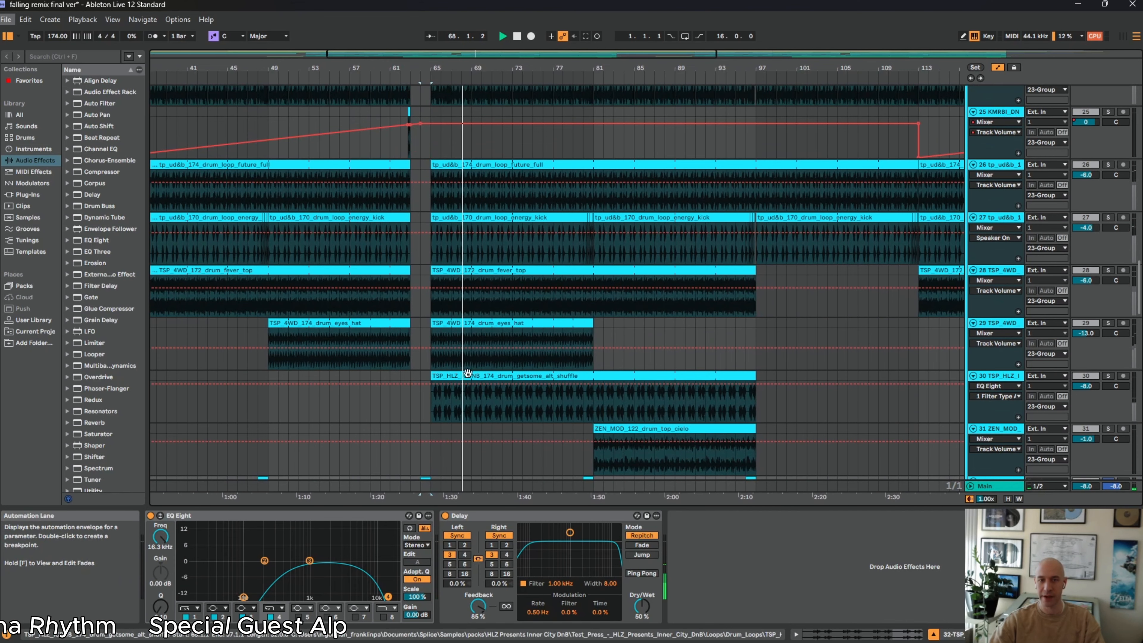
{"action": "scroll", "coordinate": [470, 371], "scroll_direction": "up", "scroll_amount": 3}
{"action": "left_click_drag", "start_coordinate": [392, 68], "coordinate": [394, 104]}
{"action": "left_click", "coordinate": [463, 189]}
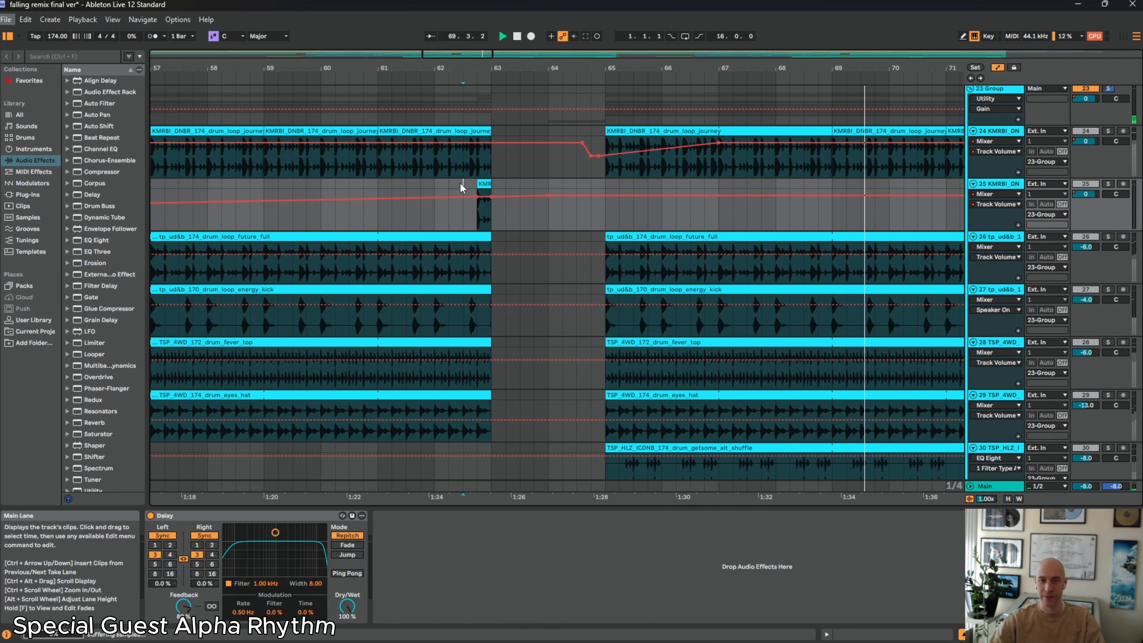
{"action": "left_click", "coordinate": [1111, 186]}
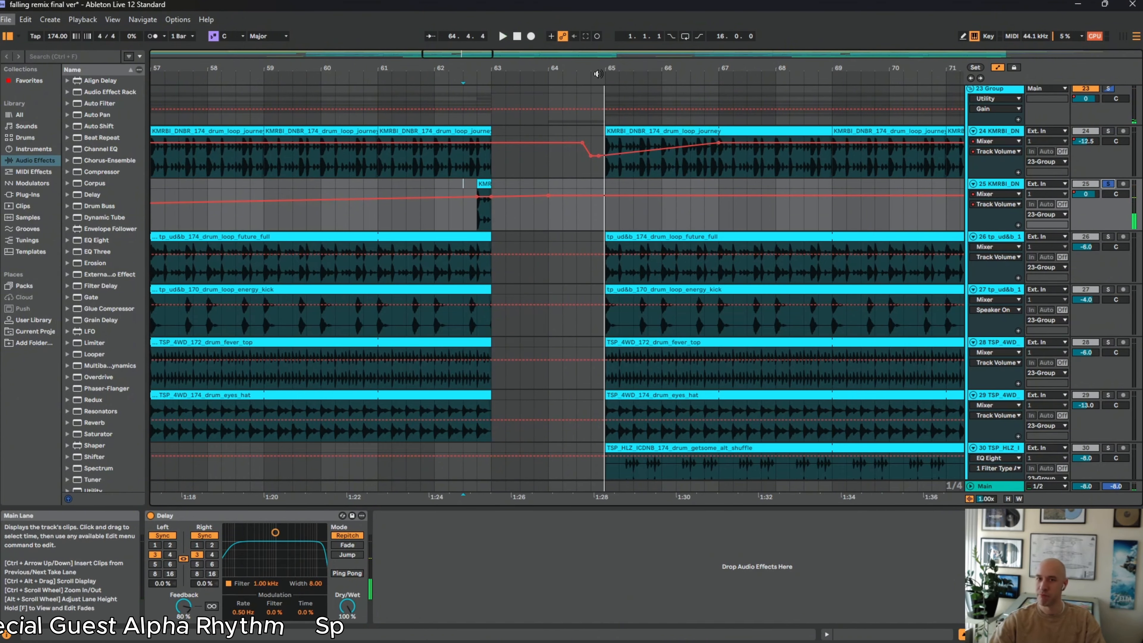
Solo only the 23 Group and play all drum layers together from about bar 62
{"action": "scroll", "coordinate": [601, 203], "scroll_direction": "up", "scroll_amount": 3}
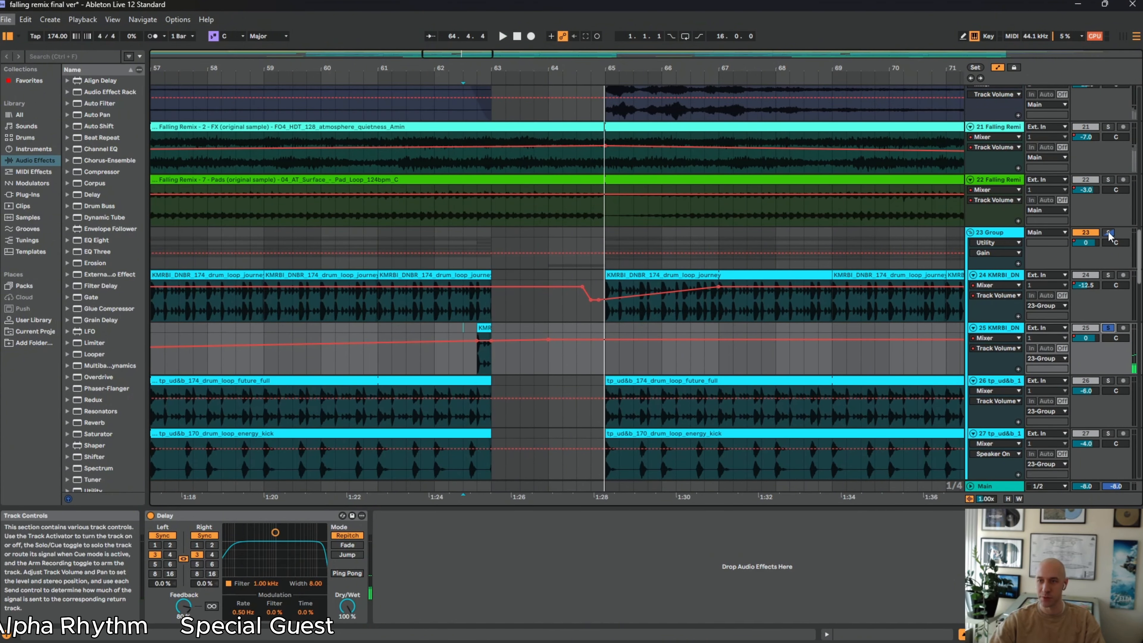
{"action": "left_click", "coordinate": [1109, 233]}
{"action": "left_click", "coordinate": [453, 234]}
{"action": "key", "text": "space"}
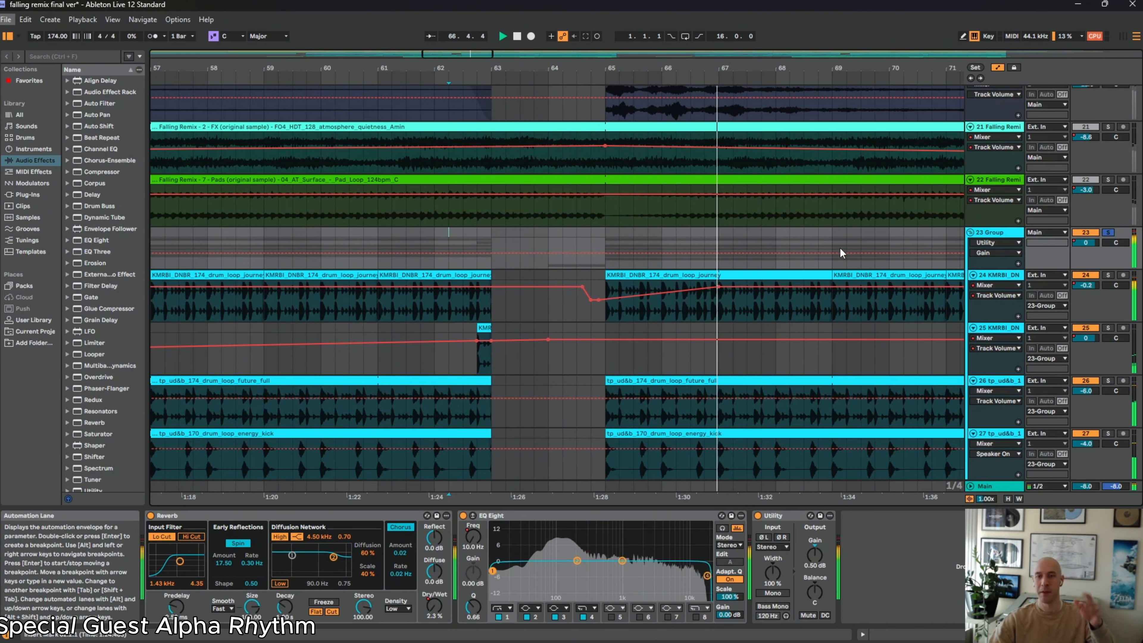
{"action": "left_click_drag", "start_coordinate": [765, 71], "coordinate": [571, 13]}
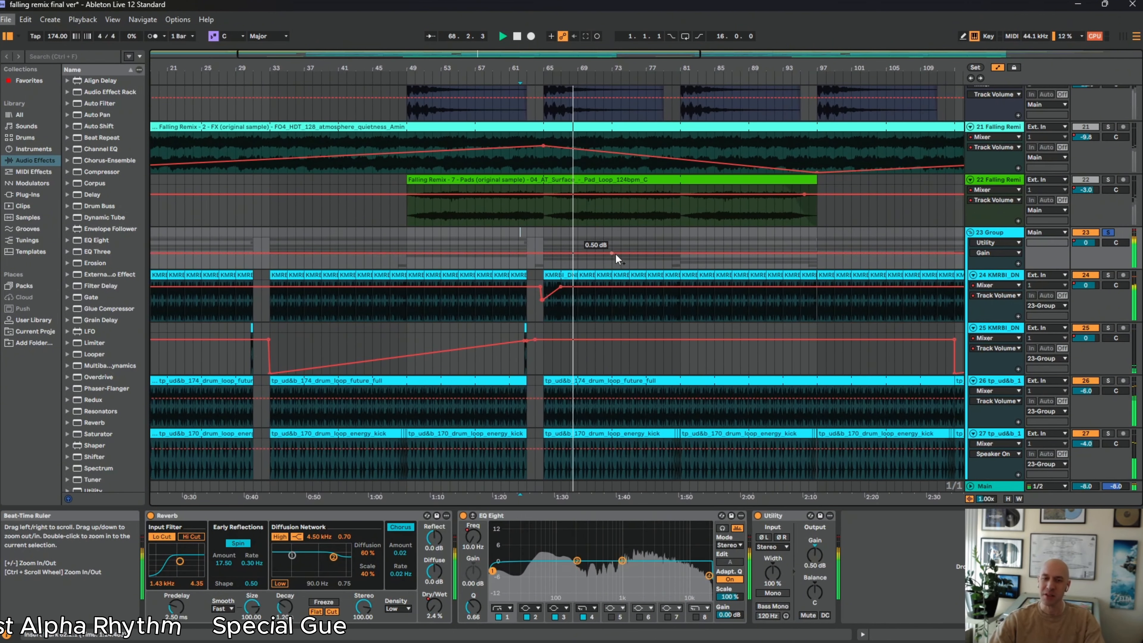
{"action": "scroll", "coordinate": [615, 255], "scroll_direction": "down", "scroll_amount": 5}
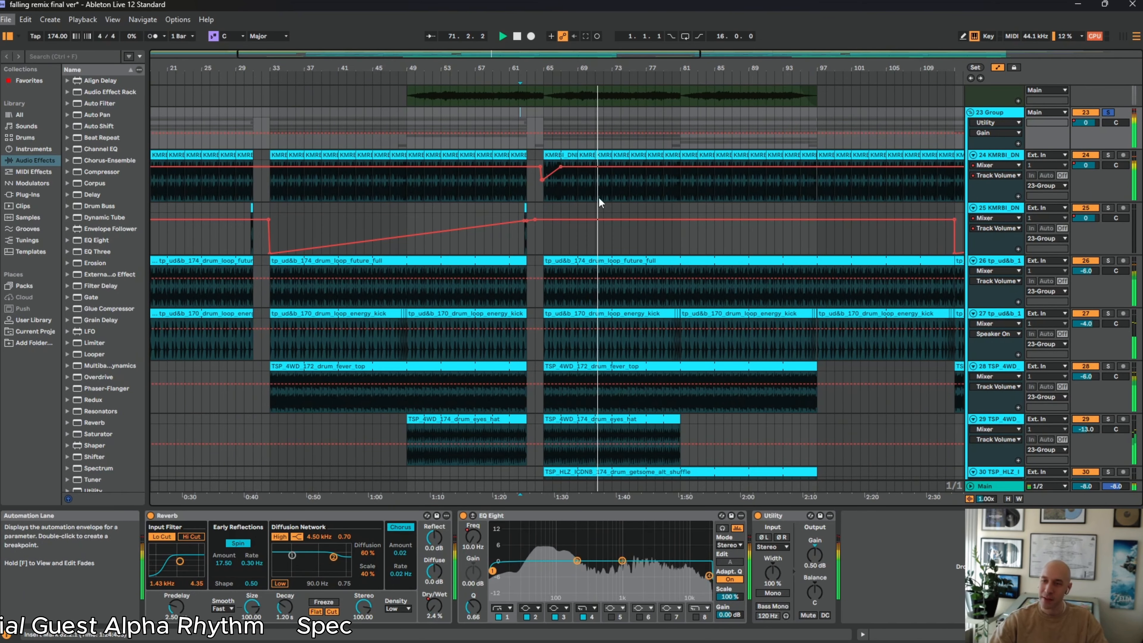
{"action": "left_click_drag", "start_coordinate": [553, 69], "coordinate": [554, 97]}
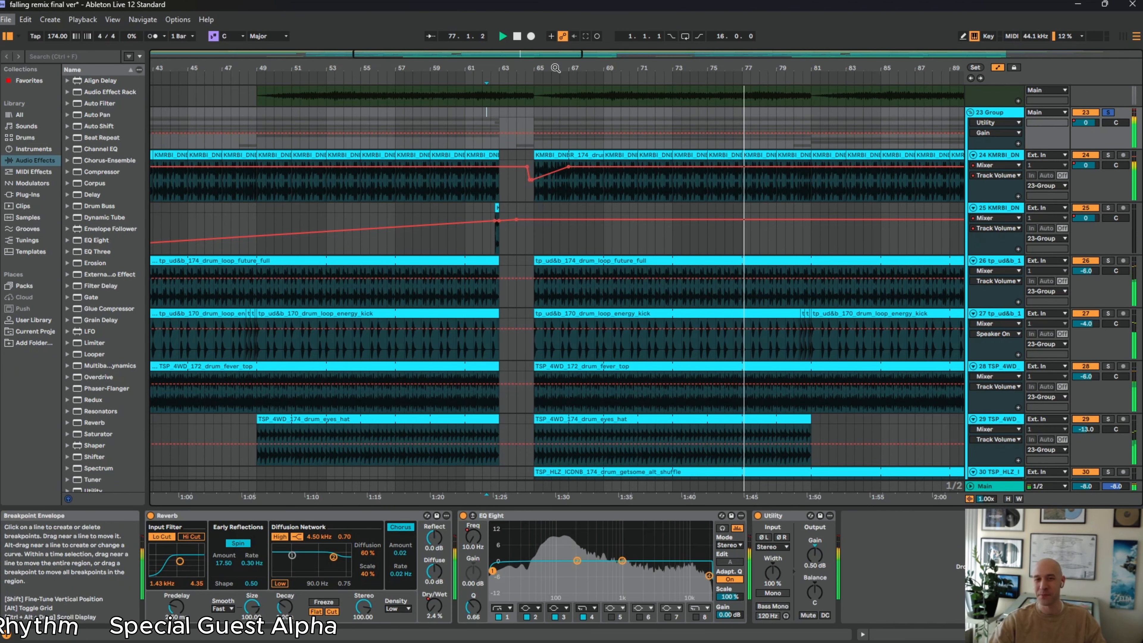
Show the Track Volume automation of the 23 Group, play from the dip near bar 105, and return playback to 1.1.1
{"action": "left_click_drag", "start_coordinate": [556, 69], "coordinate": [155, 68]}
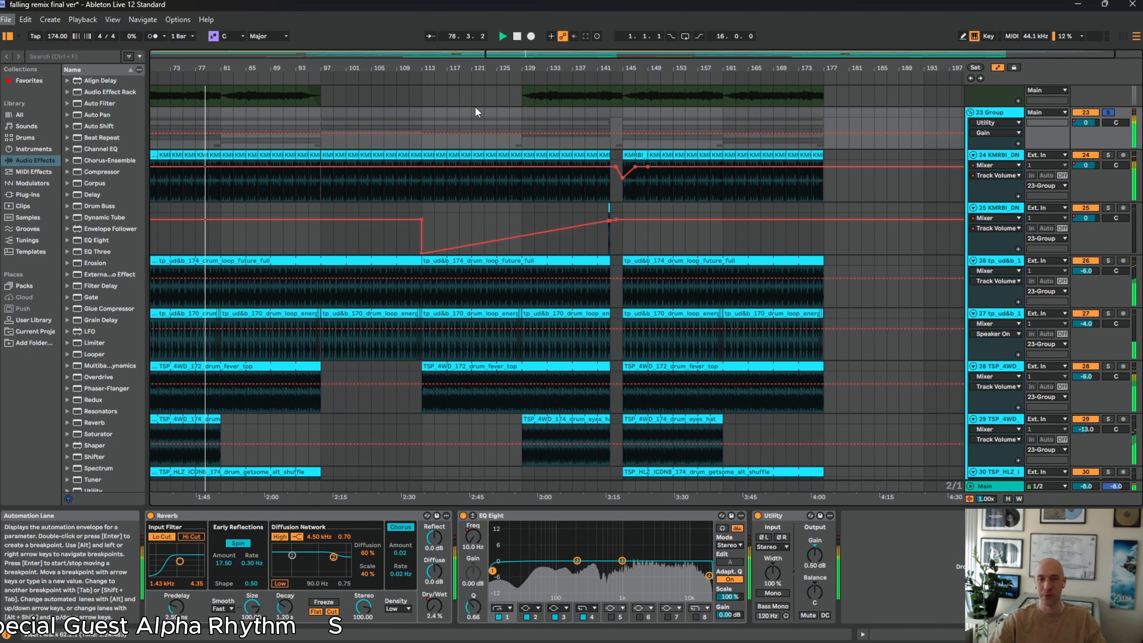
{"action": "right_click", "coordinate": [1060, 131]}
{"action": "right_click", "coordinate": [1086, 128]}
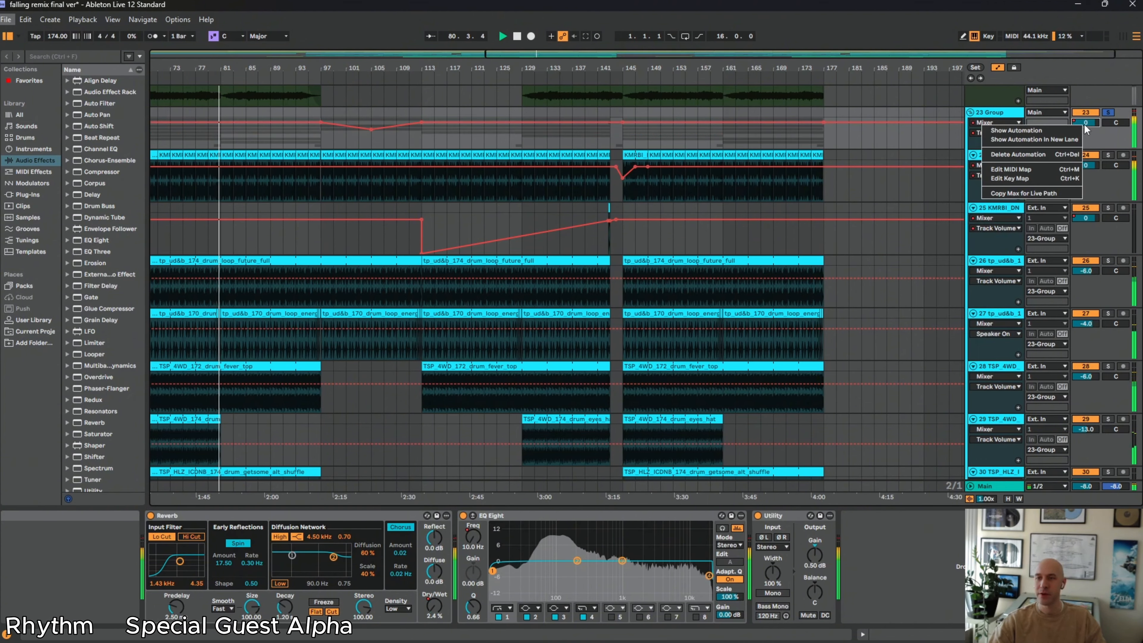
{"action": "left_click", "coordinate": [412, 143]}
{"action": "left_click", "coordinate": [376, 144]}
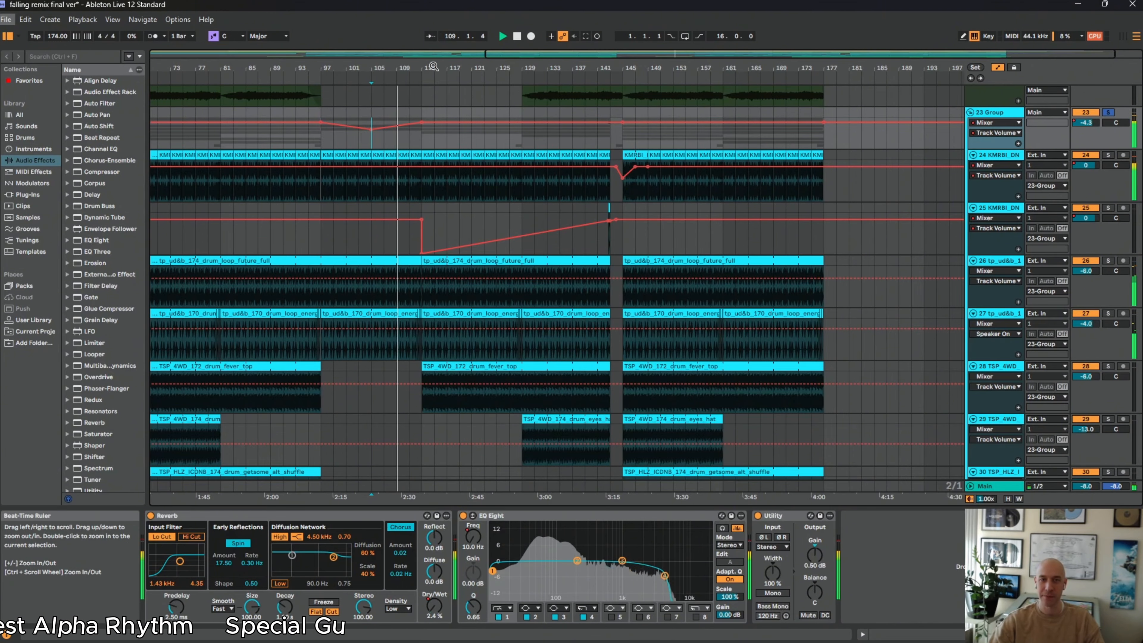
{"action": "left_click_drag", "start_coordinate": [434, 67], "coordinate": [608, 65]}
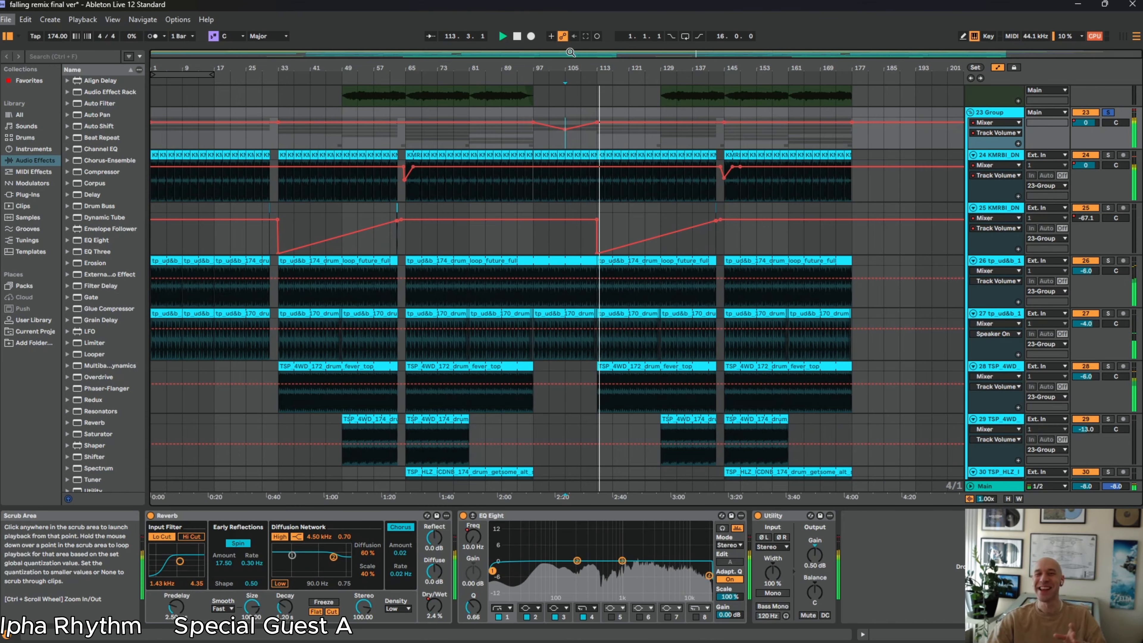
{"action": "double_click", "coordinate": [523, 41]}
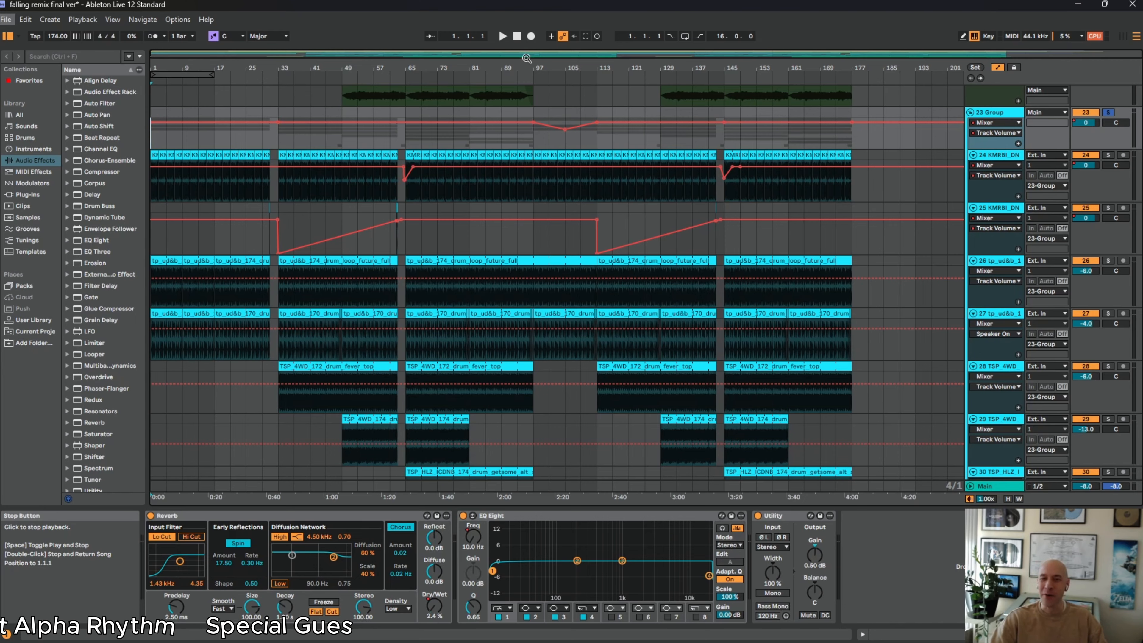
Examine the 23 Group's volume dip near bar 105 and the layout of its drum loops down to track 32
{"action": "mouse_move", "coordinate": [563, 130]}
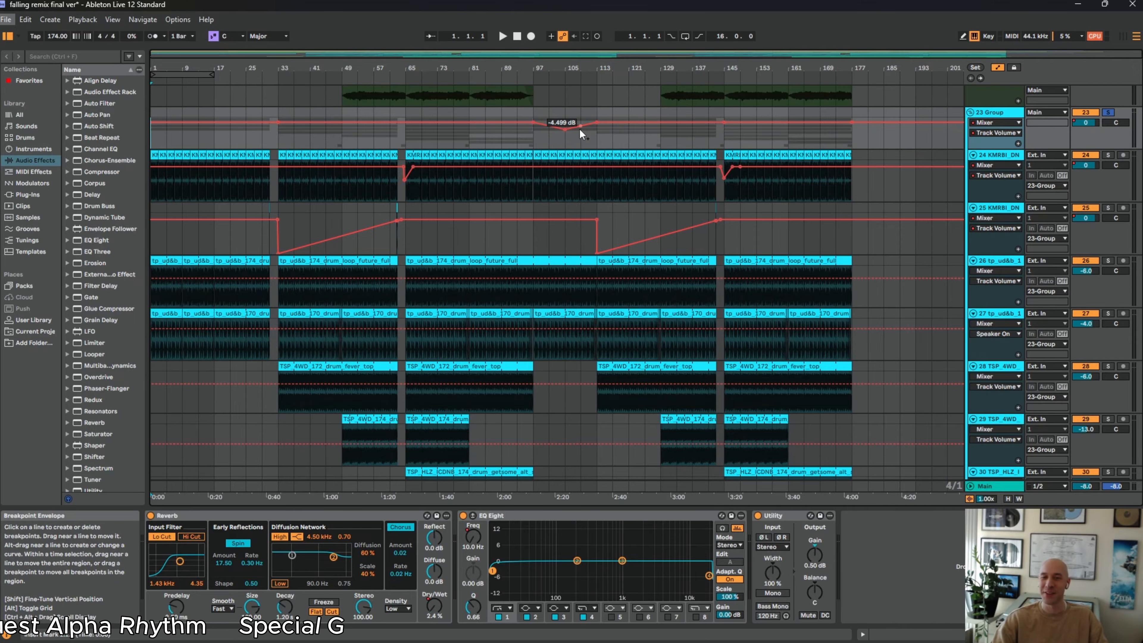
{"action": "scroll", "coordinate": [593, 355], "scroll_direction": "down", "scroll_amount": 2}
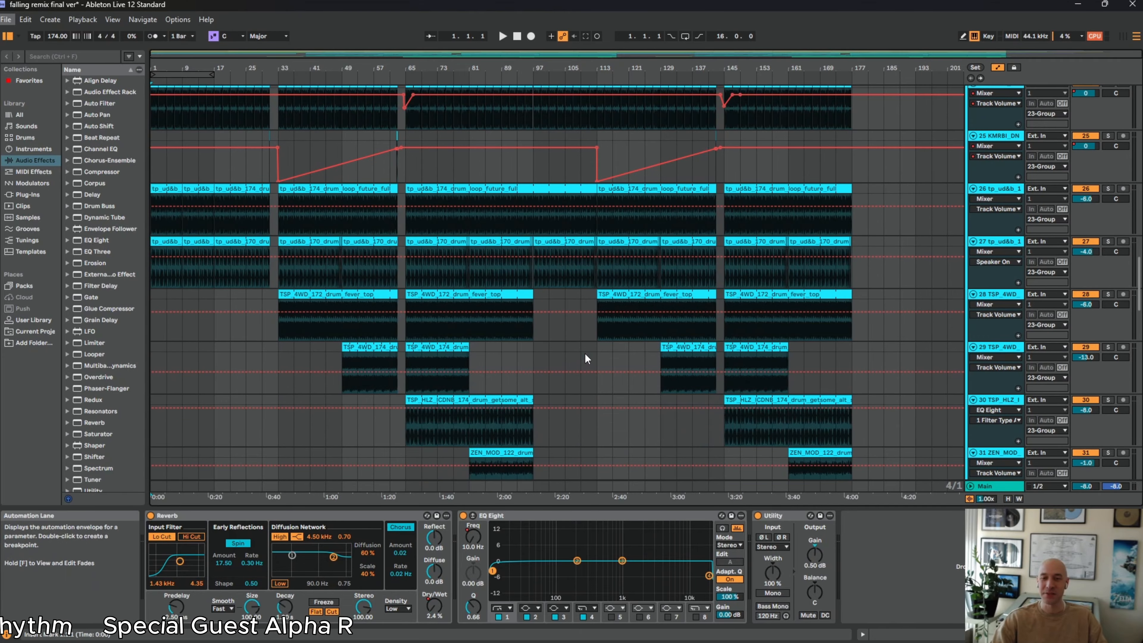
{"action": "scroll", "coordinate": [586, 354], "scroll_direction": "up", "scroll_amount": 2}
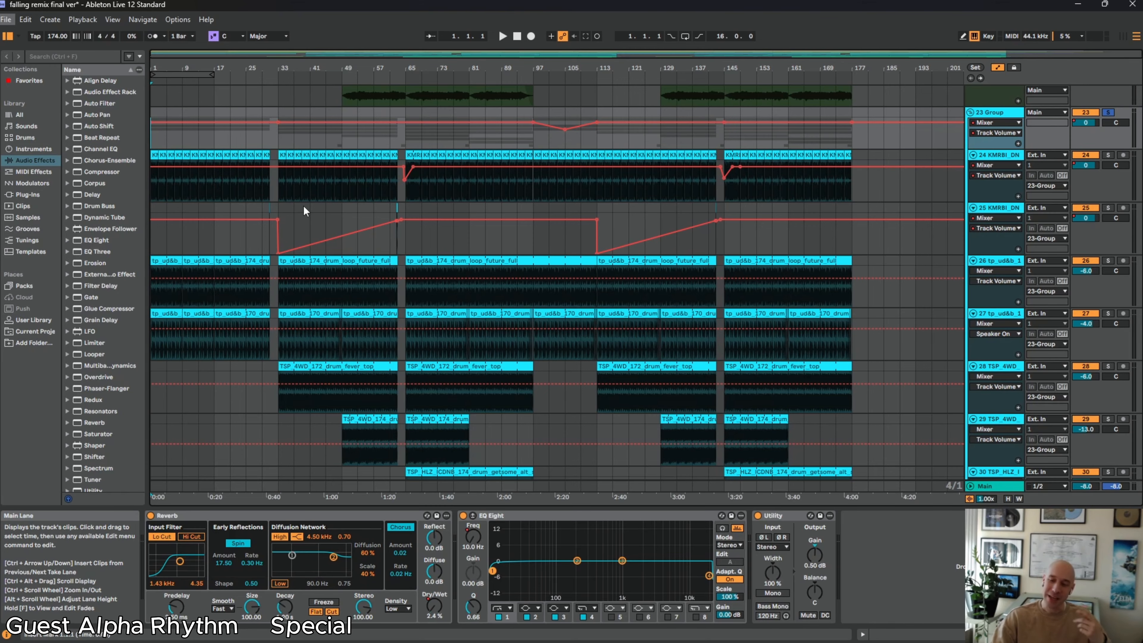
{"action": "scroll", "coordinate": [387, 205], "scroll_direction": "down", "scroll_amount": 5}
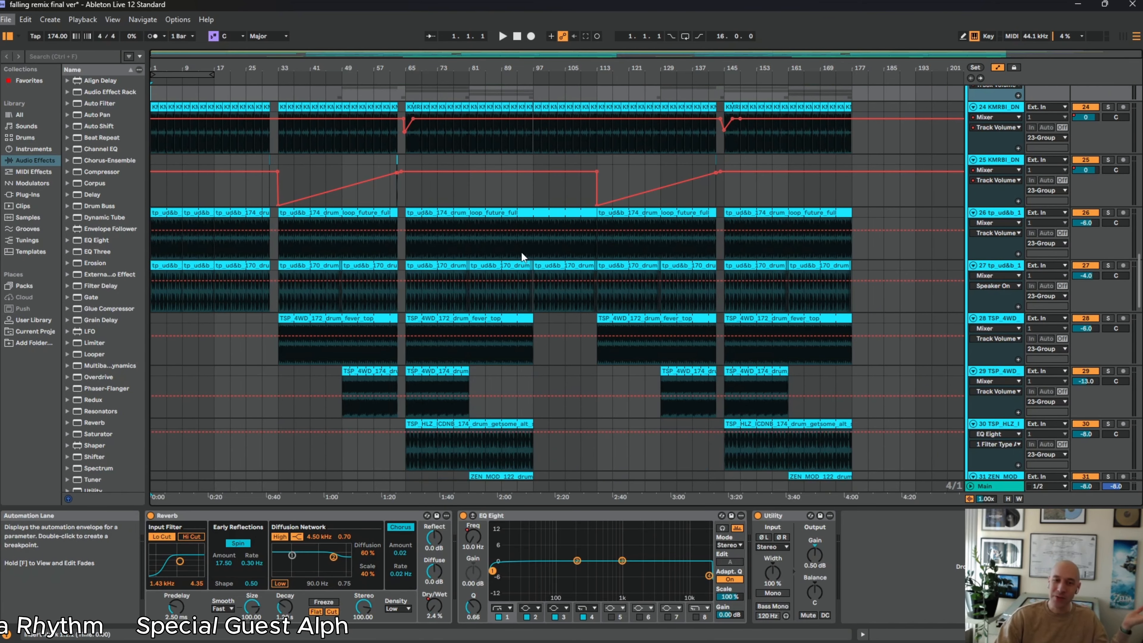
{"action": "scroll", "coordinate": [510, 250], "scroll_direction": "down", "scroll_amount": 4}
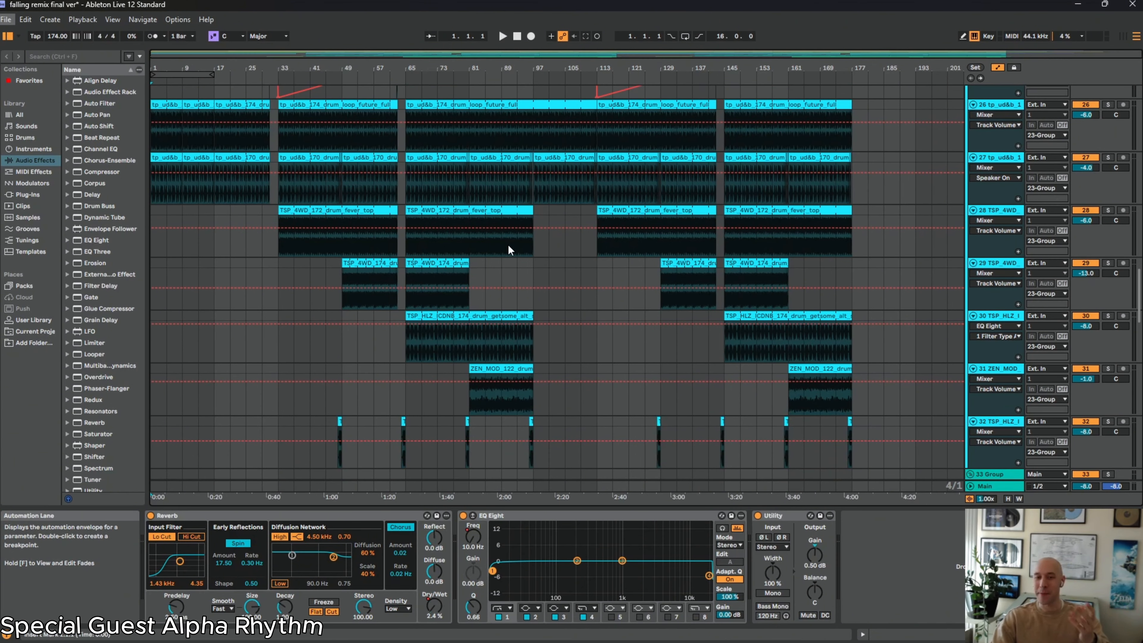
{"action": "scroll", "coordinate": [405, 271], "scroll_direction": "up", "scroll_amount": 5}
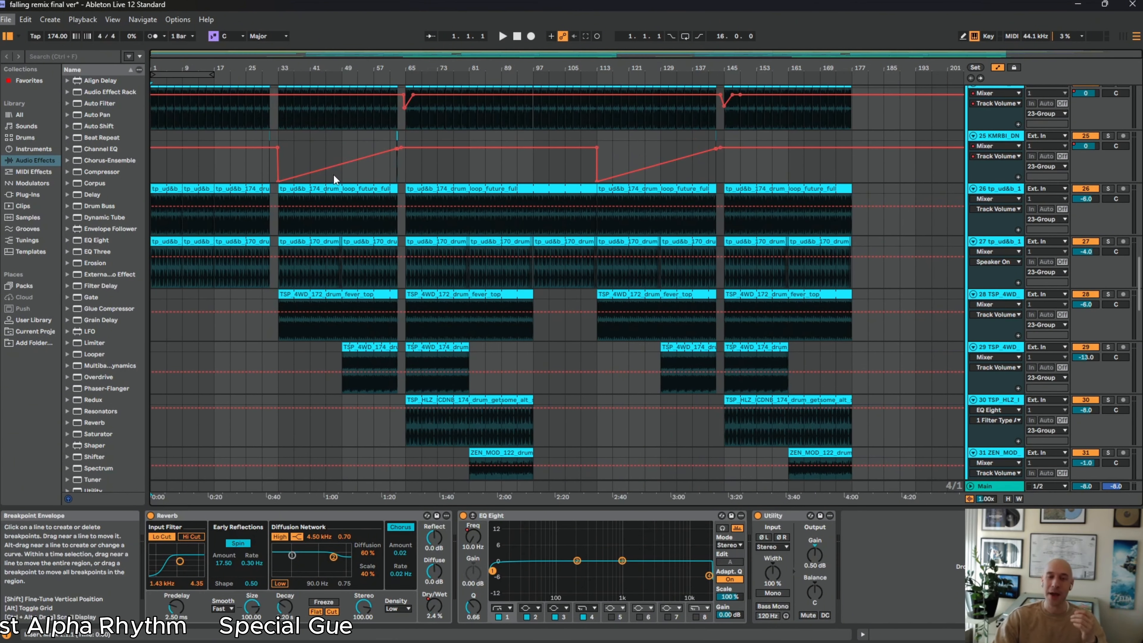
{"action": "scroll", "coordinate": [311, 216], "scroll_direction": "up", "scroll_amount": 4}
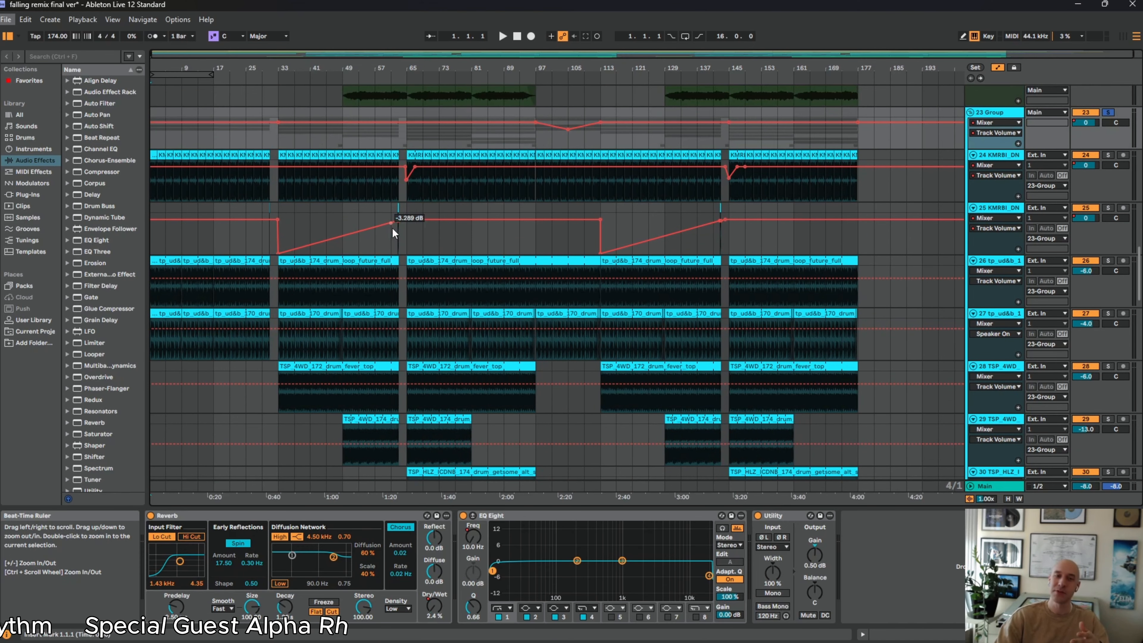
Place the insert marker at bar 33 on the 23 Group and examine where each drum layer enters
{"action": "left_click", "coordinate": [278, 128]}
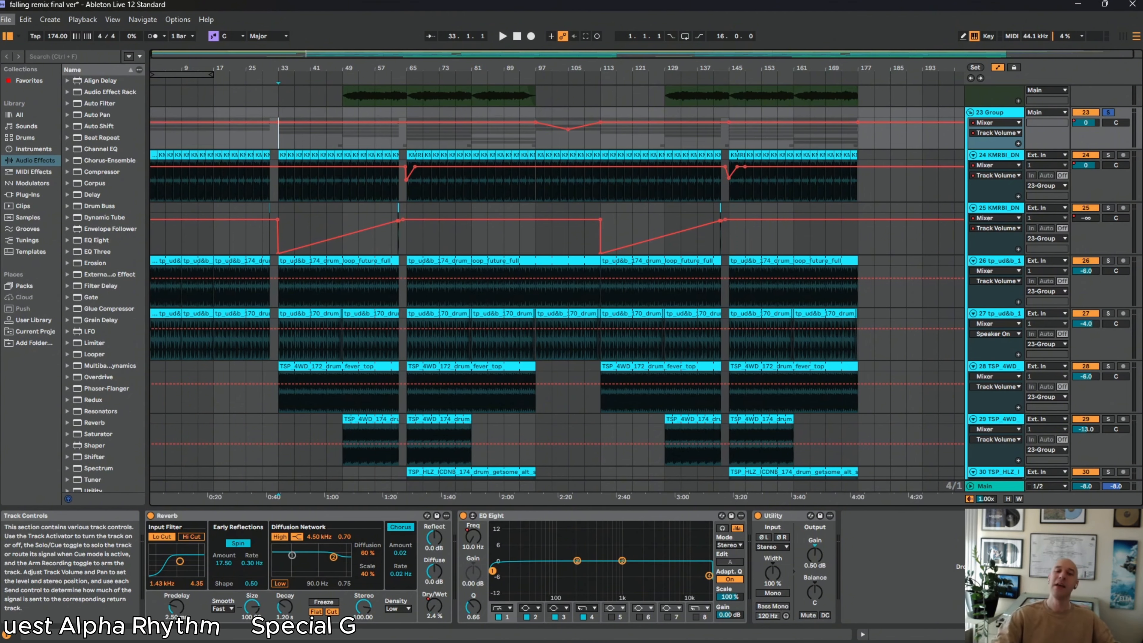
{"action": "scroll", "coordinate": [265, 251], "scroll_direction": "down", "scroll_amount": 3}
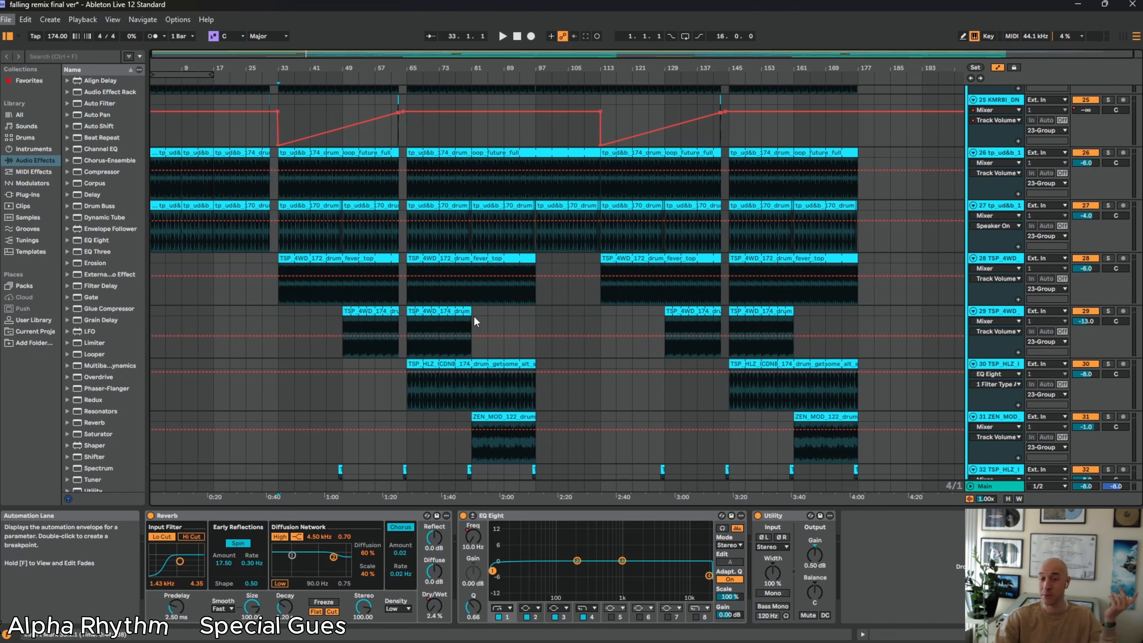
{"action": "scroll", "coordinate": [476, 321], "scroll_direction": "down", "scroll_amount": 1}
{"action": "scroll", "coordinate": [355, 293], "scroll_direction": "up", "scroll_amount": 2}
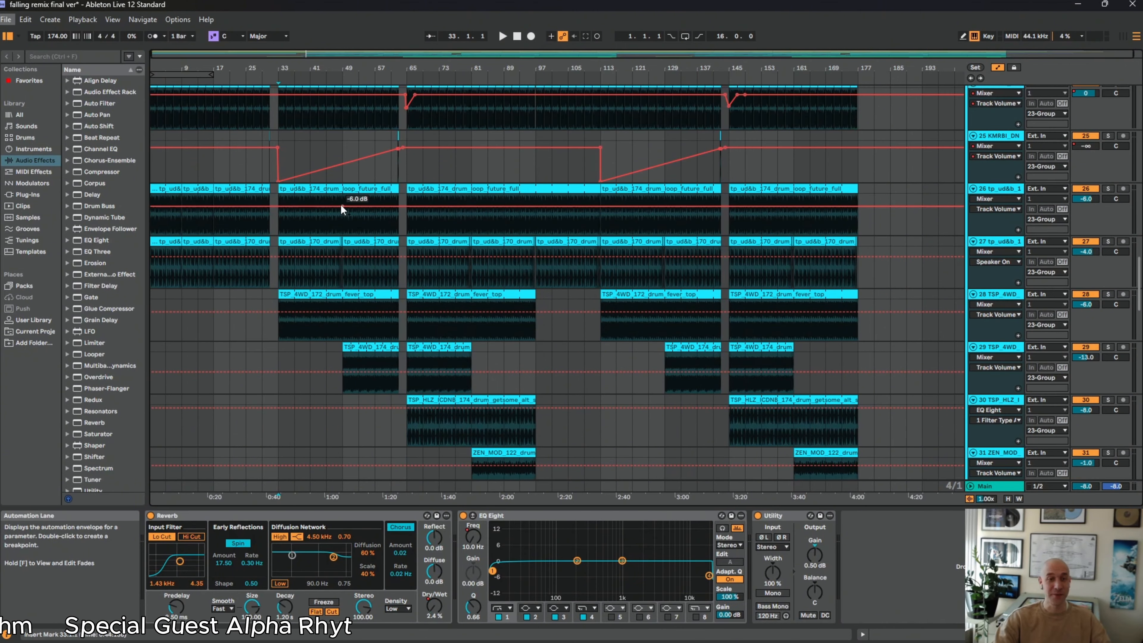
{"action": "scroll", "coordinate": [430, 269], "scroll_direction": "up", "scroll_amount": 2}
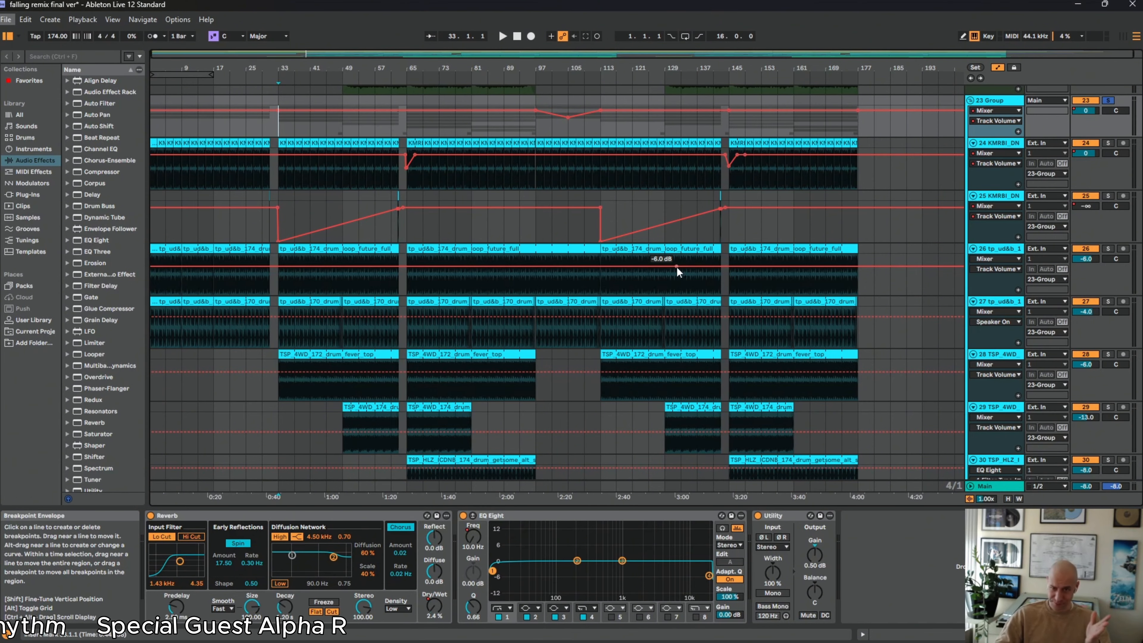
{"action": "scroll", "coordinate": [499, 225], "scroll_direction": "down", "scroll_amount": 3}
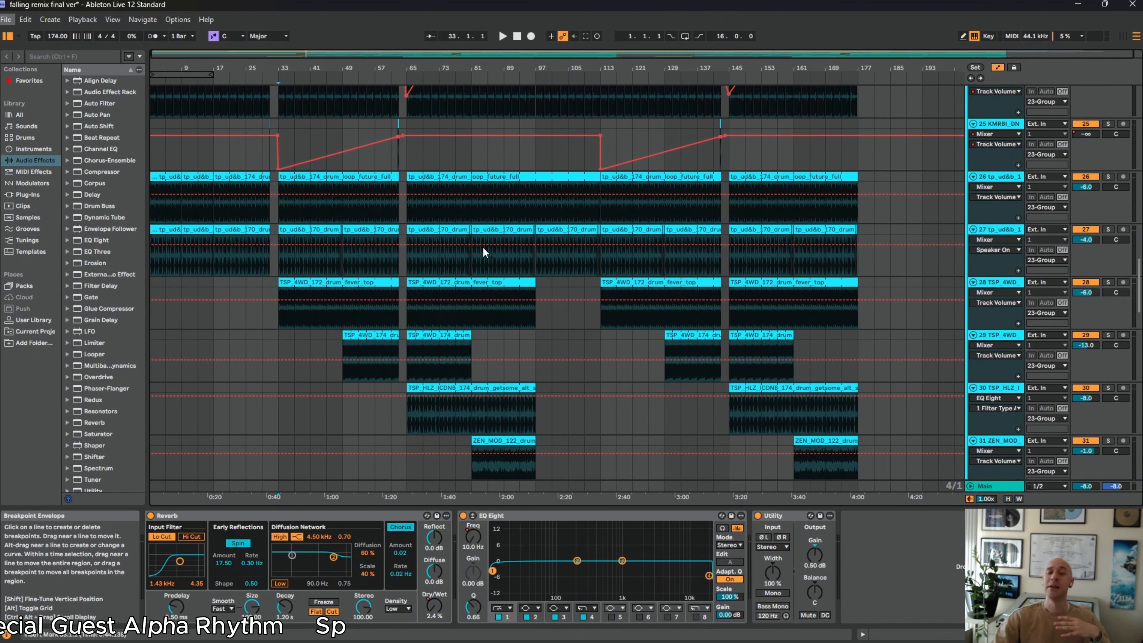
Play the soloed drum group from bar 48 into bar 49, where the drum_eyes_hat loop enters
{"action": "left_click_drag", "start_coordinate": [332, 69], "coordinate": [331, 171]}
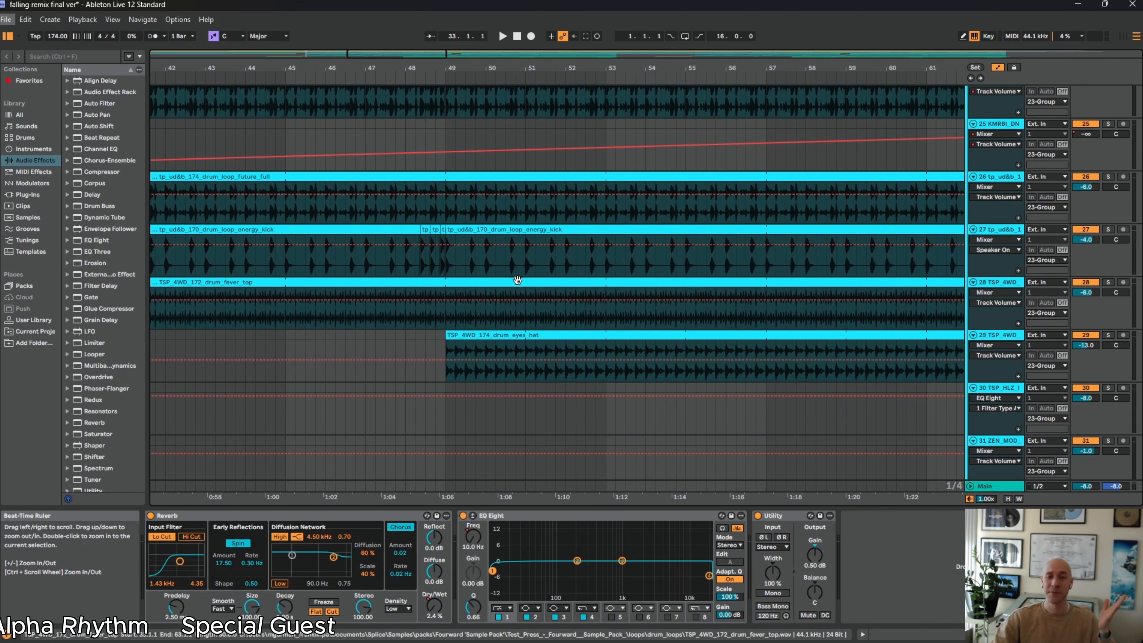
{"action": "scroll", "coordinate": [427, 313], "scroll_direction": "up", "scroll_amount": 3}
{"action": "left_click", "coordinate": [406, 189]}
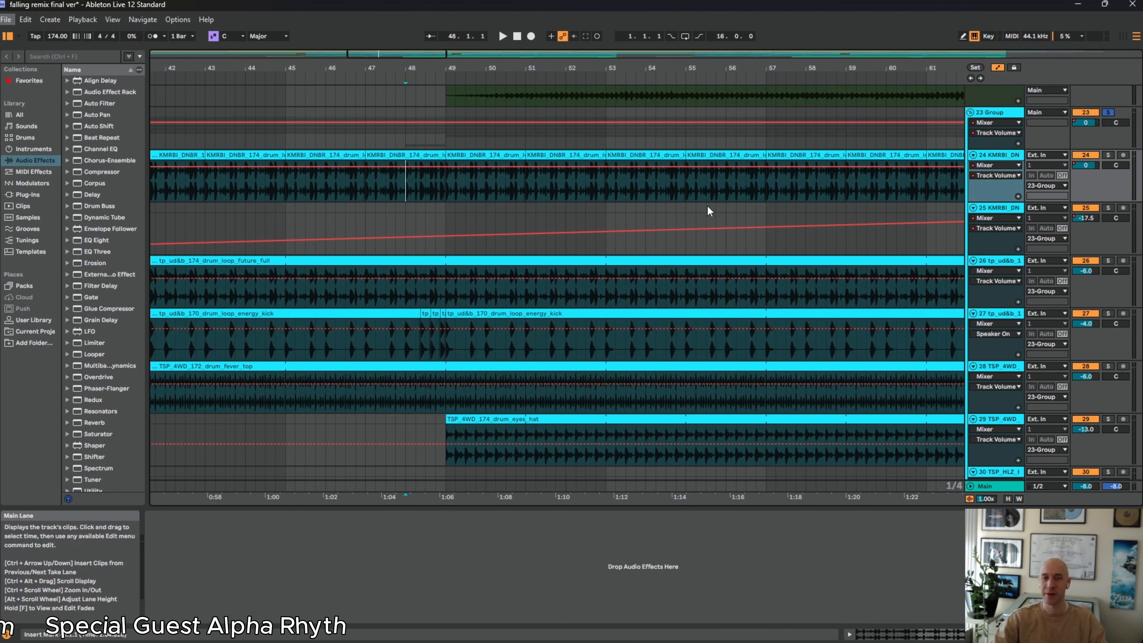
{"action": "key", "text": "space"}
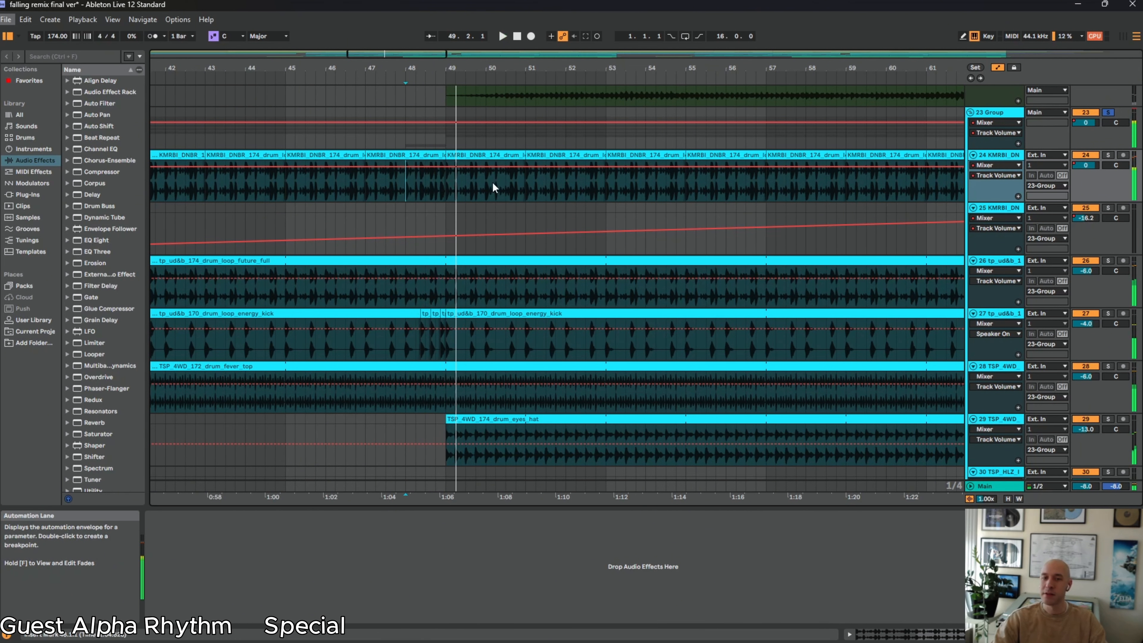
Look over the remaining drum tracks and the bass clips in the 33 Group, returning to the 23 Group overview
{"action": "left_click_drag", "start_coordinate": [436, 67], "coordinate": [435, 10]}
{"action": "scroll", "coordinate": [536, 273], "scroll_direction": "down", "scroll_amount": 5}
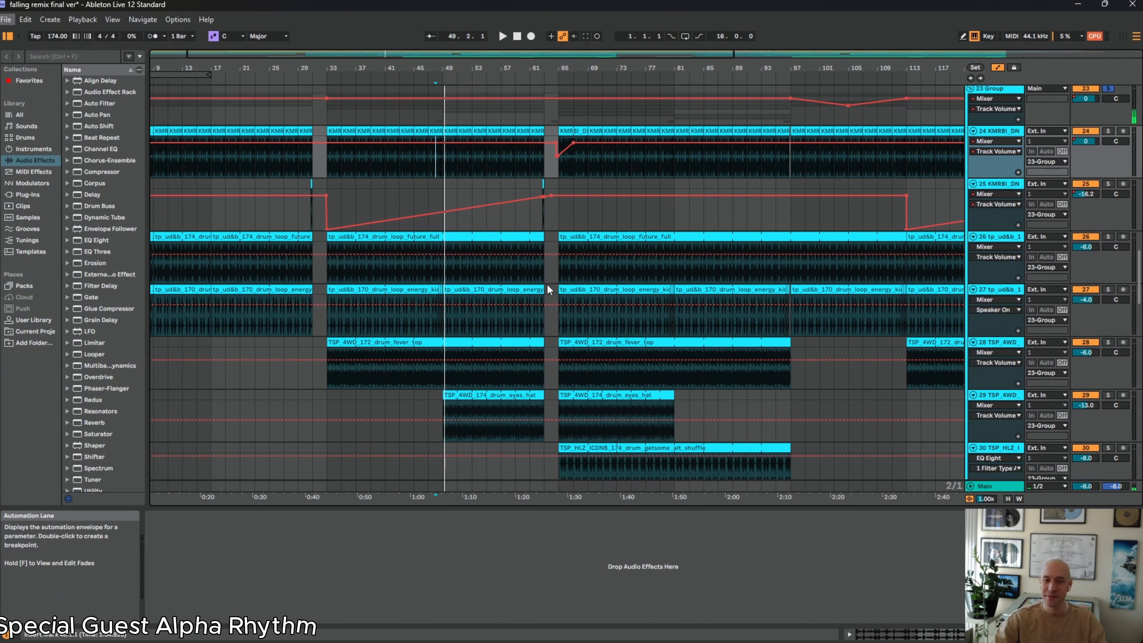
{"action": "scroll", "coordinate": [548, 286], "scroll_direction": "down", "scroll_amount": 4}
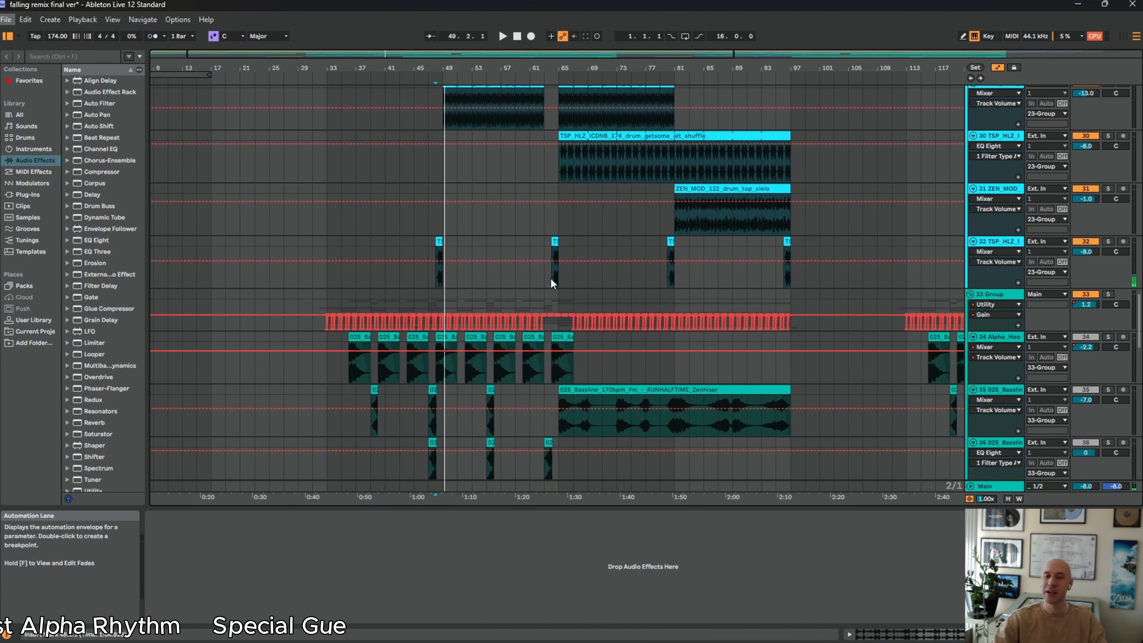
{"action": "left_click_drag", "start_coordinate": [576, 64], "coordinate": [498, 55]}
{"action": "scroll", "coordinate": [707, 286], "scroll_direction": "up", "scroll_amount": 11}
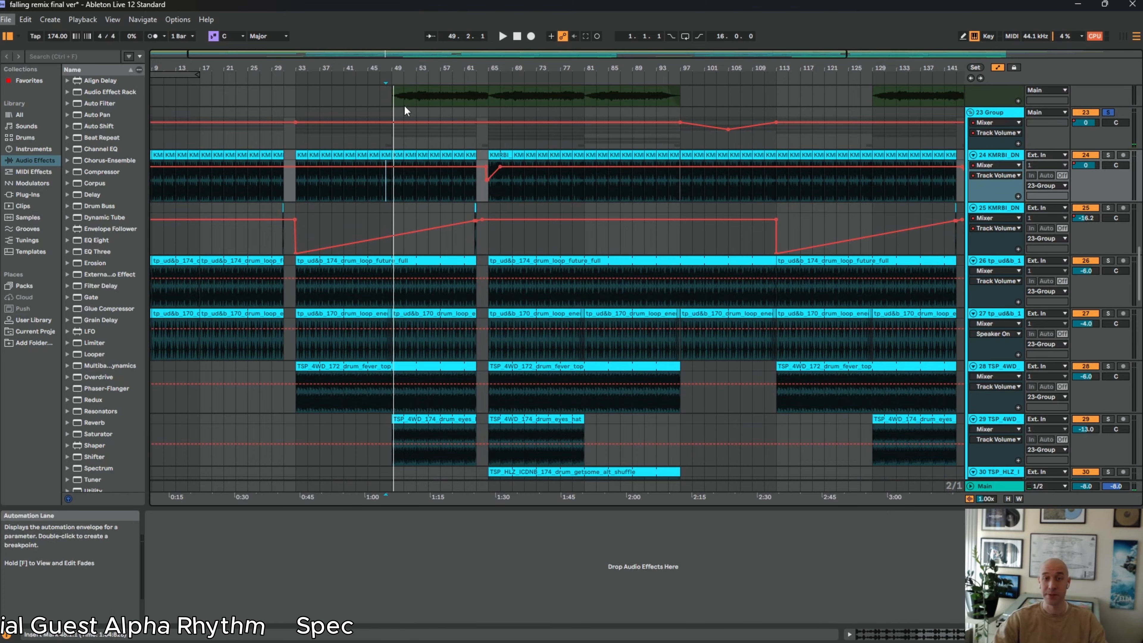
Solo the 40 Serum track below the audio basslines in the 33 Group
{"action": "scroll", "coordinate": [551, 233], "scroll_direction": "down", "scroll_amount": 12}
{"action": "scroll", "coordinate": [550, 229], "scroll_direction": "down", "scroll_amount": 4}
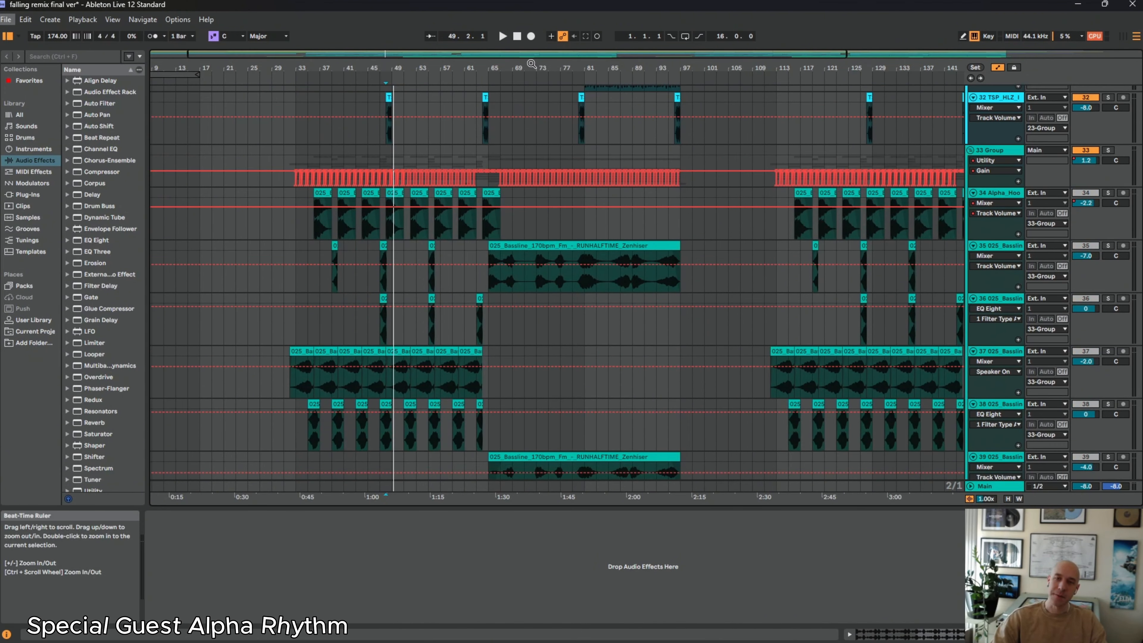
{"action": "left_click_drag", "start_coordinate": [518, 64], "coordinate": [475, 63]}
{"action": "scroll", "coordinate": [563, 388], "scroll_direction": "down", "scroll_amount": 8}
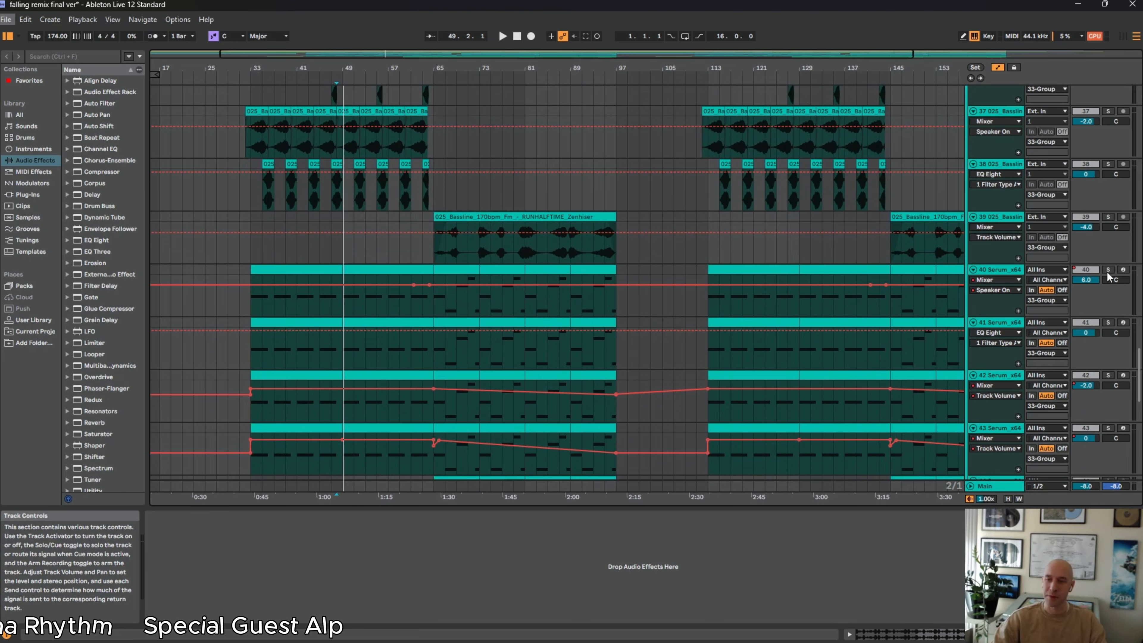
{"action": "left_click", "coordinate": [1108, 270]}
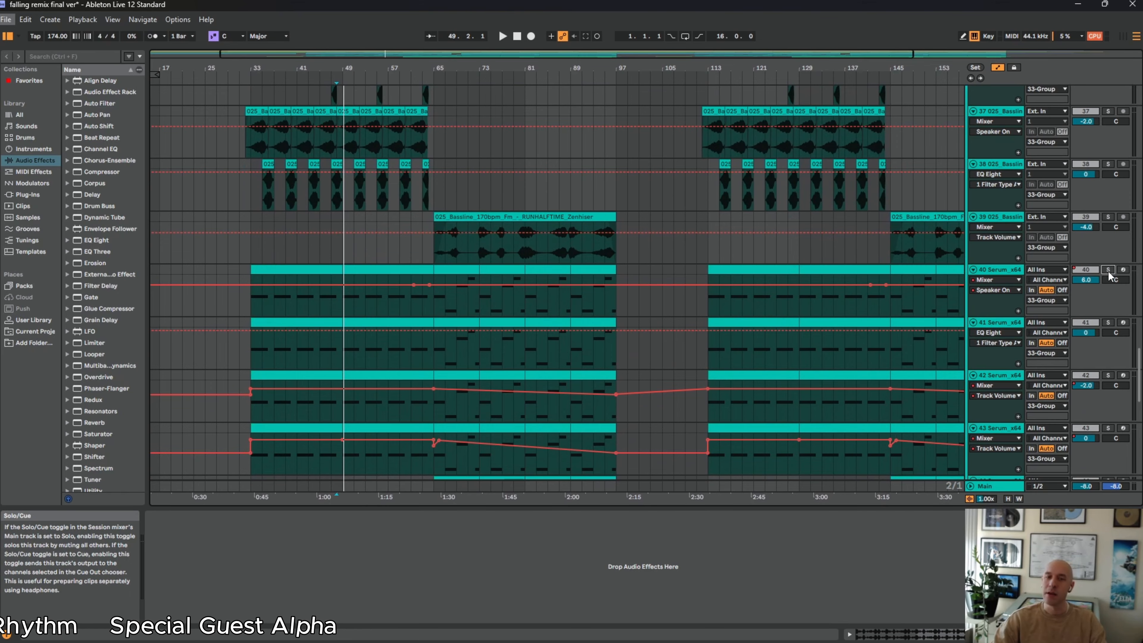
{"action": "scroll", "coordinate": [424, 284], "scroll_direction": "down", "scroll_amount": 2}
{"action": "scroll", "coordinate": [425, 284], "scroll_direction": "down", "scroll_amount": 1}
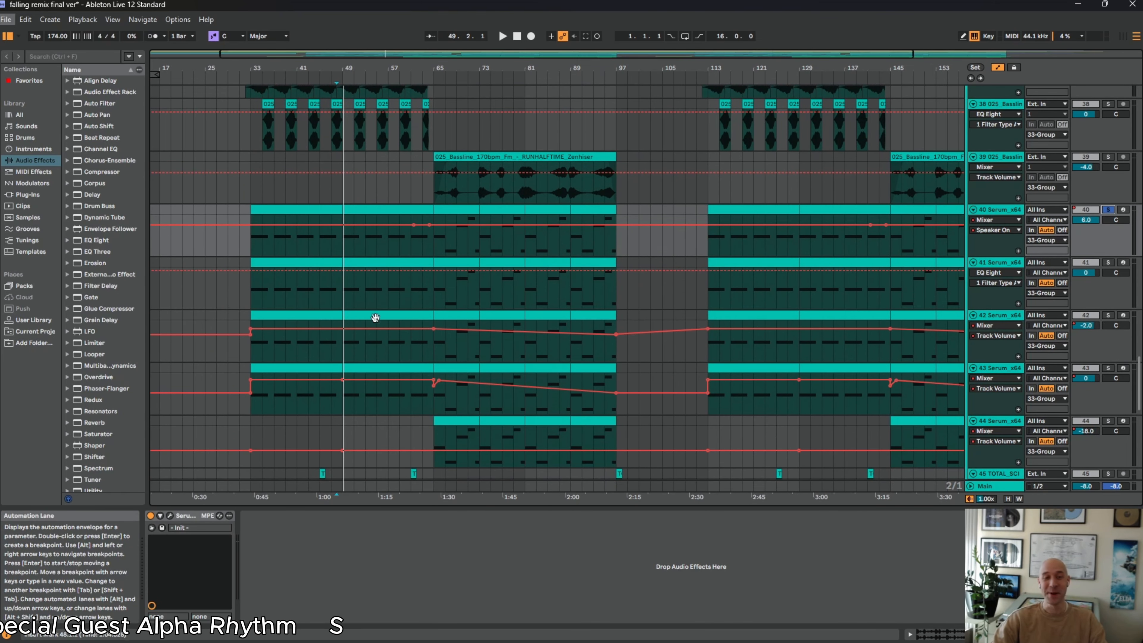
Open track 40's MIDI clip at bar 33, play the soloed bass from there, and show the track's device chain
{"action": "left_click", "coordinate": [258, 210]}
{"action": "double_click", "coordinate": [259, 209]}
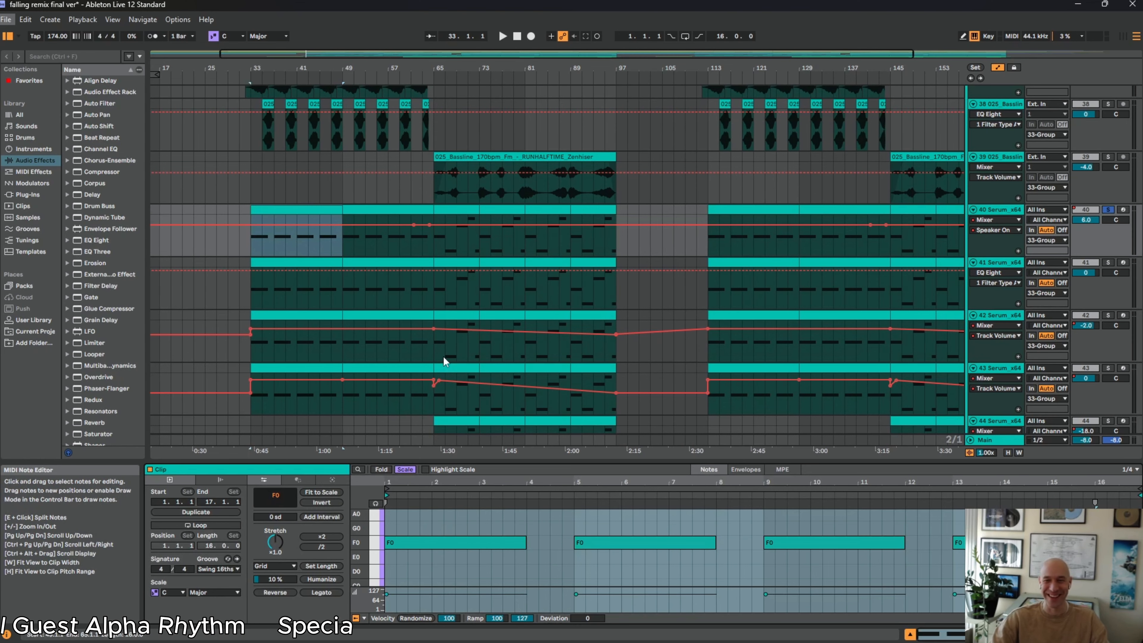
{"action": "scroll", "coordinate": [459, 371], "scroll_direction": "down", "scroll_amount": 5}
{"action": "scroll", "coordinate": [463, 373], "scroll_direction": "up", "scroll_amount": 4}
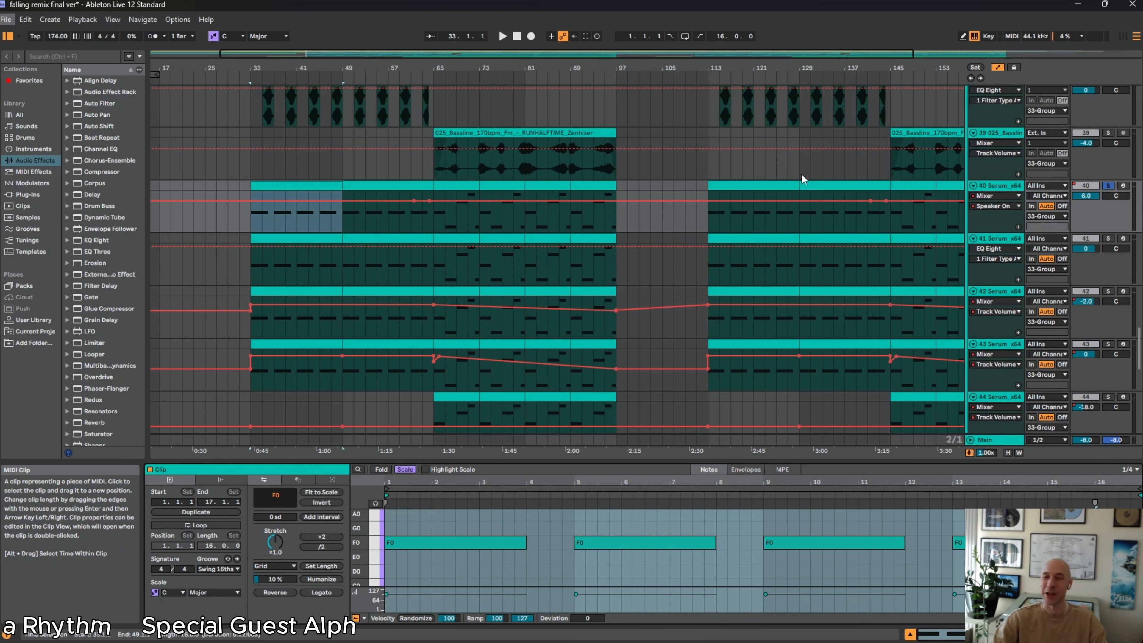
{"action": "key", "text": "space"}
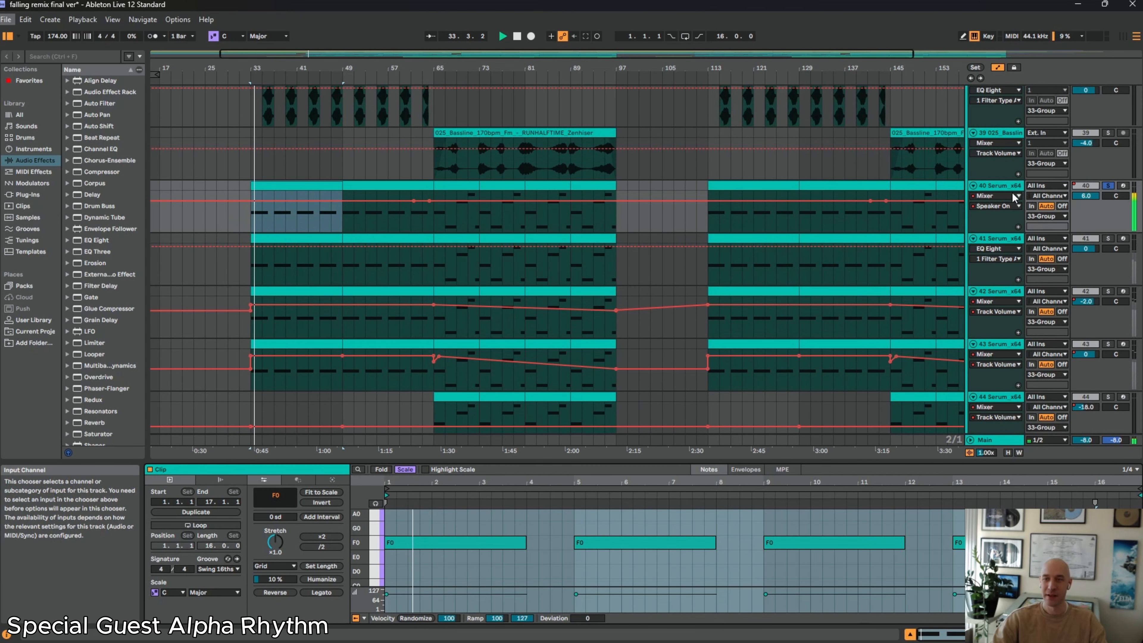
{"action": "left_click", "coordinate": [1003, 192]}
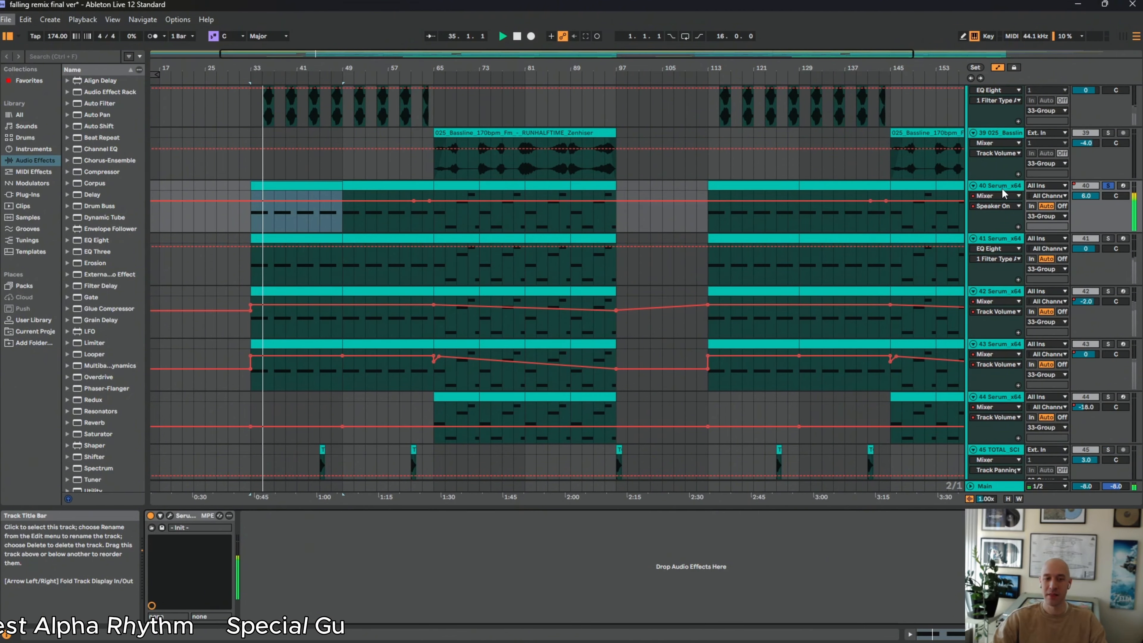
Solo Serum tracks 41, 42 and 43 one after another to hear each bass layer from bar 33
{"action": "left_click", "coordinate": [1108, 238]}
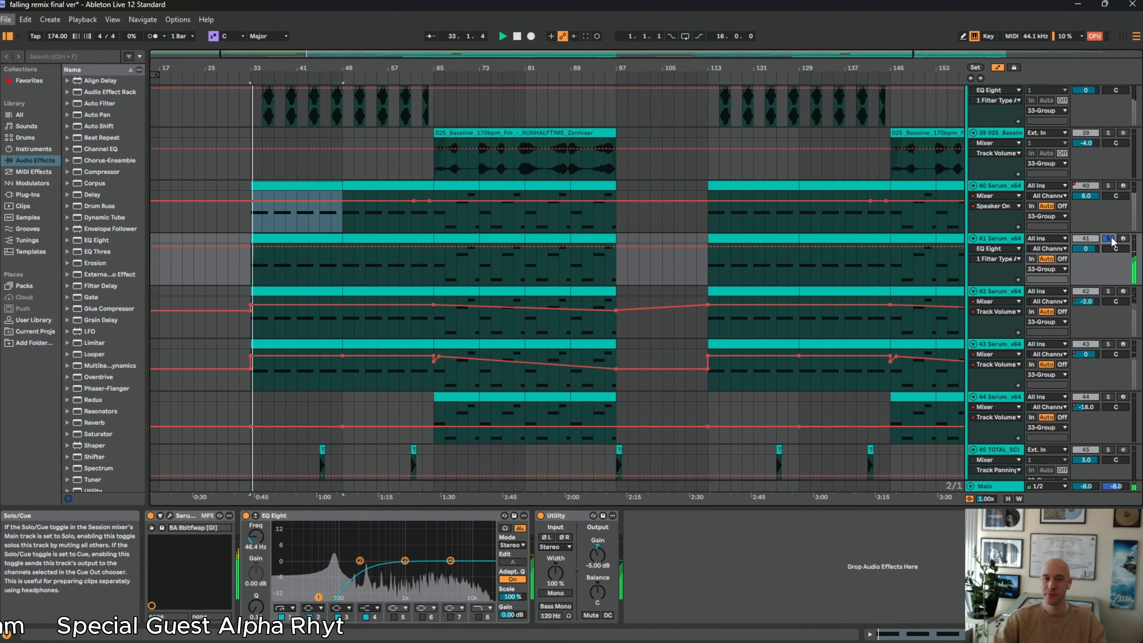
{"action": "left_click", "coordinate": [1110, 293]}
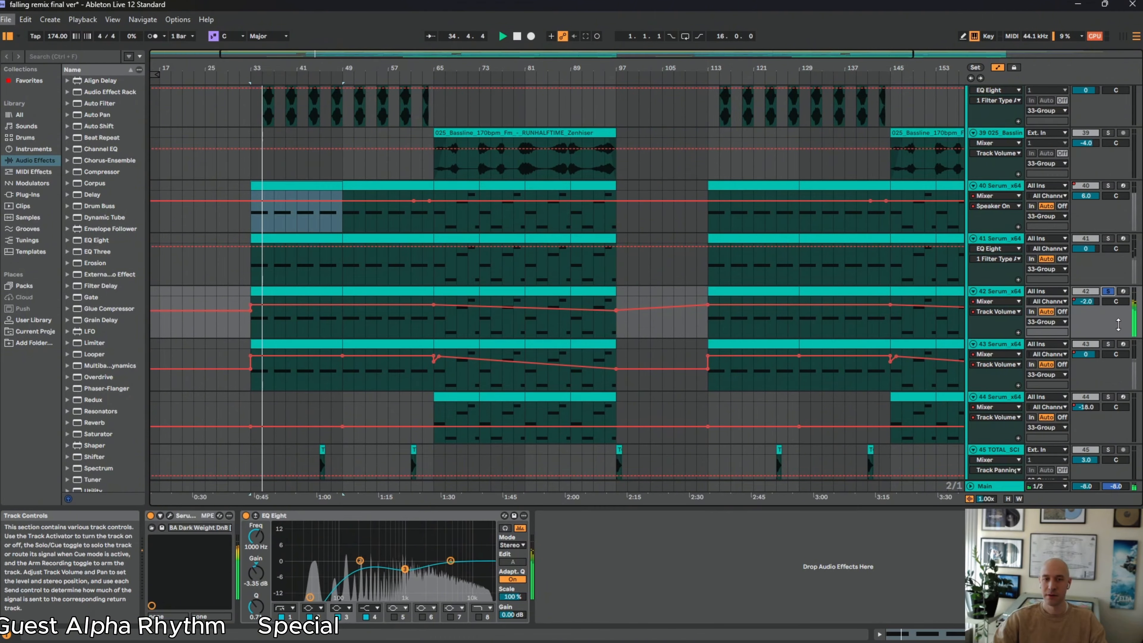
{"action": "left_click", "coordinate": [1109, 344]}
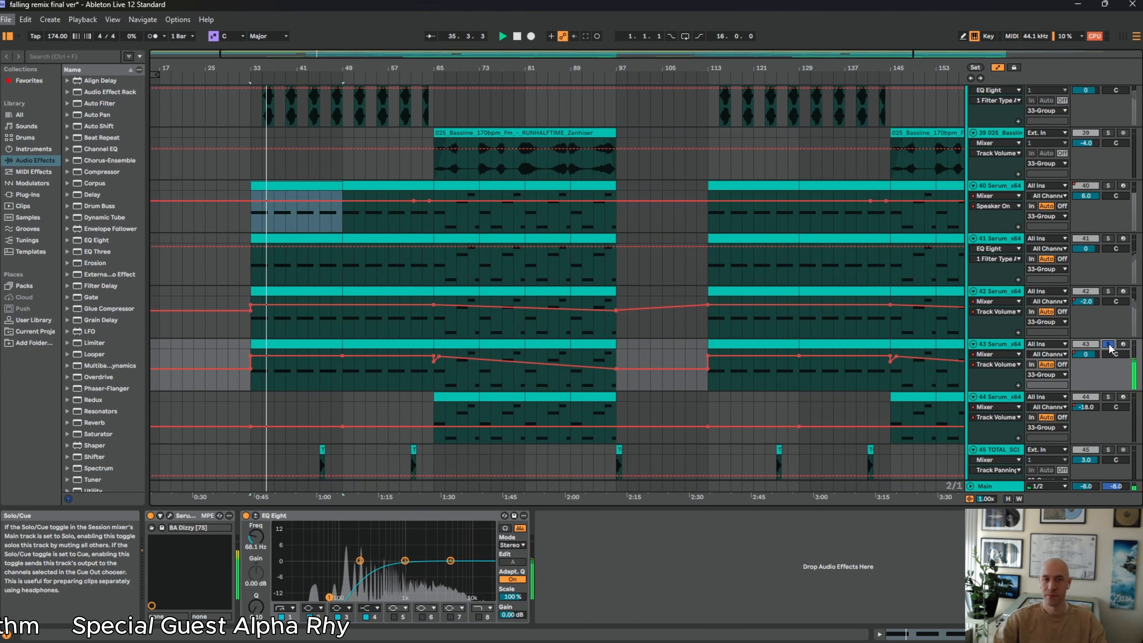
Solo track 40 again and inspect its Serum patch in the plug-in window, closing the window when done
{"action": "left_click", "coordinate": [1108, 187]}
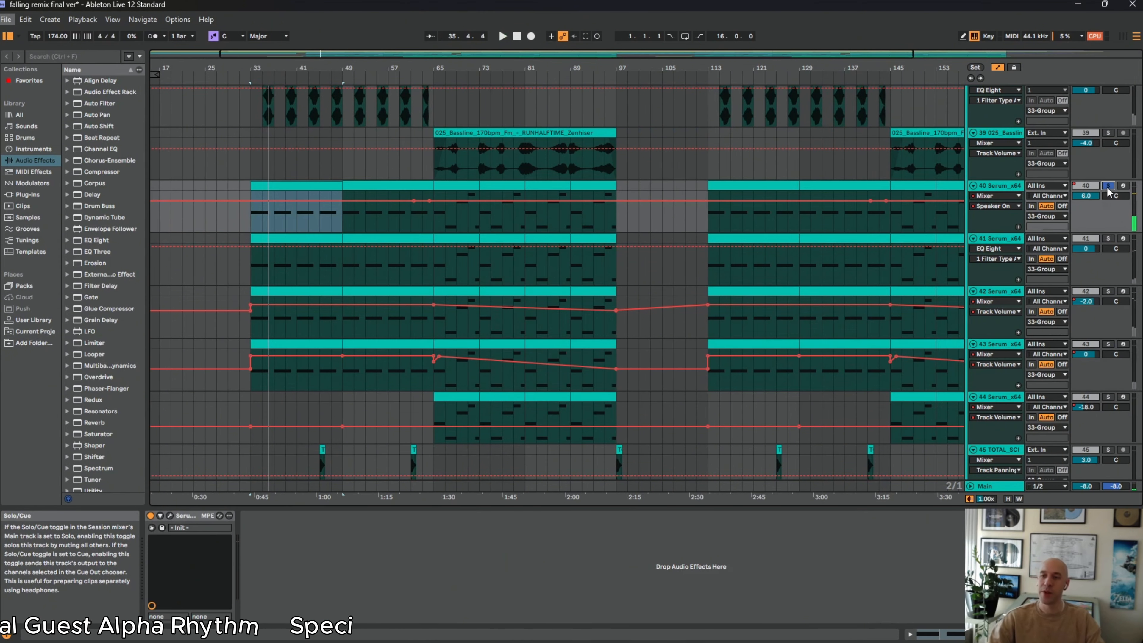
{"action": "left_click", "coordinate": [170, 516]}
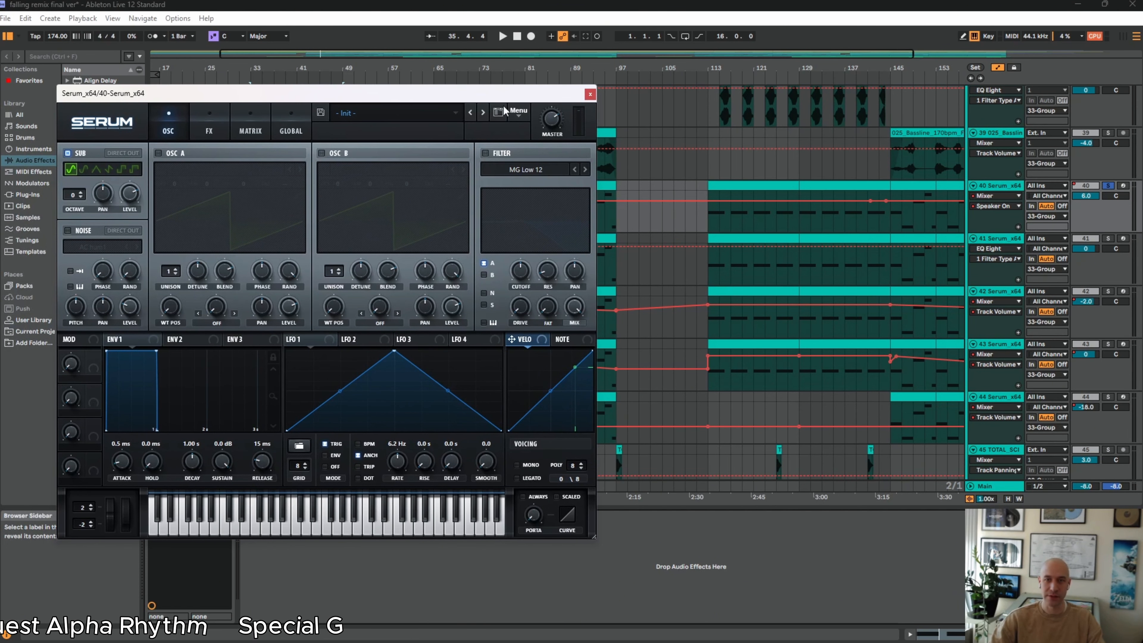
{"action": "left_click", "coordinate": [590, 94]}
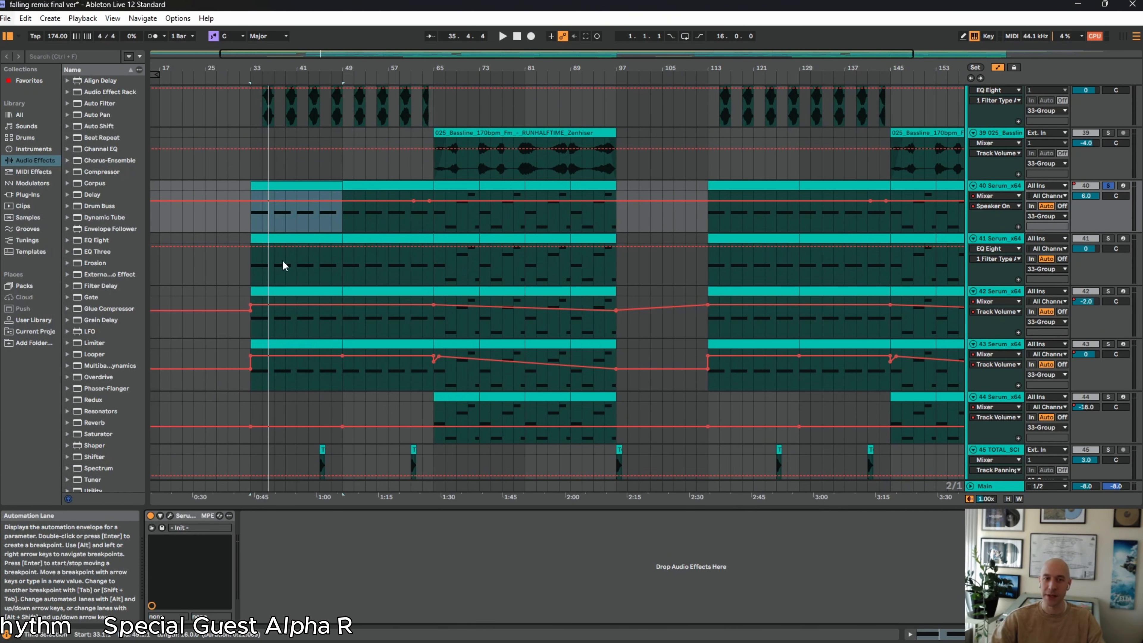
Show the MIDI clip and device chain of track 41, and the device chains of Serum tracks 42 and 43
{"action": "left_click", "coordinate": [290, 268]}
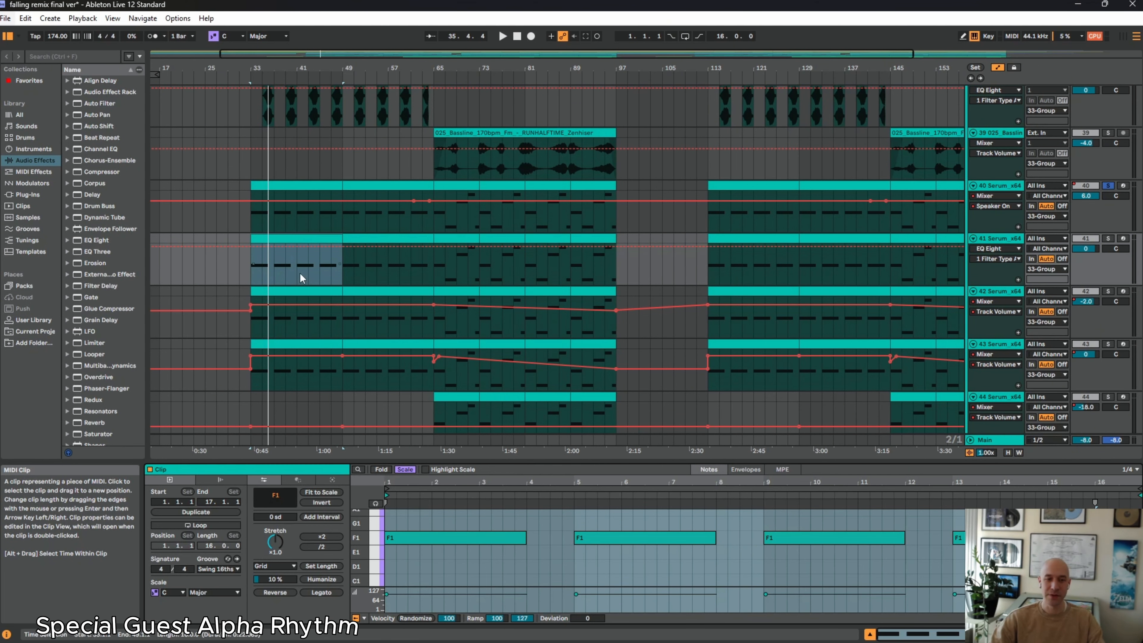
{"action": "left_click", "coordinate": [995, 243]}
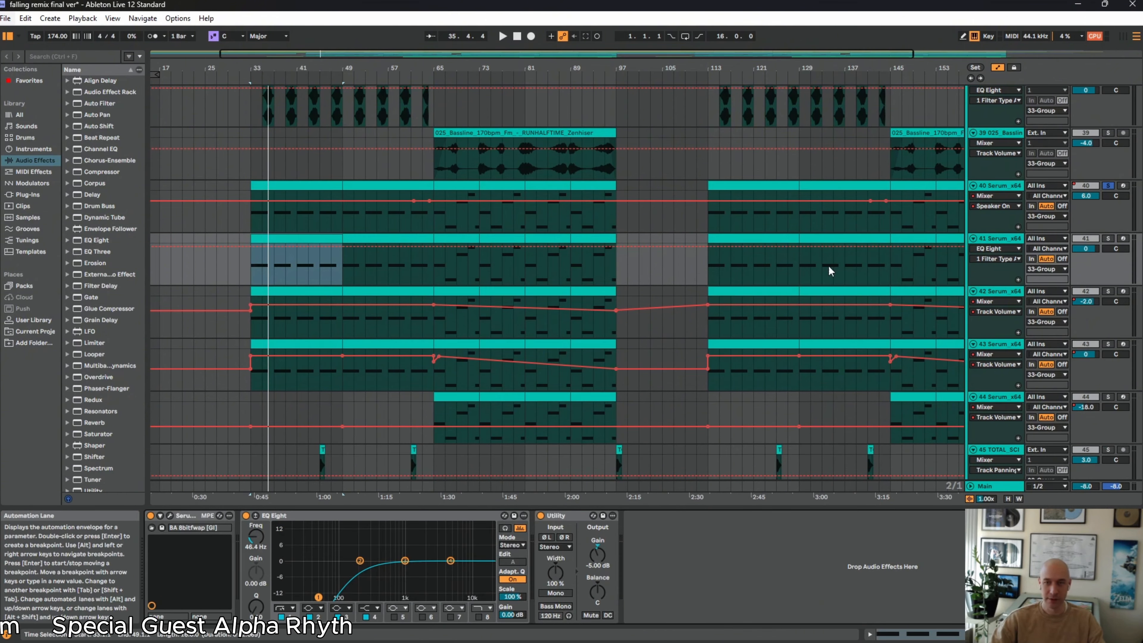
{"action": "left_click", "coordinate": [980, 307]}
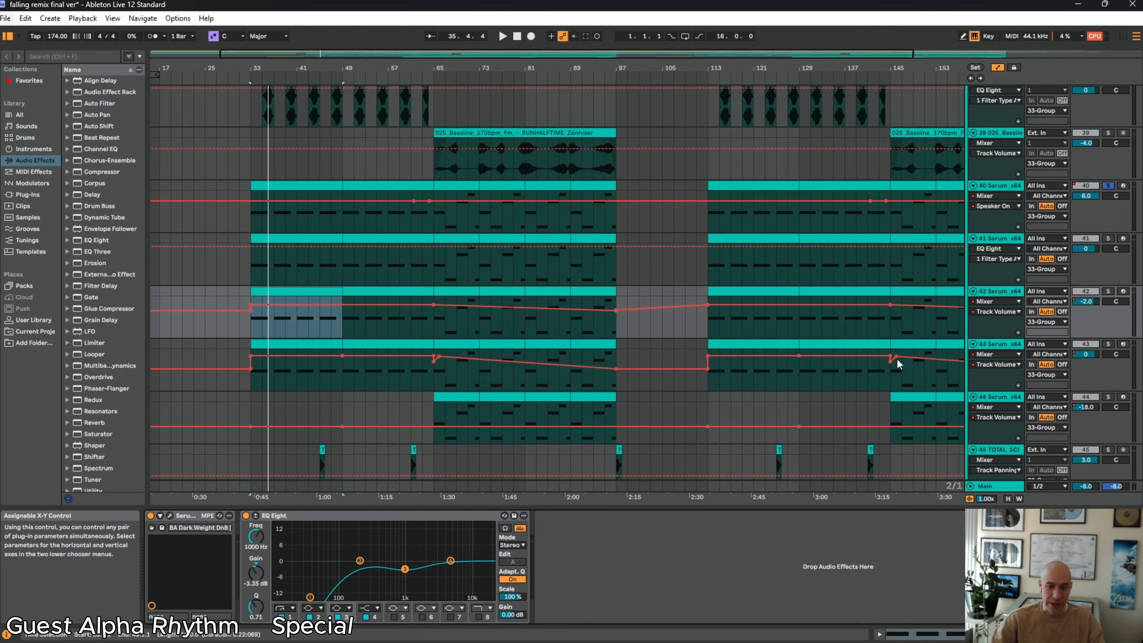
{"action": "left_click", "coordinate": [1007, 346]}
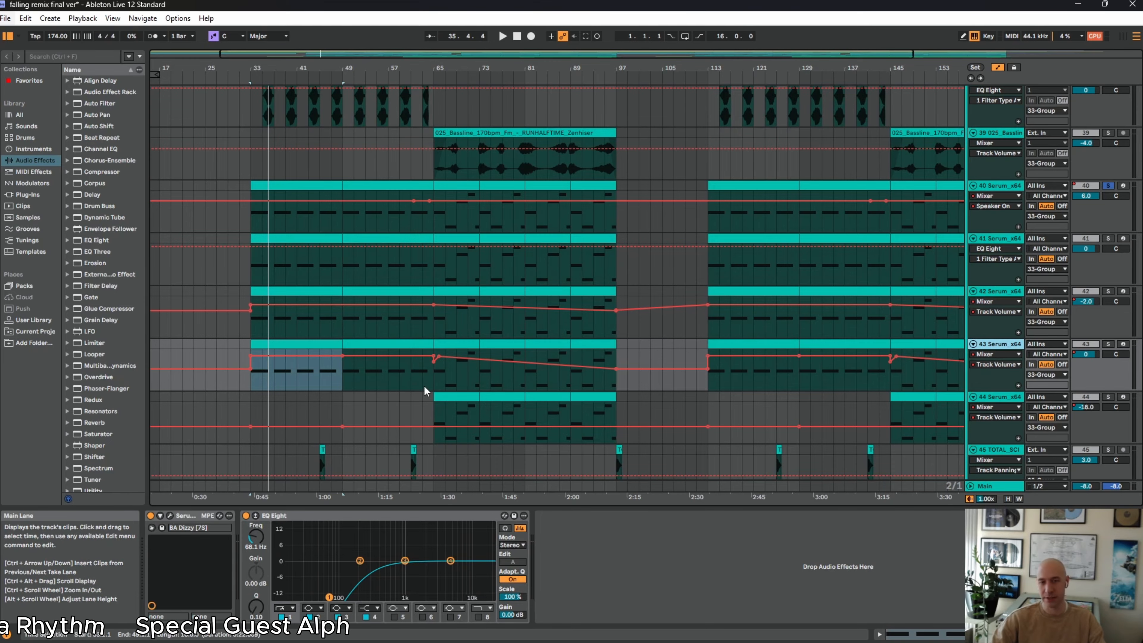
Zoom the arrangement in to about bars 29 to 52 on the 33 Group's audio bassline tracks
{"action": "scroll", "coordinate": [463, 385], "scroll_direction": "up", "scroll_amount": 2}
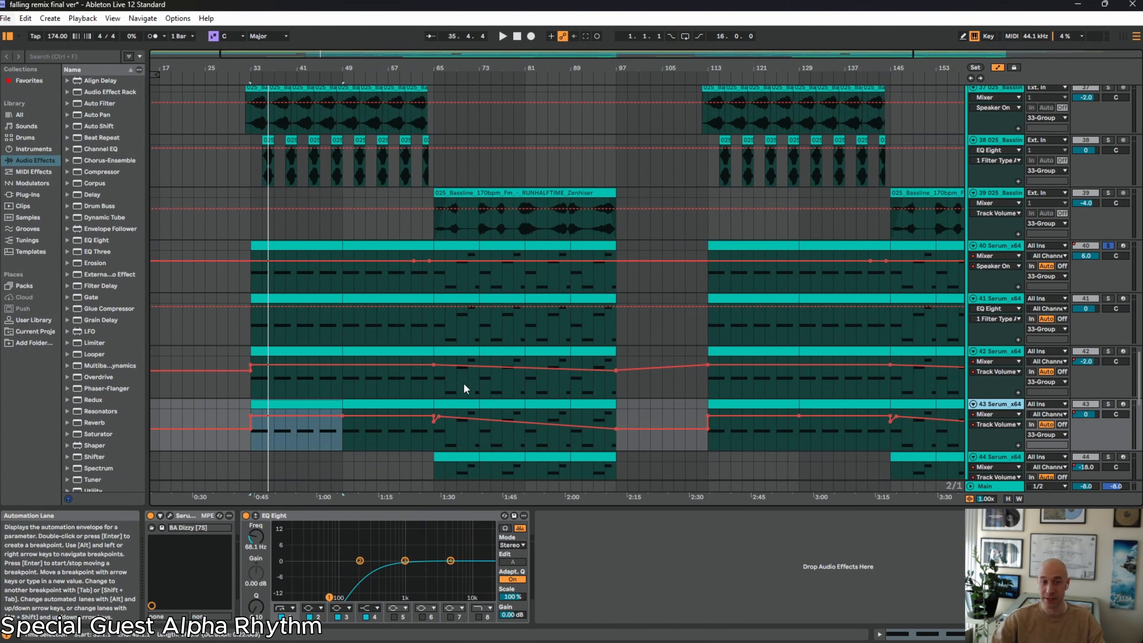
{"action": "scroll", "coordinate": [465, 382], "scroll_direction": "up", "scroll_amount": 15}
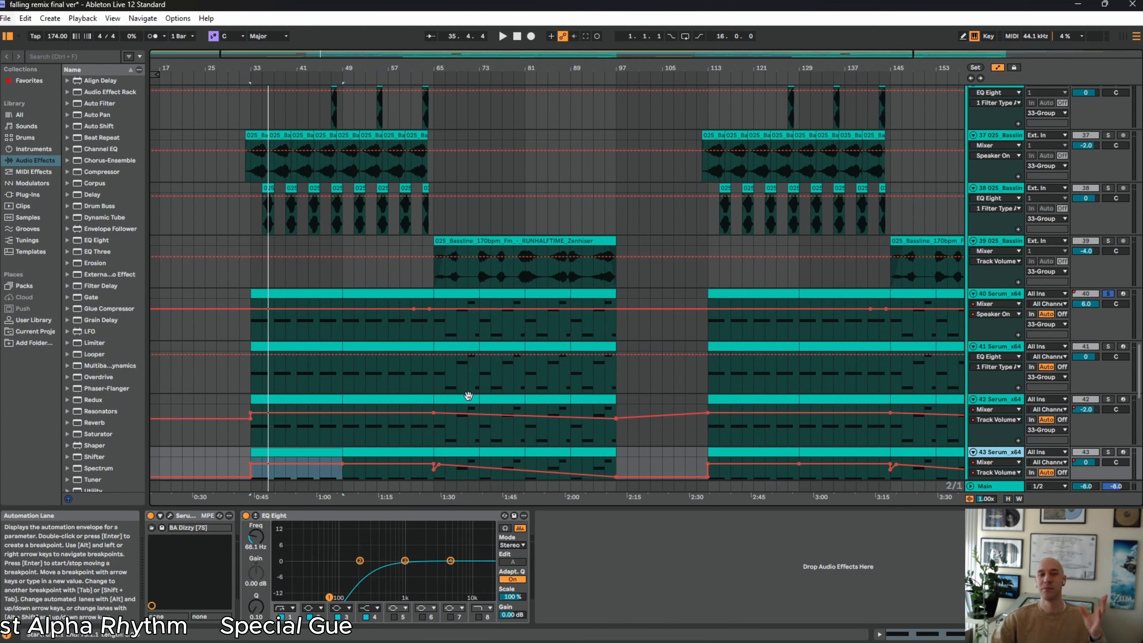
{"action": "scroll", "coordinate": [668, 288], "scroll_direction": "up", "scroll_amount": 1}
{"action": "scroll", "coordinate": [566, 277], "scroll_direction": "down", "scroll_amount": 3}
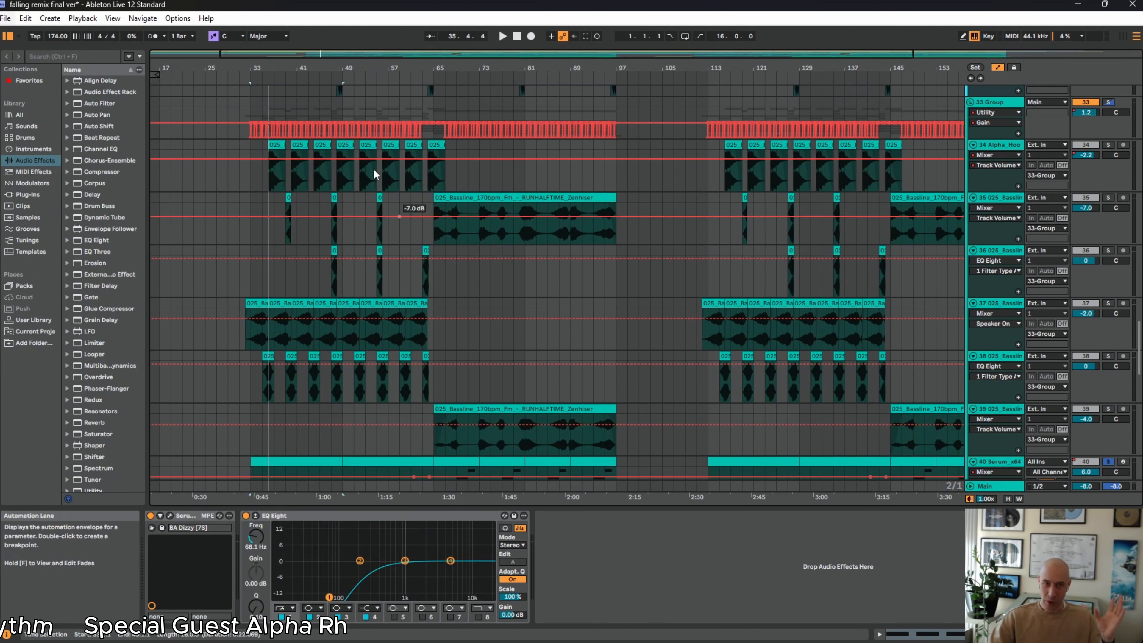
{"action": "left_click_drag", "start_coordinate": [257, 67], "coordinate": [329, 141]}
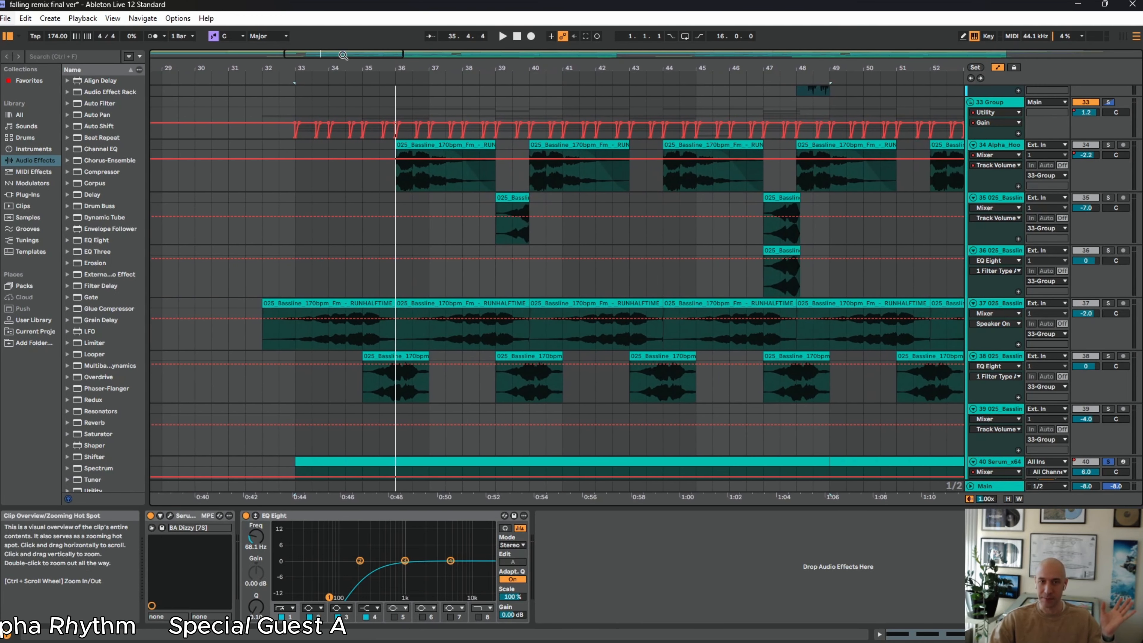
Compare the placement of the bassline audio clips on tracks 34 to 38 with the Serum notes on tracks 40 to 43
{"action": "scroll", "coordinate": [529, 180], "scroll_direction": "up", "scroll_amount": 5}
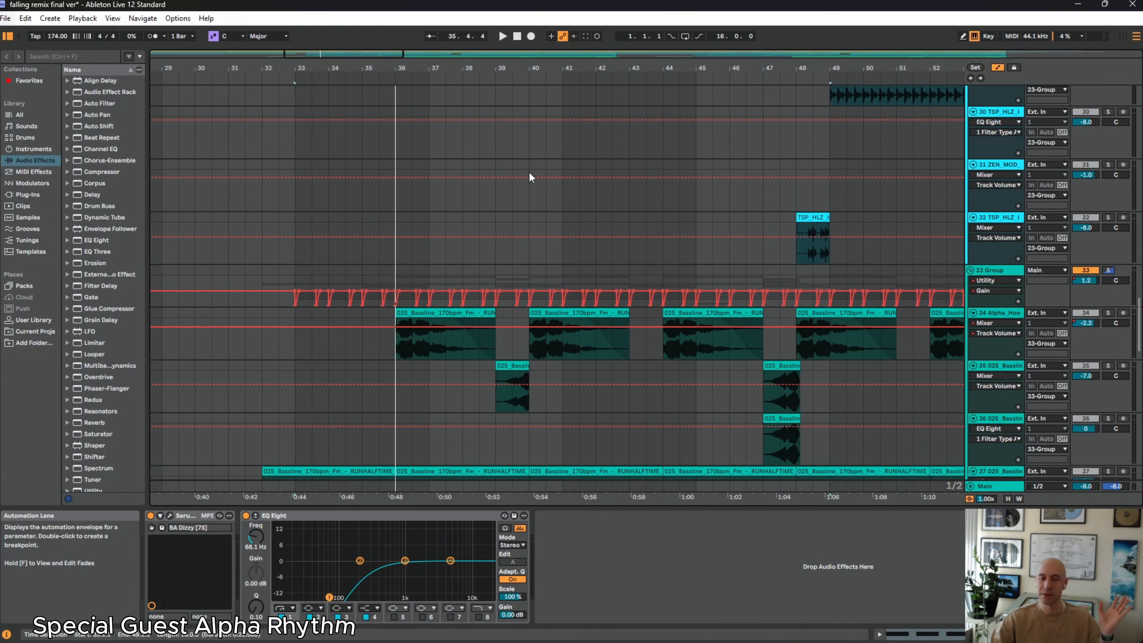
{"action": "scroll", "coordinate": [529, 171], "scroll_direction": "down", "scroll_amount": 2}
{"action": "scroll", "coordinate": [528, 173], "scroll_direction": "down", "scroll_amount": 8}
{"action": "scroll", "coordinate": [347, 303], "scroll_direction": "up", "scroll_amount": 3}
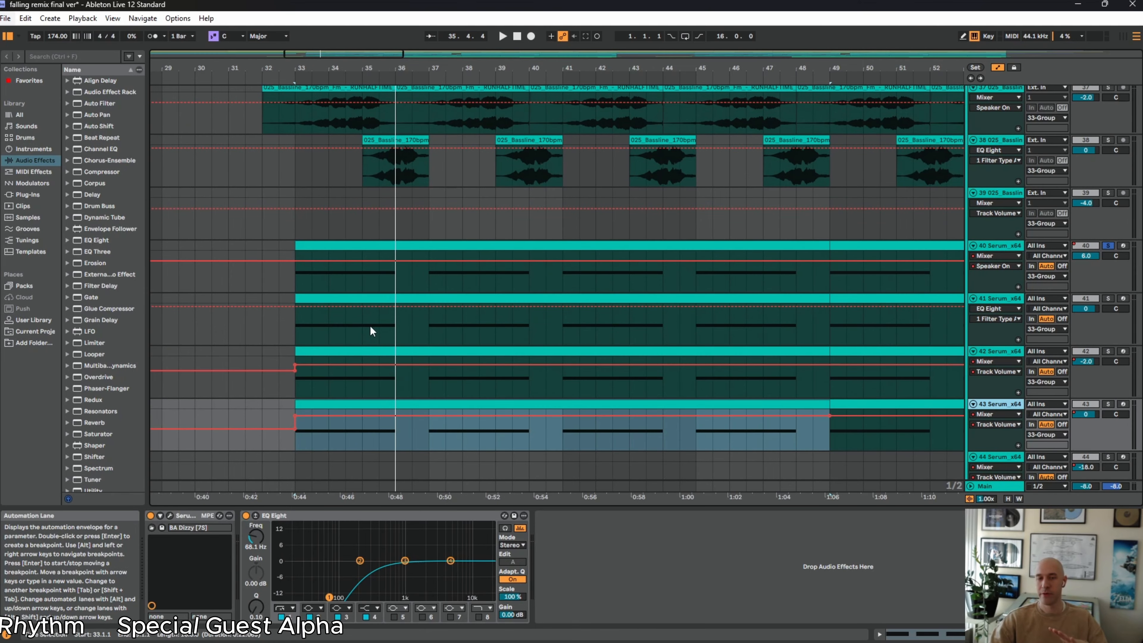
{"action": "scroll", "coordinate": [365, 324], "scroll_direction": "up", "scroll_amount": 5}
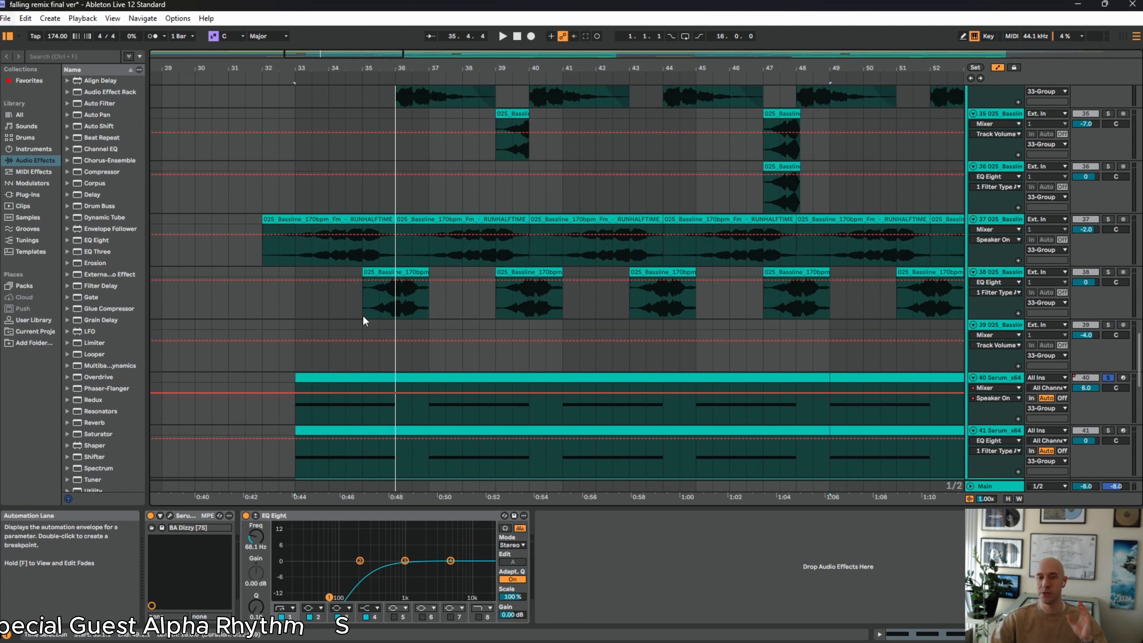
{"action": "scroll", "coordinate": [398, 323], "scroll_direction": "up", "scroll_amount": 3}
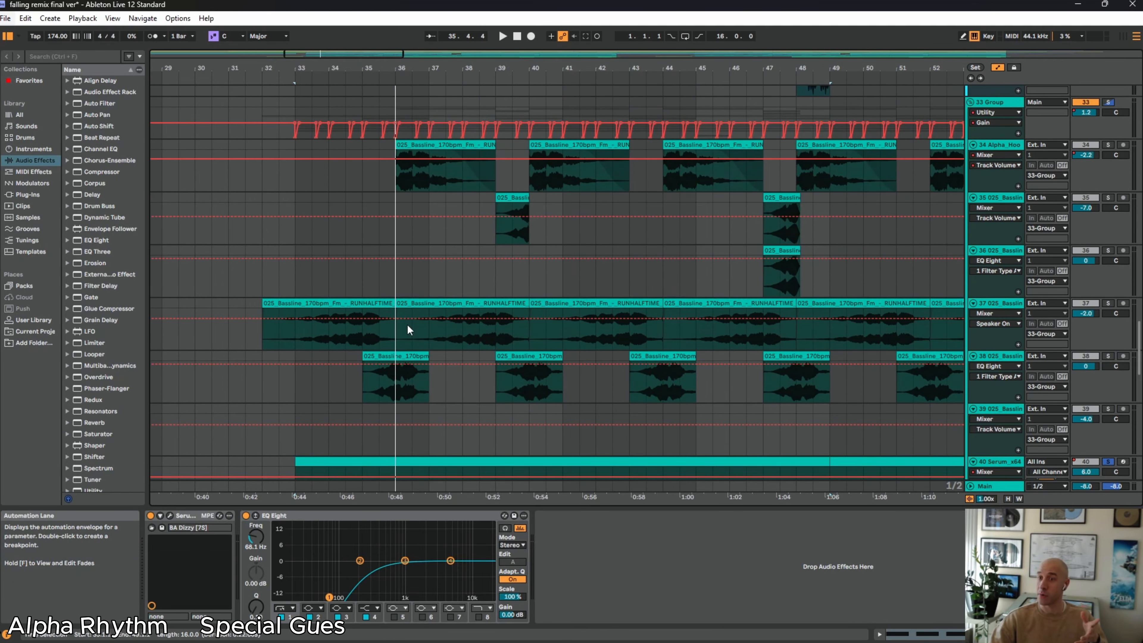
Select the gap between the first two notes on track 40, and place the insert marker at bar 37
{"action": "scroll", "coordinate": [407, 323], "scroll_direction": "down", "scroll_amount": 6}
{"action": "left_click", "coordinate": [405, 347]}
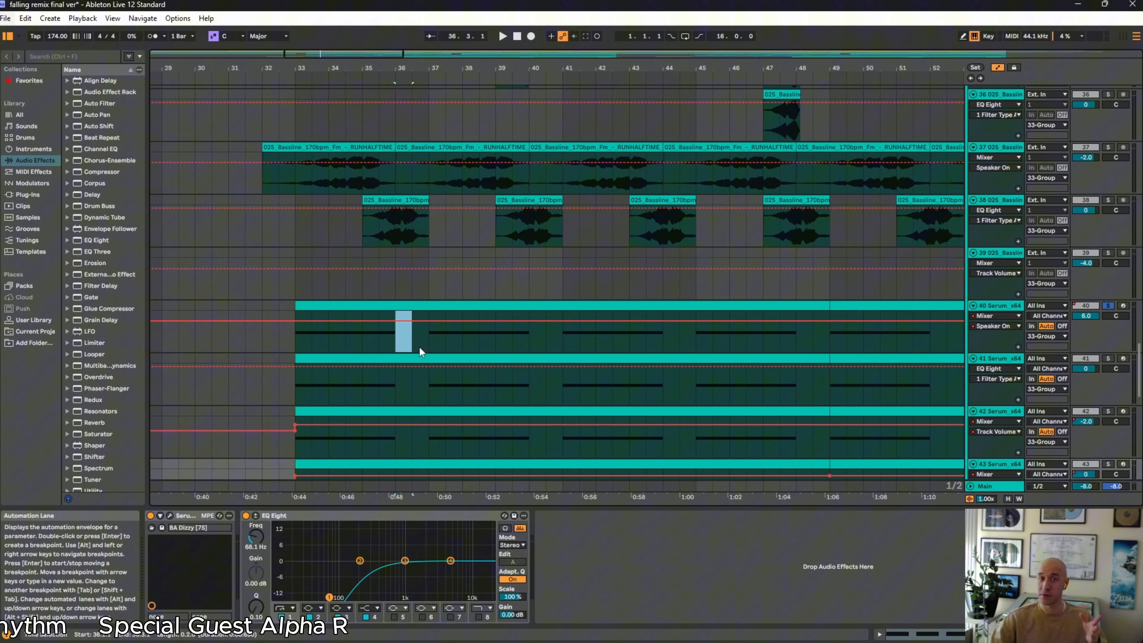
{"action": "left_click", "coordinate": [435, 348]}
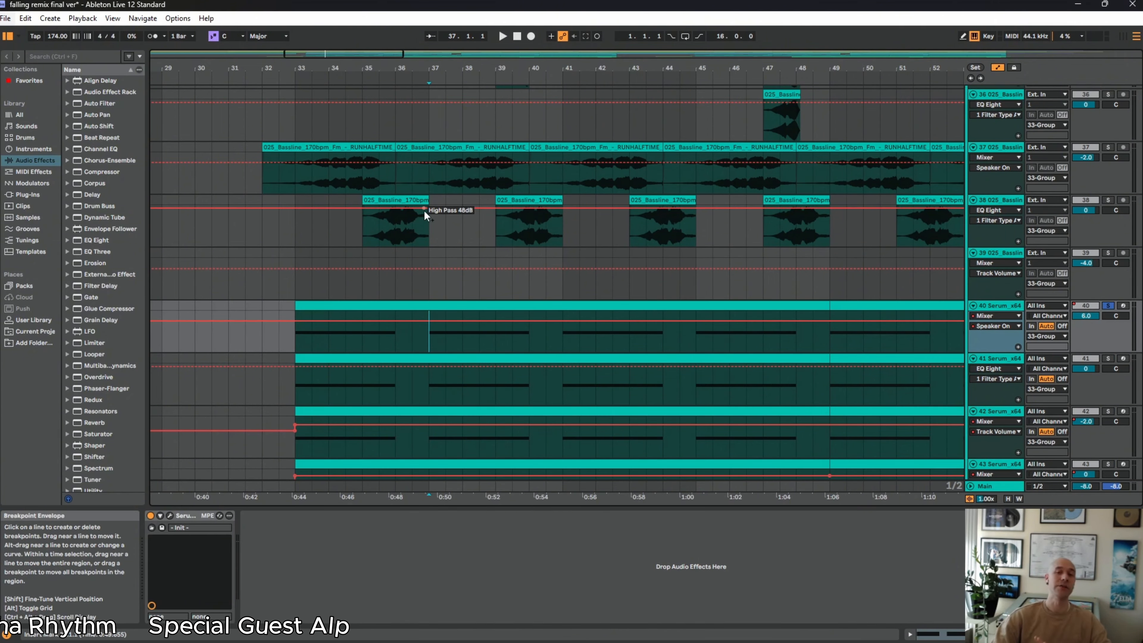
Examine how the bassline audio clips on tracks 34 to 38 fill the gaps between the Serum notes
{"action": "scroll", "coordinate": [402, 296], "scroll_direction": "up", "scroll_amount": 3}
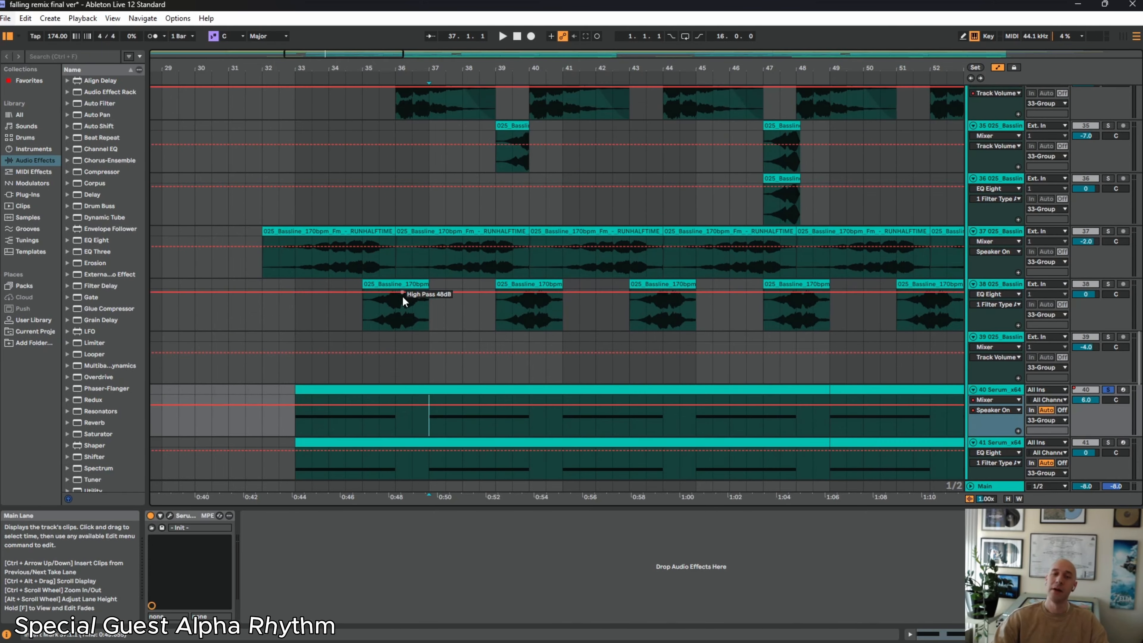
{"action": "scroll", "coordinate": [402, 296], "scroll_direction": "up", "scroll_amount": 3}
{"action": "scroll", "coordinate": [403, 299], "scroll_direction": "up", "scroll_amount": 3}
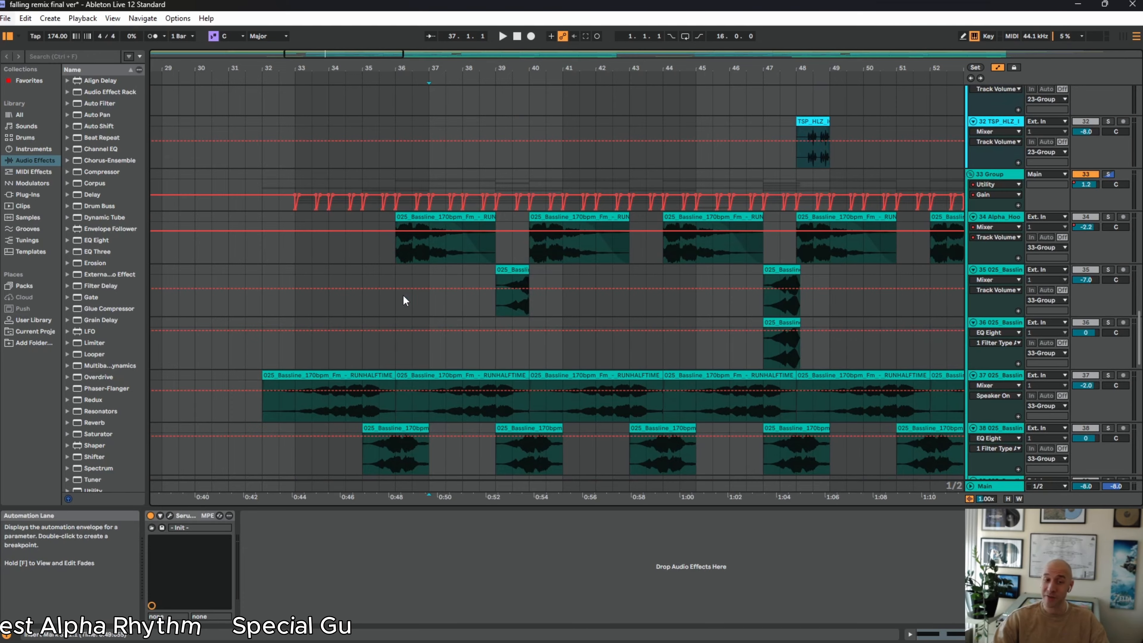
{"action": "scroll", "coordinate": [403, 297], "scroll_direction": "up", "scroll_amount": 3}
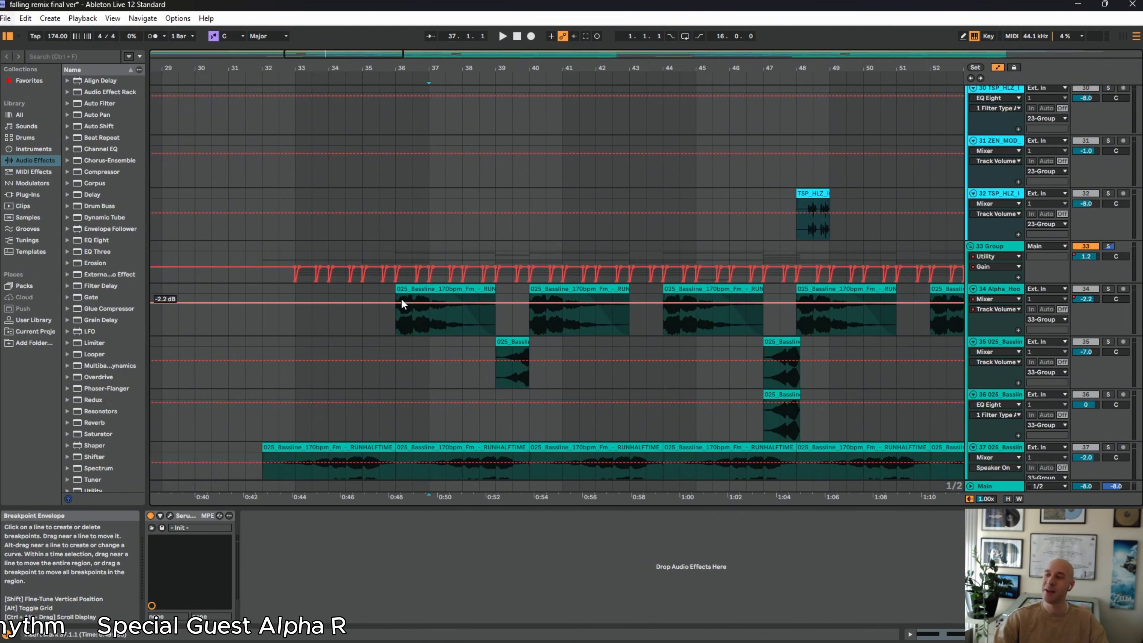
{"action": "left_click", "coordinate": [401, 300]}
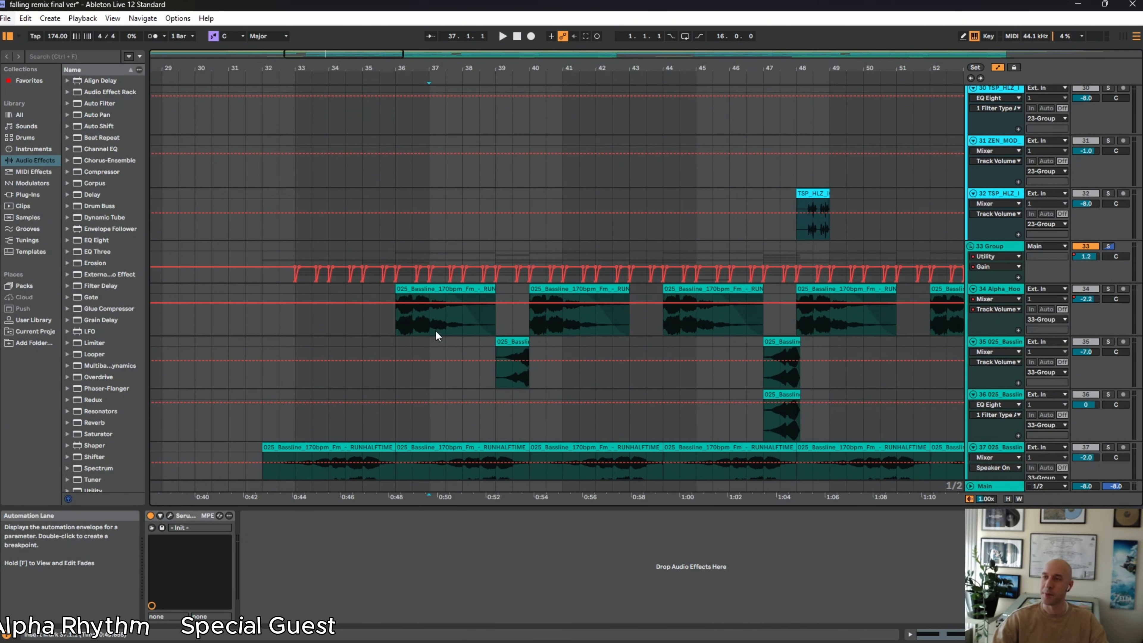
{"action": "scroll", "coordinate": [429, 332], "scroll_direction": "down", "scroll_amount": 2}
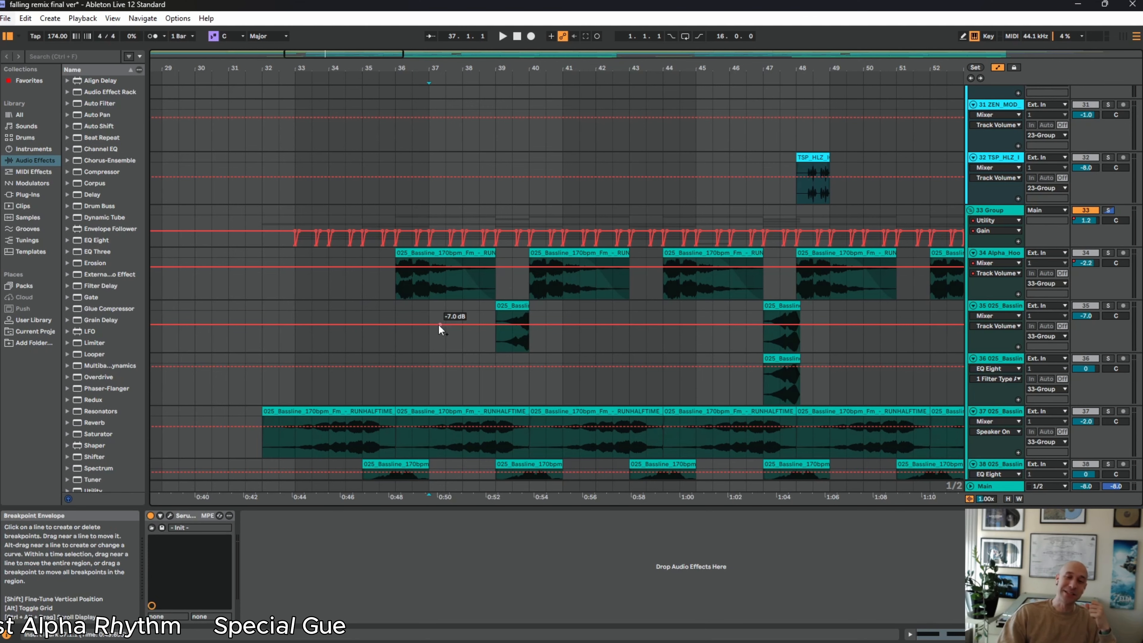
{"action": "scroll", "coordinate": [403, 343], "scroll_direction": "down", "scroll_amount": 3}
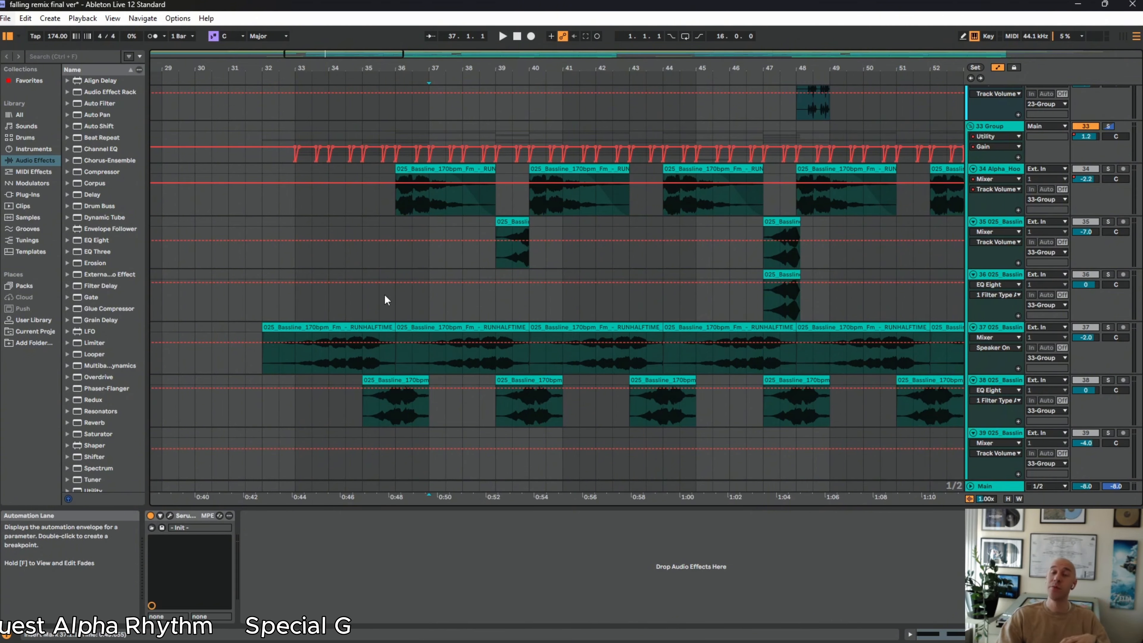
{"action": "scroll", "coordinate": [330, 346], "scroll_direction": "down", "scroll_amount": 1}
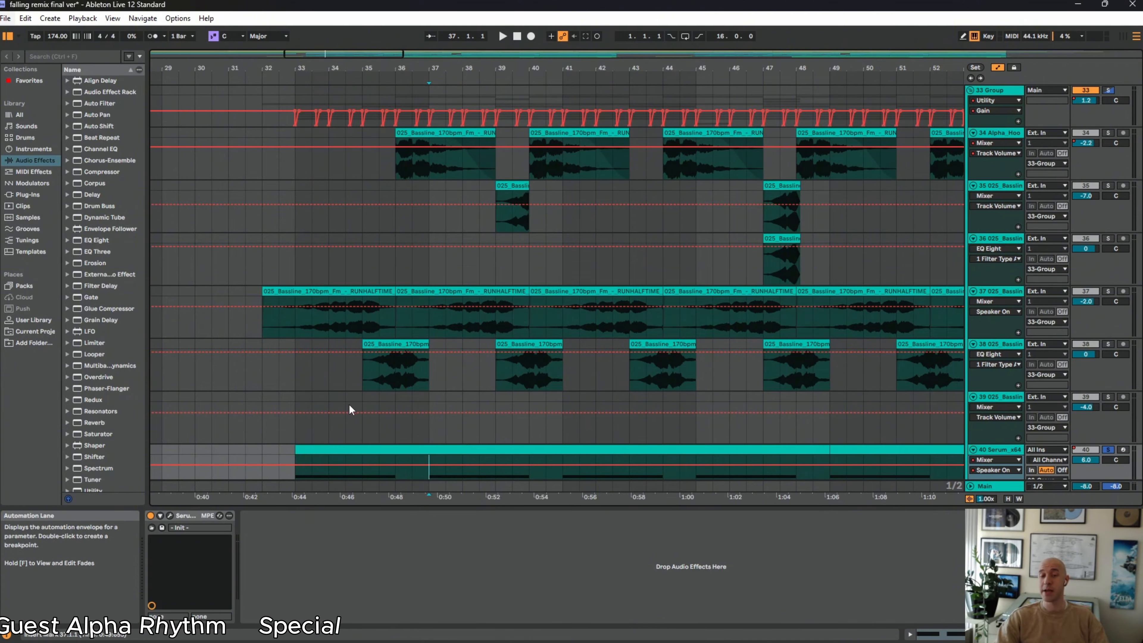
Look over the 33 Group's bassline clips and Serum tracks, down to the neighbouring 47 Group's Hive tracks
{"action": "scroll", "coordinate": [387, 365], "scroll_direction": "down", "scroll_amount": 3}
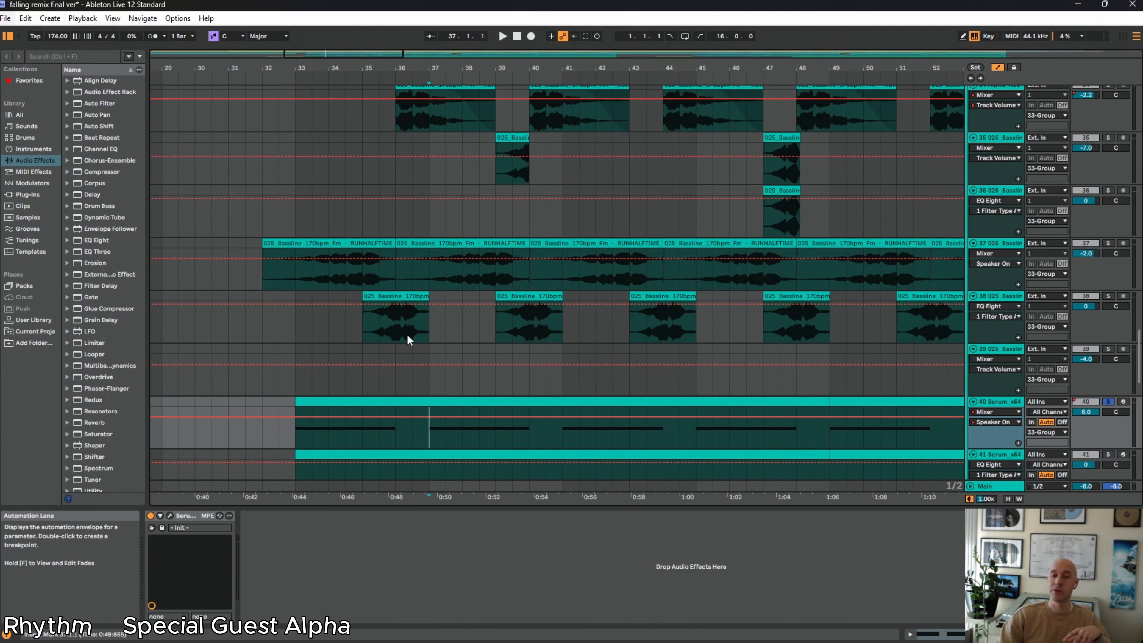
{"action": "scroll", "coordinate": [412, 306], "scroll_direction": "up", "scroll_amount": 4}
{"action": "scroll", "coordinate": [421, 357], "scroll_direction": "down", "scroll_amount": 12}
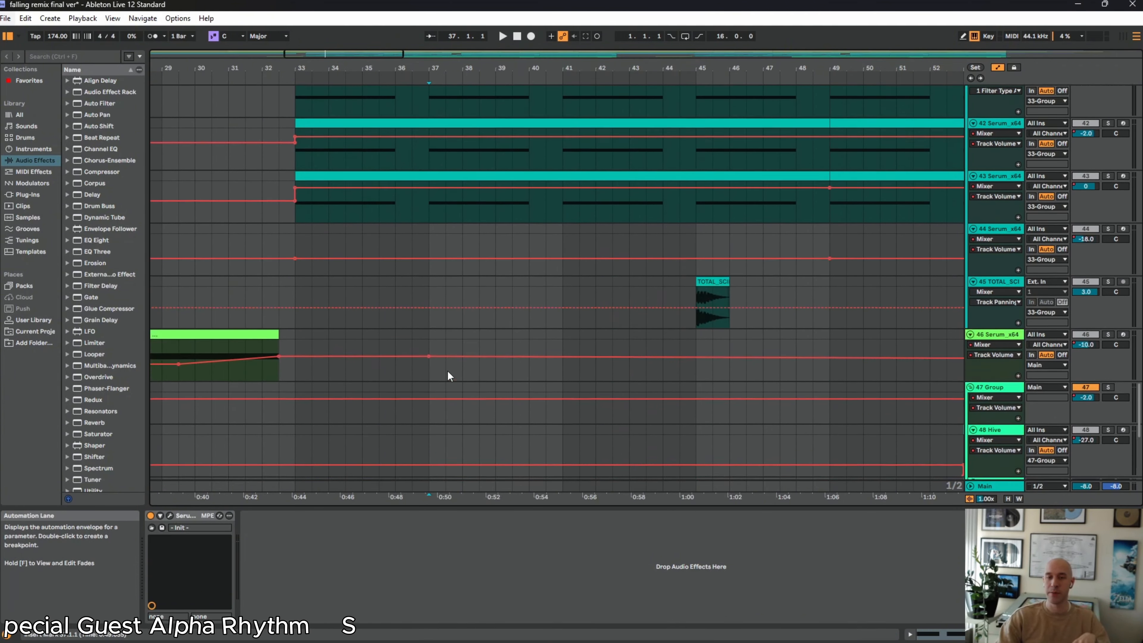
{"action": "scroll", "coordinate": [458, 379], "scroll_direction": "up", "scroll_amount": 8}
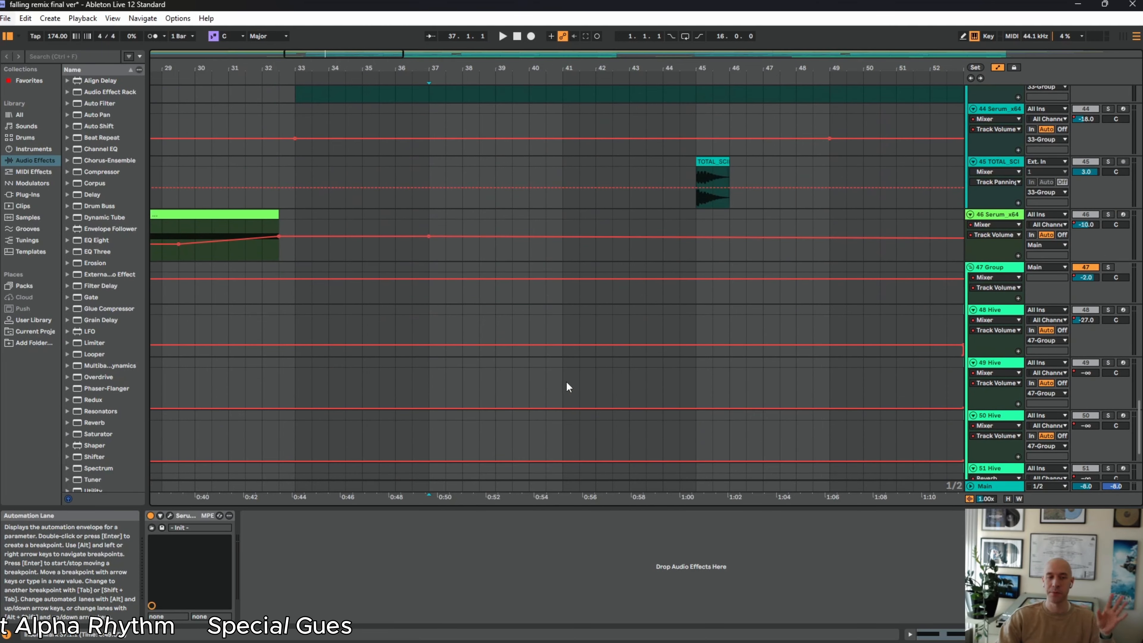
{"action": "scroll", "coordinate": [450, 324], "scroll_direction": "up", "scroll_amount": 4}
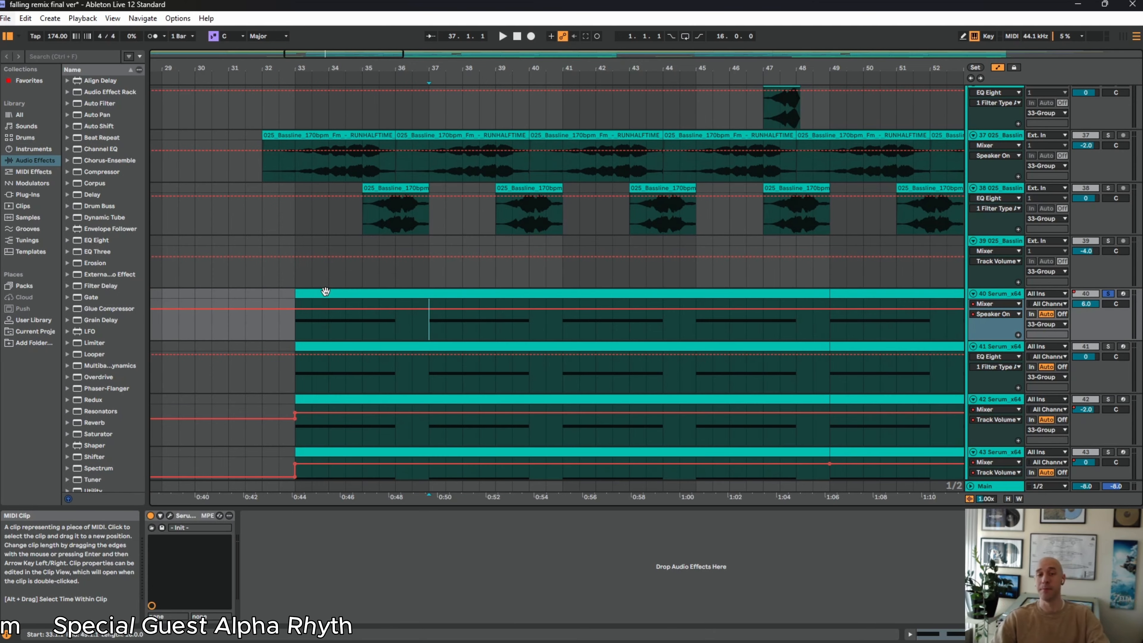
{"action": "scroll", "coordinate": [288, 288], "scroll_direction": "up", "scroll_amount": 6}
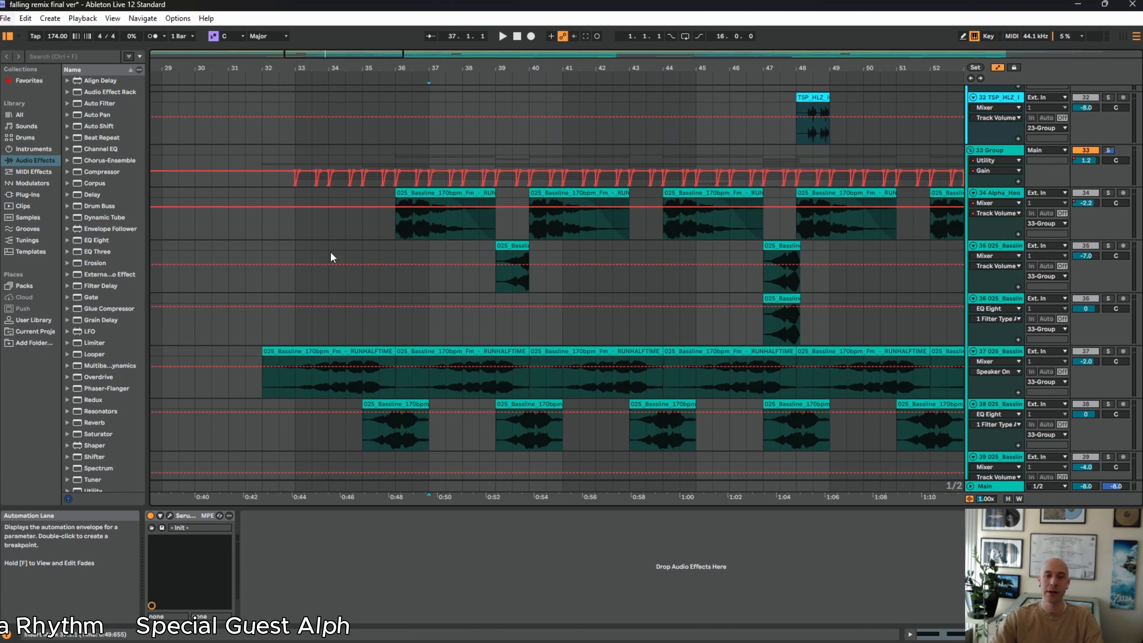
{"action": "scroll", "coordinate": [332, 257], "scroll_direction": "down", "scroll_amount": 2}
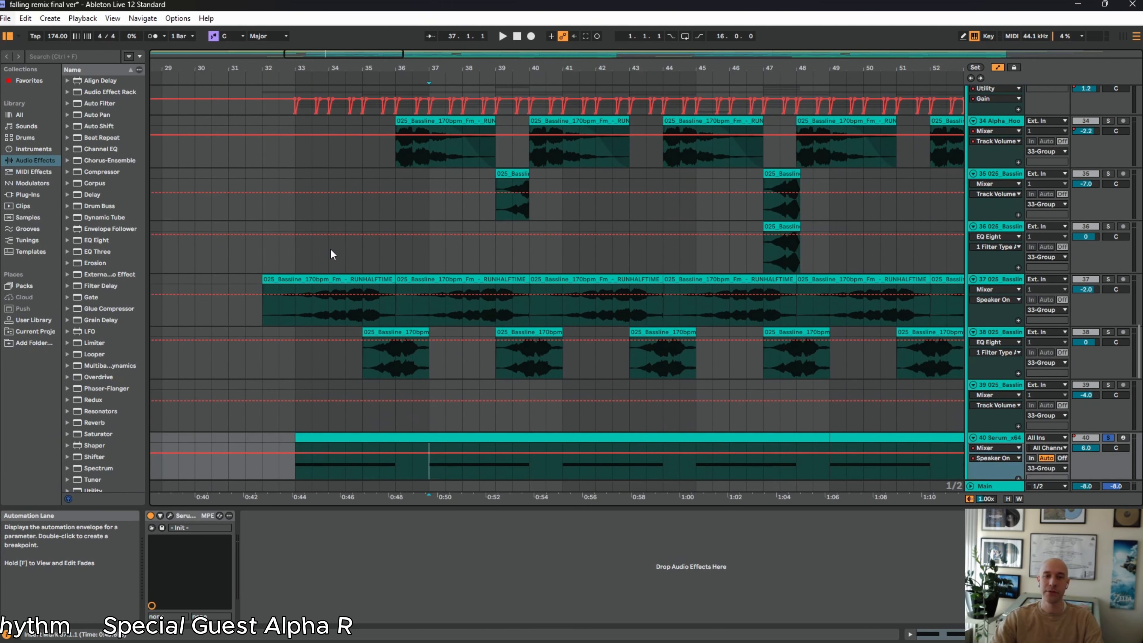
Place the insert marker at bar 32 on track 34 and frame about bars 29 to 44 of the arrangement
{"action": "left_click", "coordinate": [264, 155]}
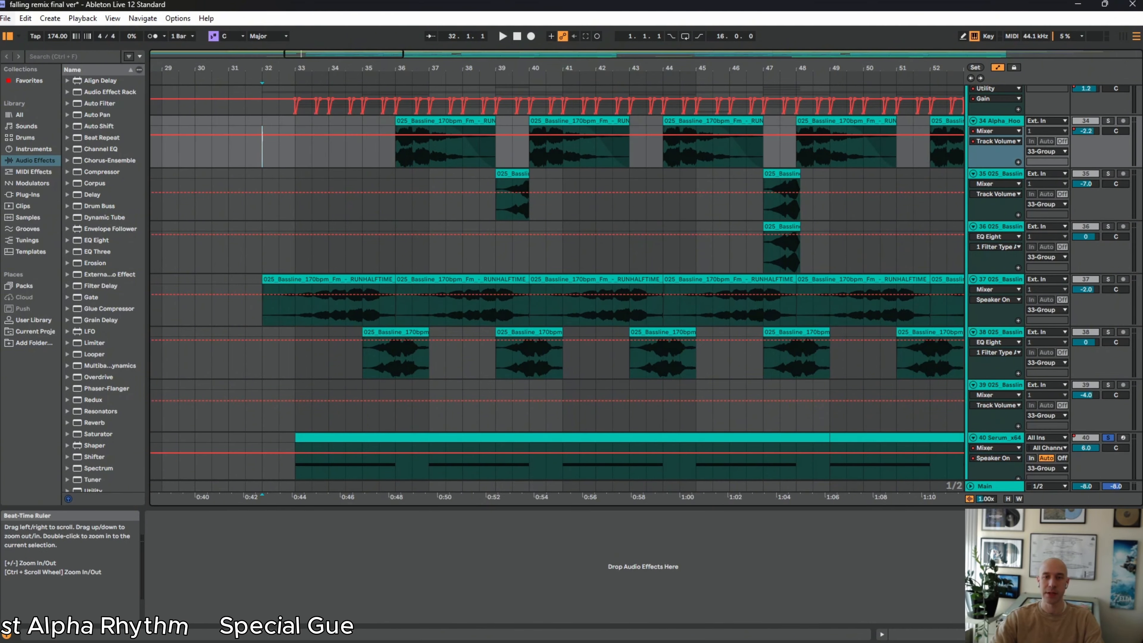
{"action": "left_click_drag", "start_coordinate": [402, 69], "coordinate": [331, 42]}
{"action": "scroll", "coordinate": [499, 408], "scroll_direction": "down", "scroll_amount": 1}
{"action": "scroll", "coordinate": [450, 391], "scroll_direction": "up", "scroll_amount": 4}
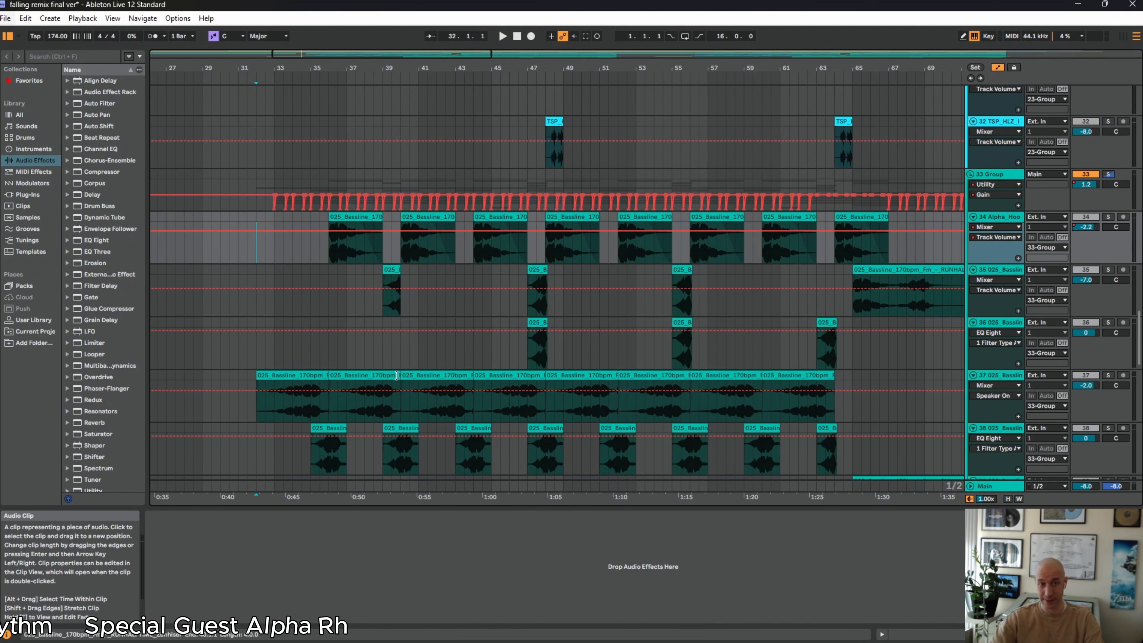
{"action": "left_click_drag", "start_coordinate": [272, 69], "coordinate": [274, 114]}
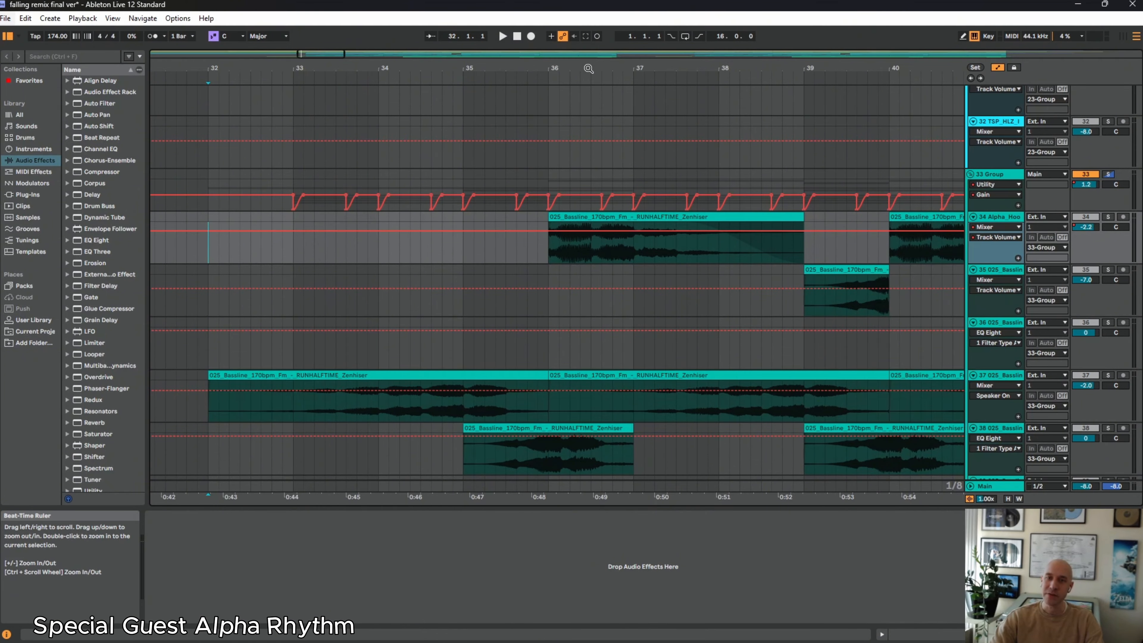
{"action": "left_click_drag", "start_coordinate": [585, 68], "coordinate": [585, 44]}
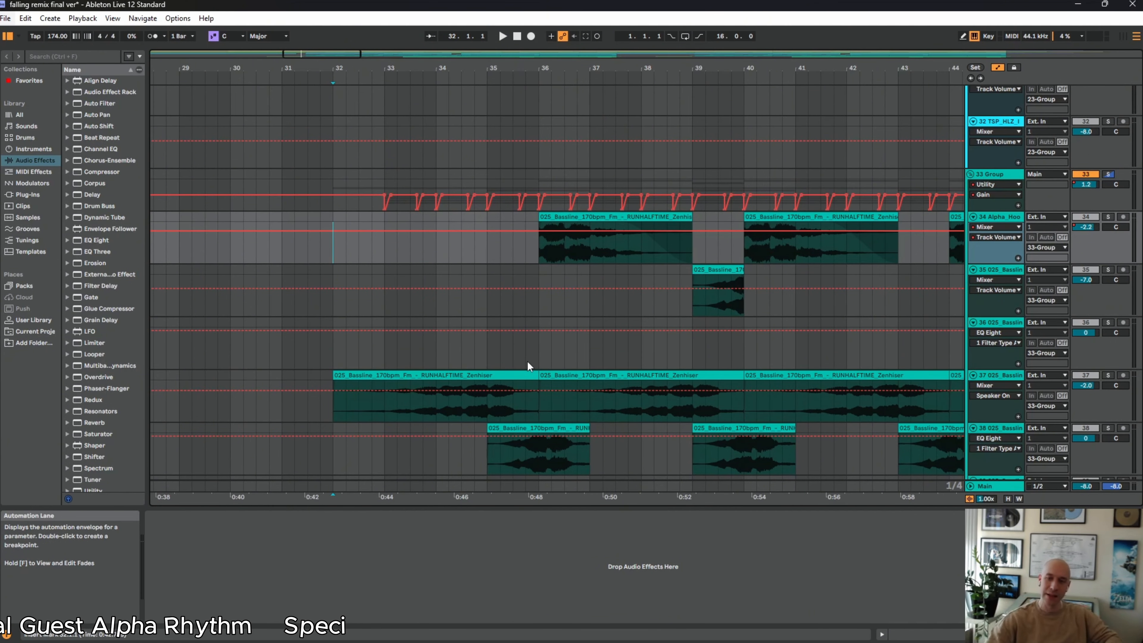
Show the sample details of the bassline clip at bar 32 on track 37, then of the clip at bar 36 on track 34
{"action": "left_click", "coordinate": [512, 375]}
{"action": "double_click", "coordinate": [512, 376]}
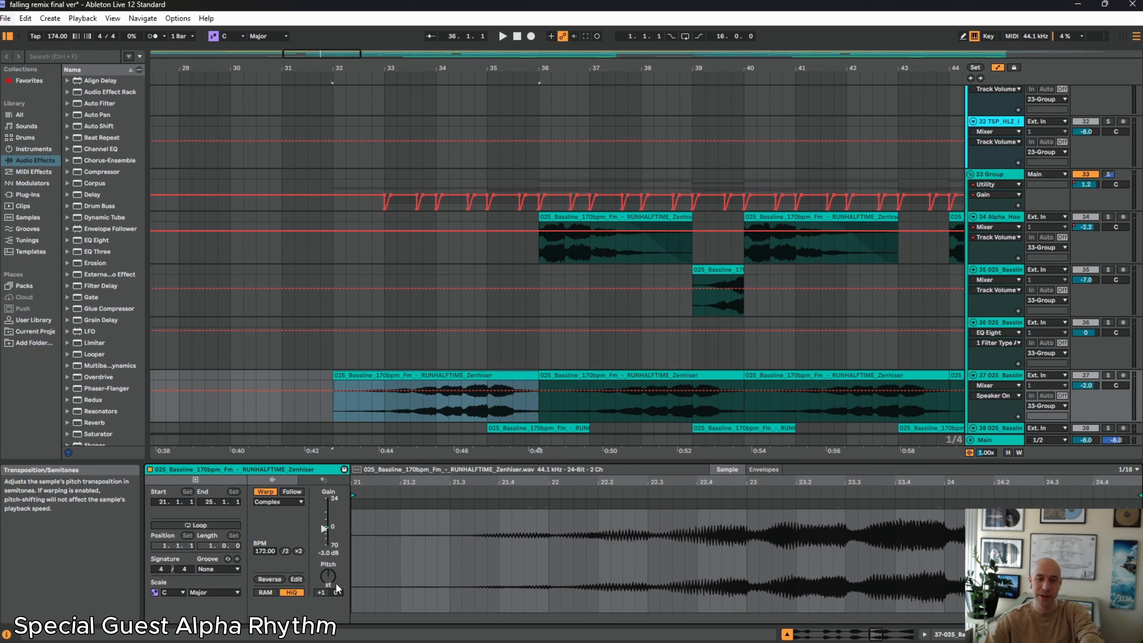
{"action": "left_click", "coordinate": [590, 227]}
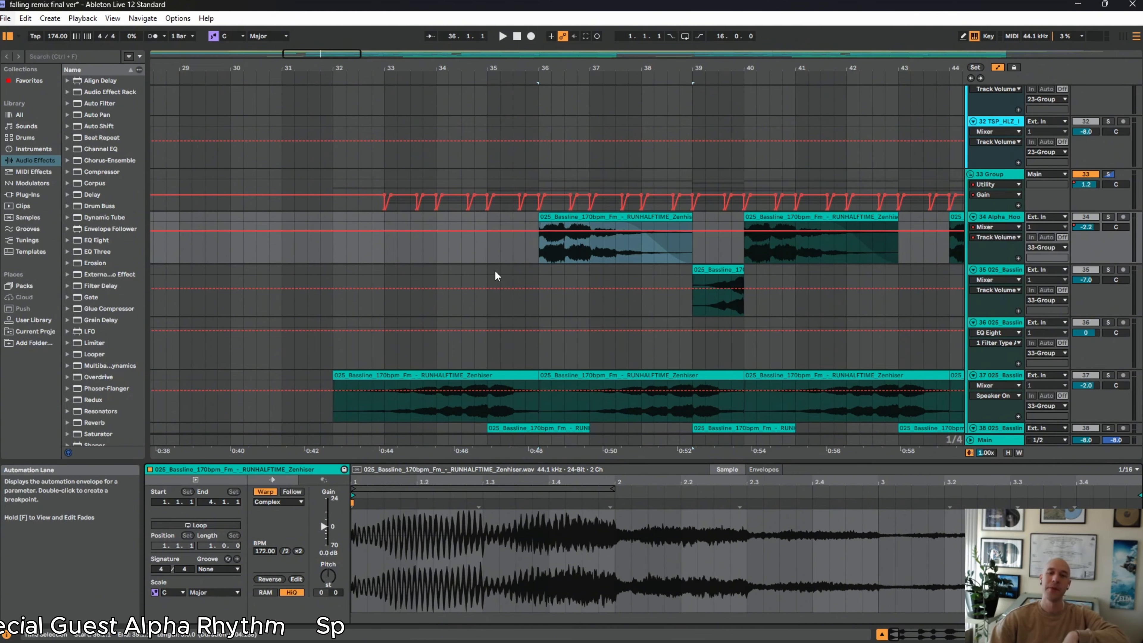
Solo the whole 33 Group and play it from bar 32 to about bar 40
{"action": "left_click", "coordinate": [1110, 175]}
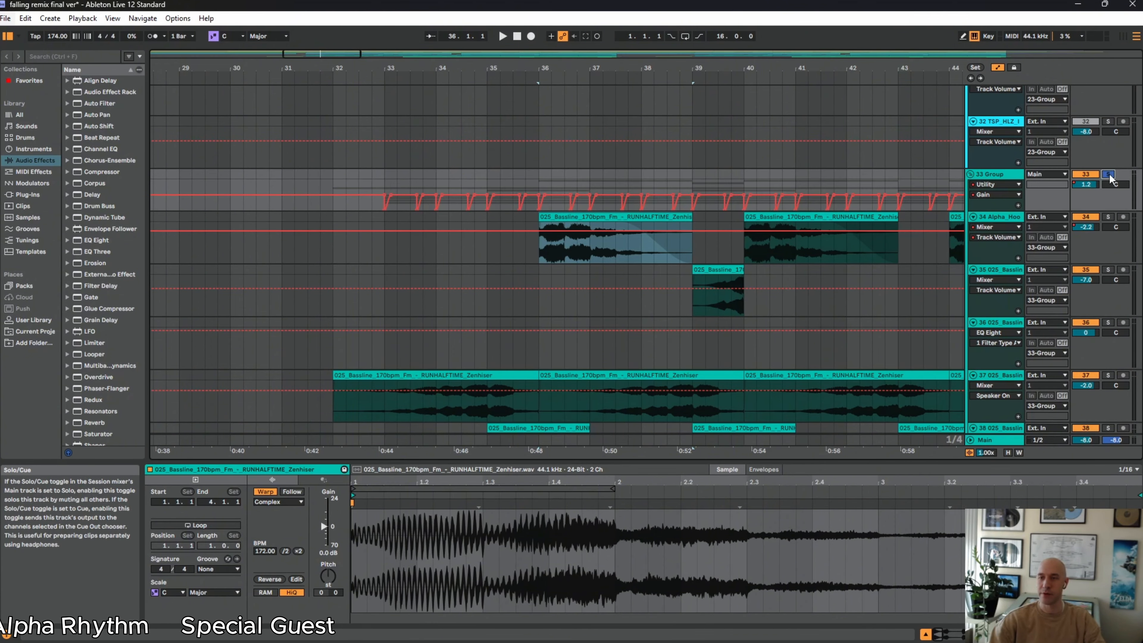
{"action": "left_click", "coordinate": [335, 209]}
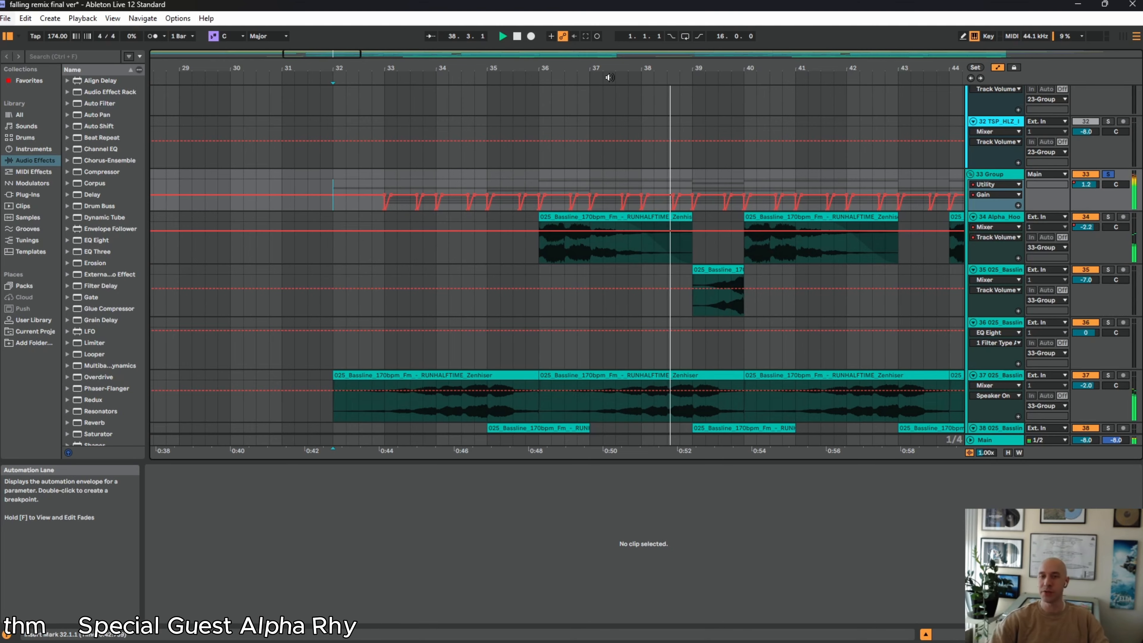
{"action": "double_click", "coordinate": [519, 39]}
Frame about bars 27 to 51 and compare the first bassline clip on track 37 with the other bassline clips and Serum notes
{"action": "left_click_drag", "start_coordinate": [546, 69], "coordinate": [456, 49]}
{"action": "scroll", "coordinate": [537, 275], "scroll_direction": "down", "scroll_amount": 3}
{"action": "scroll", "coordinate": [531, 288], "scroll_direction": "down", "scroll_amount": 3}
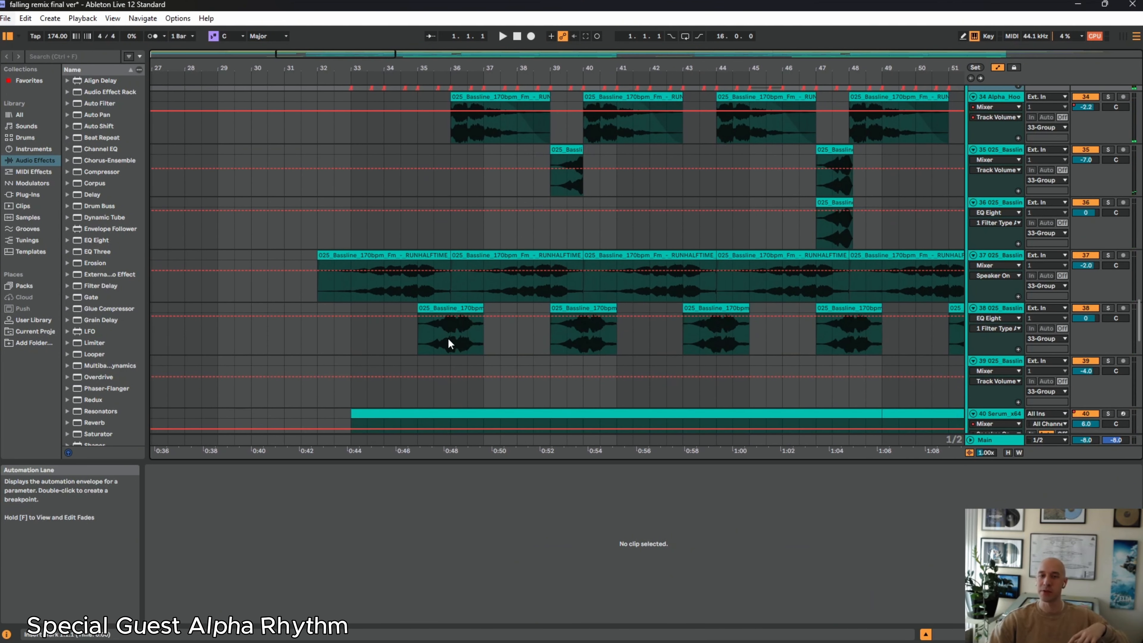
{"action": "scroll", "coordinate": [491, 327], "scroll_direction": "up", "scroll_amount": 3}
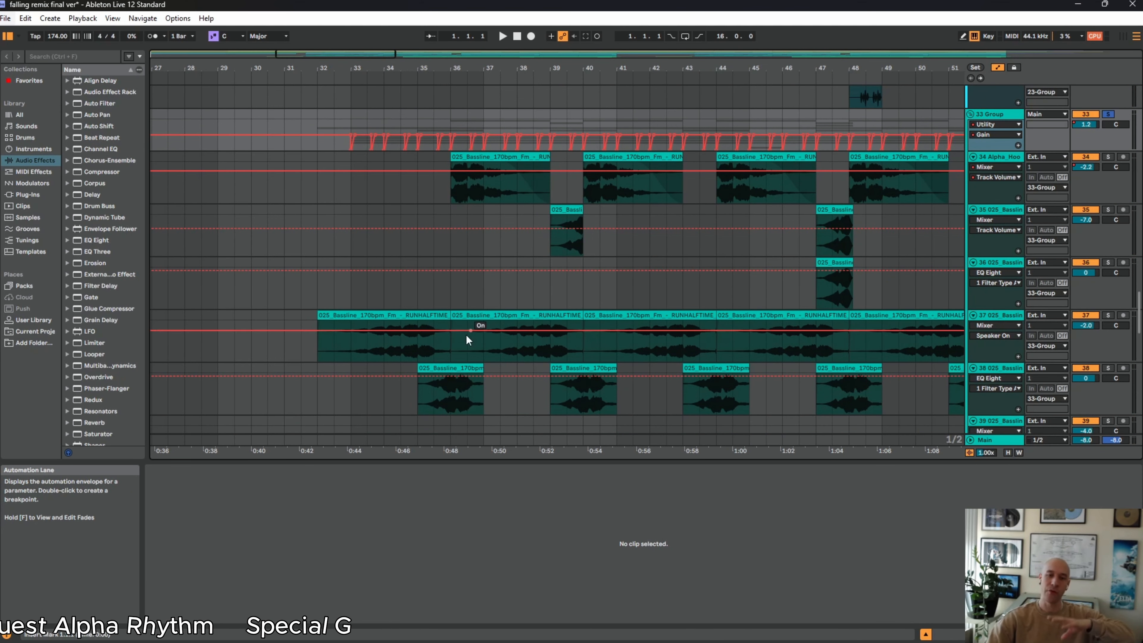
{"action": "left_click", "coordinate": [436, 317]}
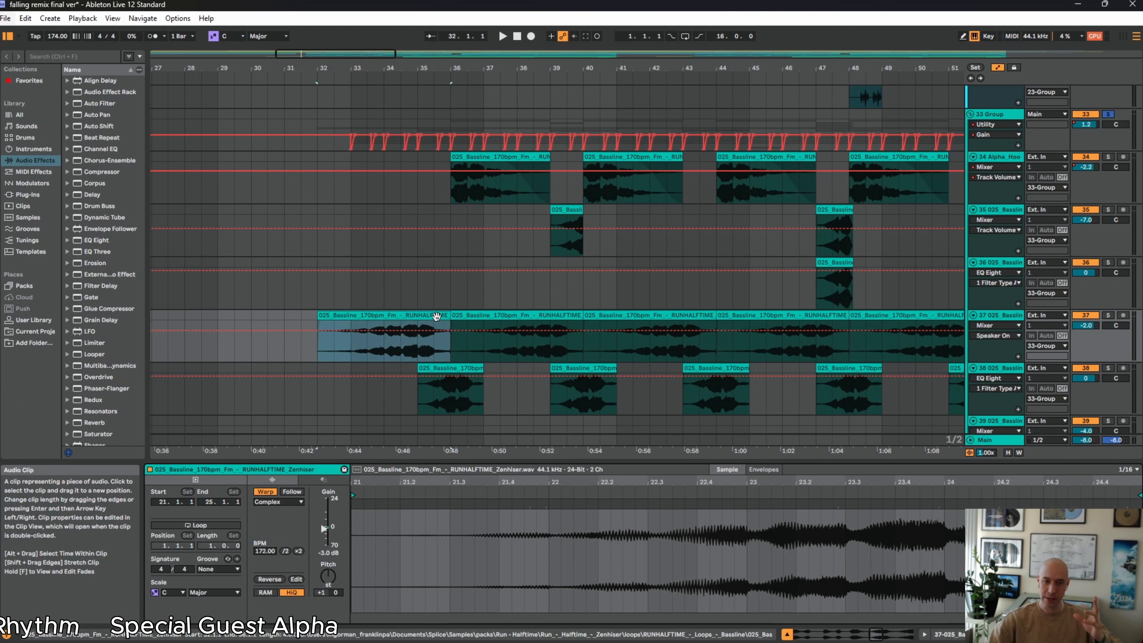
{"action": "scroll", "coordinate": [463, 378], "scroll_direction": "down", "scroll_amount": 6}
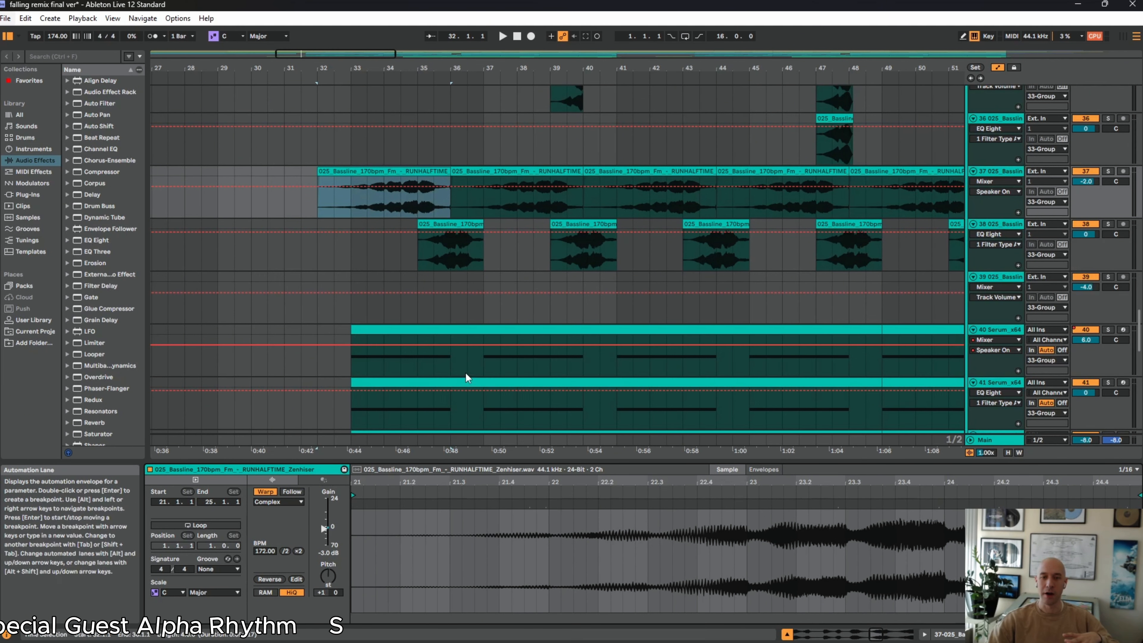
{"action": "scroll", "coordinate": [478, 376], "scroll_direction": "up", "scroll_amount": 4}
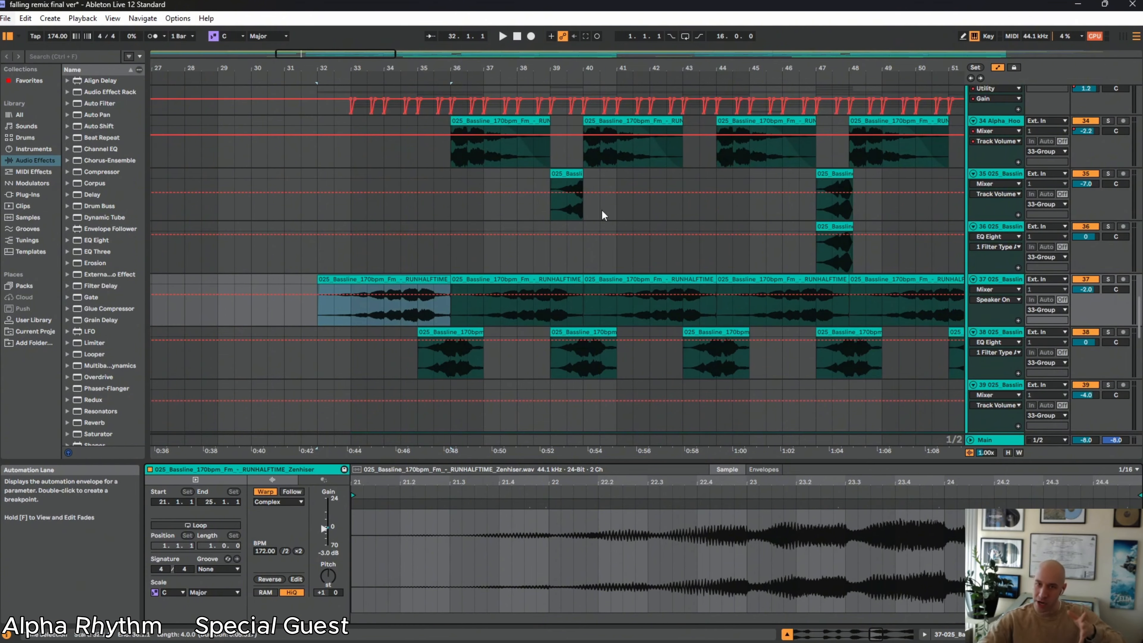
{"action": "scroll", "coordinate": [600, 212], "scroll_direction": "up", "scroll_amount": 3}
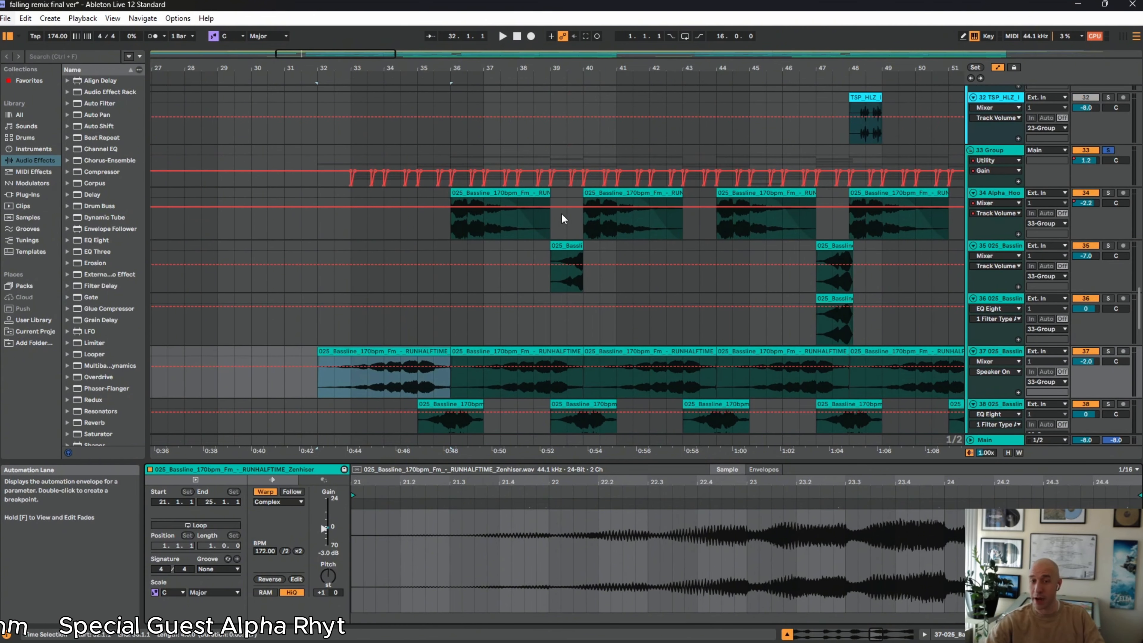
Show the 33 Group's Utility device and examine its Gain automation dip at bar 33 up close
{"action": "left_click", "coordinate": [317, 153]}
{"action": "left_click", "coordinate": [1019, 154]}
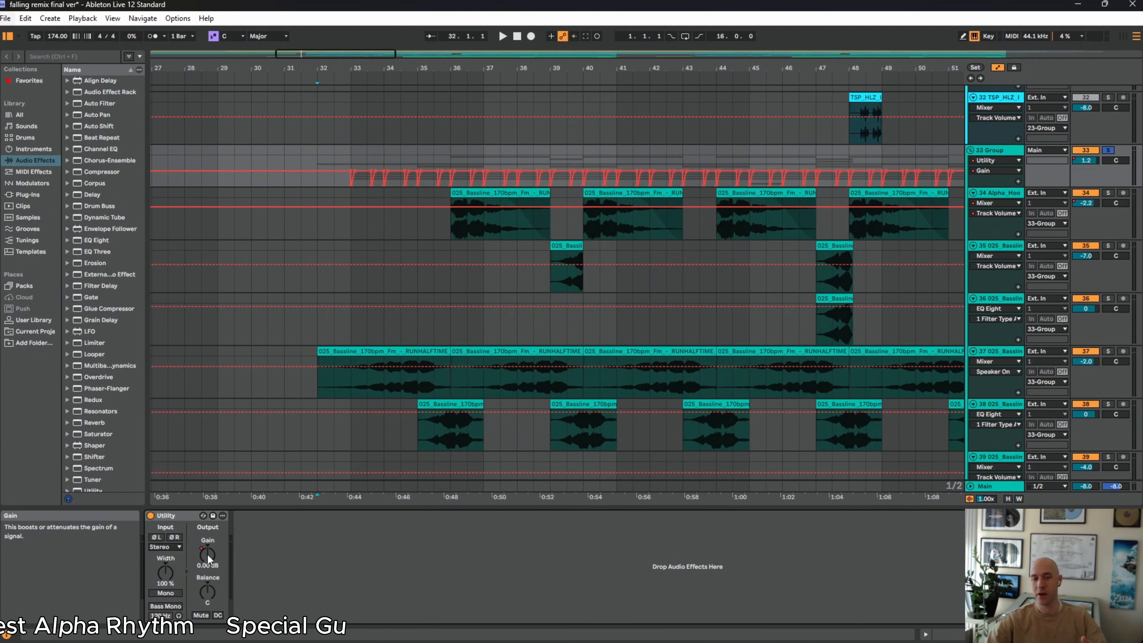
{"action": "left_click_drag", "start_coordinate": [412, 67], "coordinate": [465, 97]}
{"action": "scroll", "coordinate": [566, 171], "scroll_direction": "up", "scroll_amount": 5}
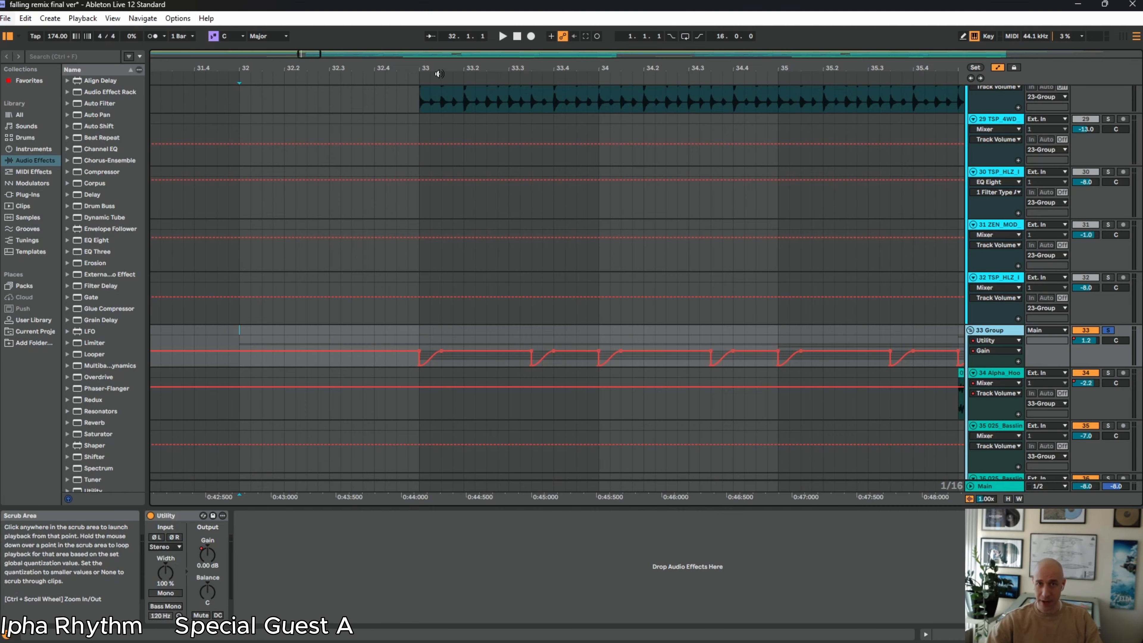
{"action": "left_click_drag", "start_coordinate": [433, 66], "coordinate": [446, 102]}
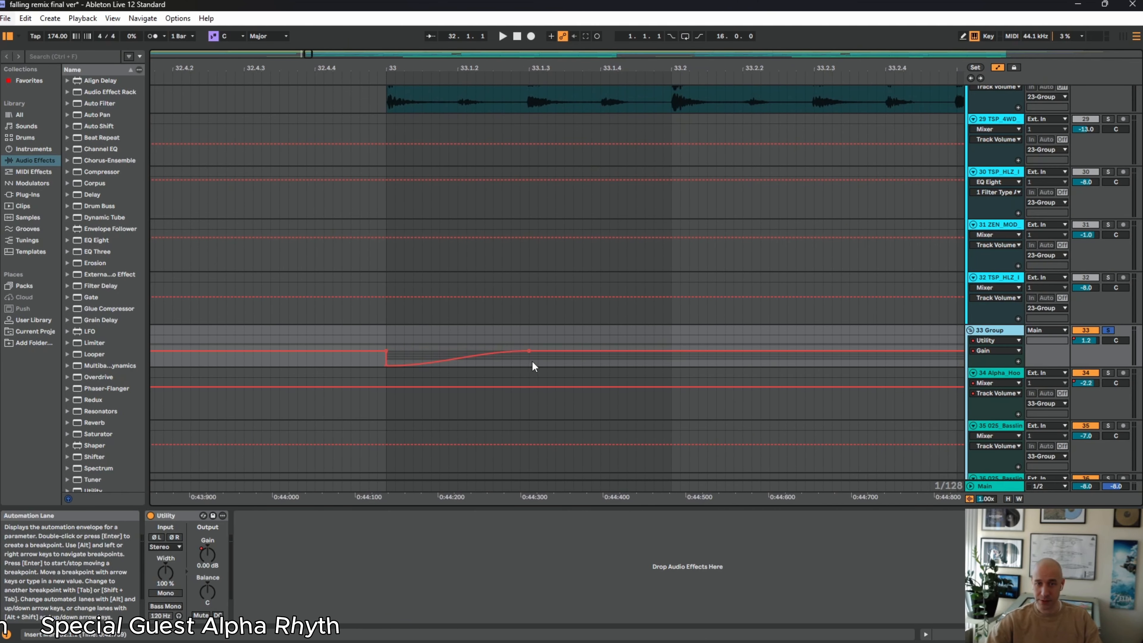
Try a rising curve shape in the 33 Group's Utility Gain automation from 33.1.3 to 33.2, and undo it
{"action": "left_click_drag", "start_coordinate": [532, 361], "coordinate": [674, 359]}
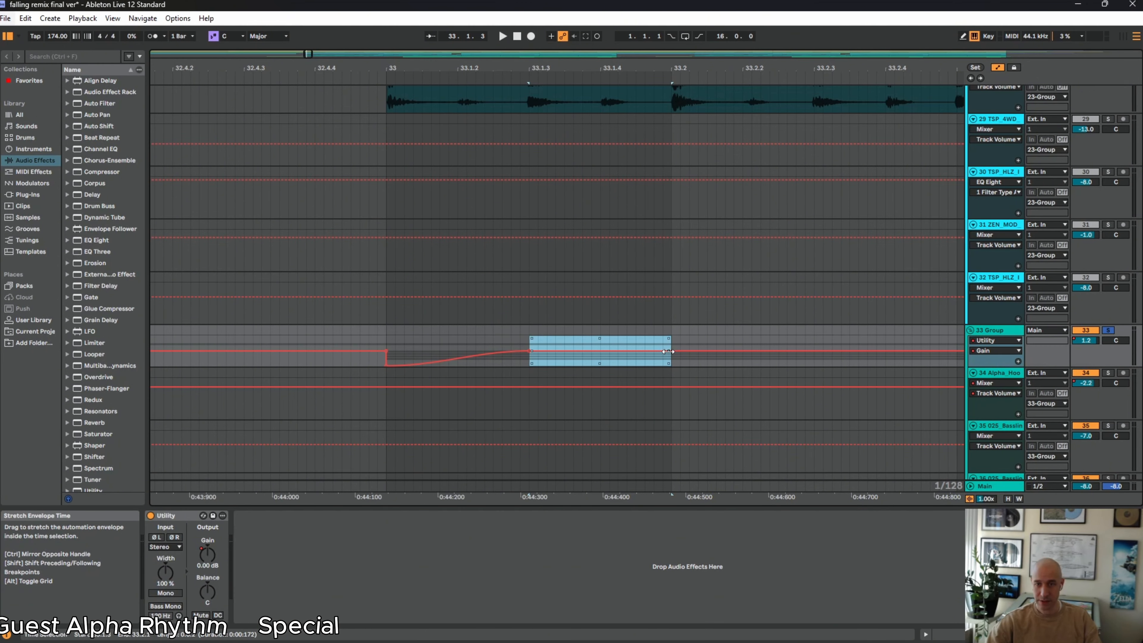
{"action": "right_click", "coordinate": [664, 351]}
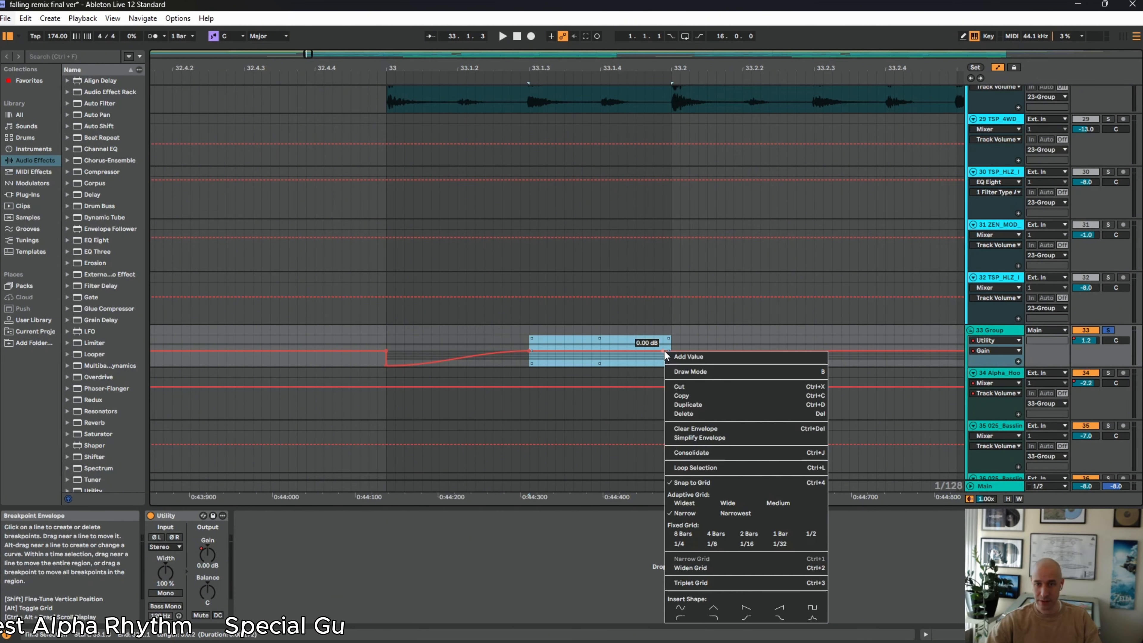
{"action": "left_click", "coordinate": [742, 620]}
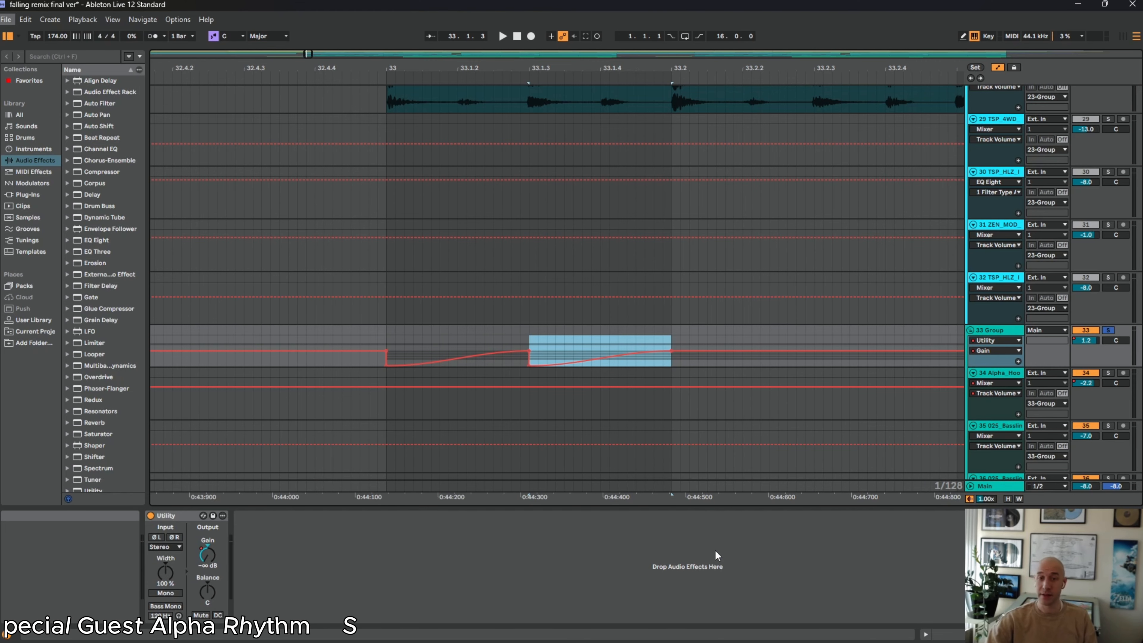
{"action": "key", "text": "ctrl+z"}
{"action": "left_click", "coordinate": [657, 332]}
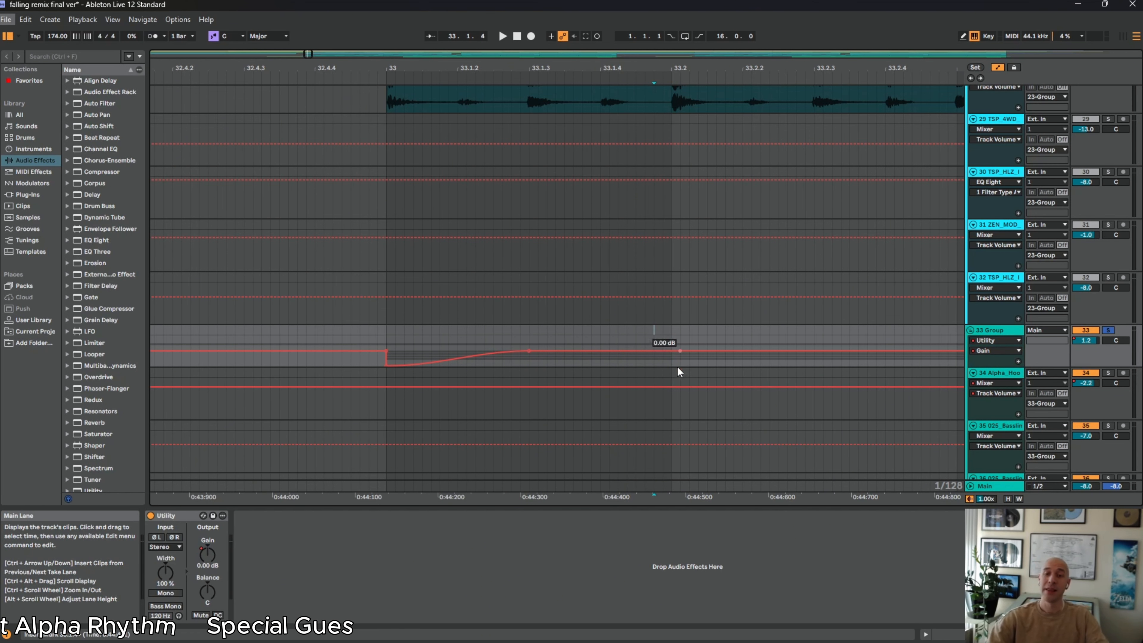
Compare the kick hits in the drum loops on tracks 24 to 28 with the 33 Group's Gain automation dip at bar 33
{"action": "scroll", "coordinate": [654, 334], "scroll_direction": "up", "scroll_amount": 7}
{"action": "scroll", "coordinate": [618, 350], "scroll_direction": "up", "scroll_amount": 8}
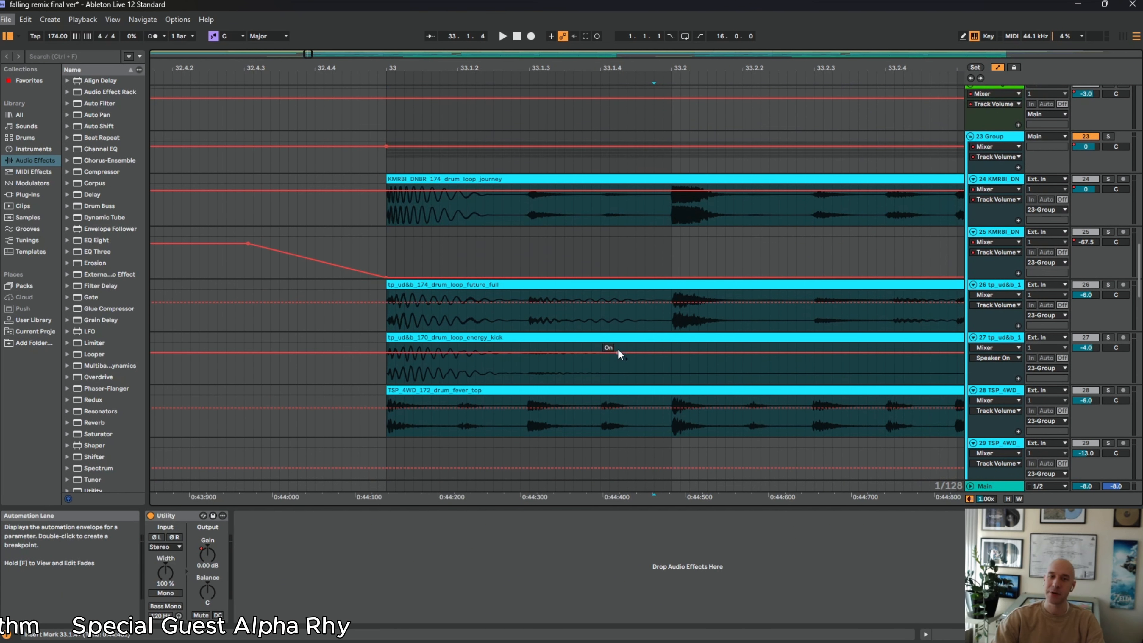
{"action": "scroll", "coordinate": [576, 254], "scroll_direction": "up", "scroll_amount": 2}
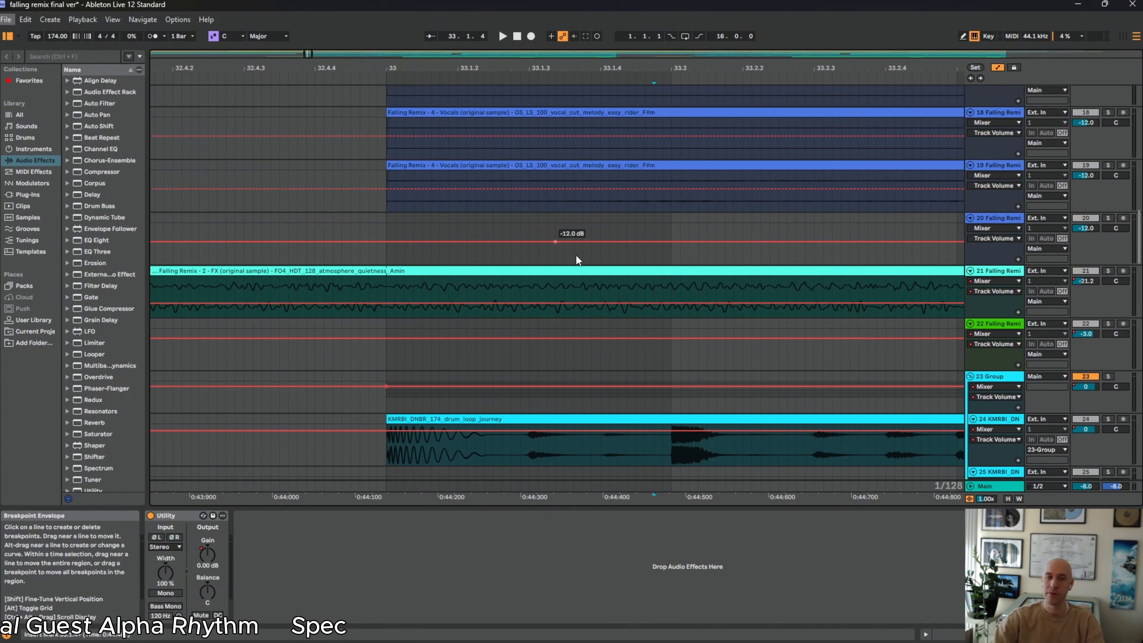
{"action": "scroll", "coordinate": [569, 263], "scroll_direction": "down", "scroll_amount": 5}
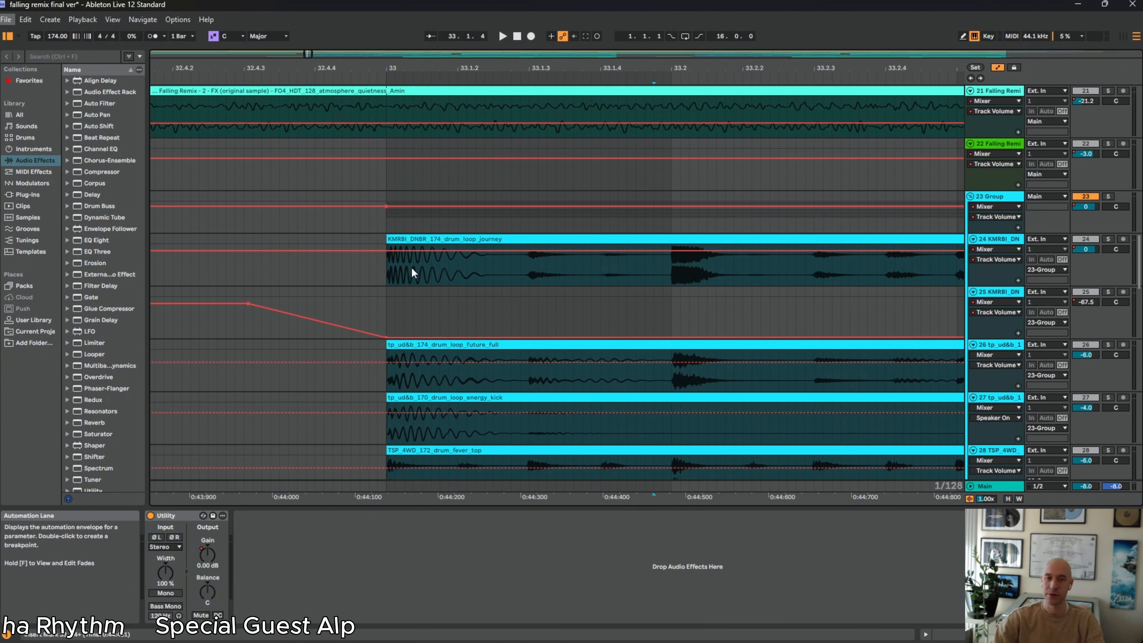
{"action": "scroll", "coordinate": [411, 259], "scroll_direction": "down", "scroll_amount": 5}
{"action": "scroll", "coordinate": [414, 288], "scroll_direction": "down", "scroll_amount": 5}
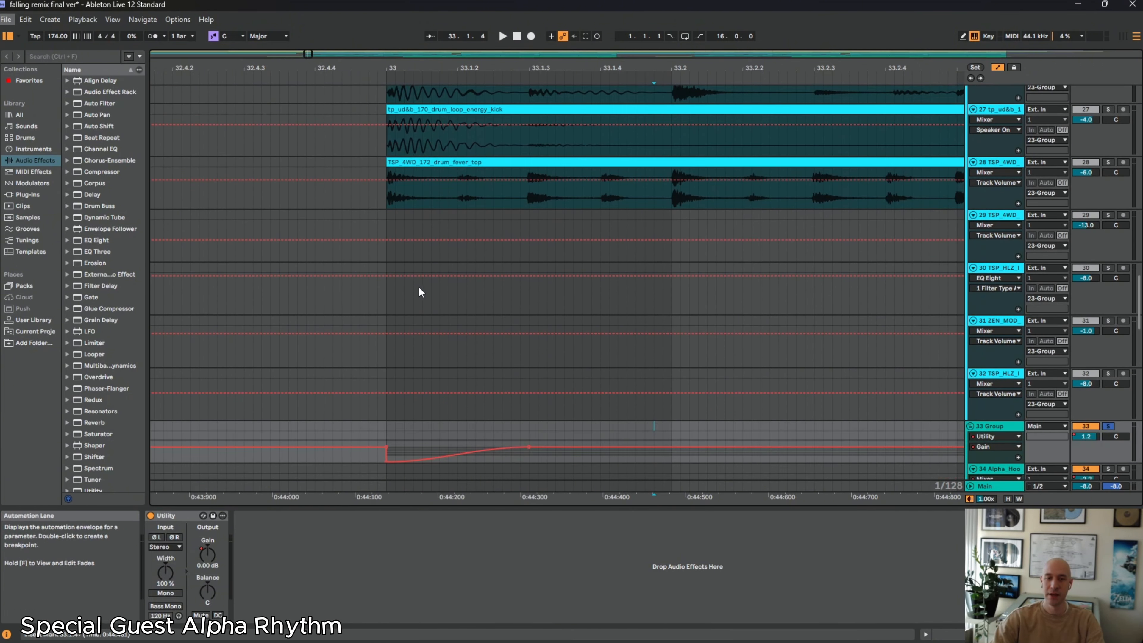
{"action": "scroll", "coordinate": [427, 381], "scroll_direction": "up", "scroll_amount": 3}
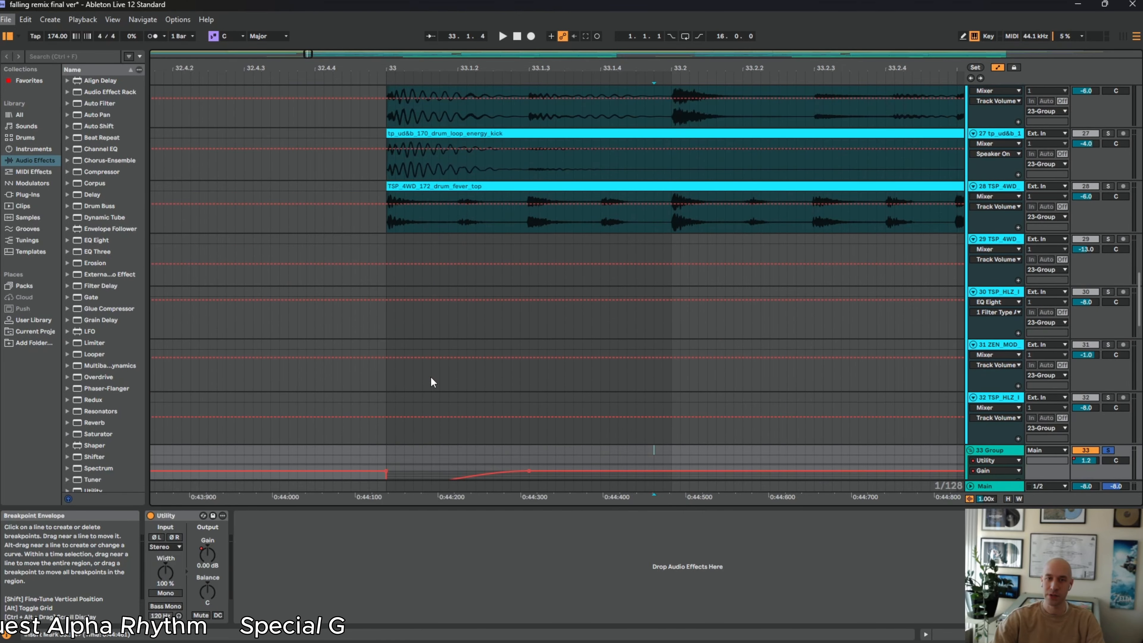
{"action": "scroll", "coordinate": [494, 455], "scroll_direction": "up", "scroll_amount": 2}
{"action": "scroll", "coordinate": [496, 437], "scroll_direction": "up", "scroll_amount": 3}
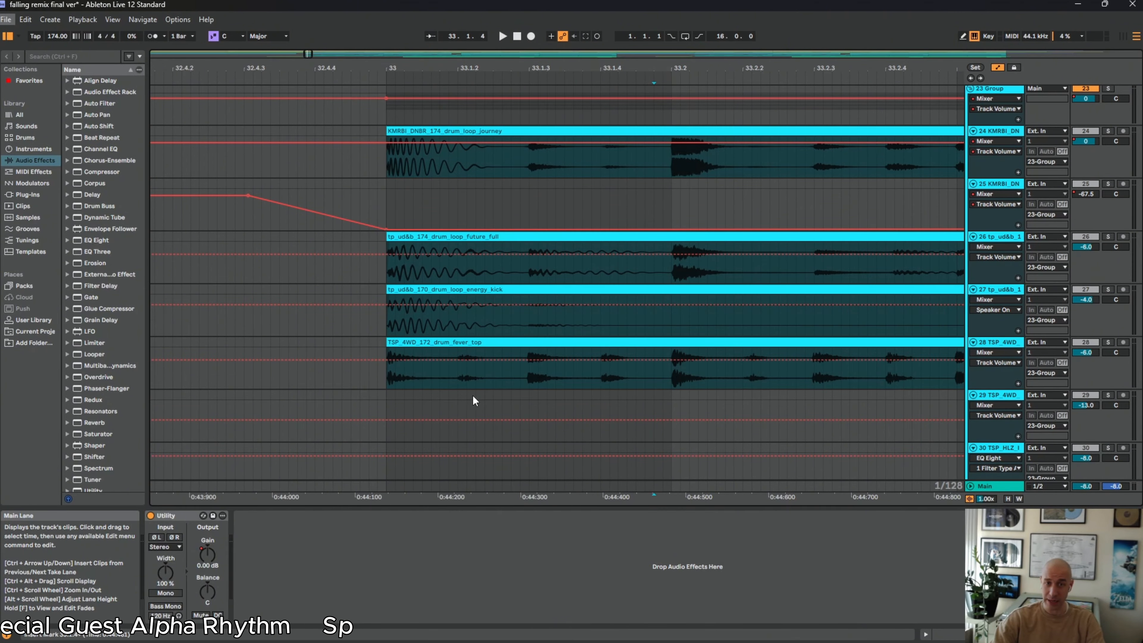
{"action": "scroll", "coordinate": [473, 395], "scroll_direction": "down", "scroll_amount": 15}
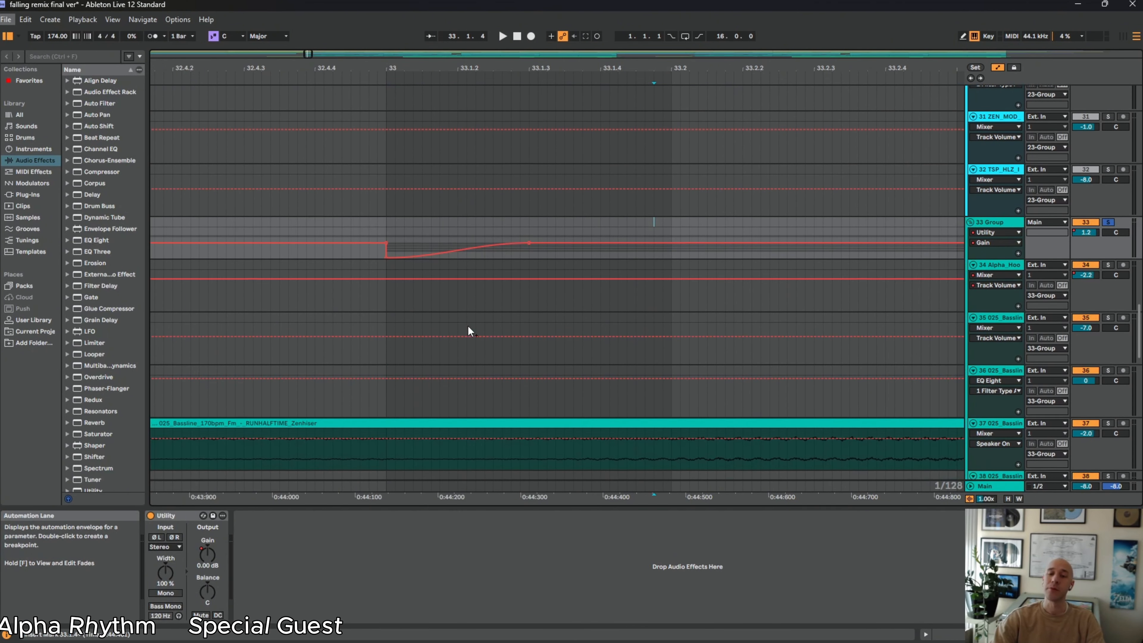
{"action": "scroll", "coordinate": [468, 327], "scroll_direction": "down", "scroll_amount": 2}
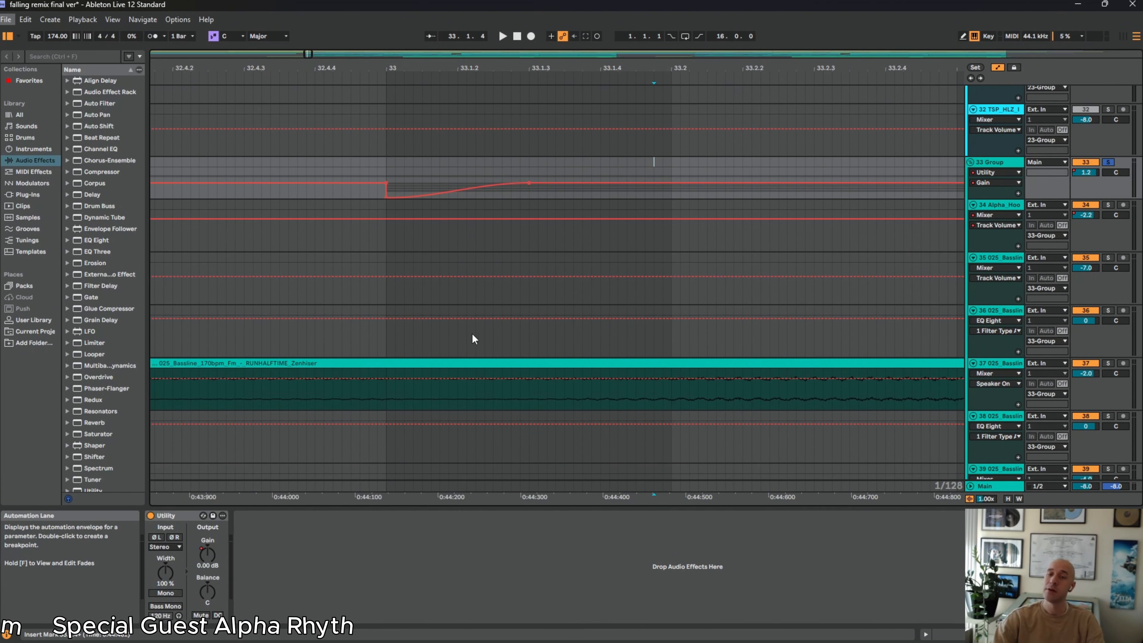
Select the 33 Group's Gain automation dip from 33 to 33.1.3 and examine its curve and transform handles up close
{"action": "left_click_drag", "start_coordinate": [444, 65], "coordinate": [444, 50]}
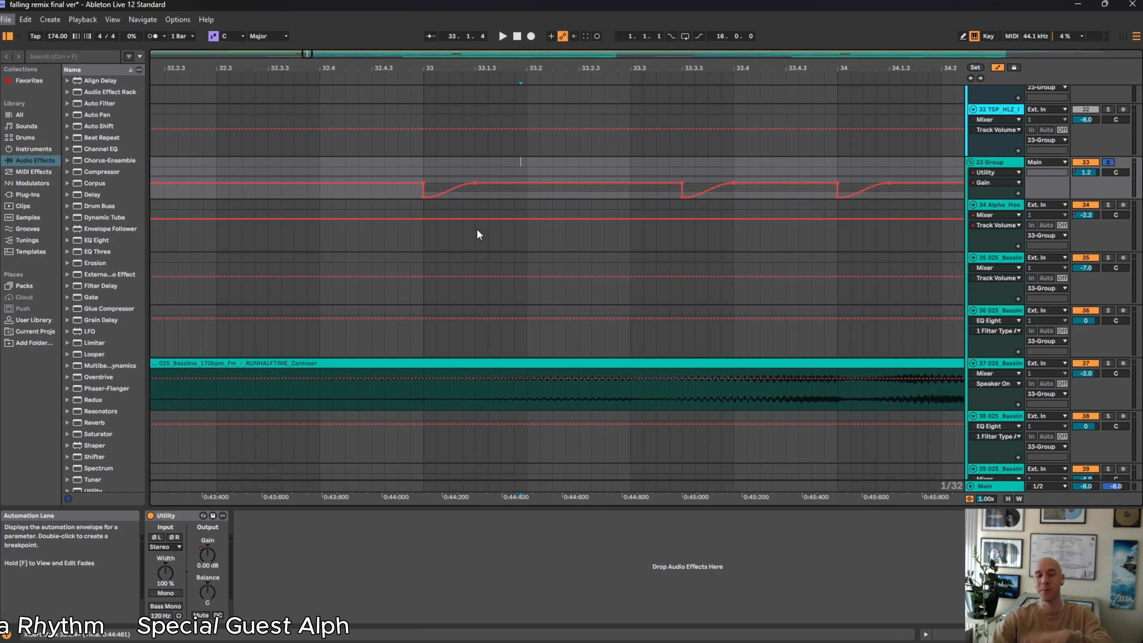
{"action": "scroll", "coordinate": [463, 232], "scroll_direction": "down", "scroll_amount": 3}
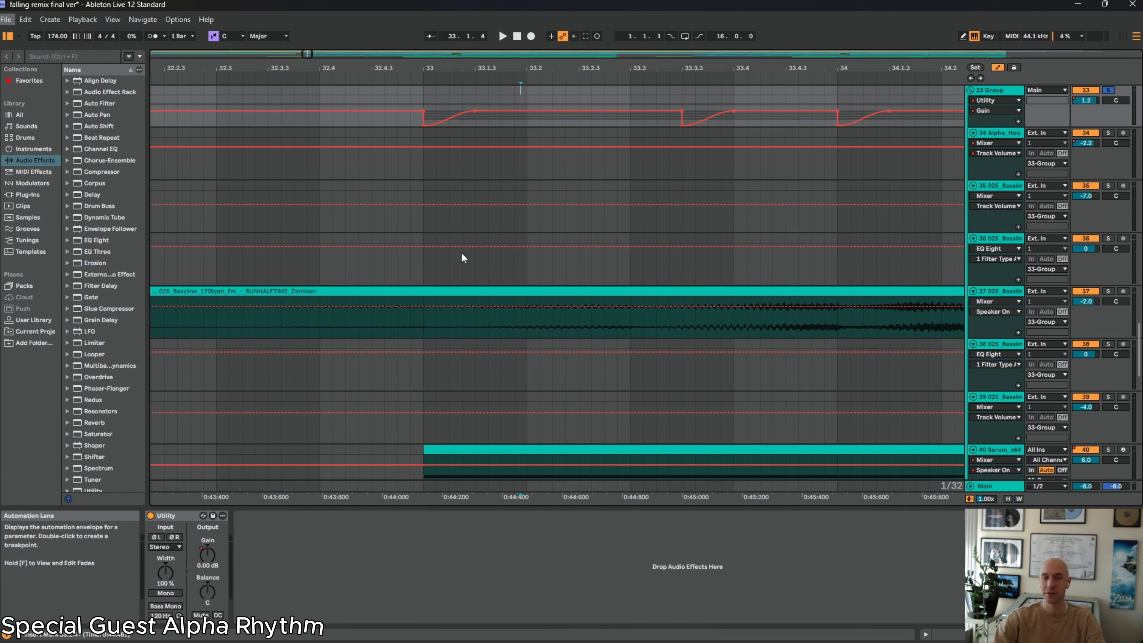
{"action": "left_click", "coordinate": [489, 120]}
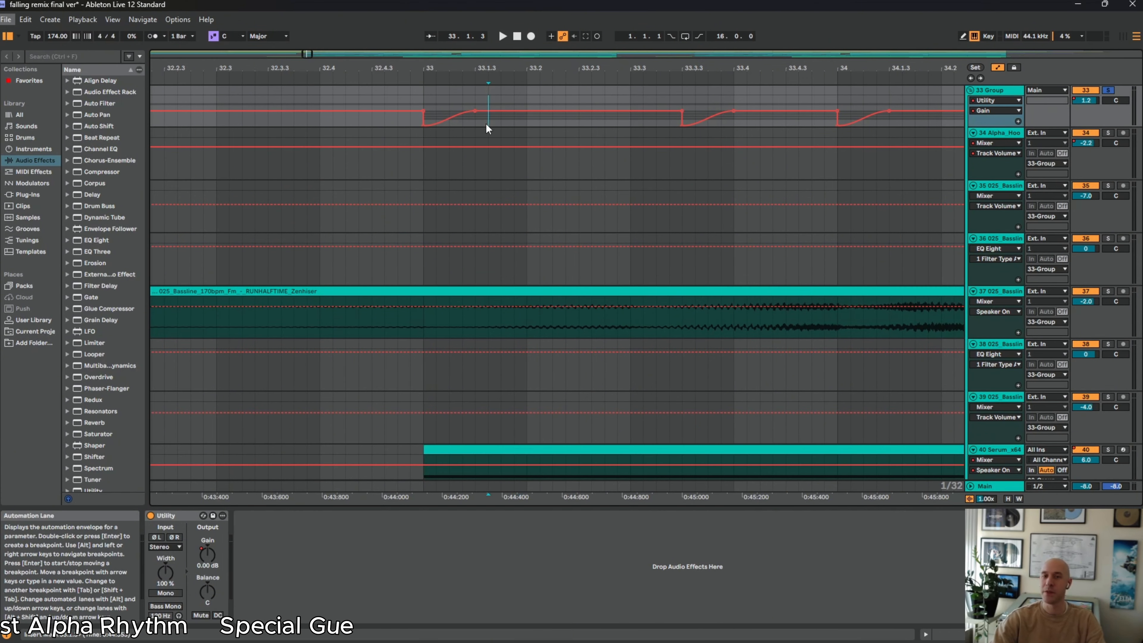
{"action": "left_click_drag", "start_coordinate": [475, 118], "coordinate": [419, 120]}
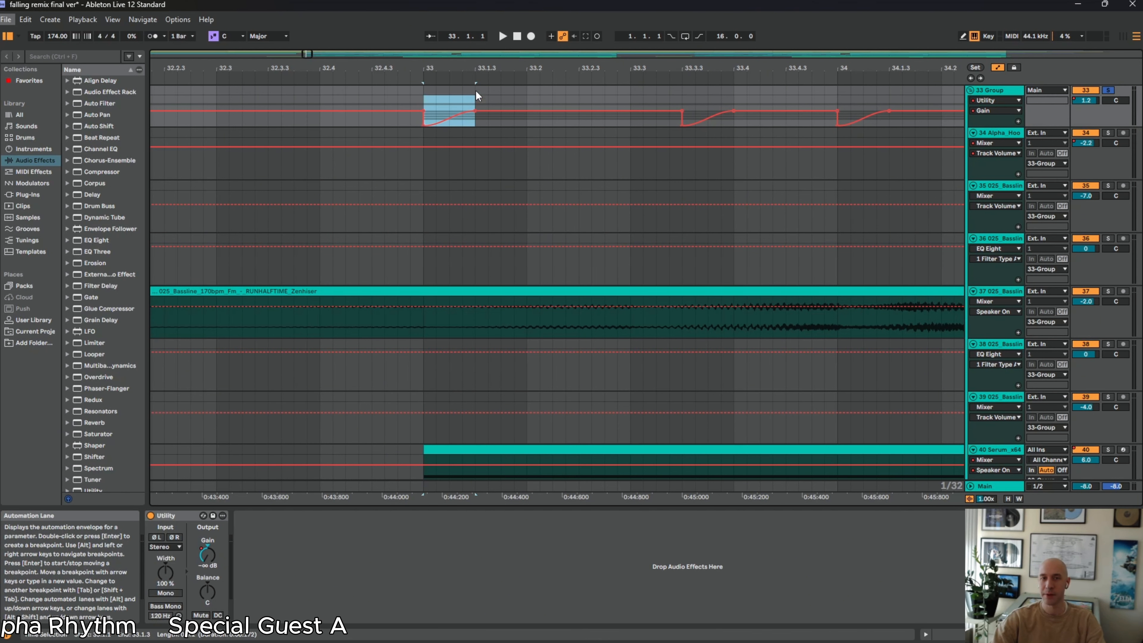
{"action": "scroll", "coordinate": [494, 112], "scroll_direction": "up", "scroll_amount": 5}
{"action": "left_click_drag", "start_coordinate": [494, 119], "coordinate": [284, 114]}
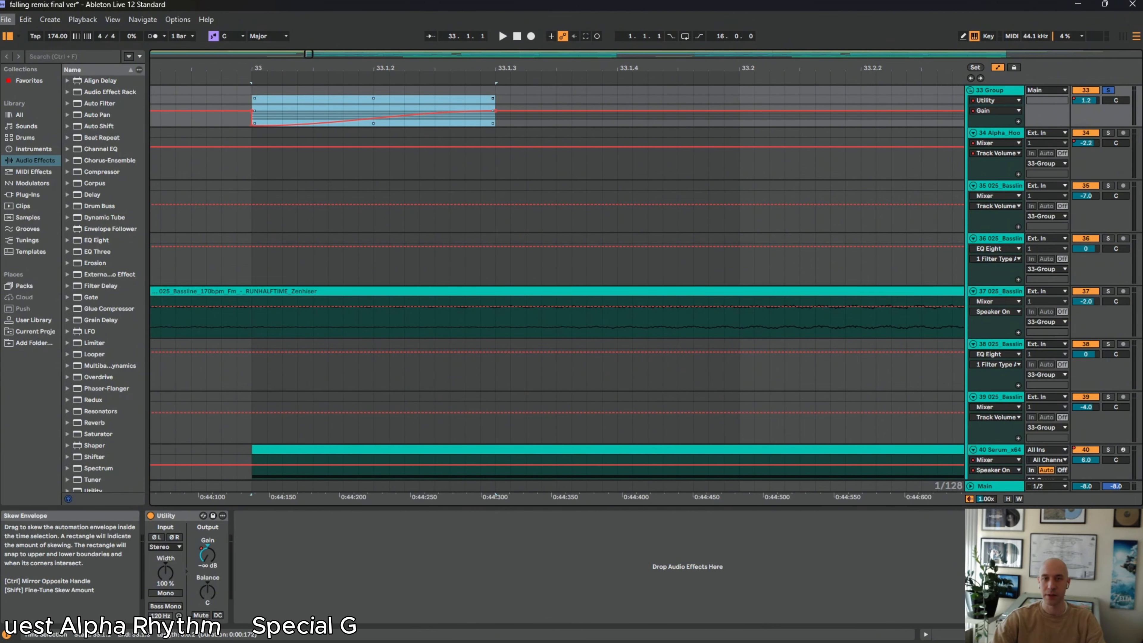
{"action": "left_click_drag", "start_coordinate": [493, 103], "coordinate": [493, 98]}
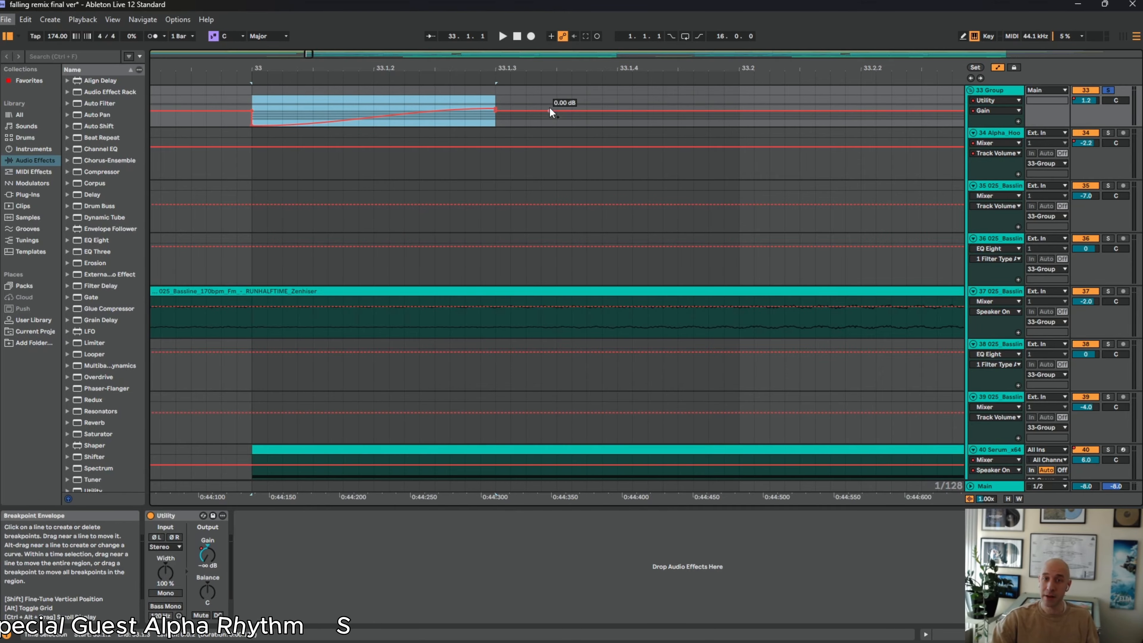
{"action": "left_click", "coordinate": [529, 128]}
Solo track 34 and play its first bassline clip at bar 36
{"action": "scroll", "coordinate": [529, 153], "scroll_direction": "down", "scroll_amount": 2}
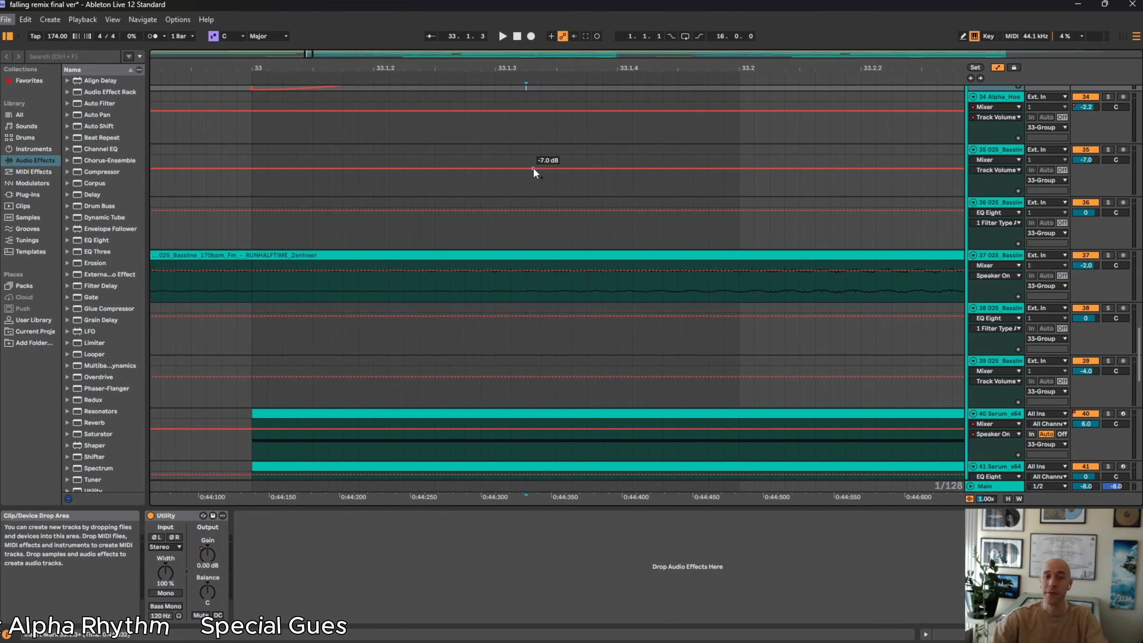
{"action": "left_click_drag", "start_coordinate": [476, 68], "coordinate": [476, 50]}
{"action": "scroll", "coordinate": [854, 294], "scroll_direction": "up", "scroll_amount": 4}
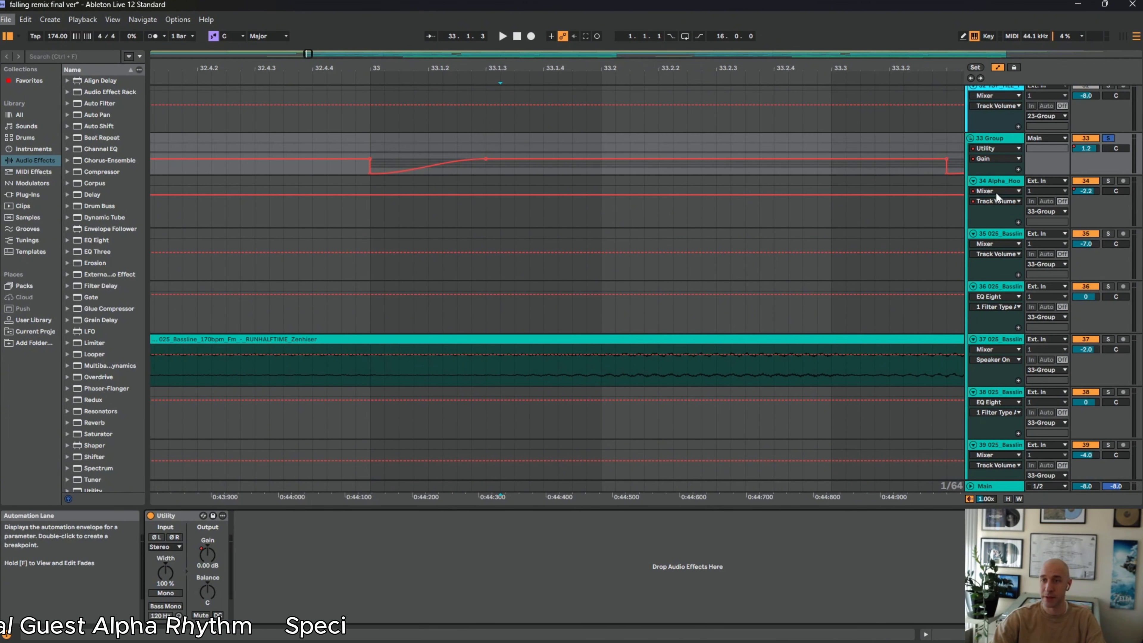
{"action": "left_click", "coordinate": [989, 182]}
{"action": "left_click_drag", "start_coordinate": [556, 67], "coordinate": [555, 23]}
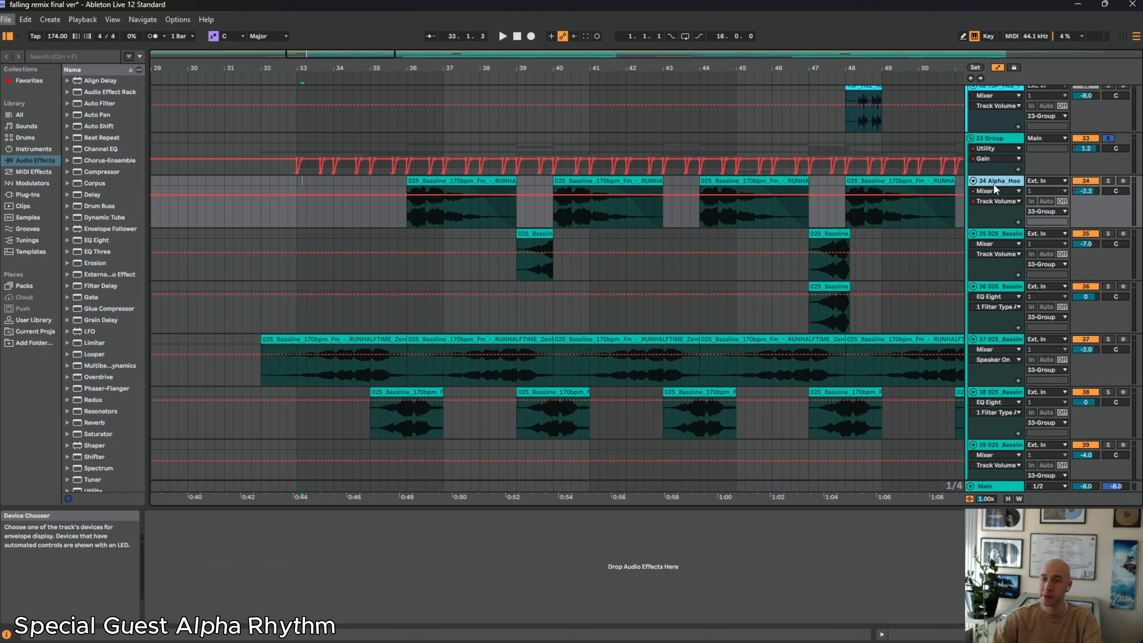
{"action": "left_click", "coordinate": [487, 182]}
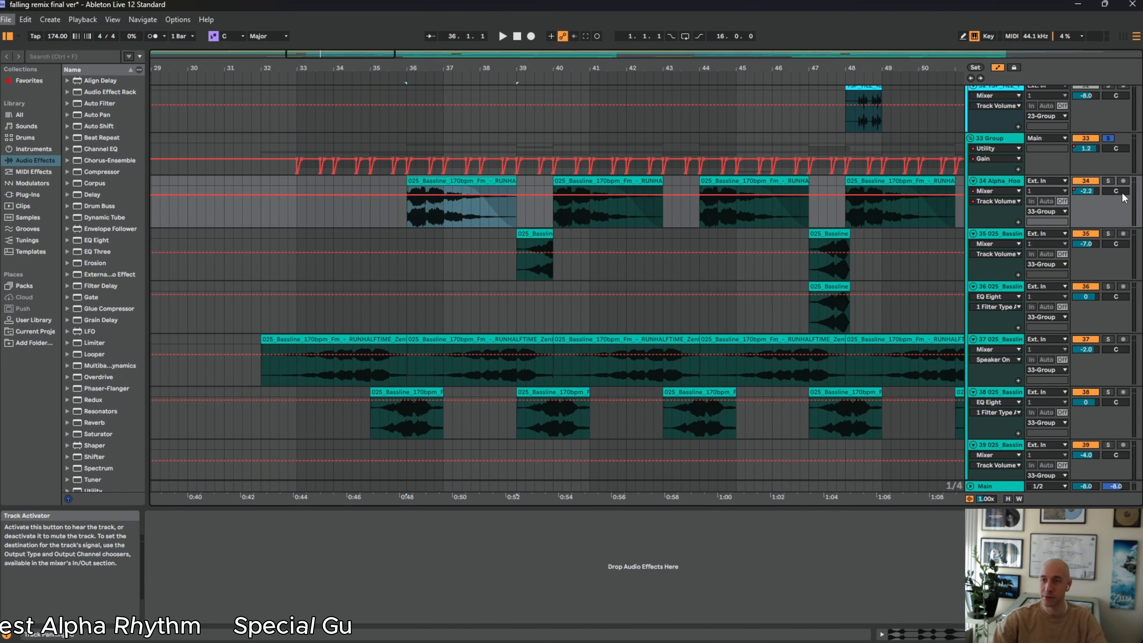
{"action": "left_click", "coordinate": [1108, 181]}
{"action": "key", "text": "space"}
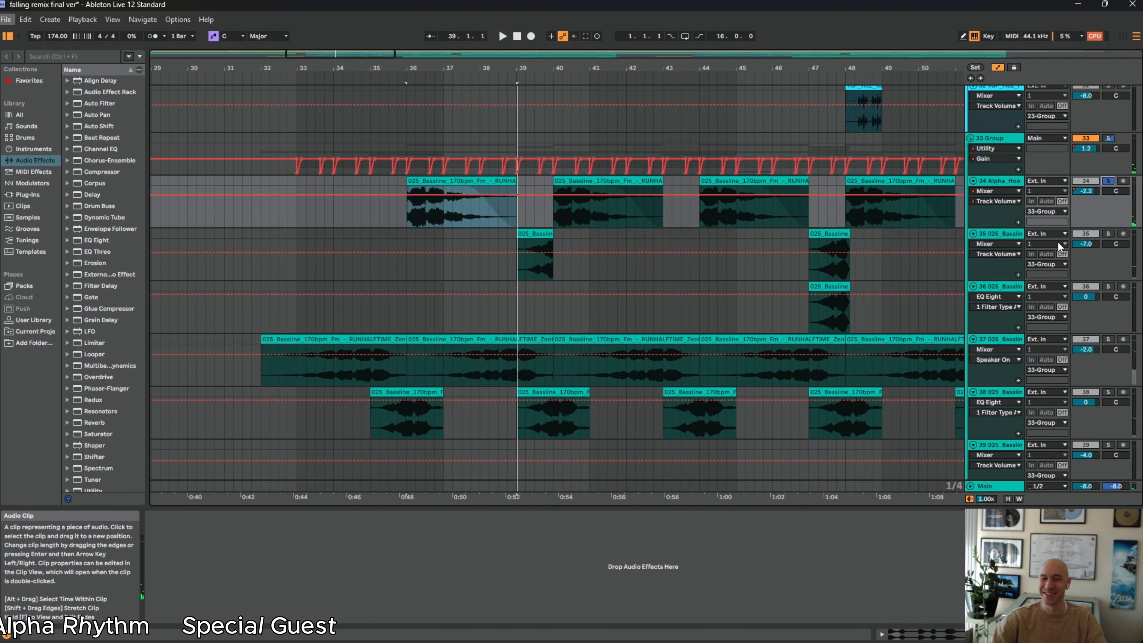
Solo track 35, play its bassline clip at bar 39 alone, and replay it together with soloed track 34
{"action": "left_click", "coordinate": [1106, 234]}
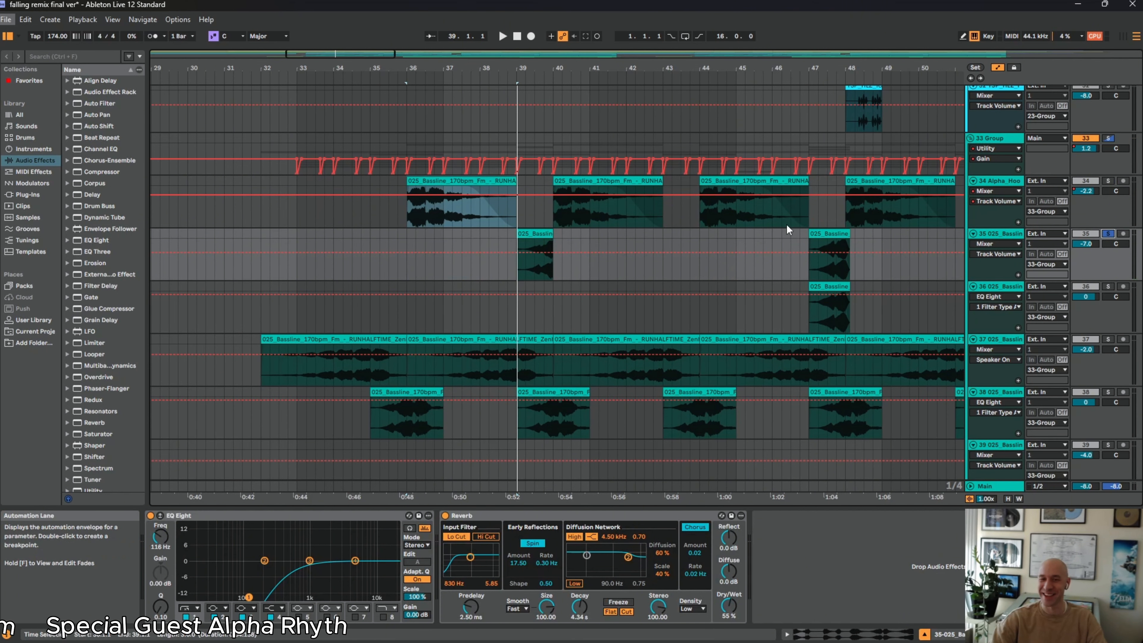
{"action": "double_click", "coordinate": [544, 234]}
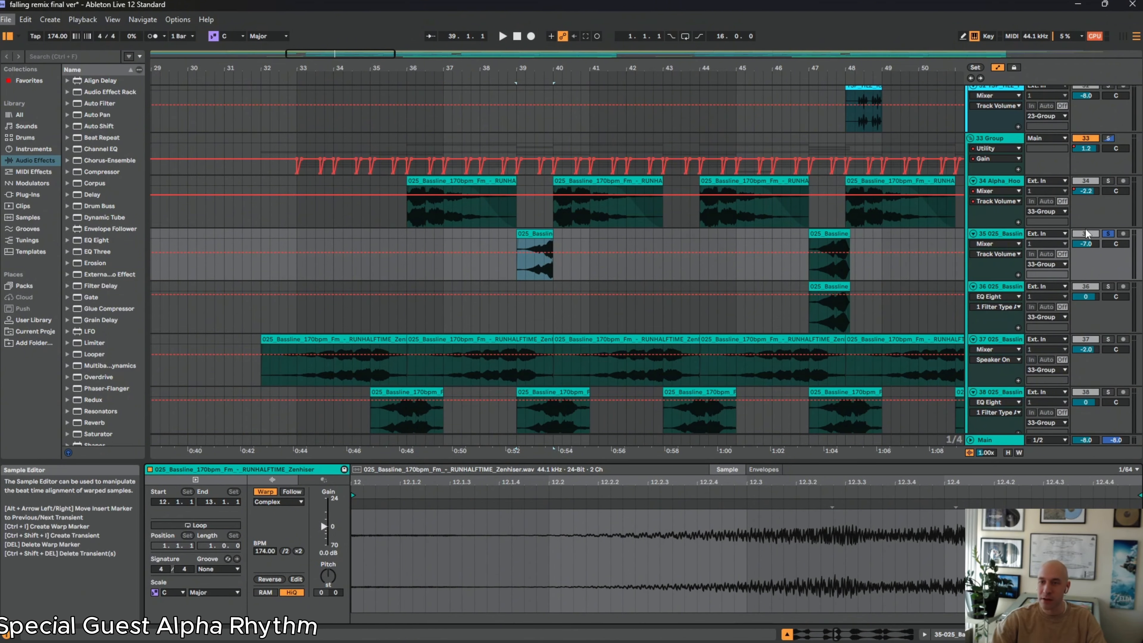
{"action": "key", "text": "shift+Tab"}
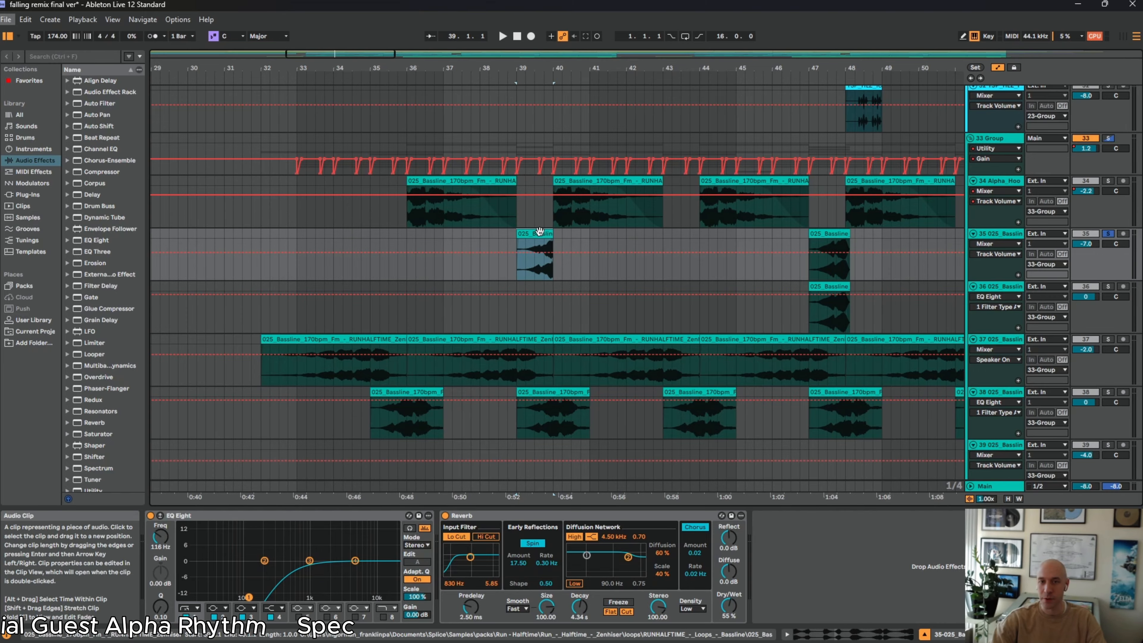
{"action": "key", "text": "space"}
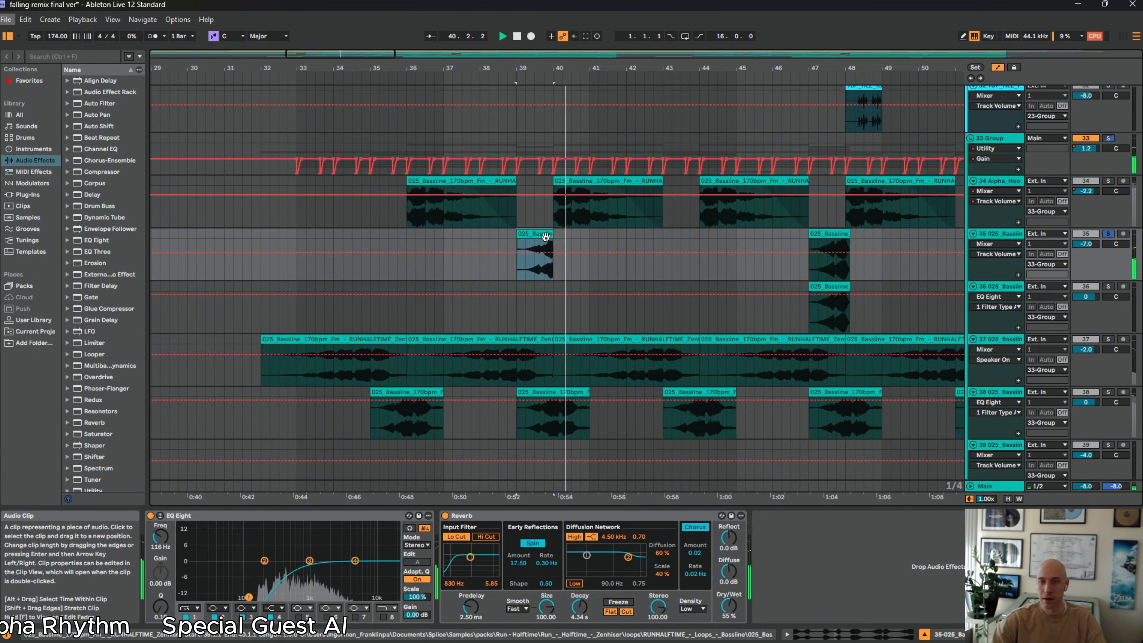
{"action": "key", "text": "space"}
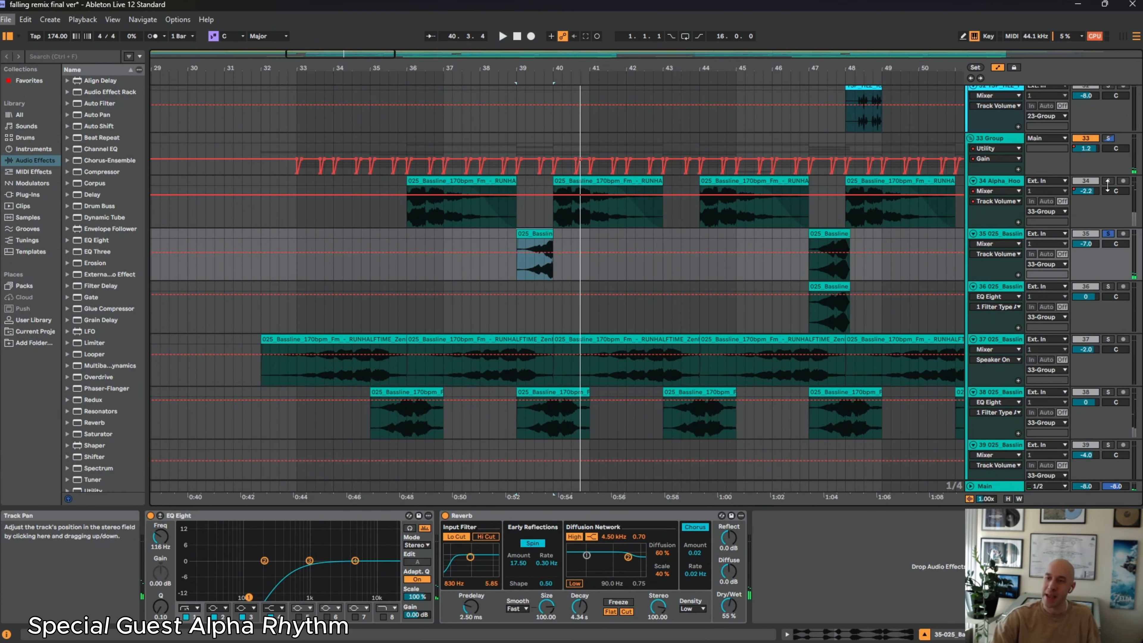
{"action": "left_click", "coordinate": [1108, 181]}
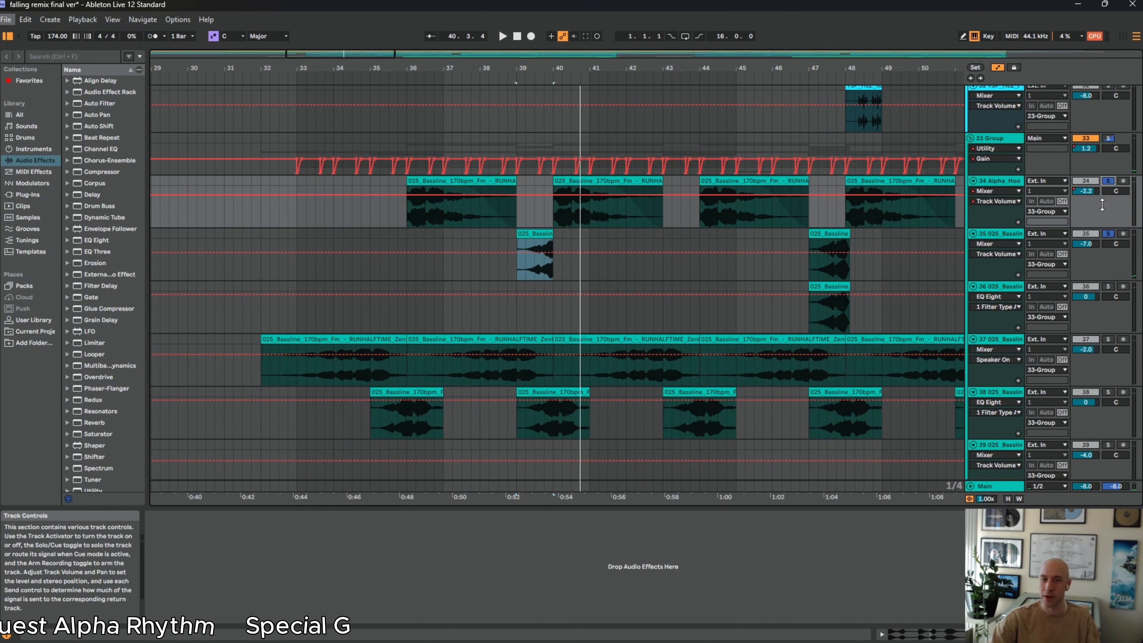
{"action": "key", "text": "space"}
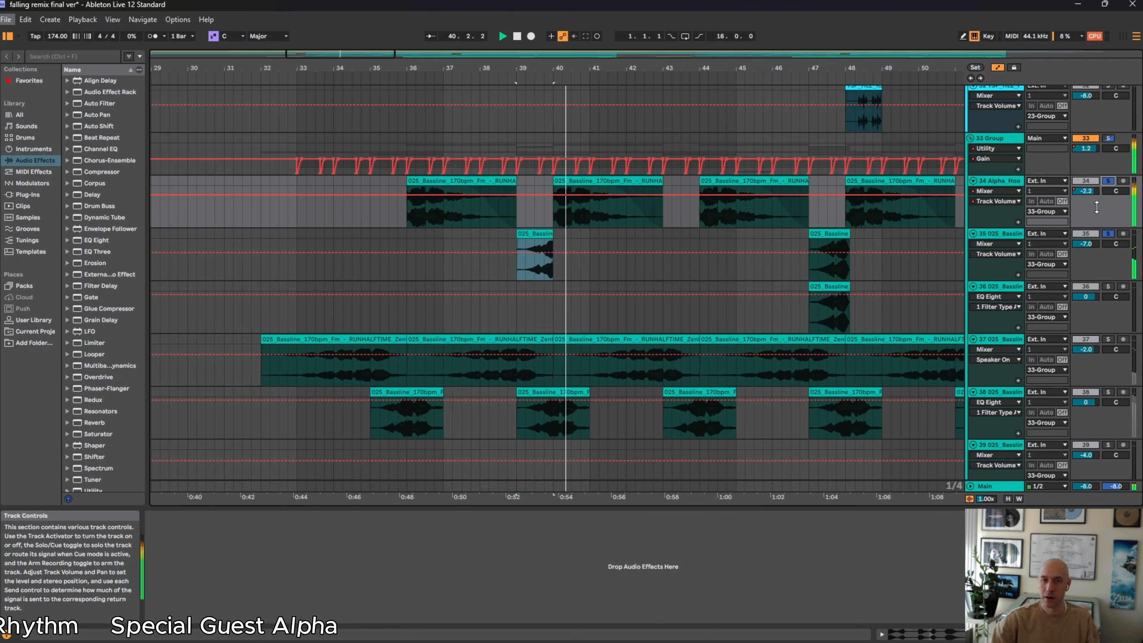
Add track 36 to the soloed bassline tracks and play the layered clips from bar 47
{"action": "scroll", "coordinate": [589, 325], "scroll_direction": "down", "scroll_amount": 2}
{"action": "scroll", "coordinate": [659, 309], "scroll_direction": "down", "scroll_amount": 1}
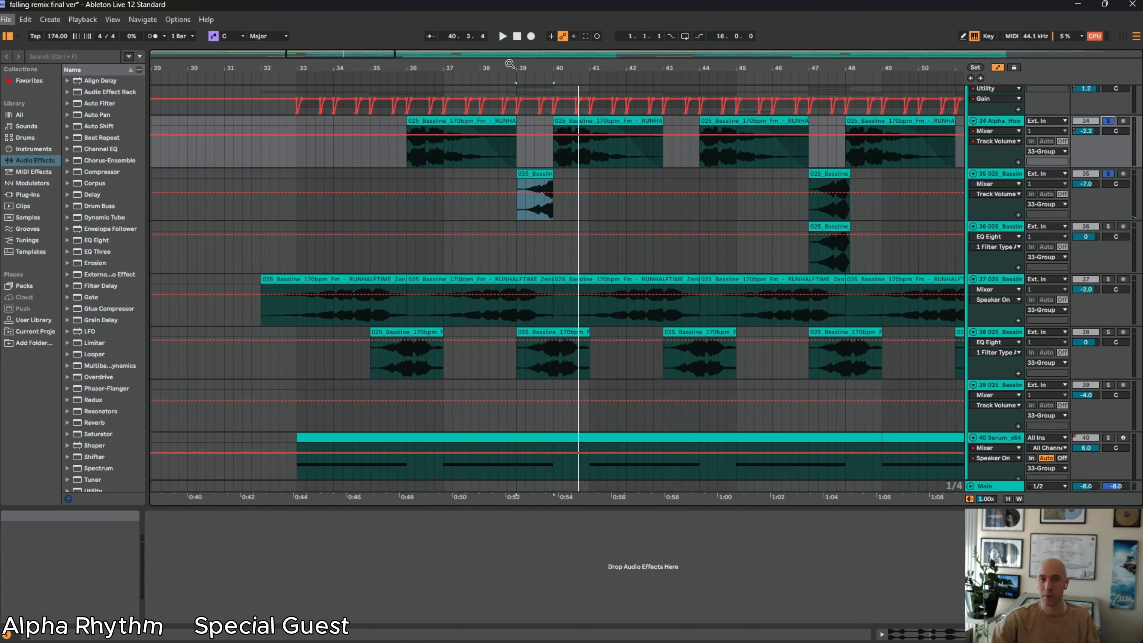
{"action": "left_click_drag", "start_coordinate": [518, 70], "coordinate": [322, 69]}
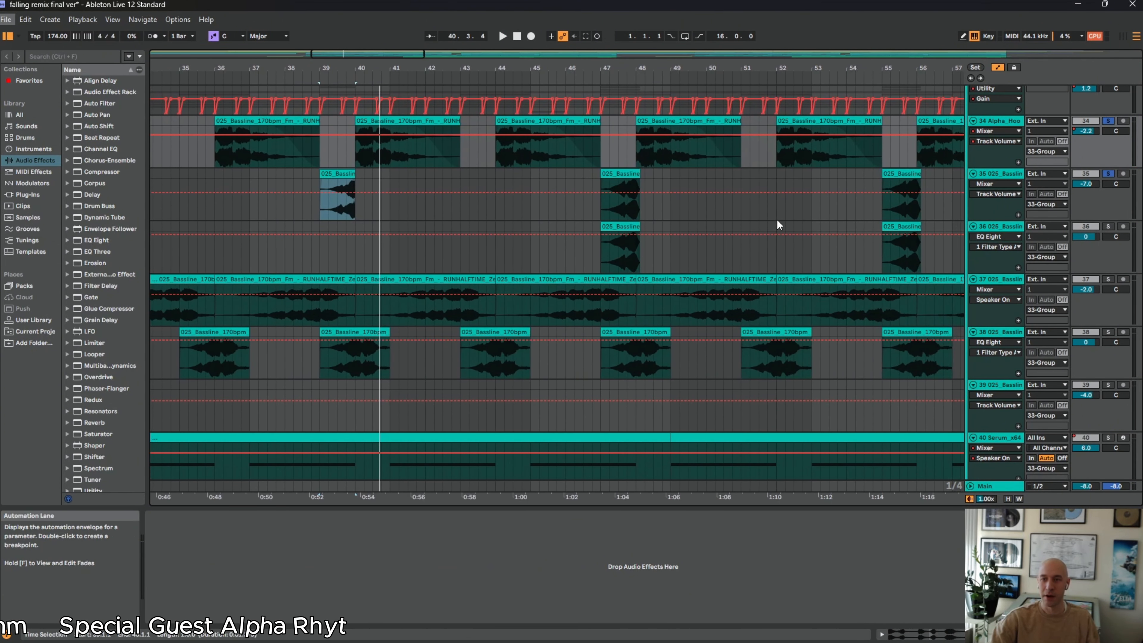
{"action": "left_click", "coordinate": [601, 209]}
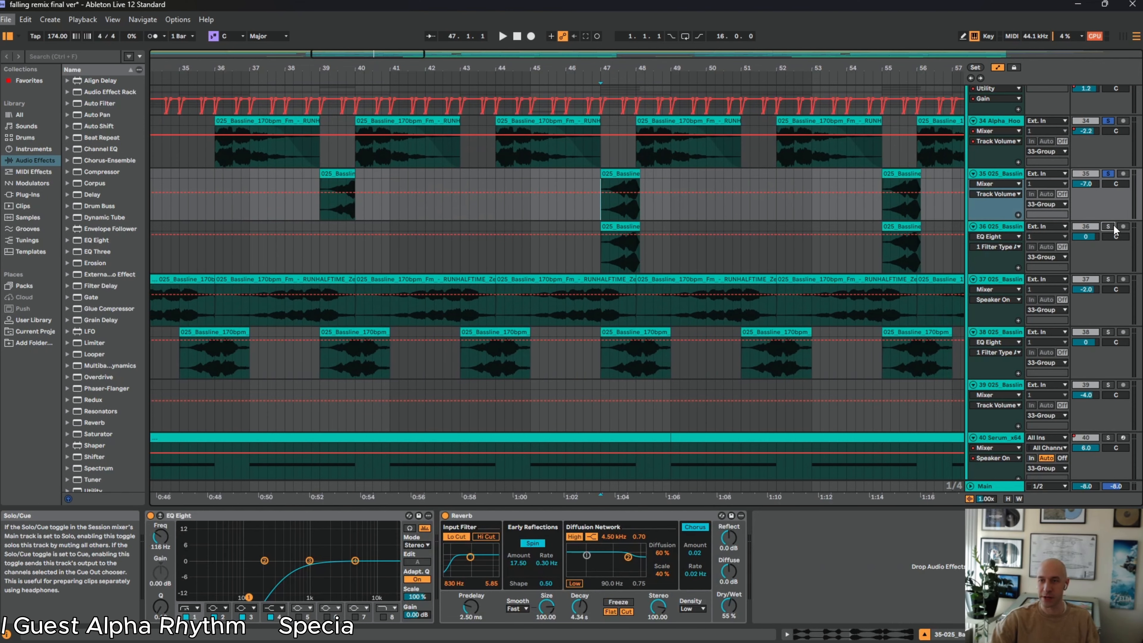
{"action": "left_click", "coordinate": [1112, 228], "text": "ctrl"}
{"action": "key", "text": "space"}
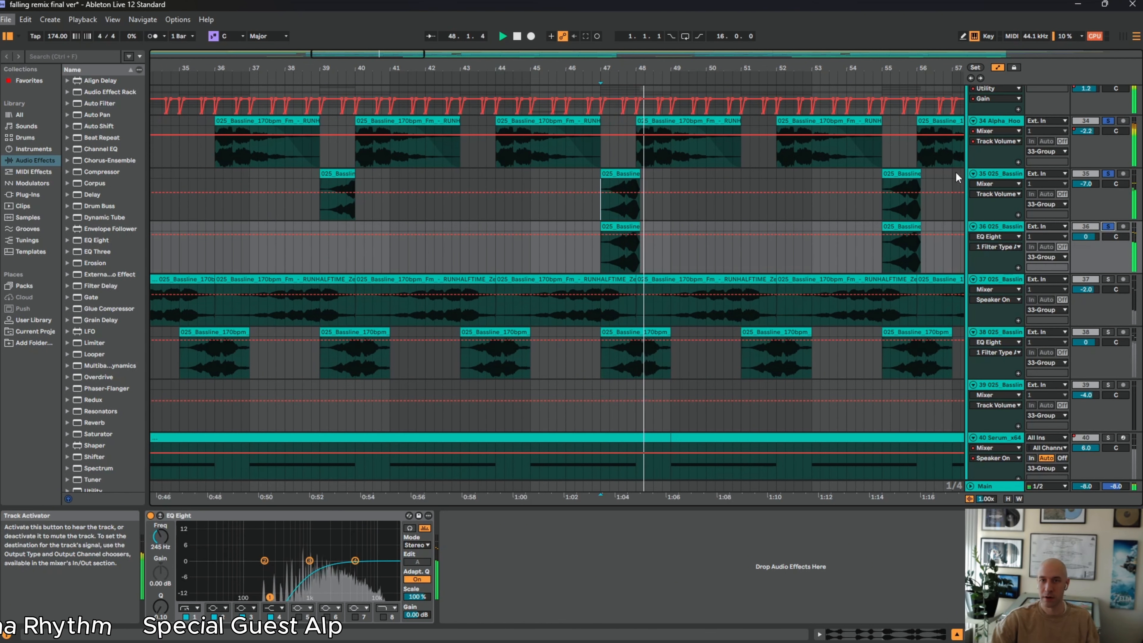
{"action": "key", "text": "space"}
Examine the sample of track 36's bassline clip at bar 47 and the track's EQ Eight device
{"action": "left_click_drag", "start_coordinate": [702, 66], "coordinate": [639, 55]}
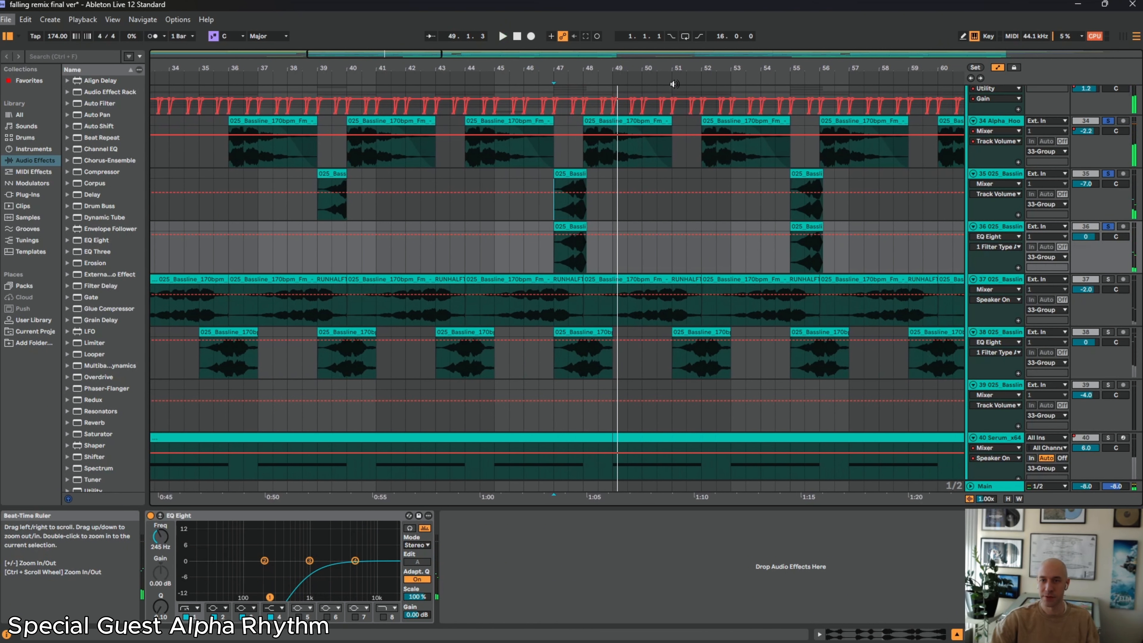
{"action": "left_click", "coordinate": [569, 228]}
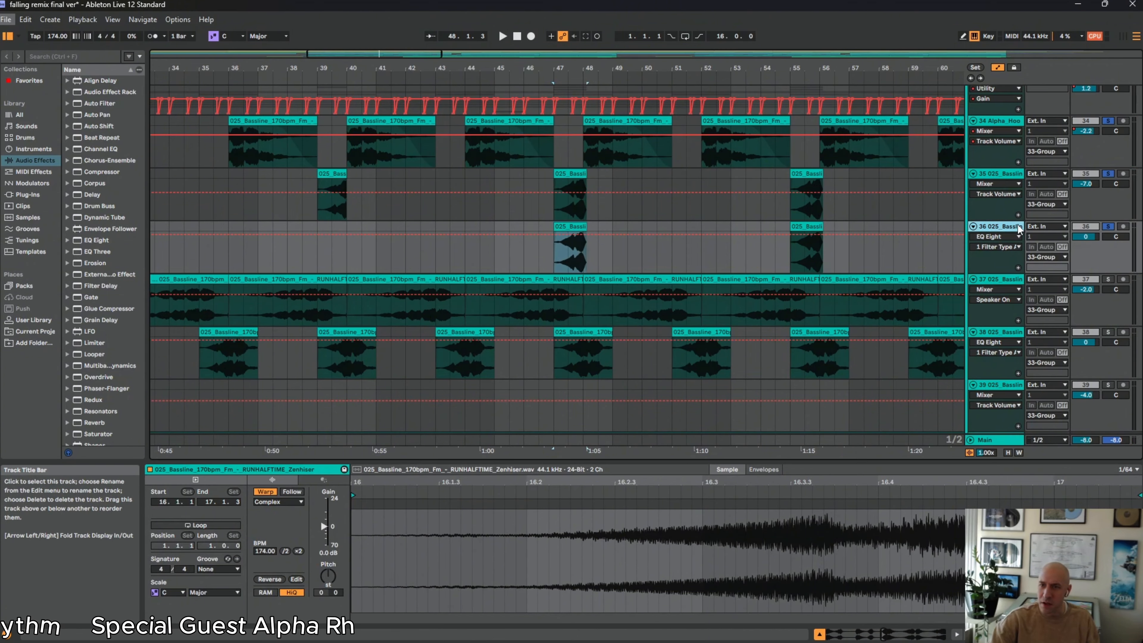
{"action": "key", "text": "shift+Tab"}
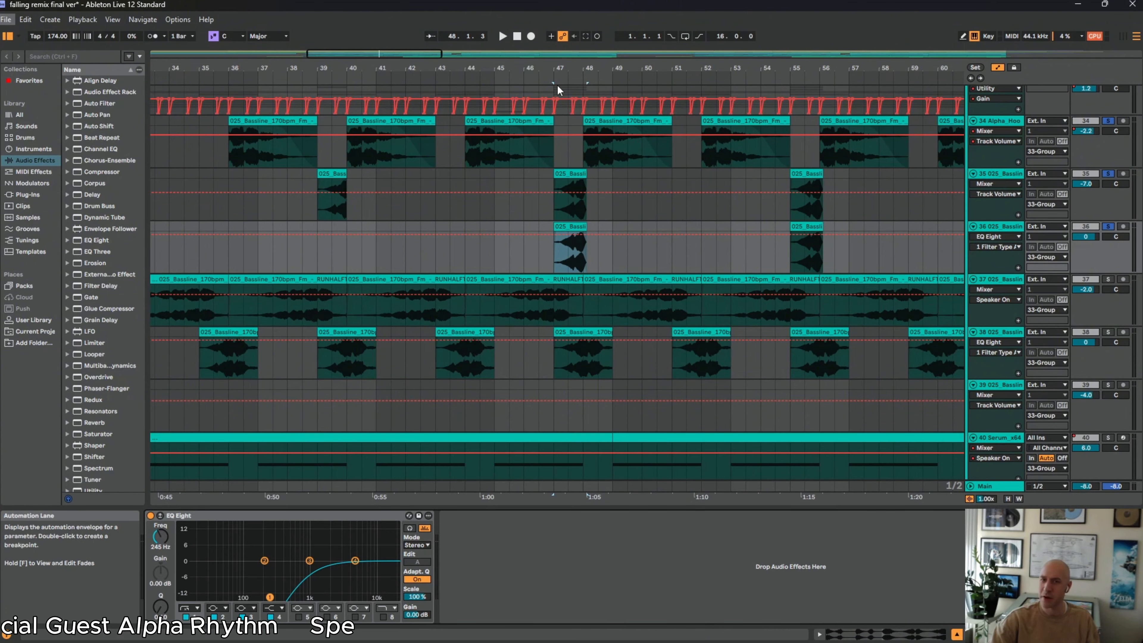
Add track 37 to the soloed basslines and play the layers from bar 33 and again from bar 44, showing track 37's devices
{"action": "left_click_drag", "start_coordinate": [566, 68], "coordinate": [745, 66]}
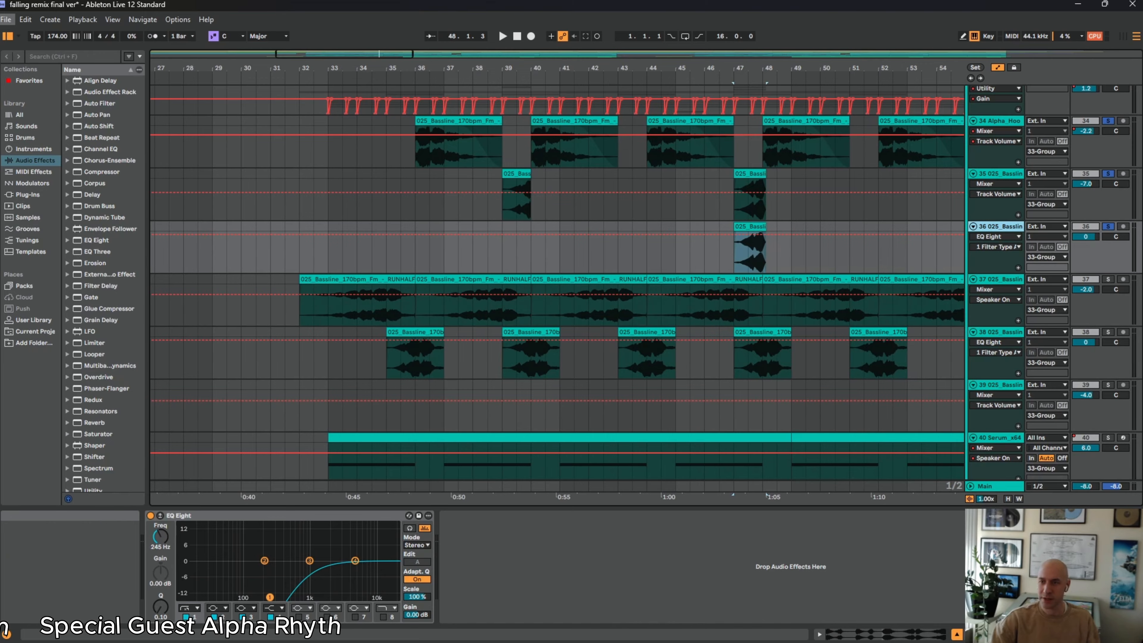
{"action": "left_click", "coordinate": [1009, 281]}
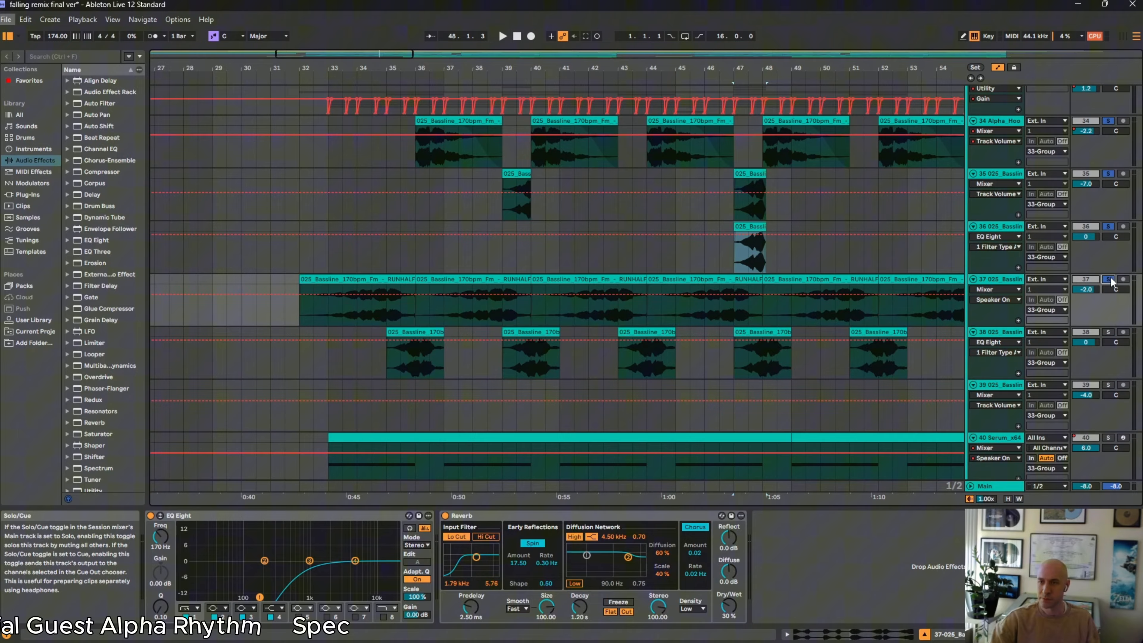
{"action": "left_click", "coordinate": [335, 316]}
{"action": "key", "text": "space"}
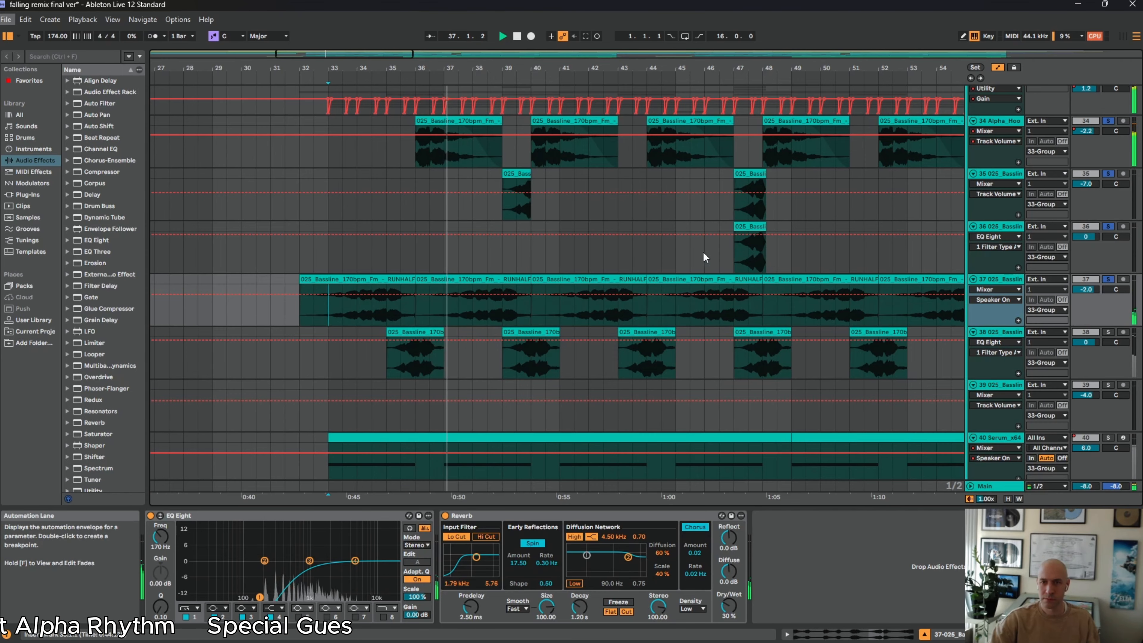
{"action": "left_click", "coordinate": [647, 241]}
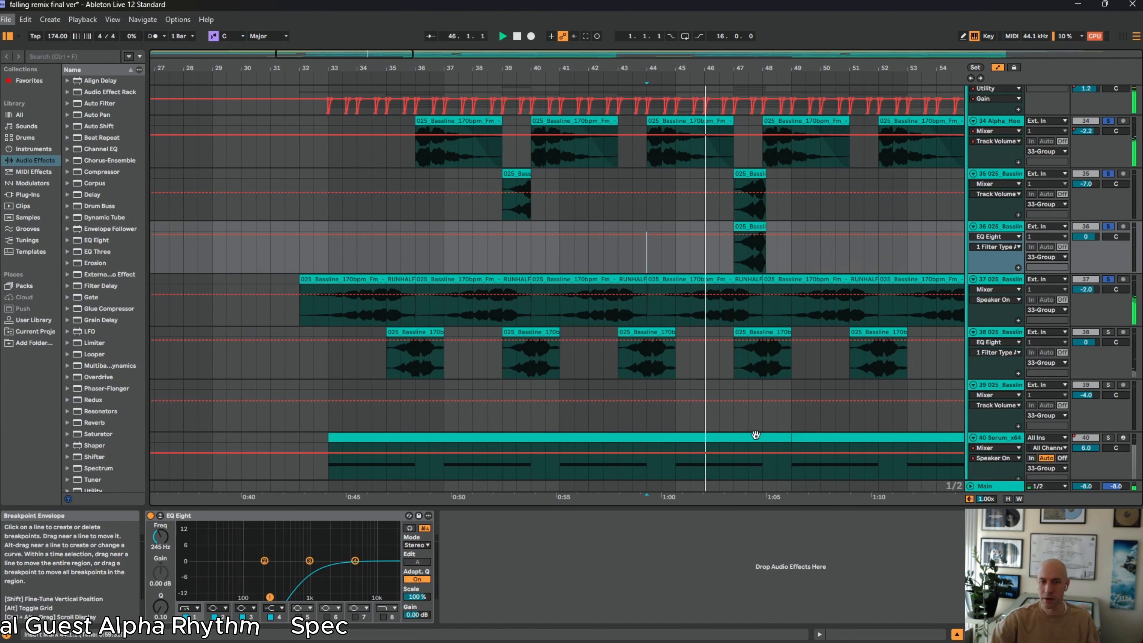
{"action": "left_click", "coordinate": [996, 280]}
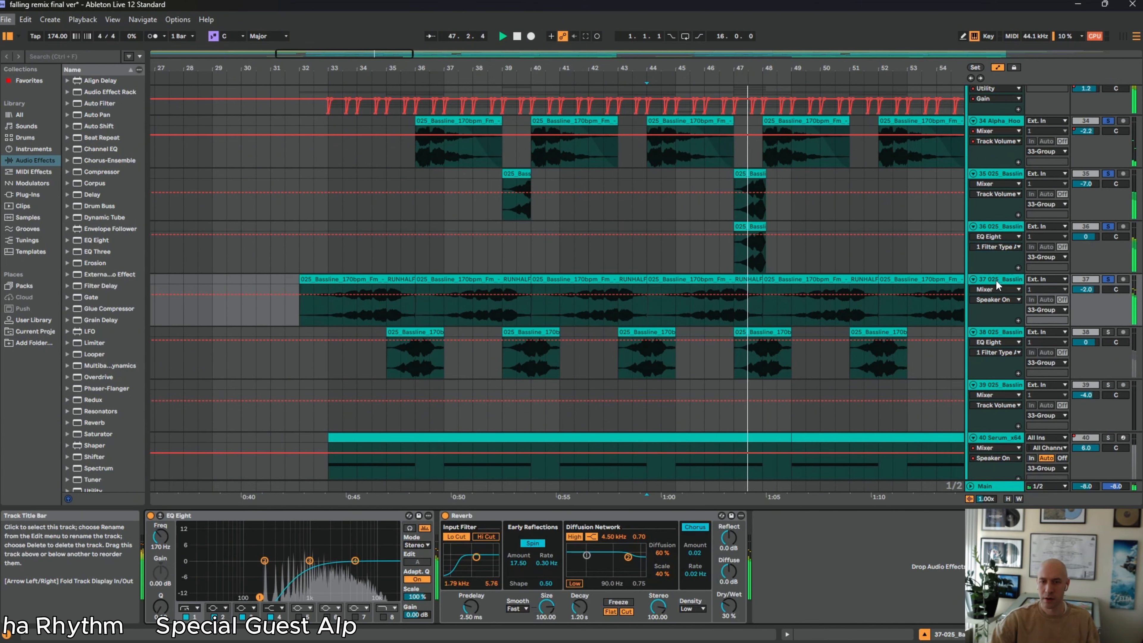
{"action": "key", "text": "space"}
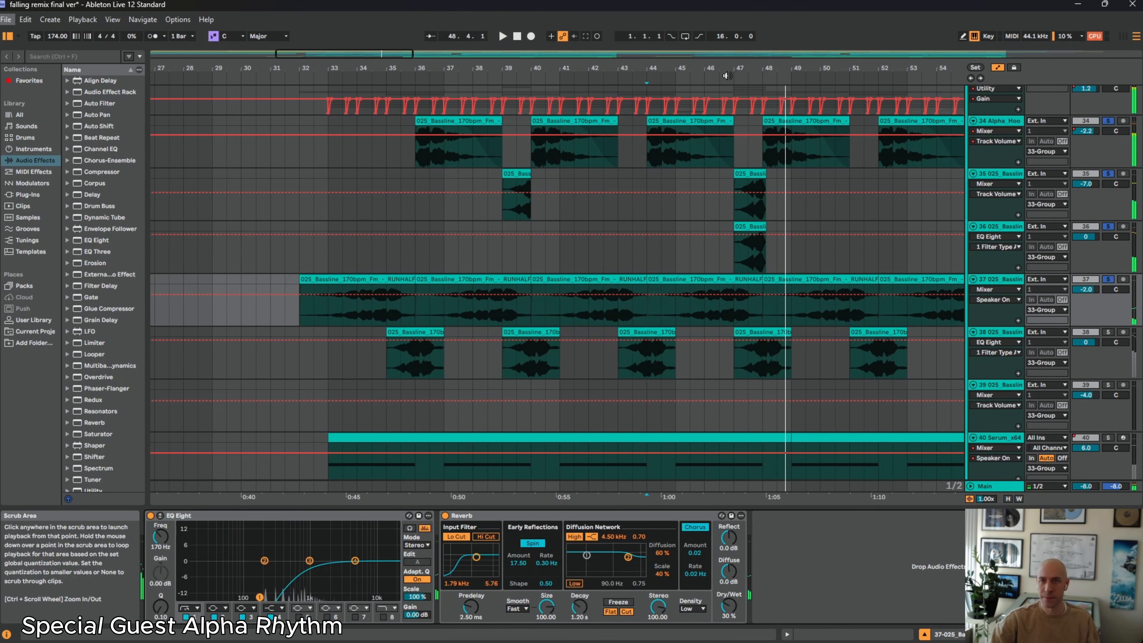
Add track 38 to the soloed basslines, play from its first clip at bar 35, and move the start position to bar 44
{"action": "left_click_drag", "start_coordinate": [728, 69], "coordinate": [522, 55]}
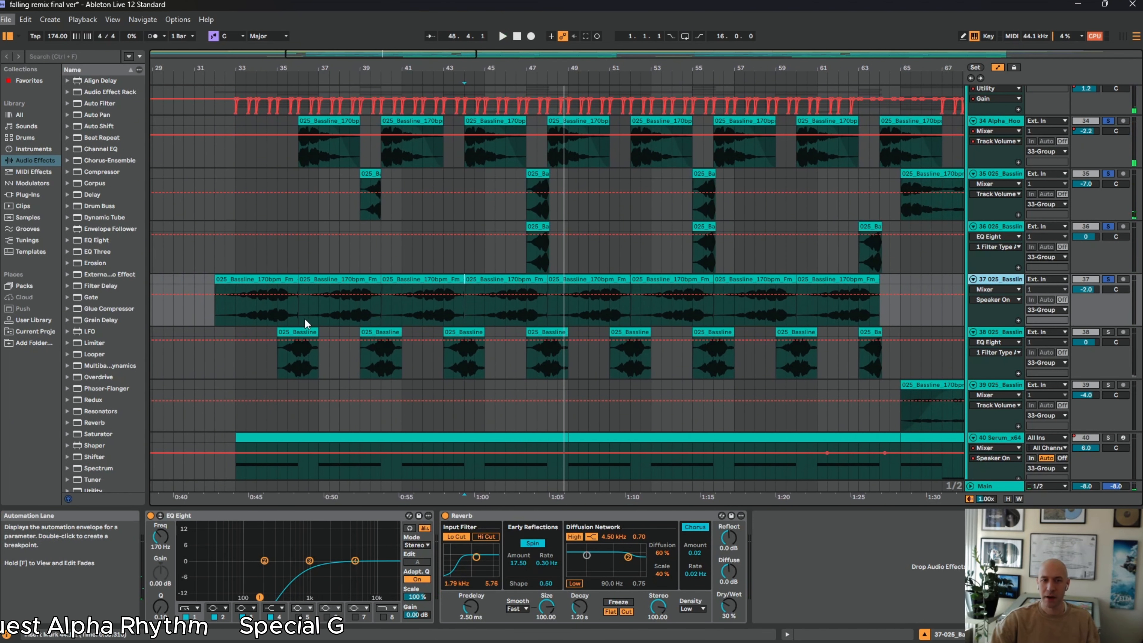
{"action": "scroll", "coordinate": [874, 373], "scroll_direction": "down", "scroll_amount": 2}
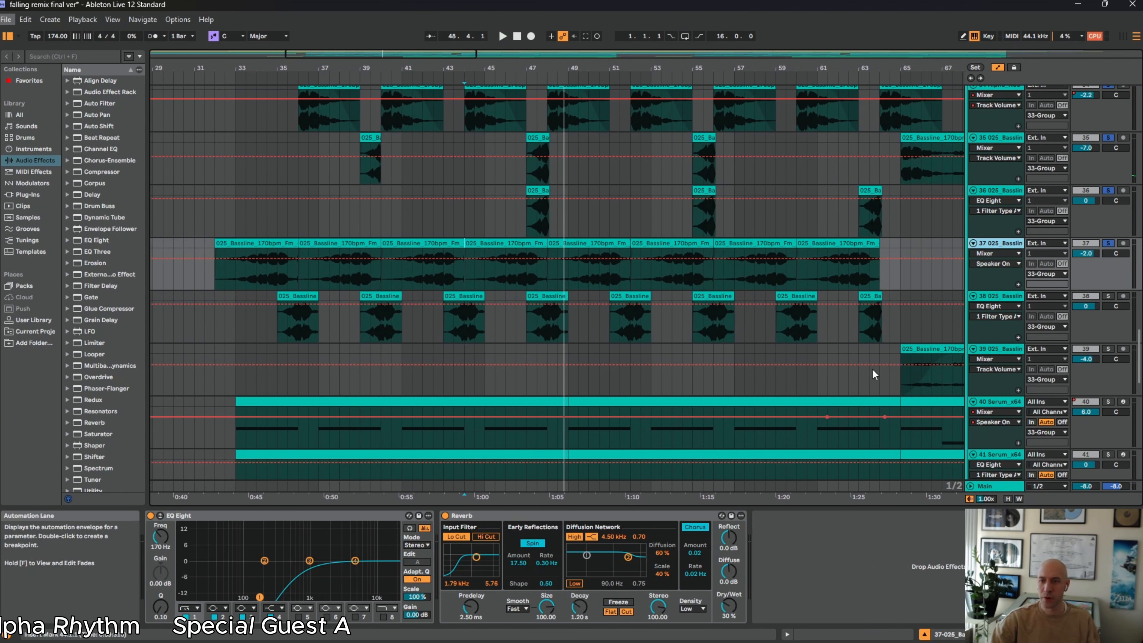
{"action": "left_click", "coordinate": [1108, 297]}
{"action": "left_click", "coordinate": [296, 311]}
{"action": "key", "text": "space"}
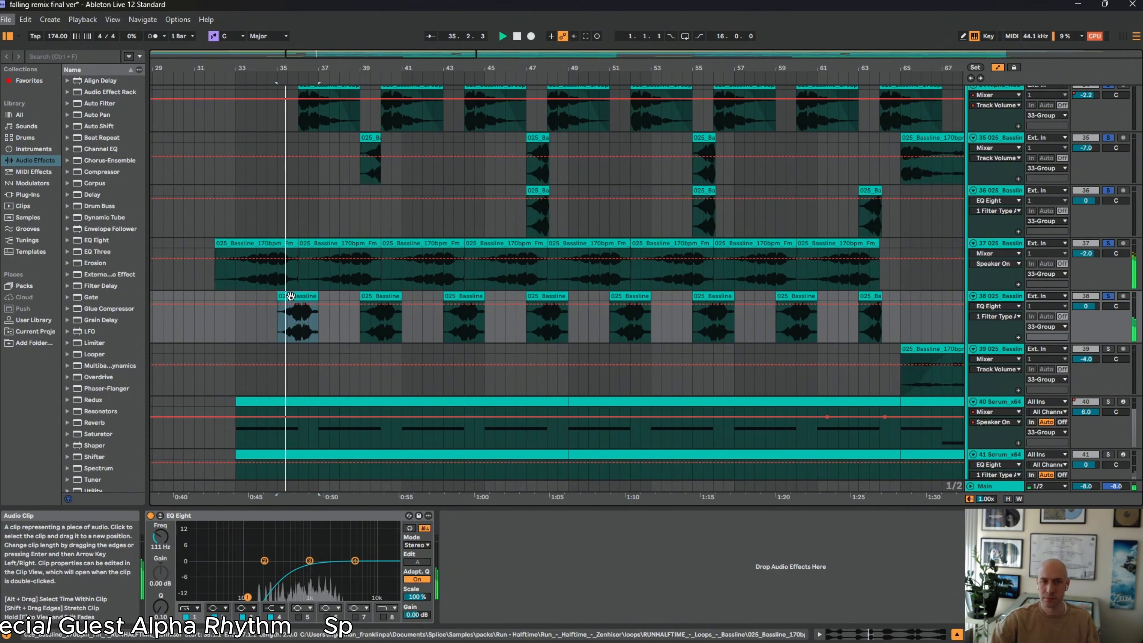
{"action": "left_click", "coordinate": [464, 221]}
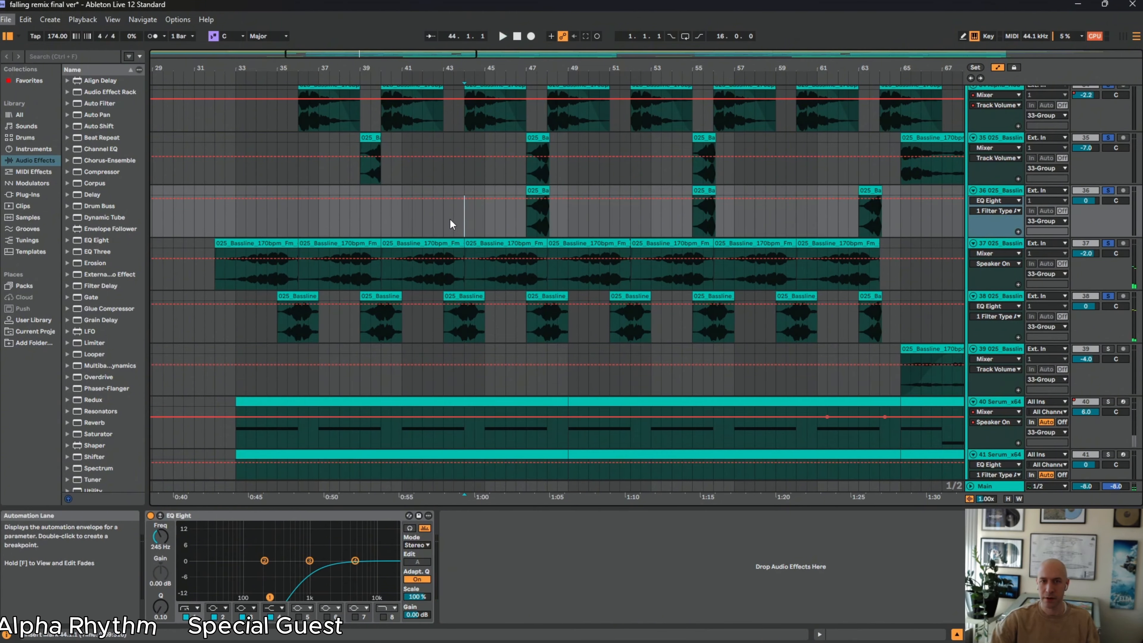
Play the layered basslines from bar 43, then solo only track 38 and examine the sample of its clip at bar 43
{"action": "left_click", "coordinate": [454, 219]}
{"action": "key", "text": "space"}
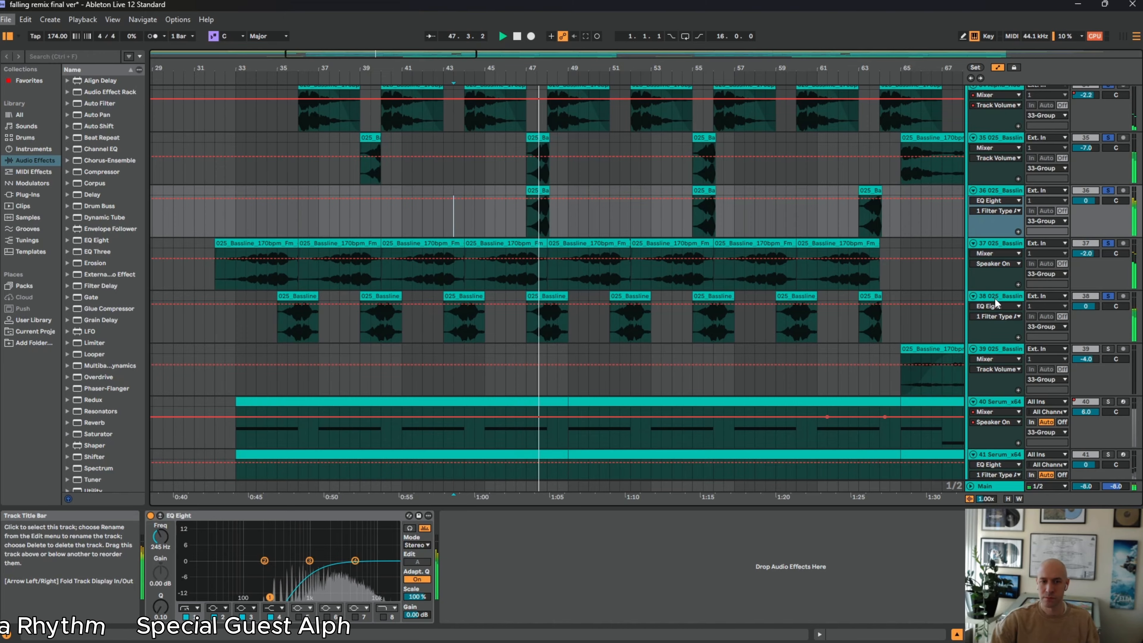
{"action": "left_click", "coordinate": [1108, 296]}
{"action": "left_click", "coordinate": [456, 317]}
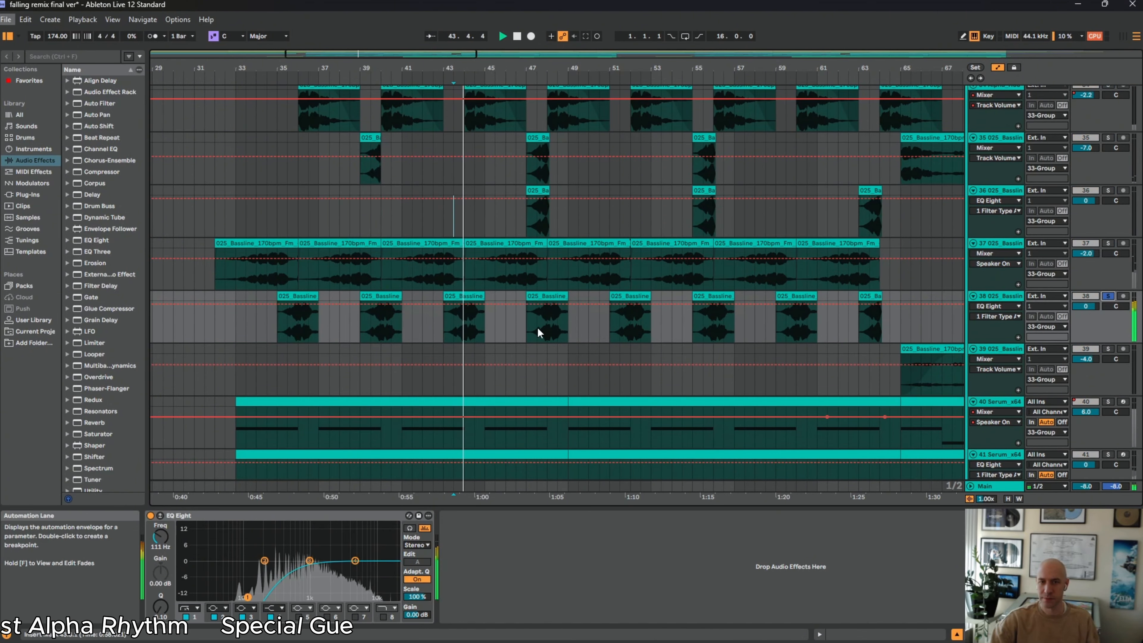
{"action": "left_click", "coordinate": [459, 295]}
{"action": "scroll", "coordinate": [464, 321], "scroll_direction": "down", "scroll_amount": 1}
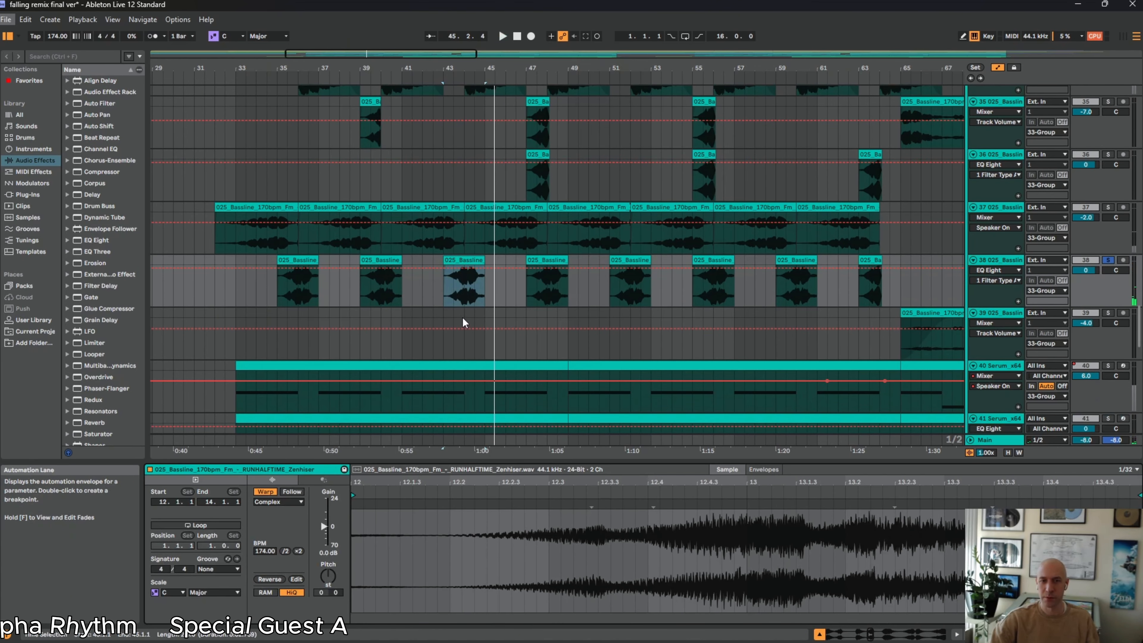
Examine the sample of track 35's long bassline clip starting at bar 65
{"action": "scroll", "coordinate": [582, 327], "scroll_direction": "up", "scroll_amount": 2}
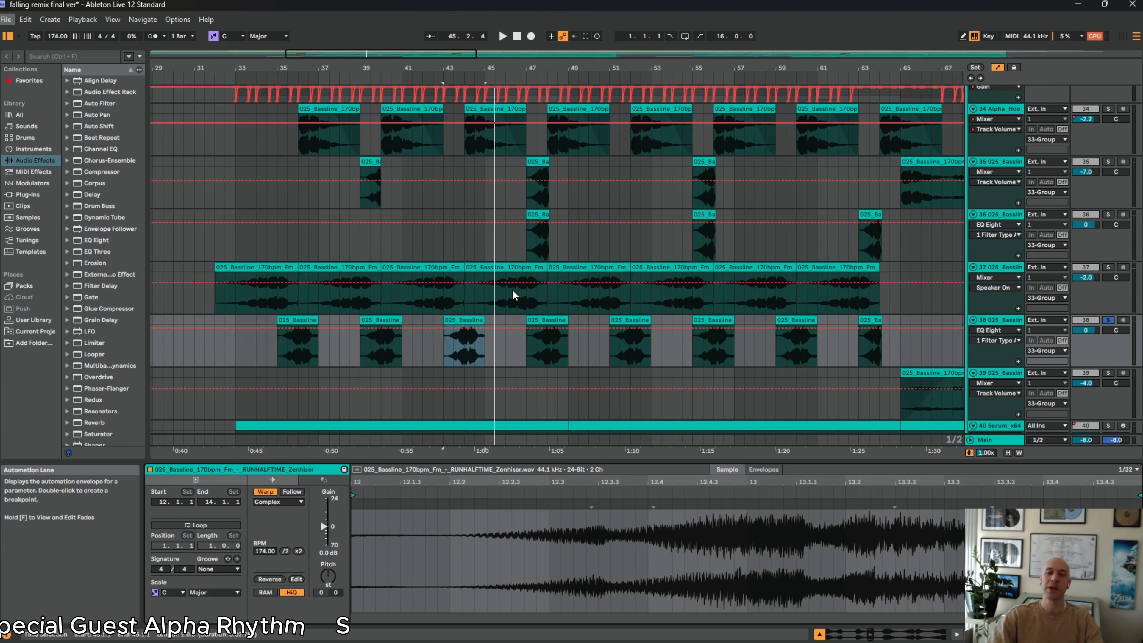
{"action": "scroll", "coordinate": [624, 292], "scroll_direction": "down", "scroll_amount": 5}
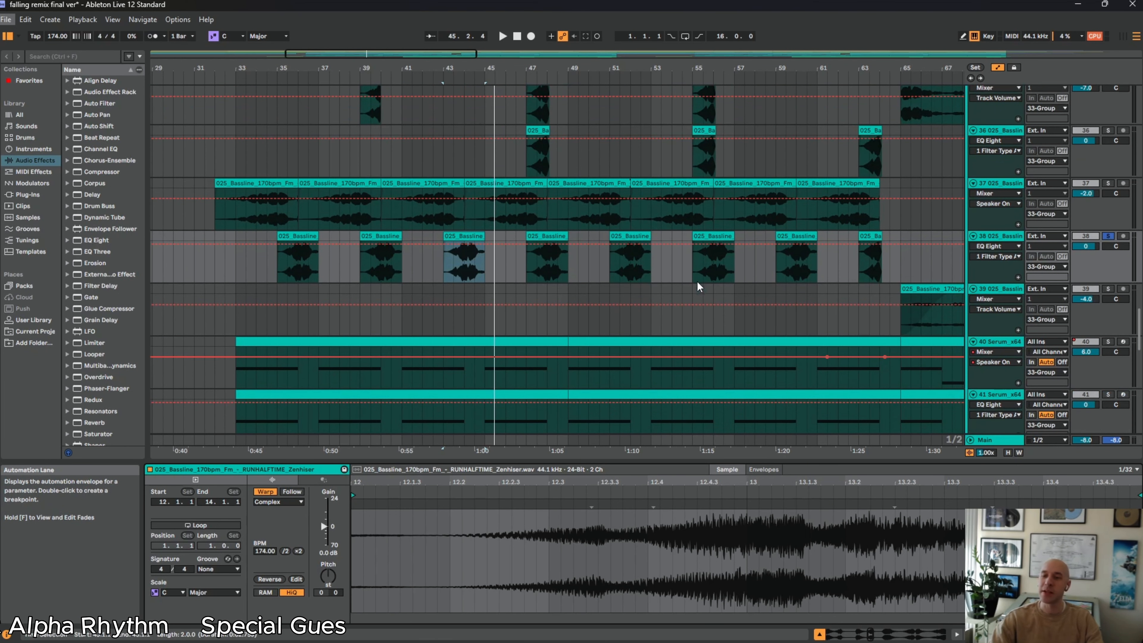
{"action": "left_click_drag", "start_coordinate": [736, 68], "coordinate": [442, 49]}
{"action": "scroll", "coordinate": [587, 345], "scroll_direction": "down", "scroll_amount": 3}
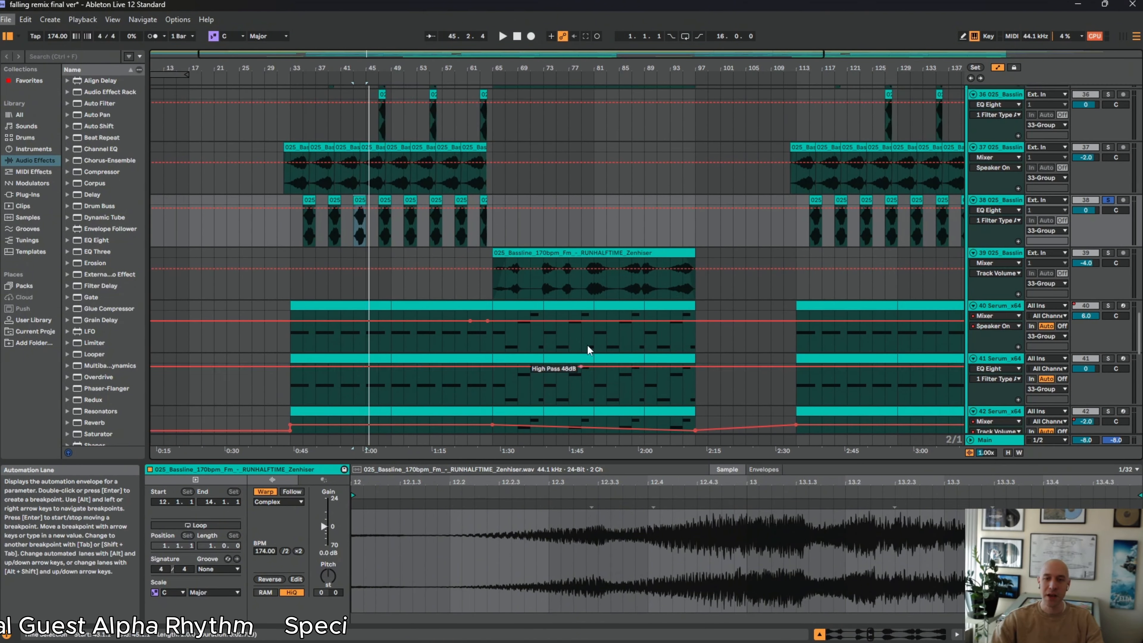
{"action": "scroll", "coordinate": [594, 307], "scroll_direction": "up", "scroll_amount": 8}
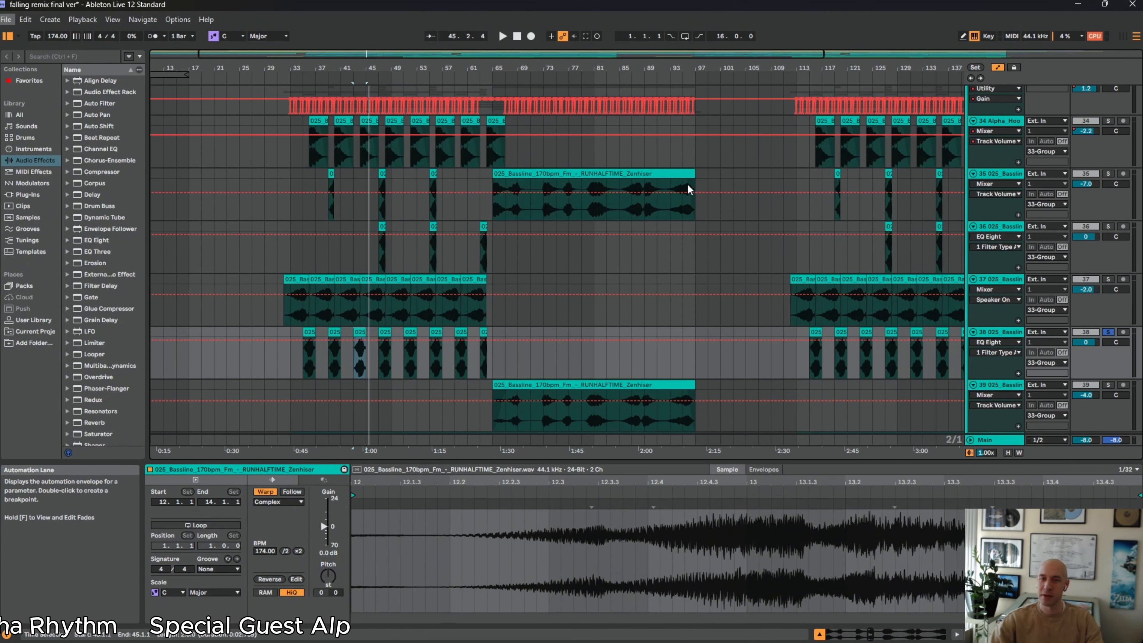
{"action": "left_click", "coordinate": [655, 176]}
{"action": "scroll", "coordinate": [600, 399], "scroll_direction": "down", "scroll_amount": 2}
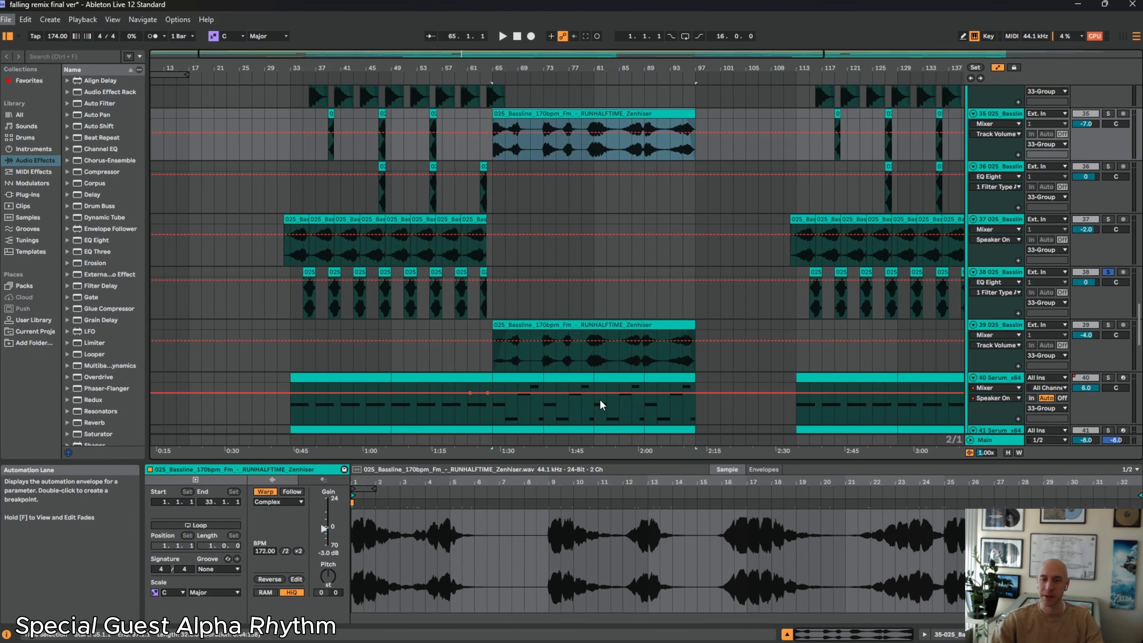
{"action": "scroll", "coordinate": [543, 301], "scroll_direction": "up", "scroll_amount": 1}
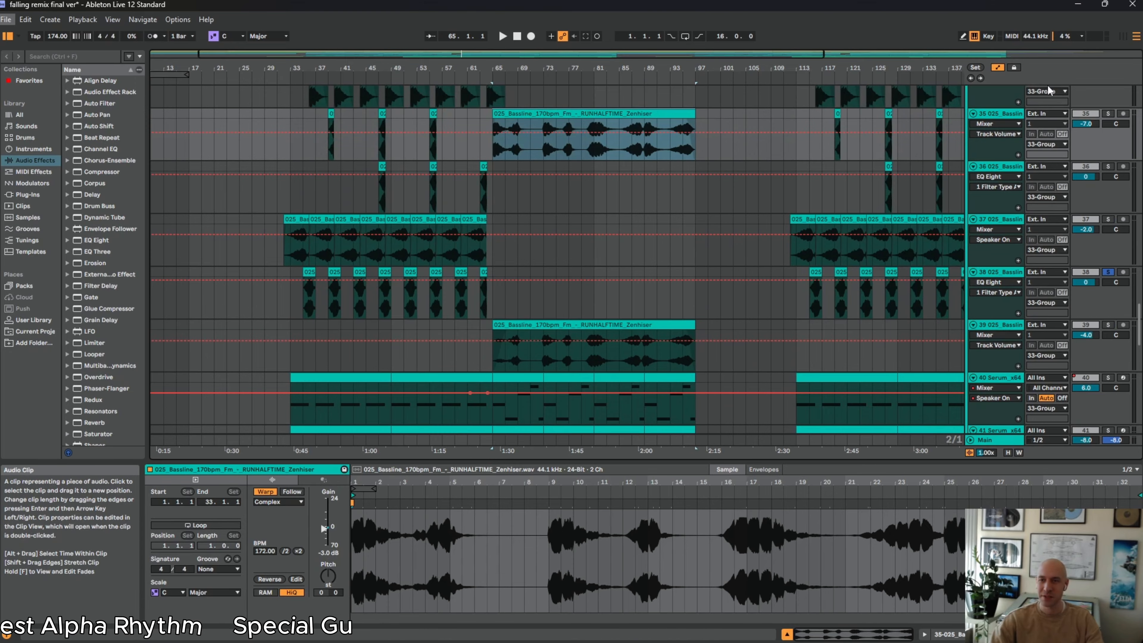
Solo only track 39 and play its long bassline clip from bar 65
{"action": "left_click", "coordinate": [1108, 325]}
{"action": "left_click", "coordinate": [541, 340]}
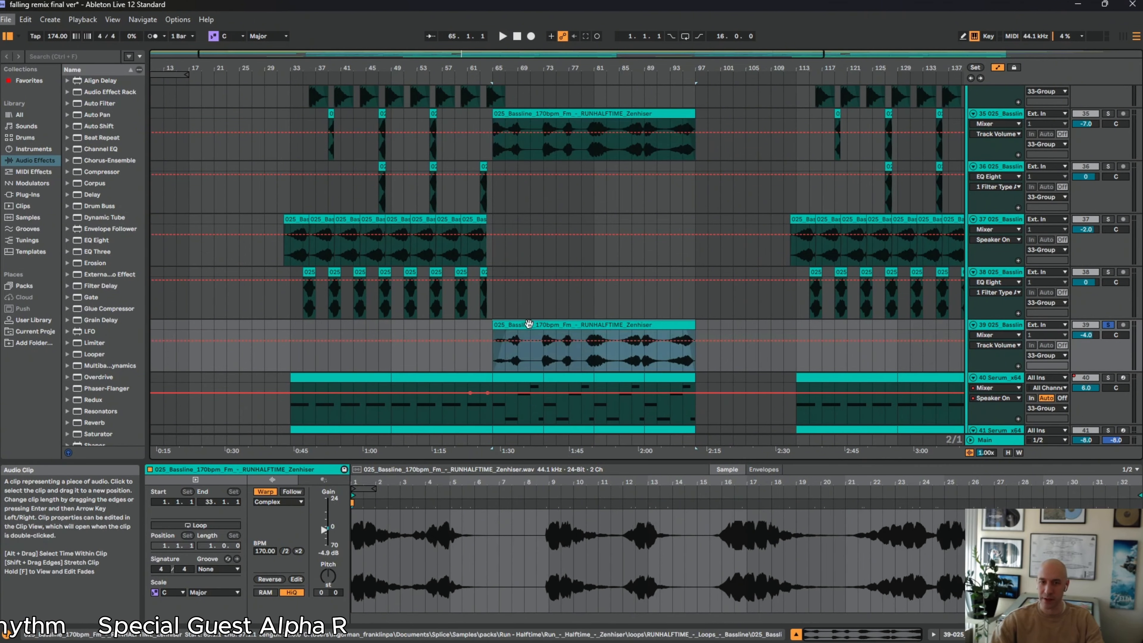
{"action": "key", "text": "space"}
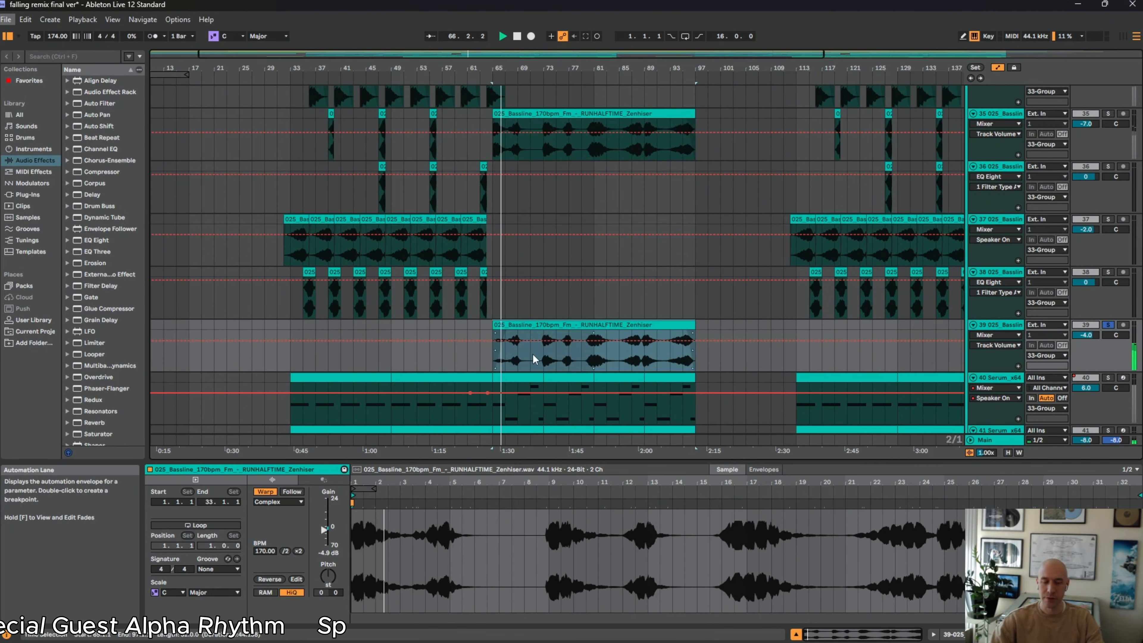
Show track 39's device chain, unsolo the track during playback, and stop with the song position returned to 1.1.1
{"action": "scroll", "coordinate": [558, 340], "scroll_direction": "down", "scroll_amount": 2}
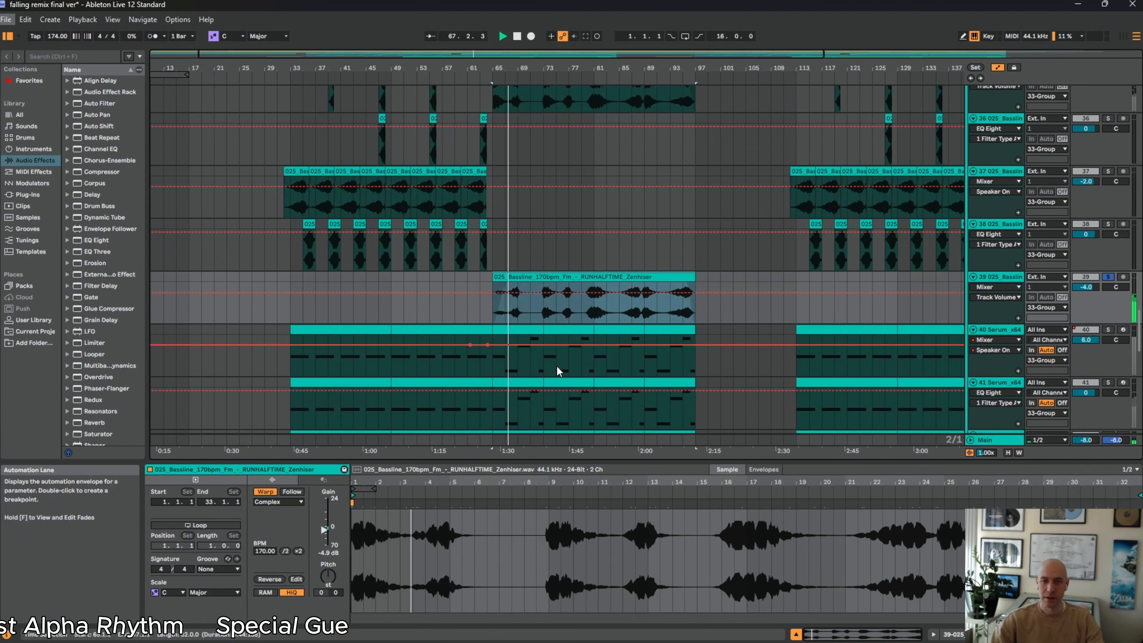
{"action": "left_click", "coordinate": [1010, 281]}
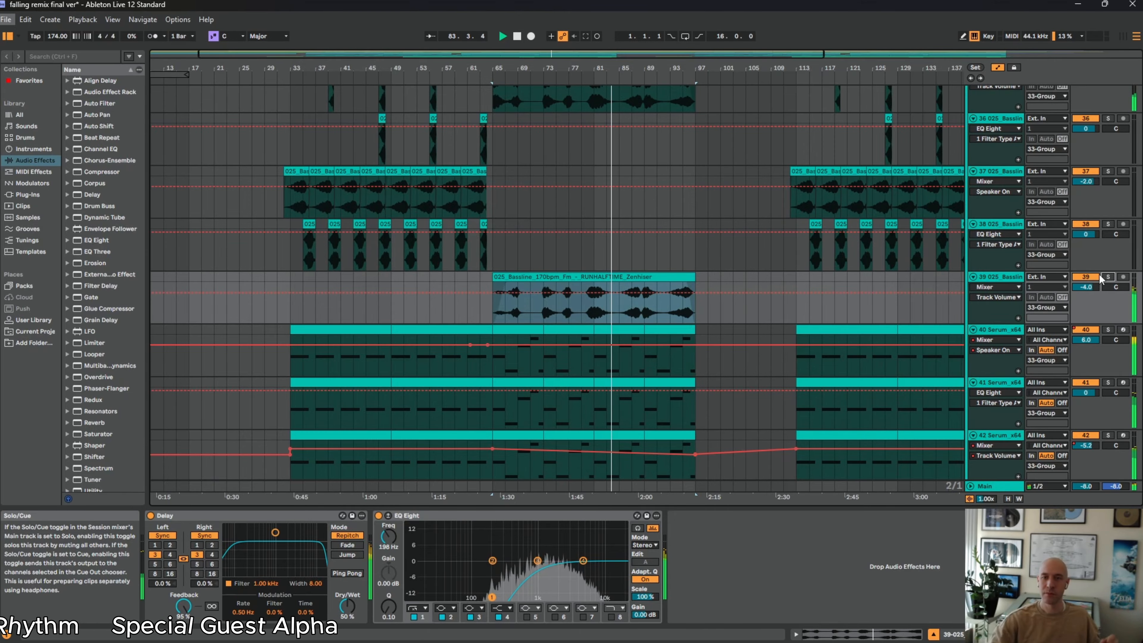
{"action": "double_click", "coordinate": [517, 36]}
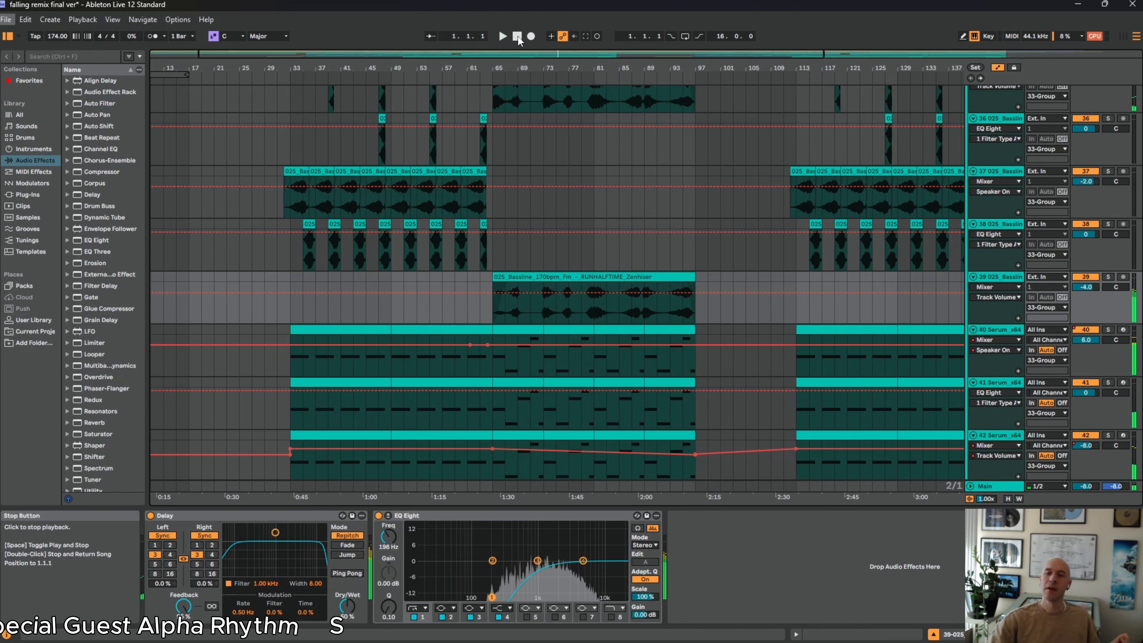
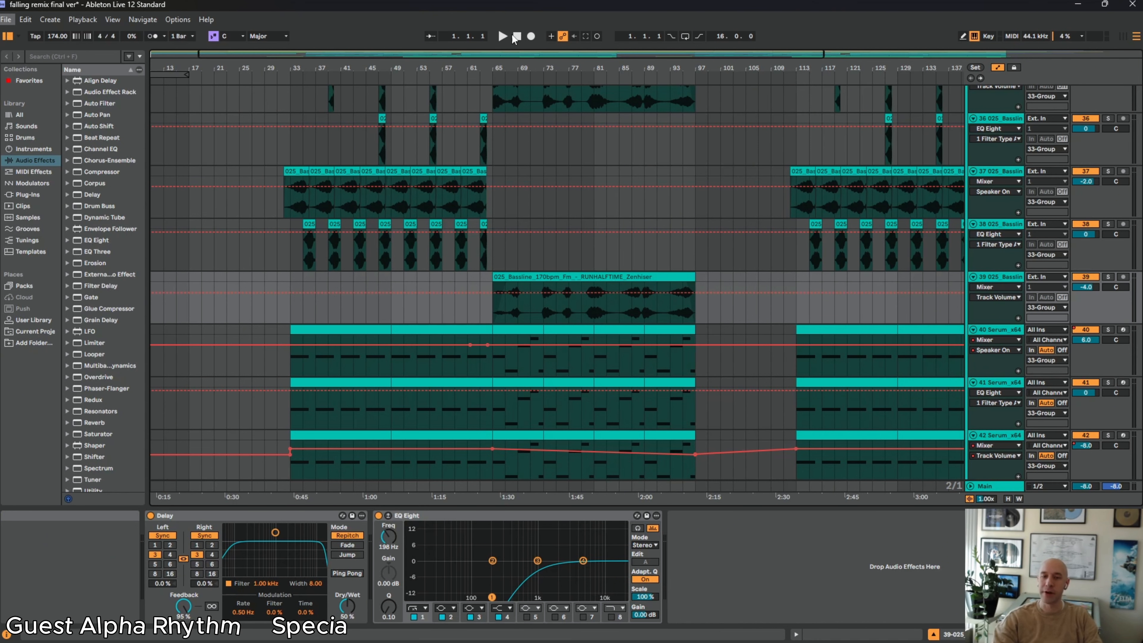
Examine the device chains of Serum tracks 40, 42 and 44 and compare their instruments and effects
{"action": "scroll", "coordinate": [605, 434], "scroll_direction": "down", "scroll_amount": 4}
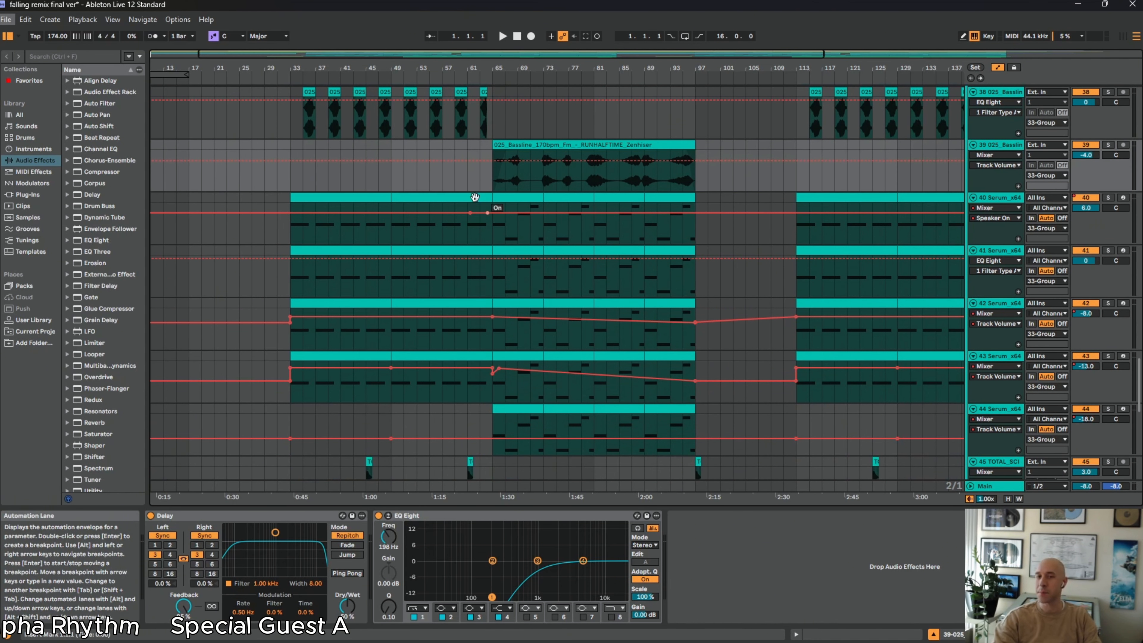
{"action": "left_click", "coordinate": [487, 235]}
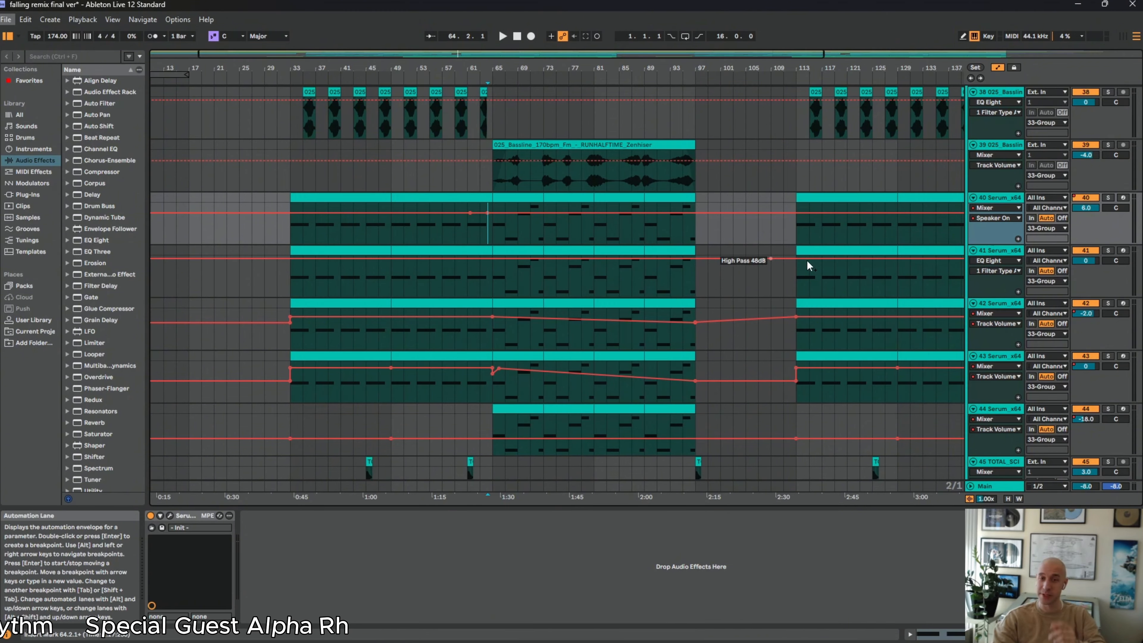
{"action": "scroll", "coordinate": [810, 261], "scroll_direction": "up", "scroll_amount": 2}
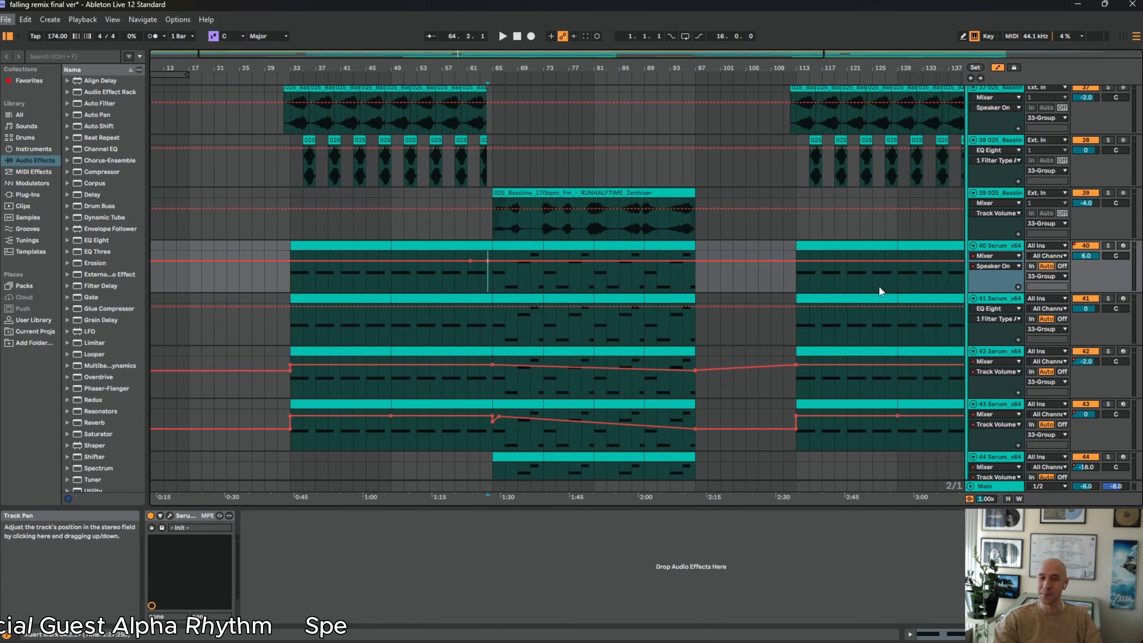
{"action": "scroll", "coordinate": [638, 367], "scroll_direction": "down", "scroll_amount": 2}
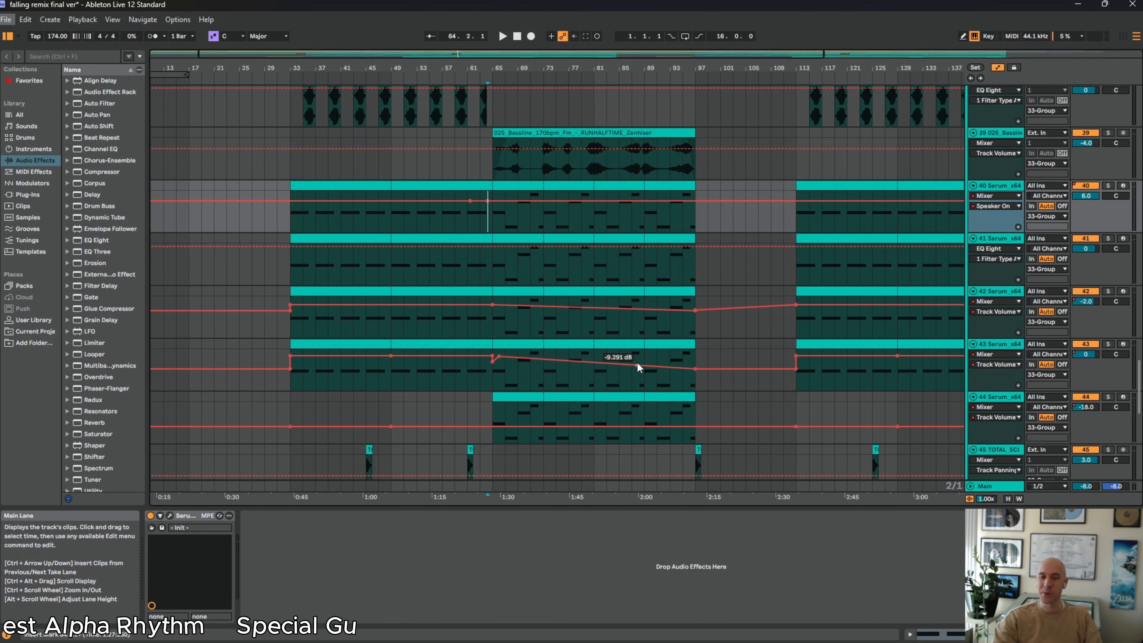
{"action": "left_click", "coordinate": [536, 395]}
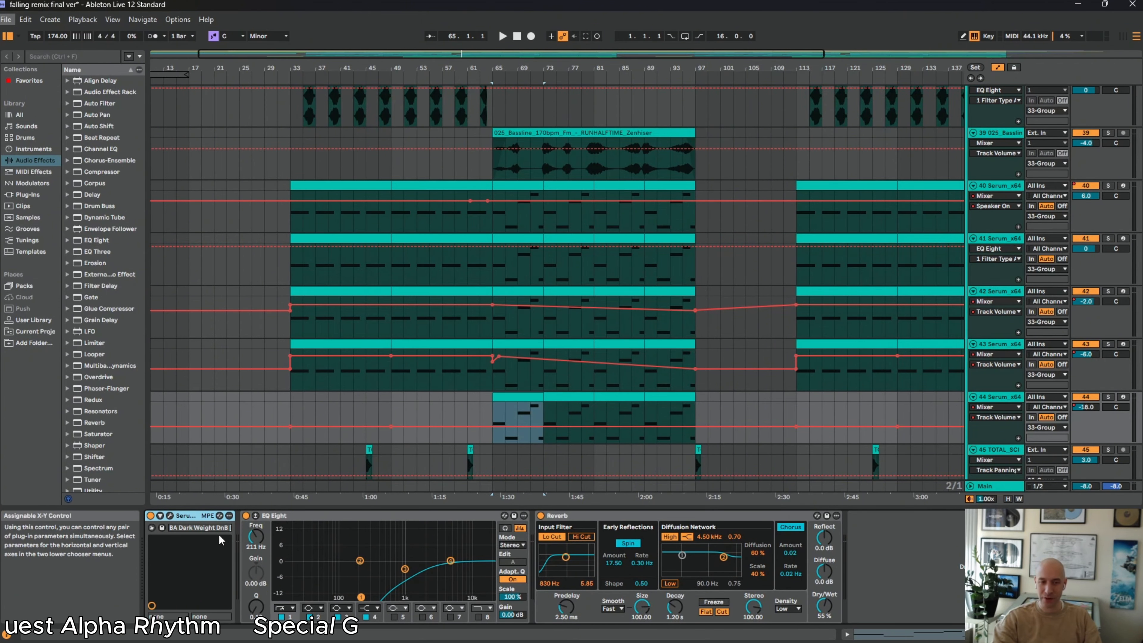
{"action": "left_click", "coordinate": [1014, 296]}
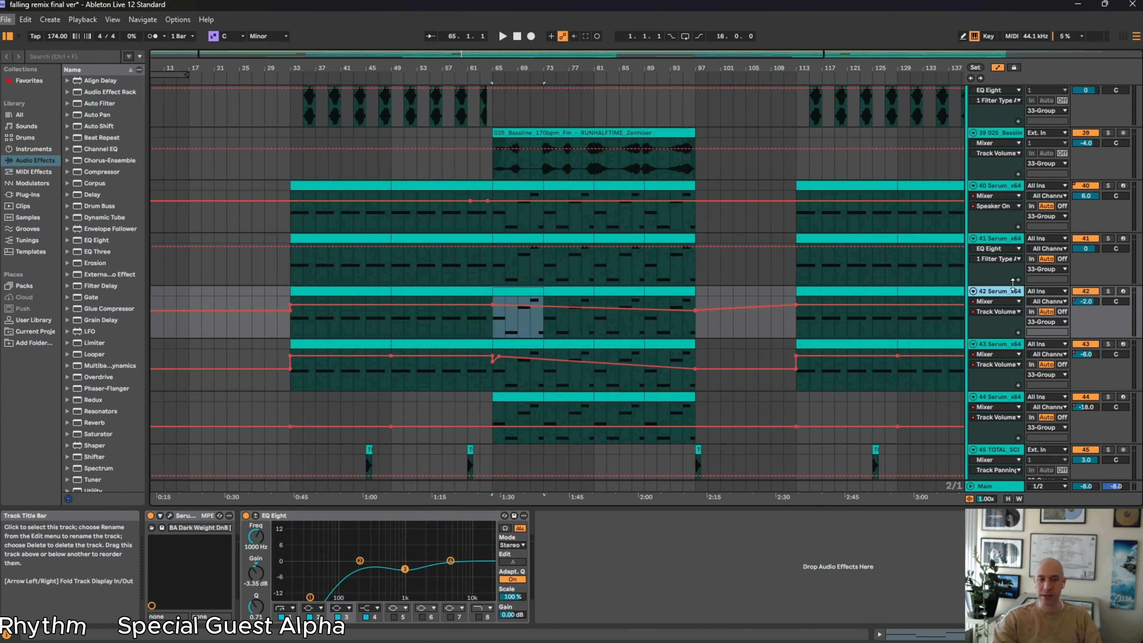
{"action": "left_click", "coordinate": [1001, 399]}
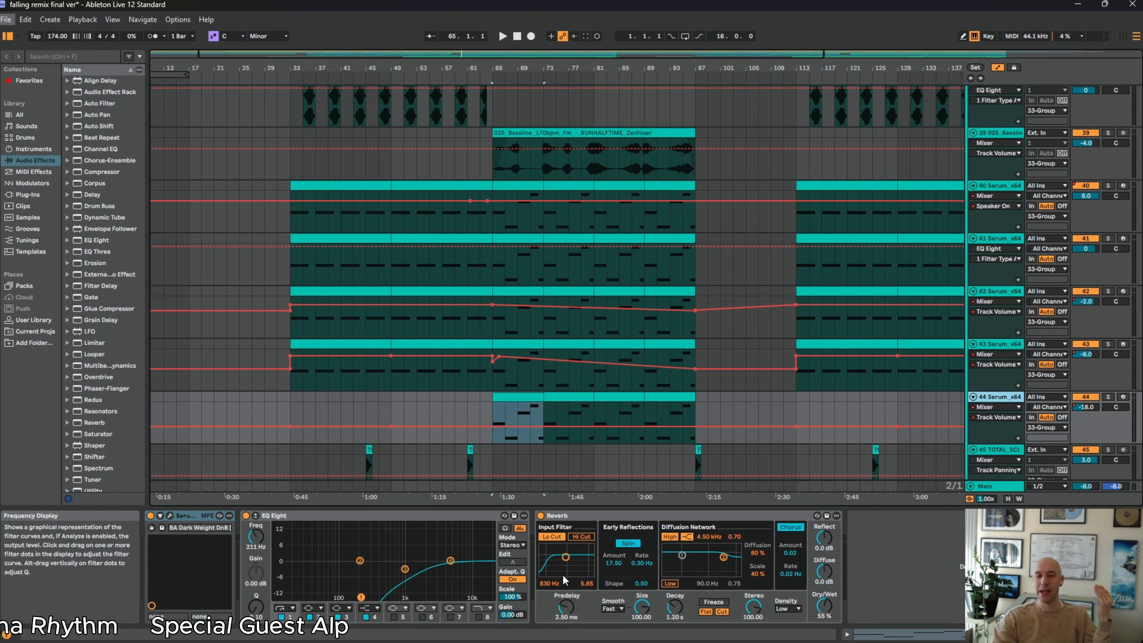
Solo track 44 and play its clips from bar 65, then show track 41's device chain
{"action": "left_click", "coordinate": [1109, 397]}
{"action": "key", "text": "space"}
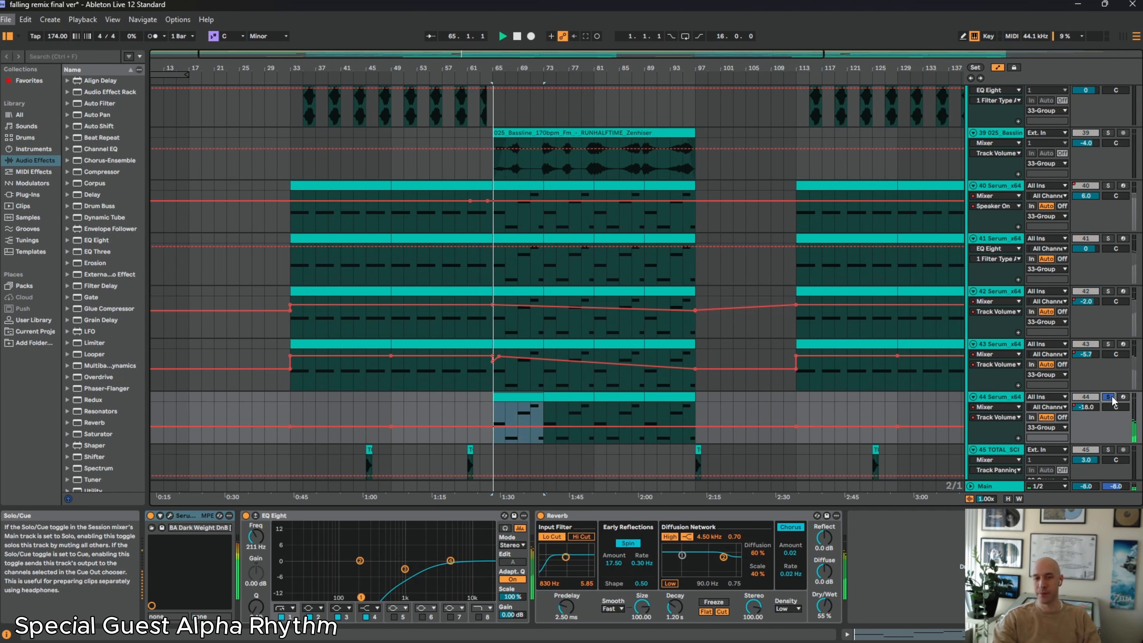
{"action": "left_click", "coordinate": [478, 267]}
Solo only track 45 and play its short TOTAL SCIENCE clip at bar 45
{"action": "scroll", "coordinate": [502, 403], "scroll_direction": "down", "scroll_amount": 3}
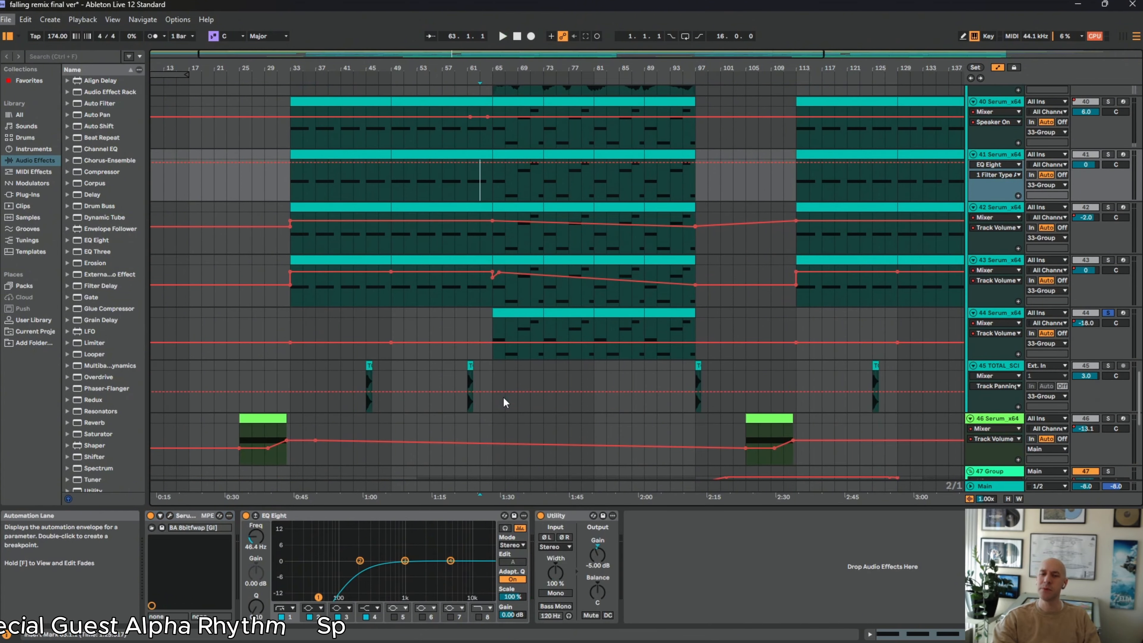
{"action": "scroll", "coordinate": [504, 399], "scroll_direction": "up", "scroll_amount": 2}
{"action": "scroll", "coordinate": [504, 398], "scroll_direction": "down", "scroll_amount": 2}
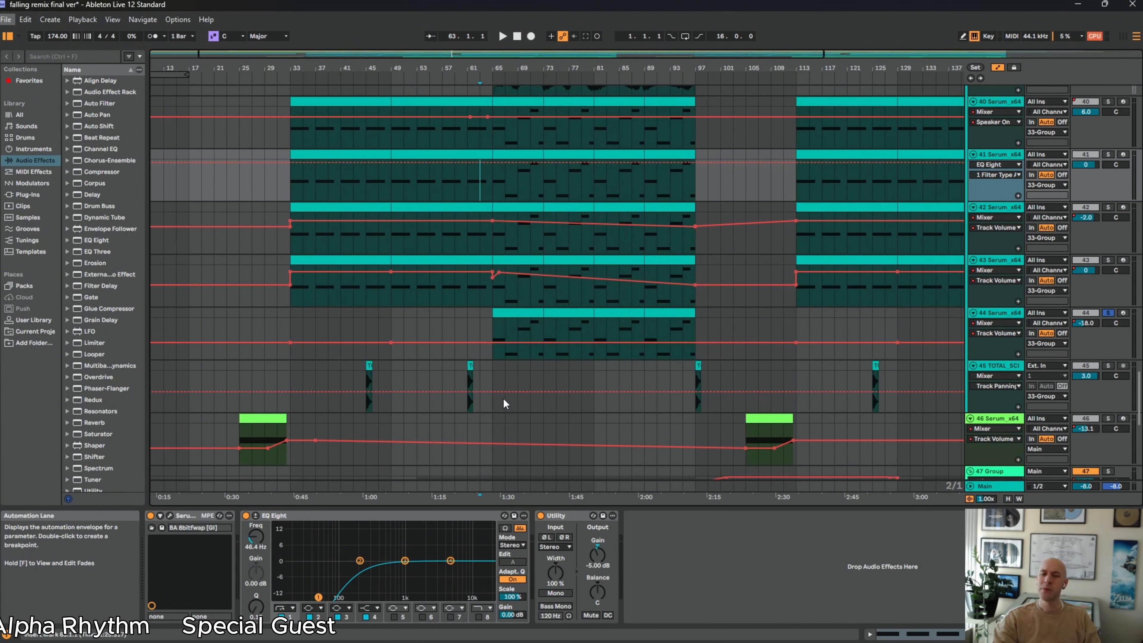
{"action": "scroll", "coordinate": [503, 394], "scroll_direction": "down", "scroll_amount": 2}
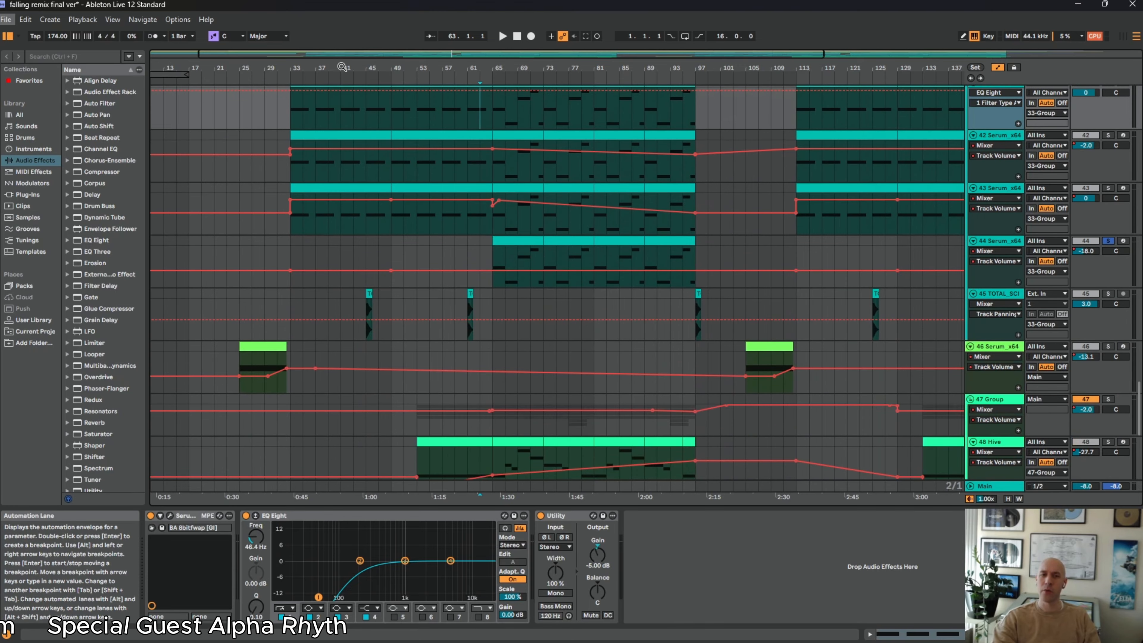
{"action": "left_click_drag", "start_coordinate": [356, 70], "coordinate": [356, 99]}
{"action": "left_click", "coordinate": [563, 295]}
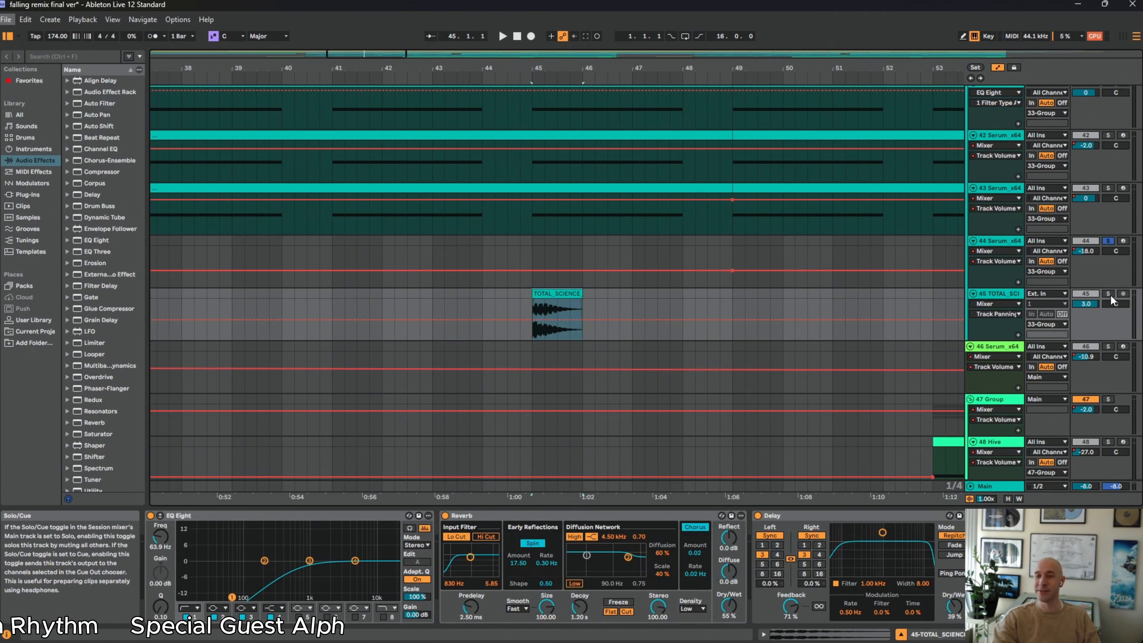
{"action": "key", "text": "space"}
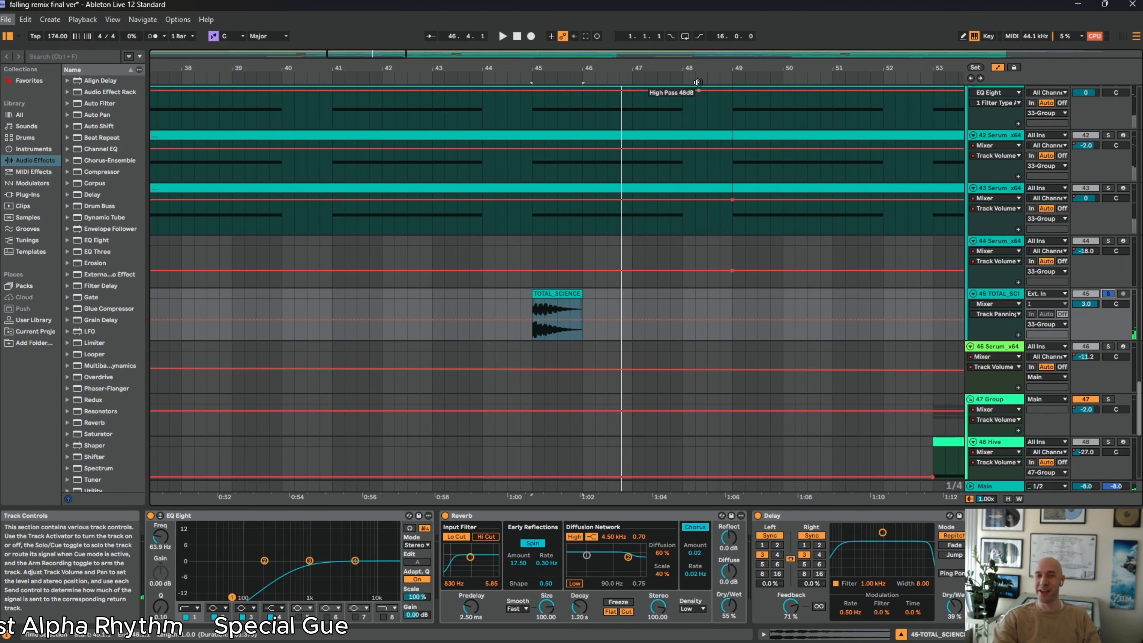
{"action": "left_click_drag", "start_coordinate": [697, 67], "coordinate": [696, 47]}
{"action": "key", "text": "space"}
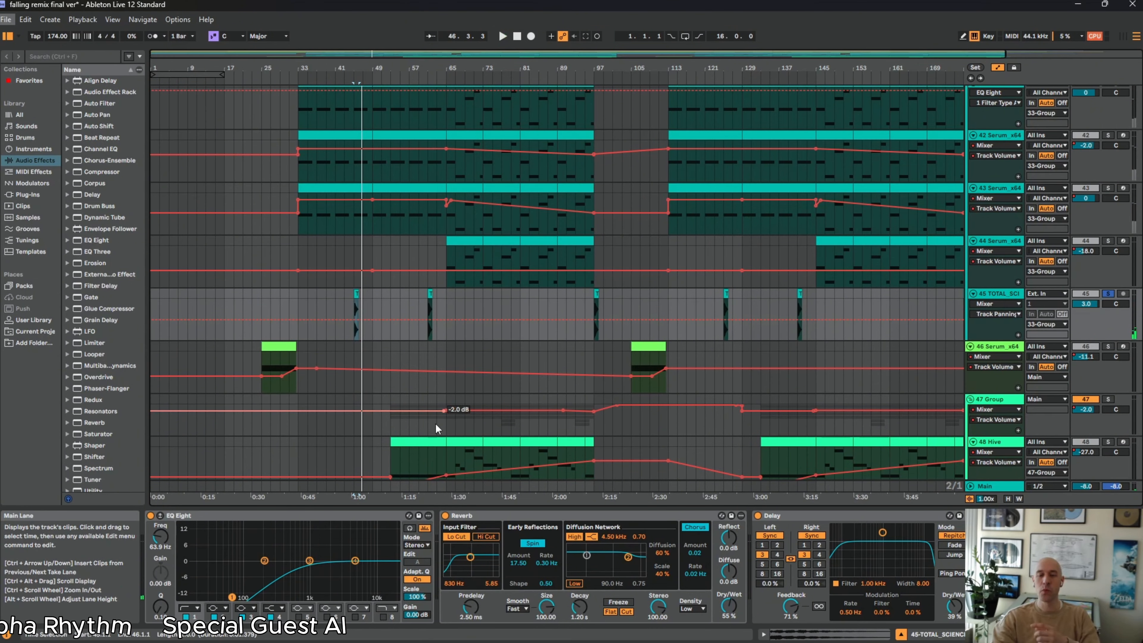
Solo only track 46 and play its riser clip from bar 25
{"action": "scroll", "coordinate": [533, 282], "scroll_direction": "down", "scroll_amount": 1}
{"action": "scroll", "coordinate": [454, 287], "scroll_direction": "down", "scroll_amount": 9}
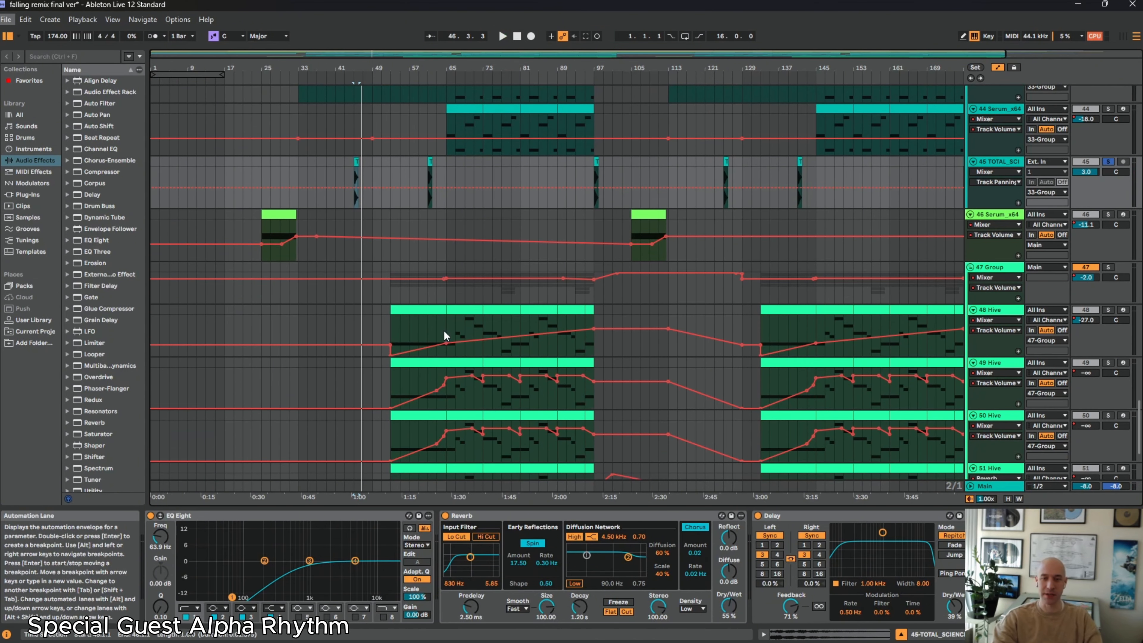
{"action": "scroll", "coordinate": [437, 379], "scroll_direction": "down", "scroll_amount": 2}
{"action": "scroll", "coordinate": [447, 372], "scroll_direction": "up", "scroll_amount": 3}
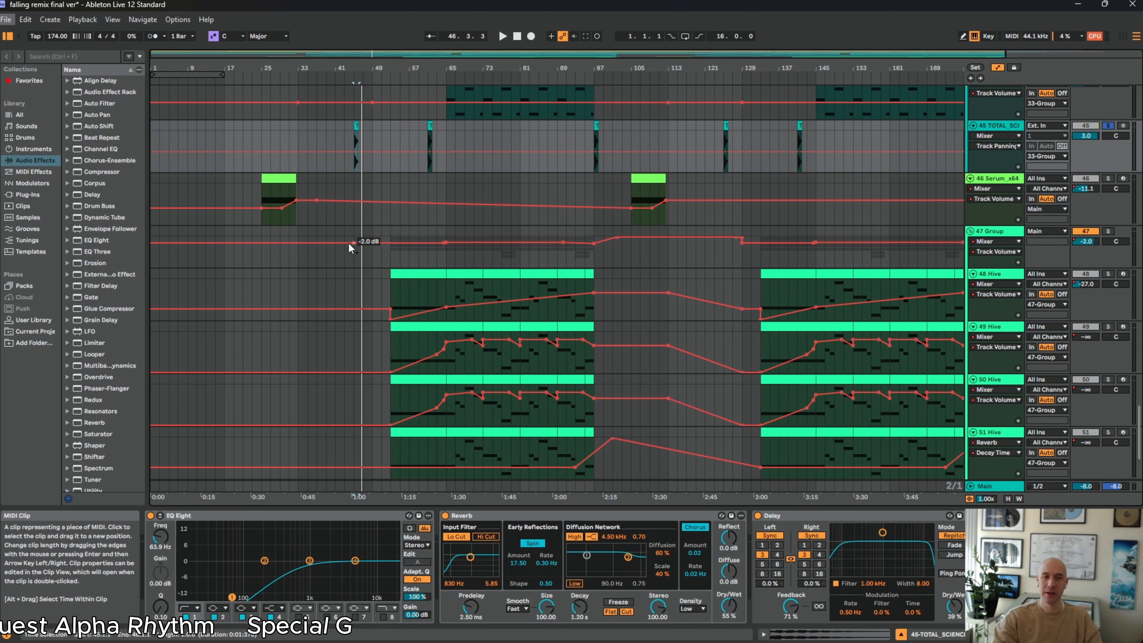
{"action": "left_click", "coordinate": [290, 178]}
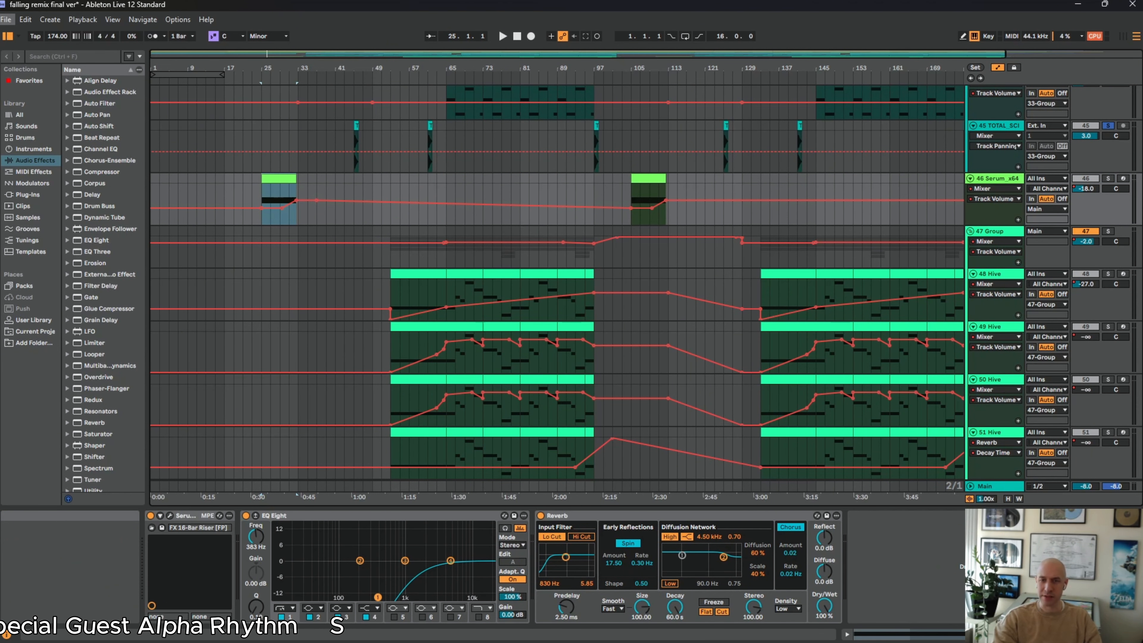
{"action": "left_click", "coordinate": [1108, 126]}
{"action": "left_click", "coordinate": [1108, 178]}
{"action": "key", "text": "space"}
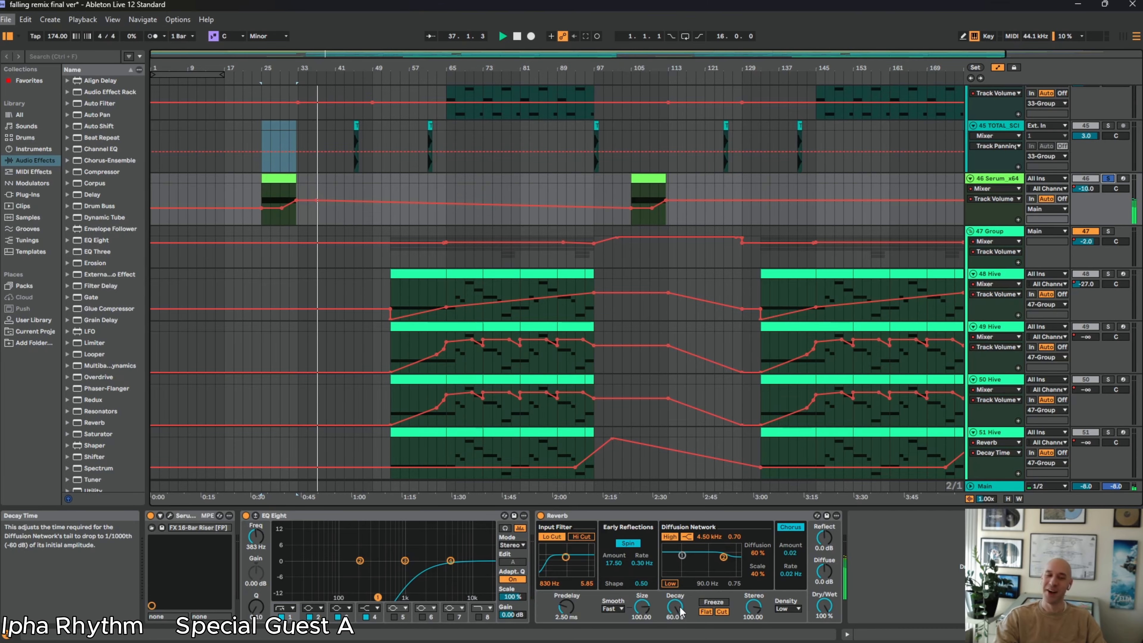
Show the device chain of track 48 from its clip at bar 53 and unsolo track 46 during playback
{"action": "scroll", "coordinate": [602, 367], "scroll_direction": "down", "scroll_amount": 3}
{"action": "scroll", "coordinate": [602, 367], "scroll_direction": "down", "scroll_amount": 2}
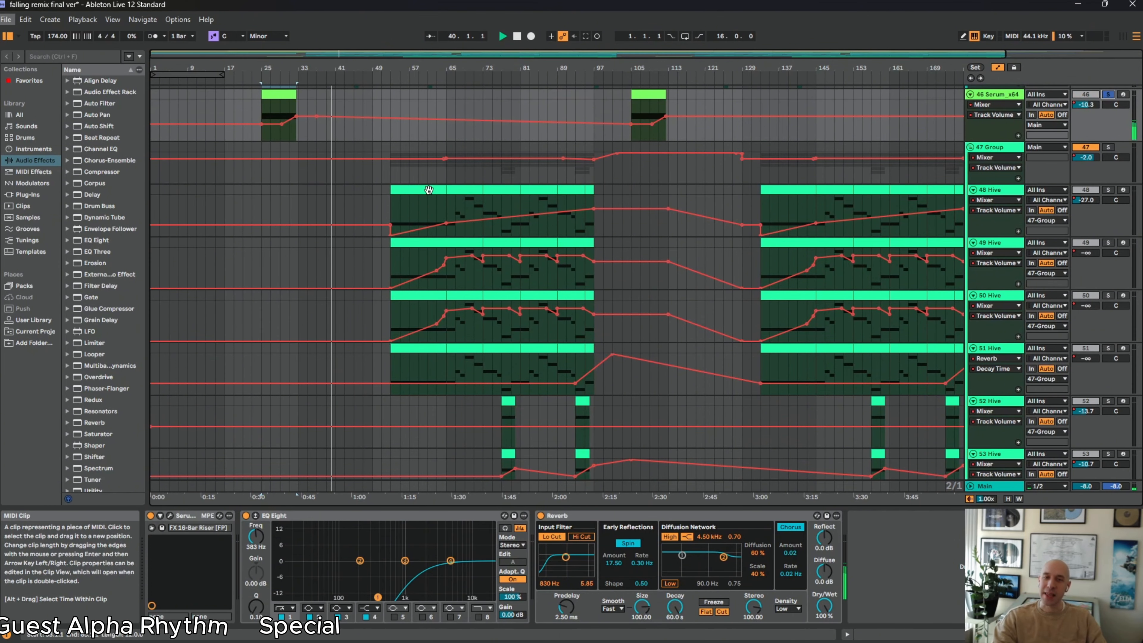
{"action": "left_click", "coordinate": [424, 195]}
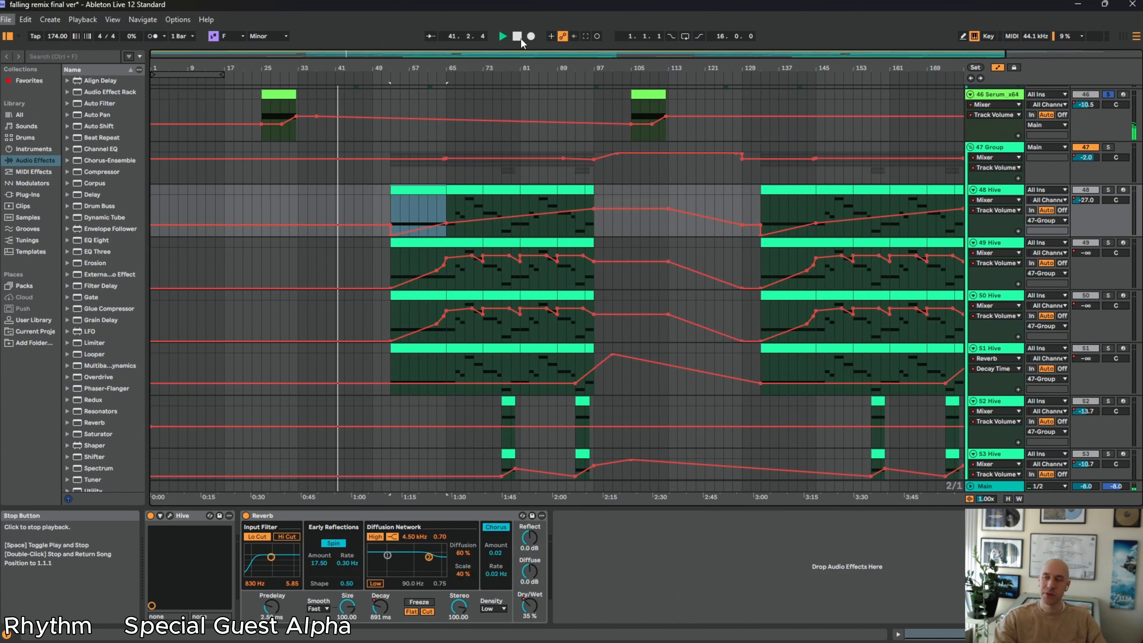
{"action": "scroll", "coordinate": [498, 112], "scroll_direction": "up", "scroll_amount": 3}
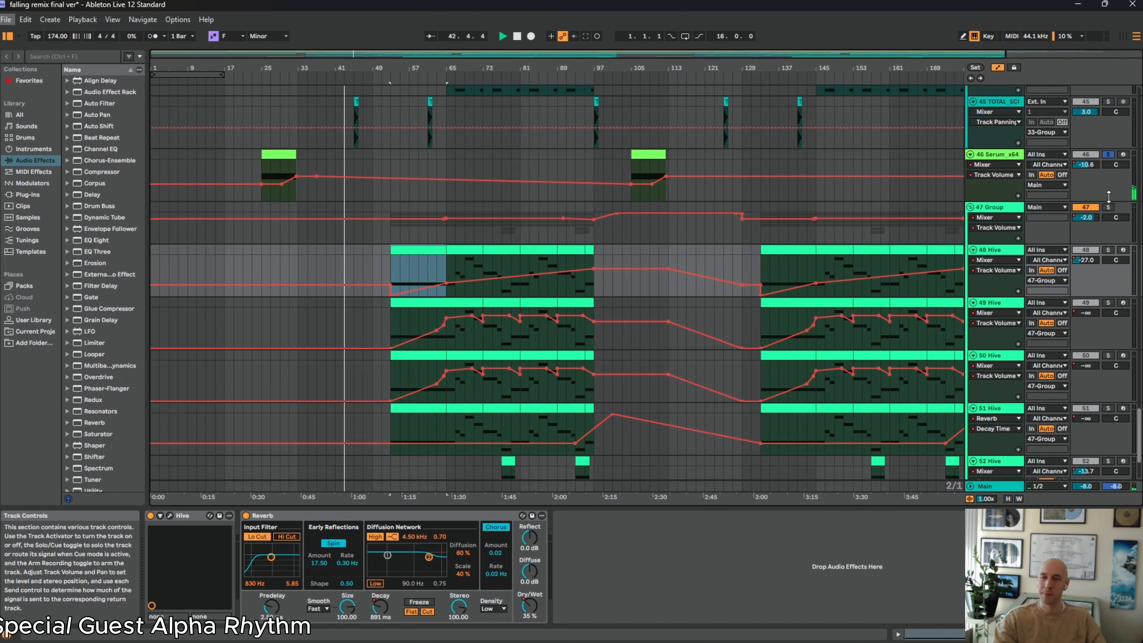
{"action": "left_click", "coordinate": [1109, 155]}
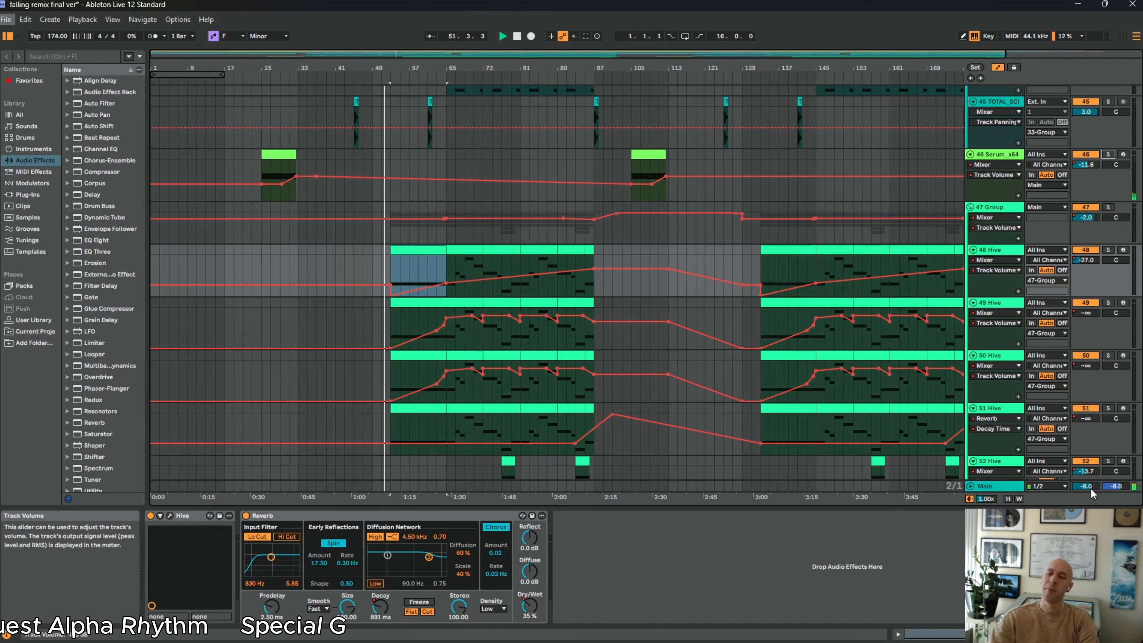
Lower the Main volume to -14.0 dB, solo the 47 group during playback, and restore the Main volume to -8.0 dB
{"action": "left_click_drag", "start_coordinate": [1091, 491], "coordinate": [1091, 506]}
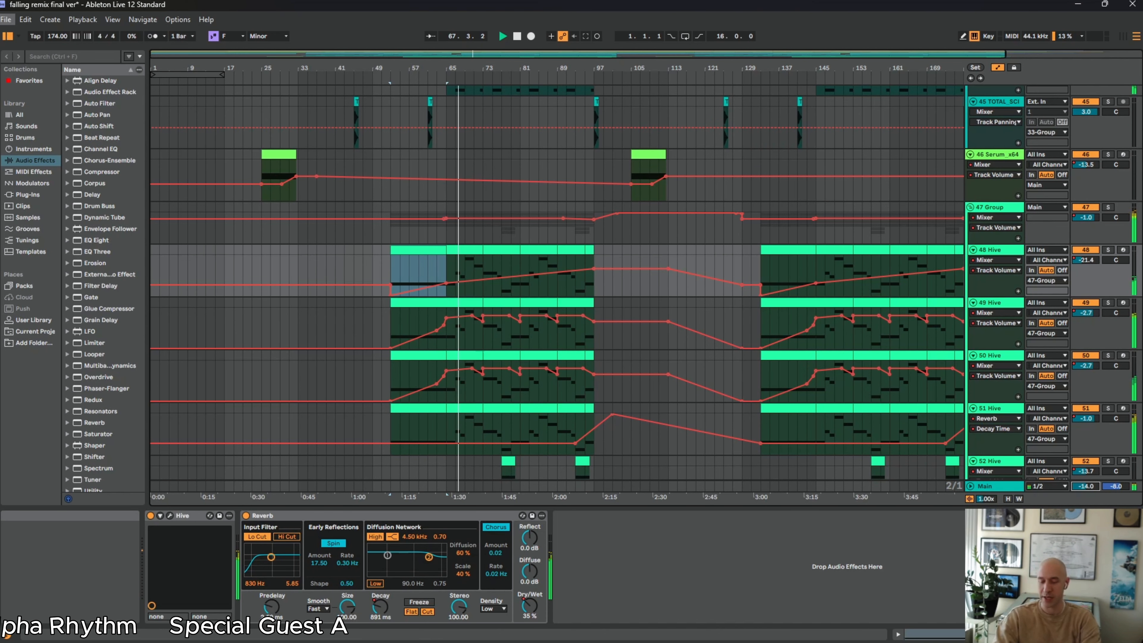
{"action": "left_click", "coordinate": [1108, 207]}
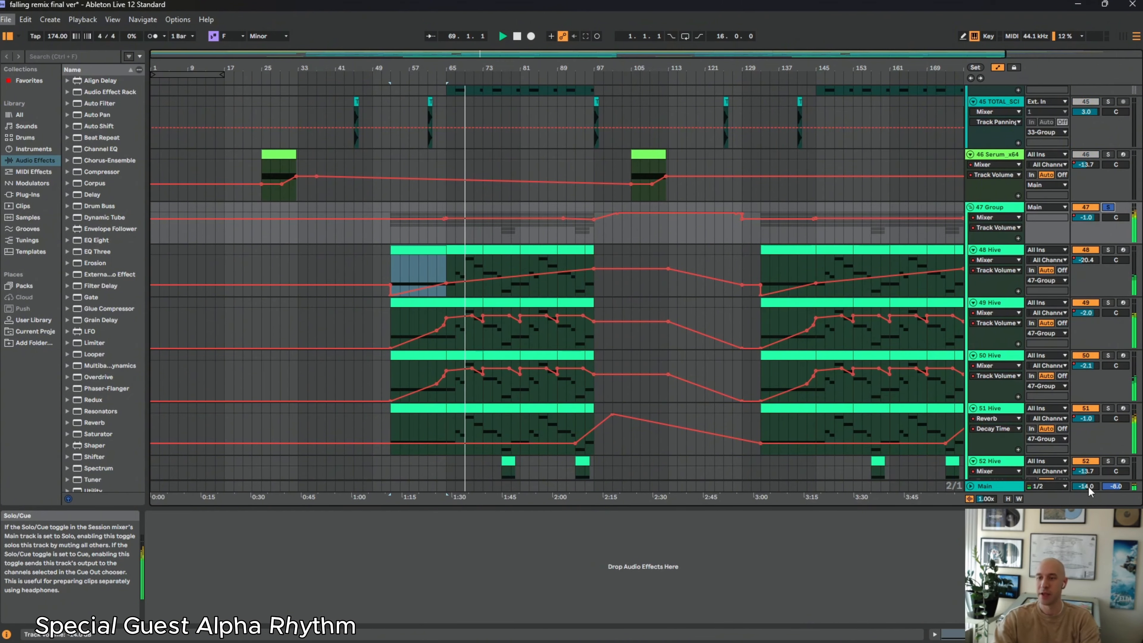
{"action": "left_click_drag", "start_coordinate": [1086, 486], "coordinate": [1086, 477]}
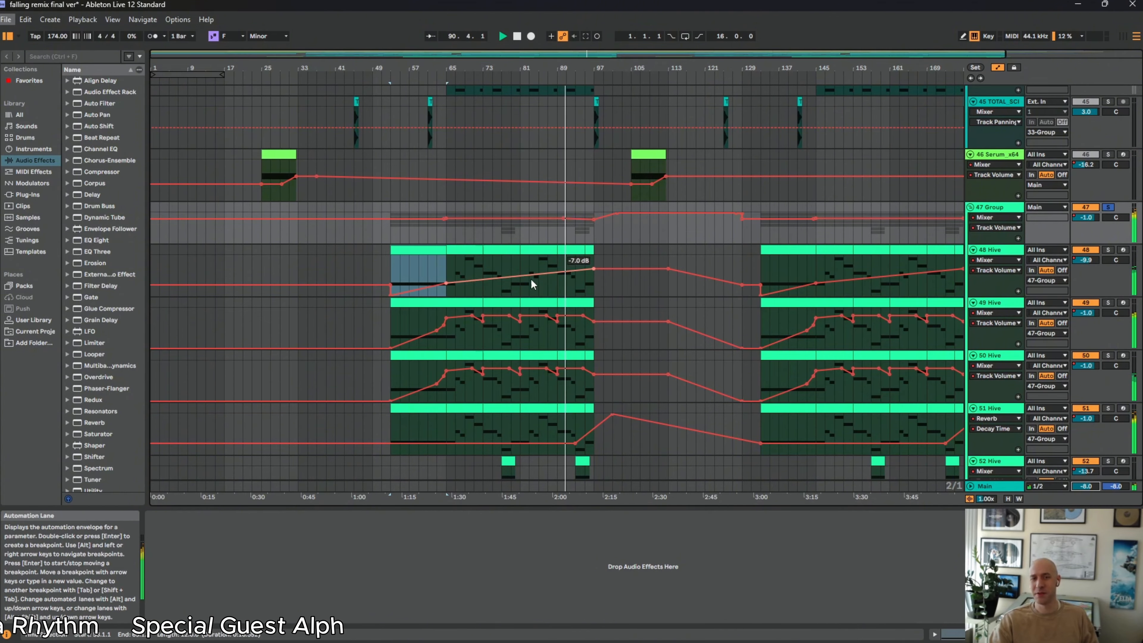
Select track 48's clip at bar 65, solo only that track, and play it from there
{"action": "left_click", "coordinate": [456, 255]}
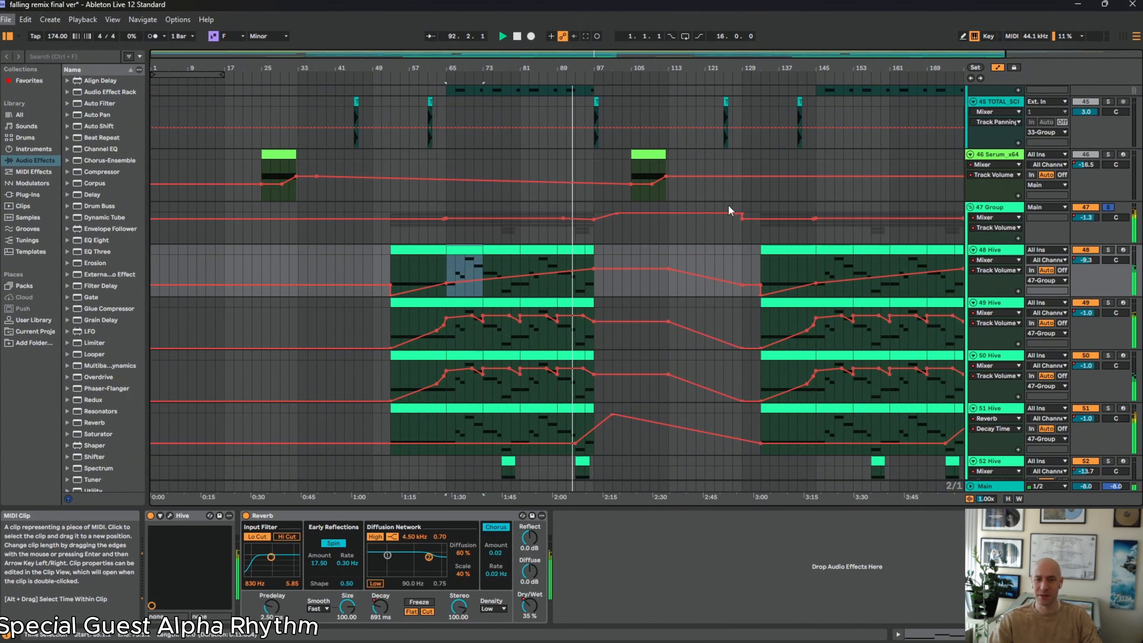
{"action": "left_click", "coordinate": [1107, 251]}
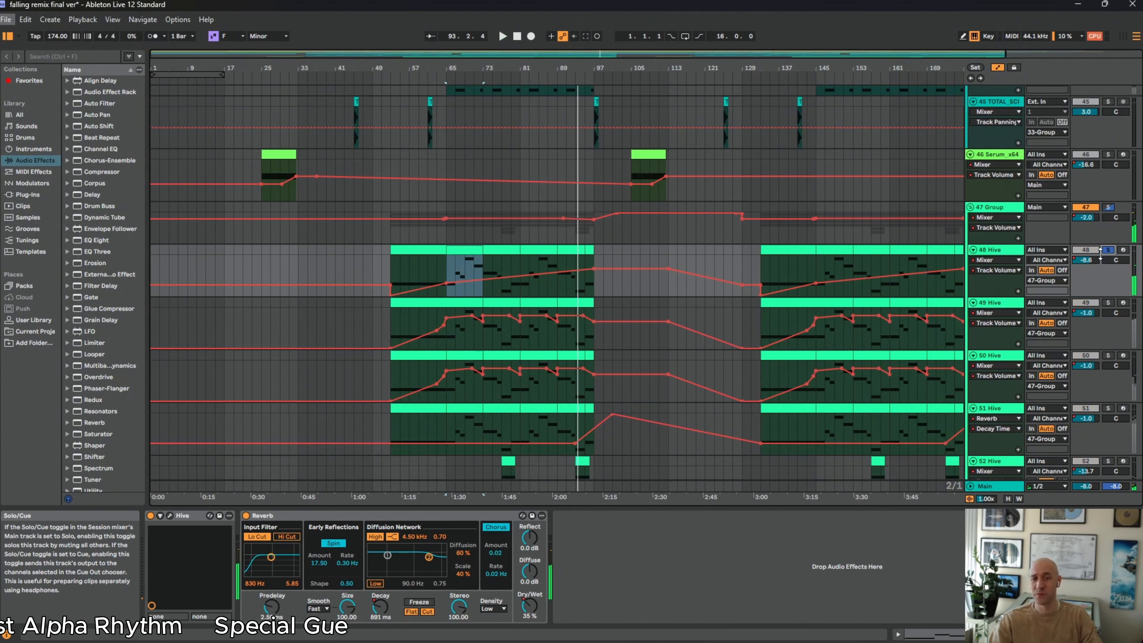
{"action": "key", "text": "space"}
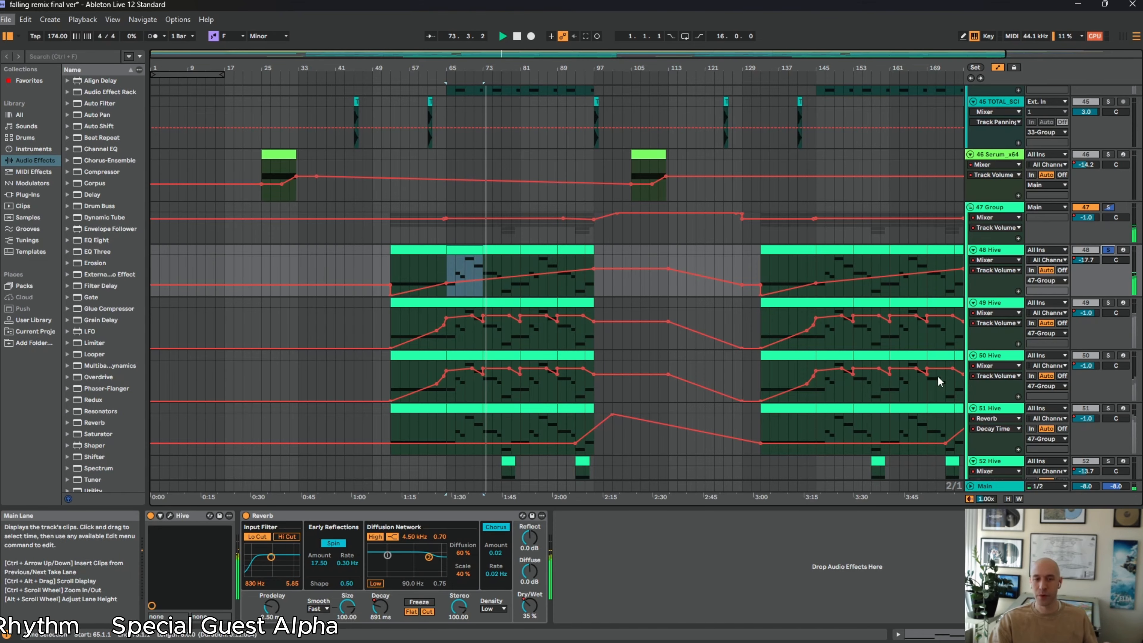
Solo Hive tracks 49, 50 and 51 one at a time during playback to compare their layers
{"action": "left_click", "coordinate": [1110, 304]}
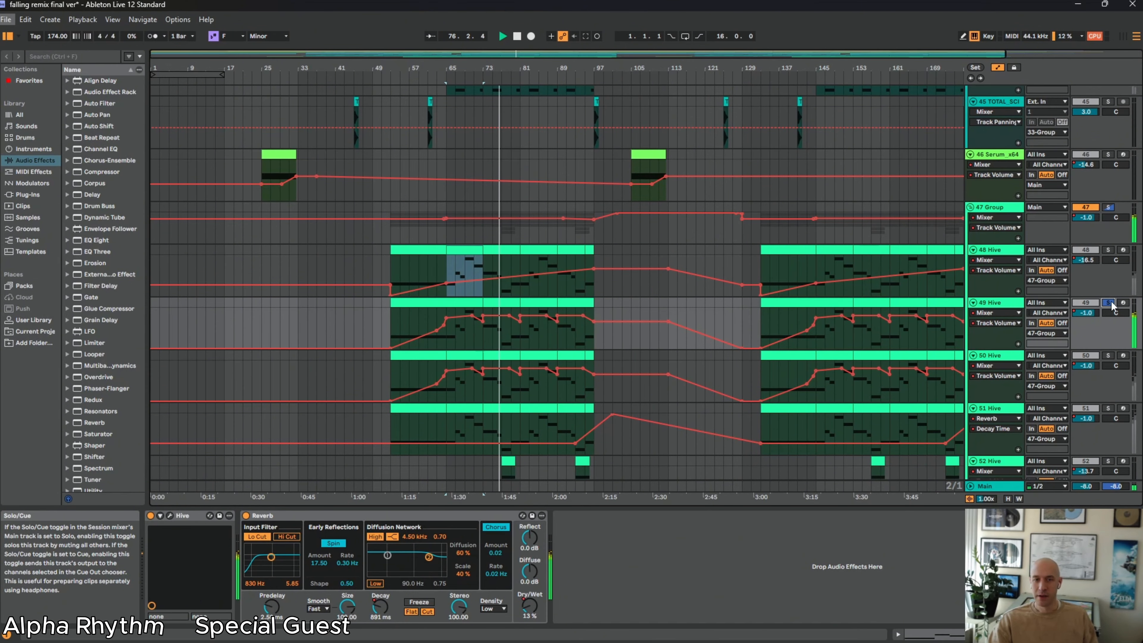
{"action": "left_click", "coordinate": [1109, 355]}
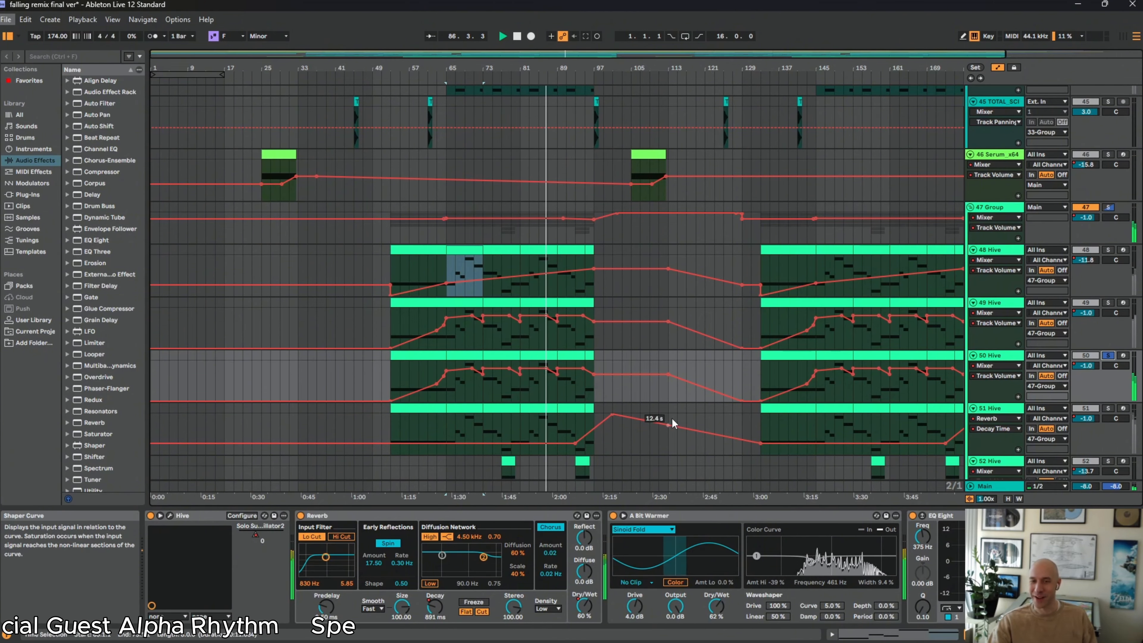
{"action": "left_click", "coordinate": [1108, 409]}
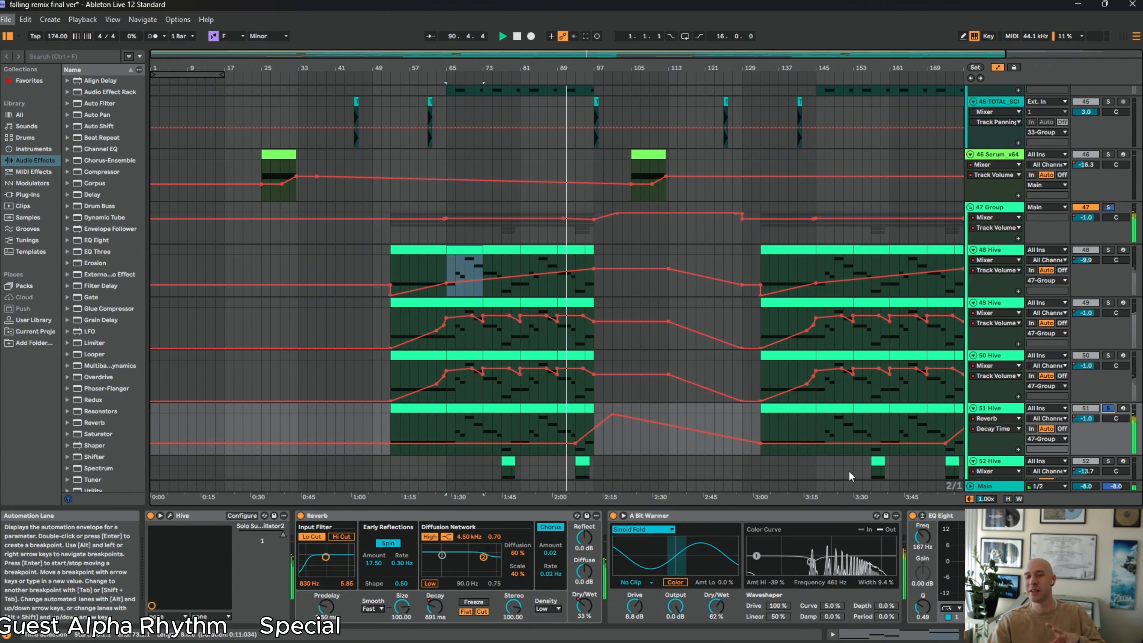
Solo only track 52 and then only track 53 during playback to hear the remaining Hive layers
{"action": "scroll", "coordinate": [913, 466], "scroll_direction": "down", "scroll_amount": 3}
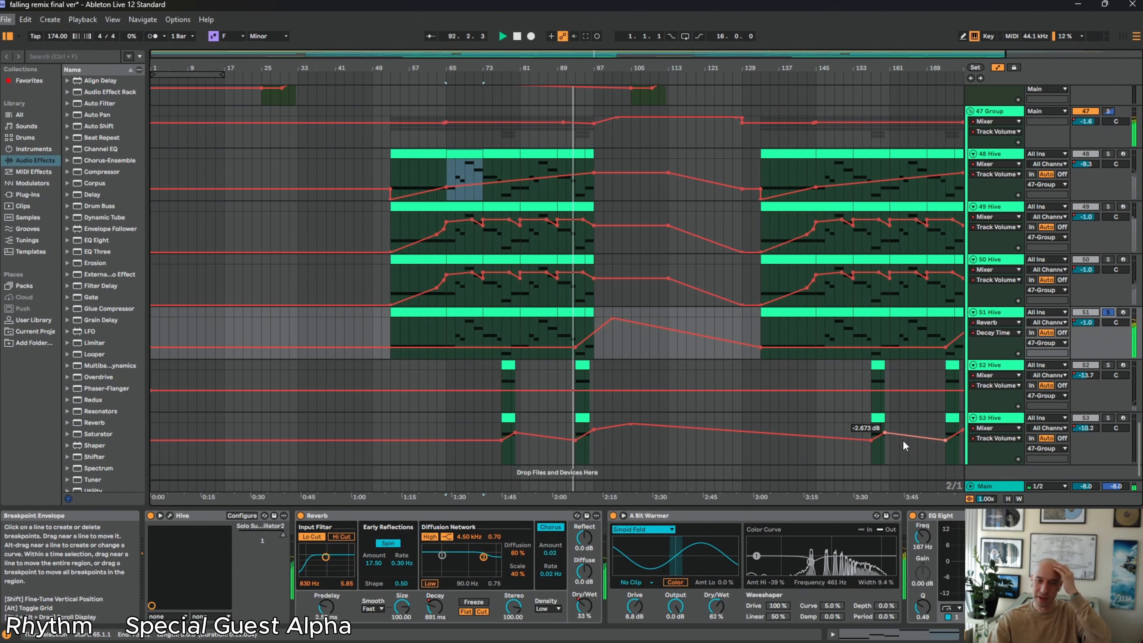
{"action": "left_click", "coordinate": [1109, 354]}
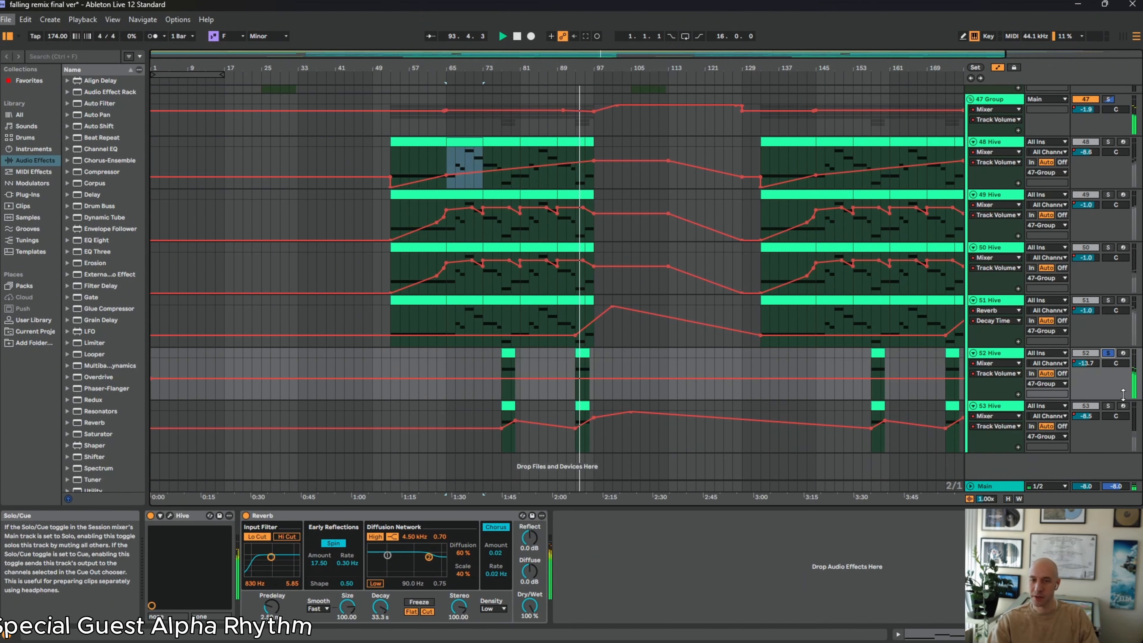
{"action": "left_click", "coordinate": [1111, 406]}
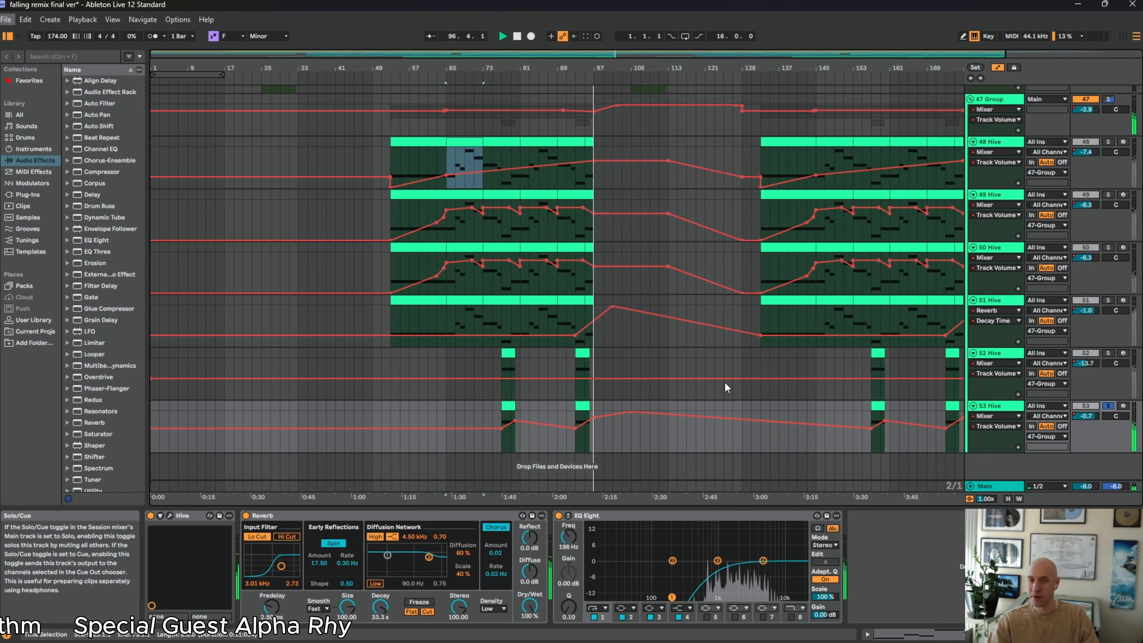
{"action": "scroll", "coordinate": [548, 244], "scroll_direction": "up", "scroll_amount": 2}
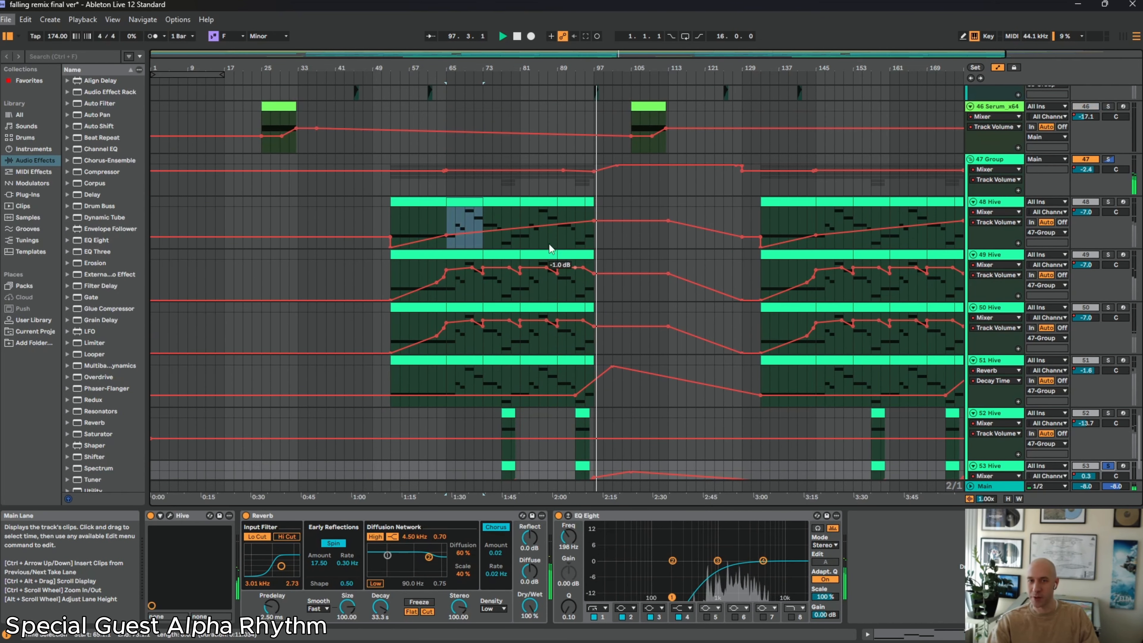
Solo the 47 group and play its combined Hive layers from about bar 63
{"action": "left_click", "coordinate": [435, 184]}
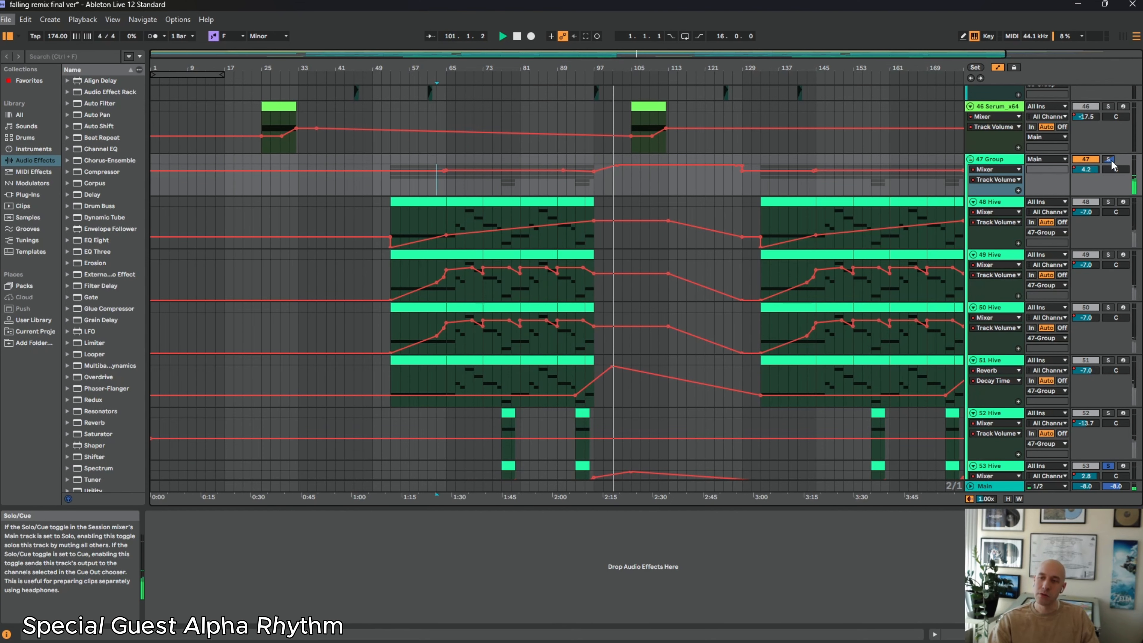
{"action": "left_click", "coordinate": [1110, 160]}
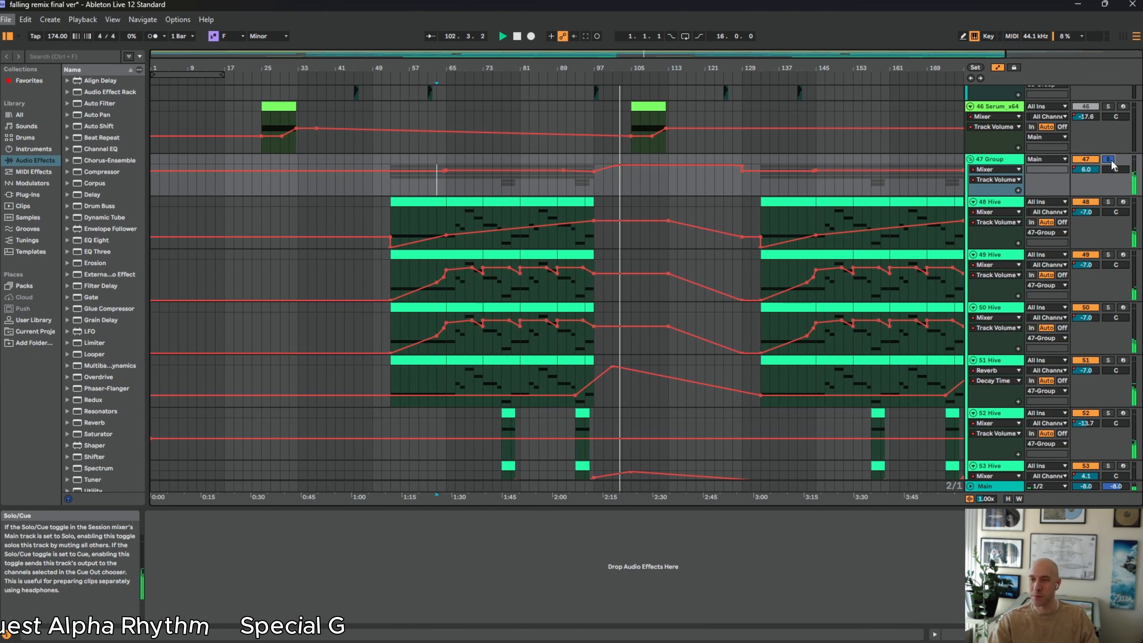
{"action": "key", "text": "space"}
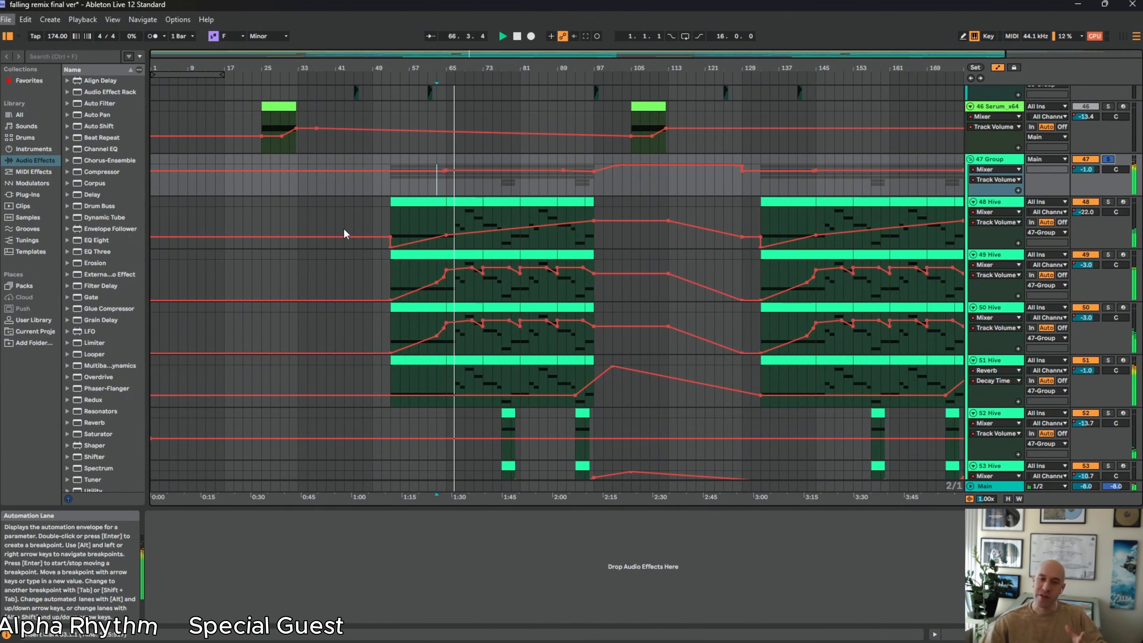
Open track 48's clip at bar 53 to inspect its MIDI notes, and place the insert marker at bar 65
{"action": "double_click", "coordinate": [407, 202]}
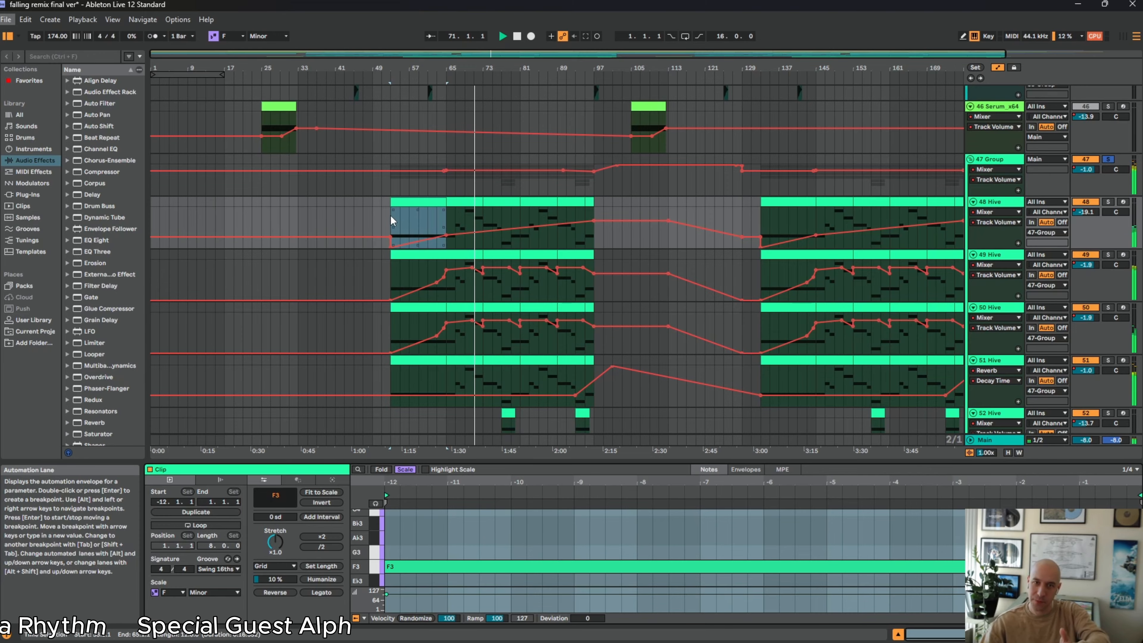
{"action": "left_click_drag", "start_coordinate": [374, 212], "coordinate": [445, 215]}
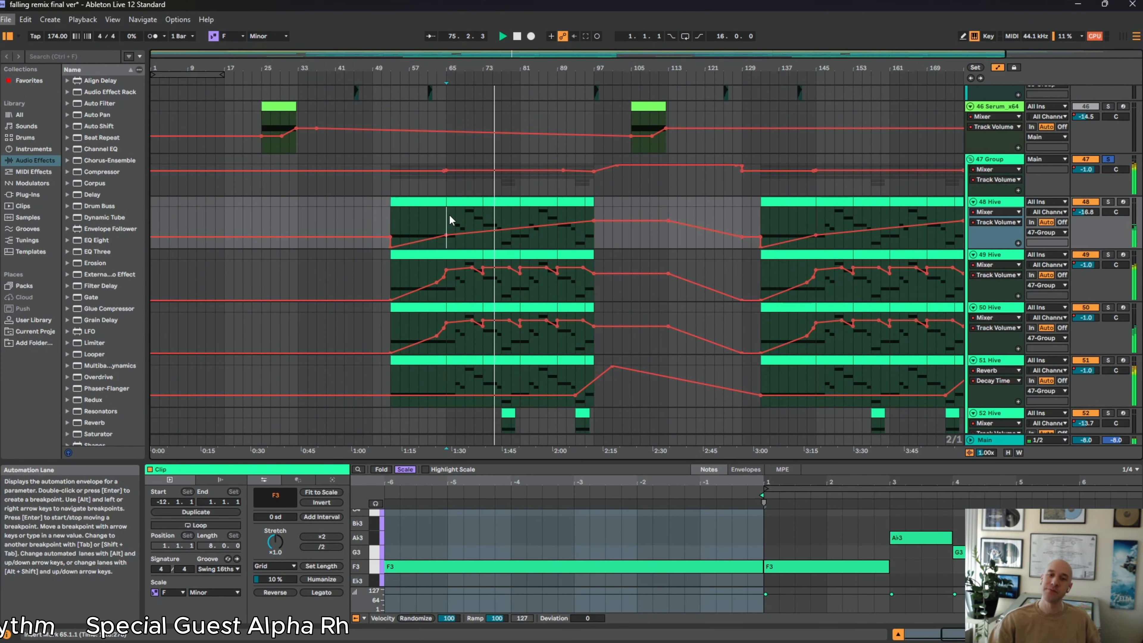
{"action": "left_click", "coordinate": [449, 219]}
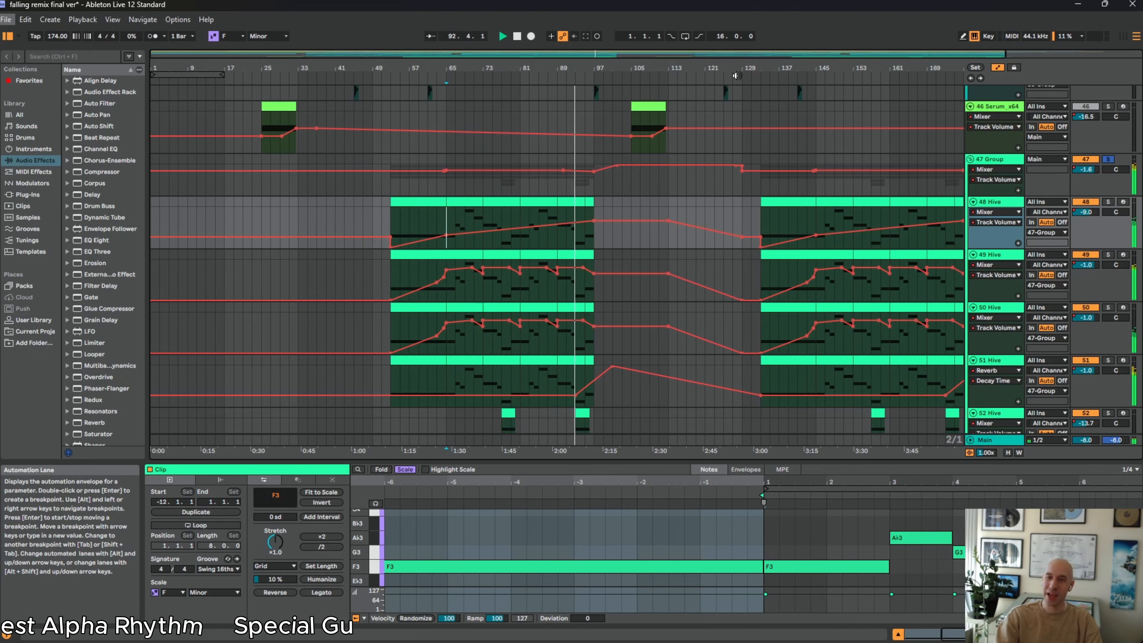
Clear the 47 group's solo and play the full mix from bar 61, with the insert marker on Serum track 40
{"action": "left_click_drag", "start_coordinate": [735, 73], "coordinate": [691, 79]}
{"action": "scroll", "coordinate": [507, 355], "scroll_direction": "up", "scroll_amount": 10}
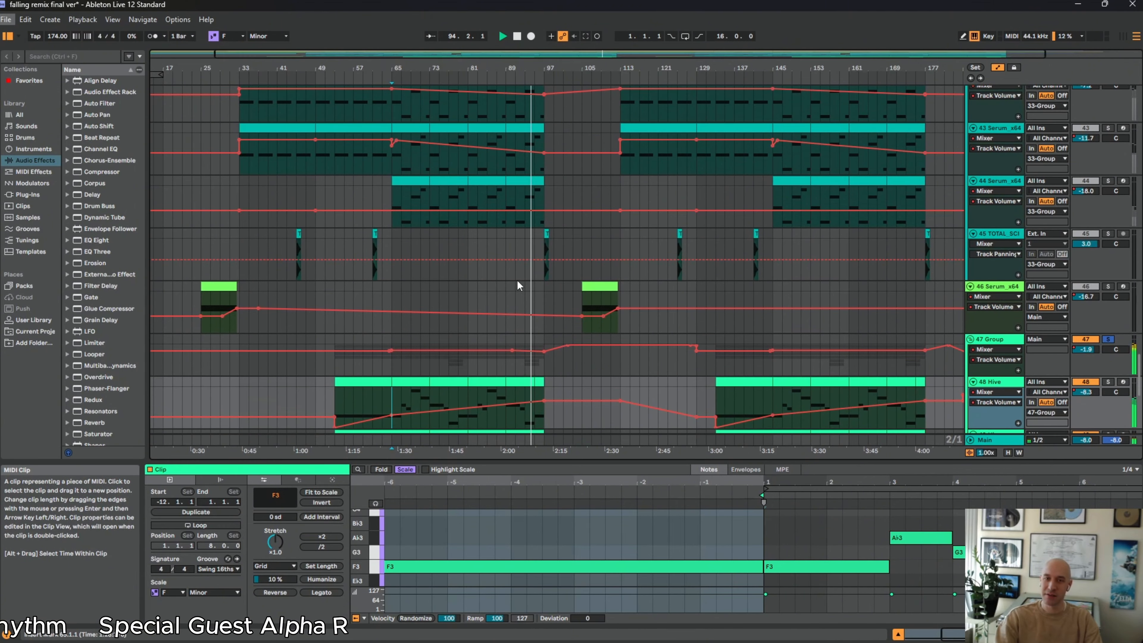
{"action": "scroll", "coordinate": [456, 254], "scroll_direction": "up", "scroll_amount": 2}
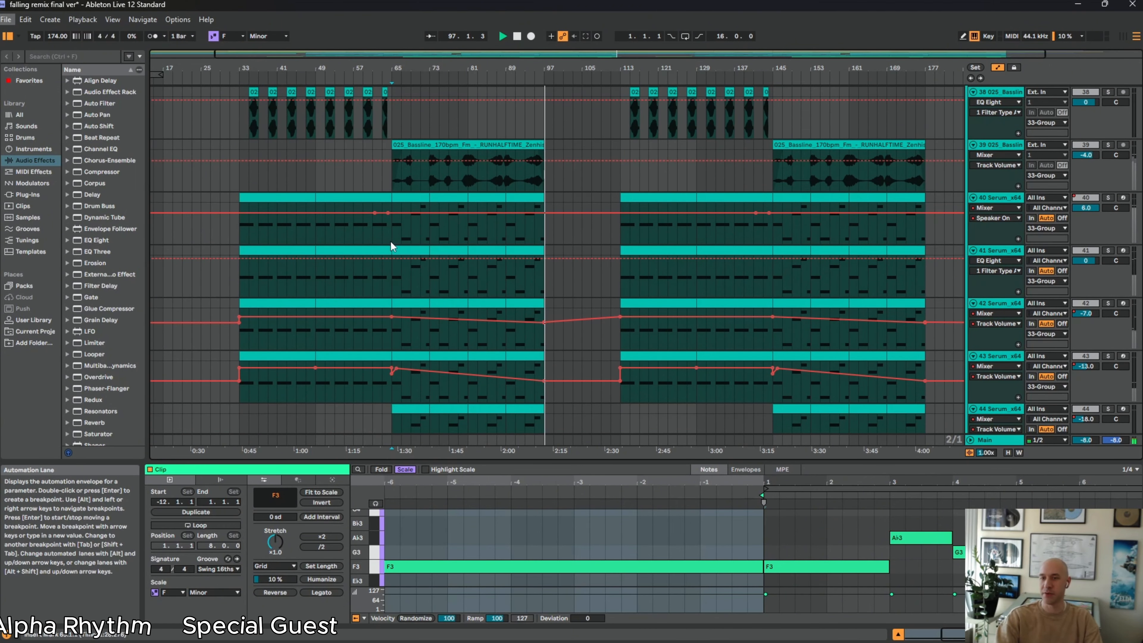
{"action": "left_click", "coordinate": [373, 237]}
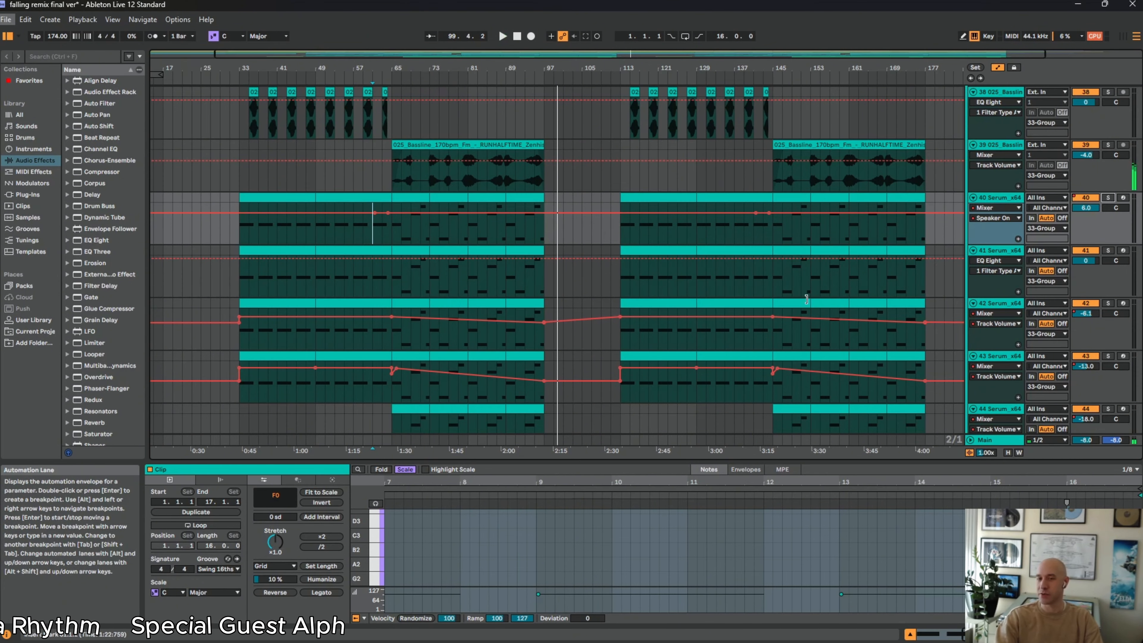
{"action": "scroll", "coordinate": [738, 284], "scroll_direction": "up", "scroll_amount": 2}
{"action": "scroll", "coordinate": [738, 288], "scroll_direction": "down", "scroll_amount": 2}
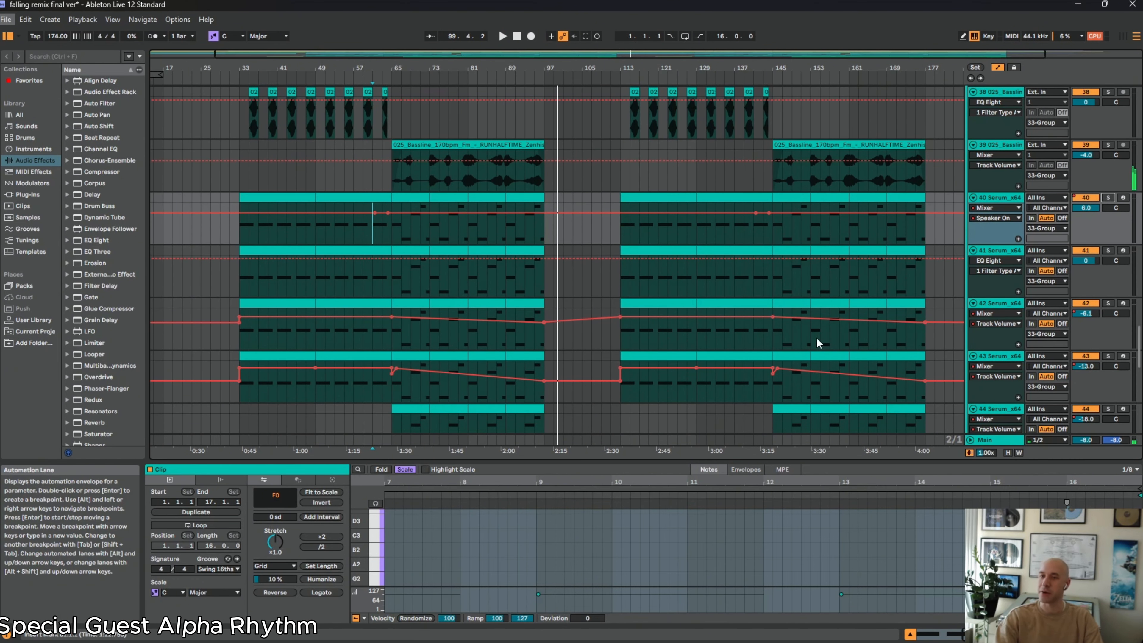
{"action": "scroll", "coordinate": [805, 347], "scroll_direction": "down", "scroll_amount": 3}
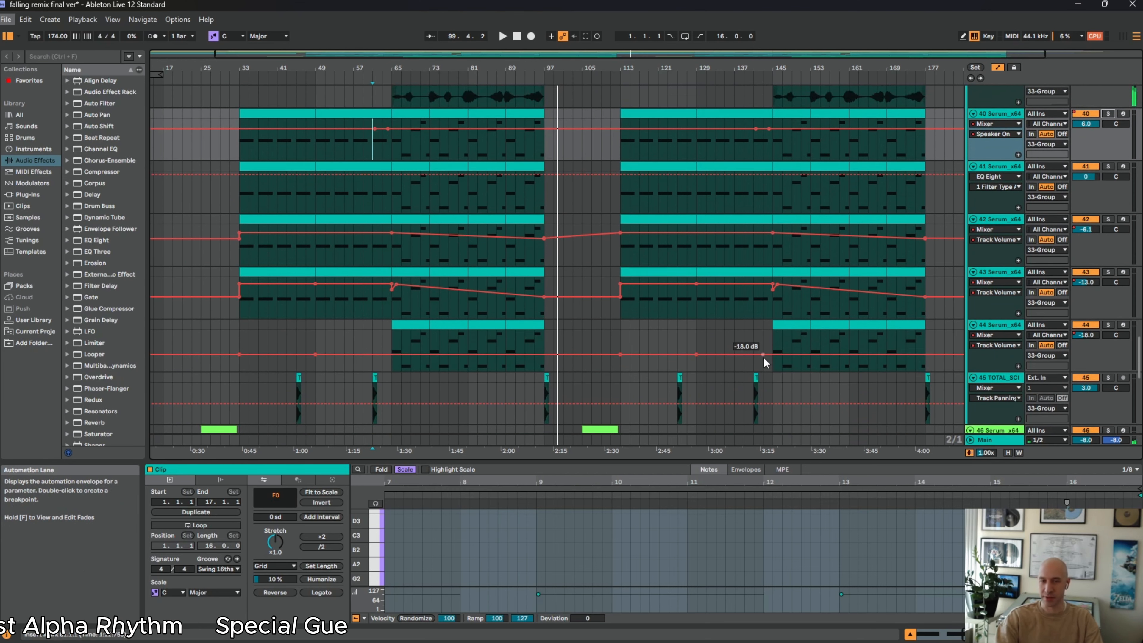
{"action": "scroll", "coordinate": [748, 349], "scroll_direction": "up", "scroll_amount": 4}
{"action": "key", "text": "space"}
{"action": "key", "text": "space"}
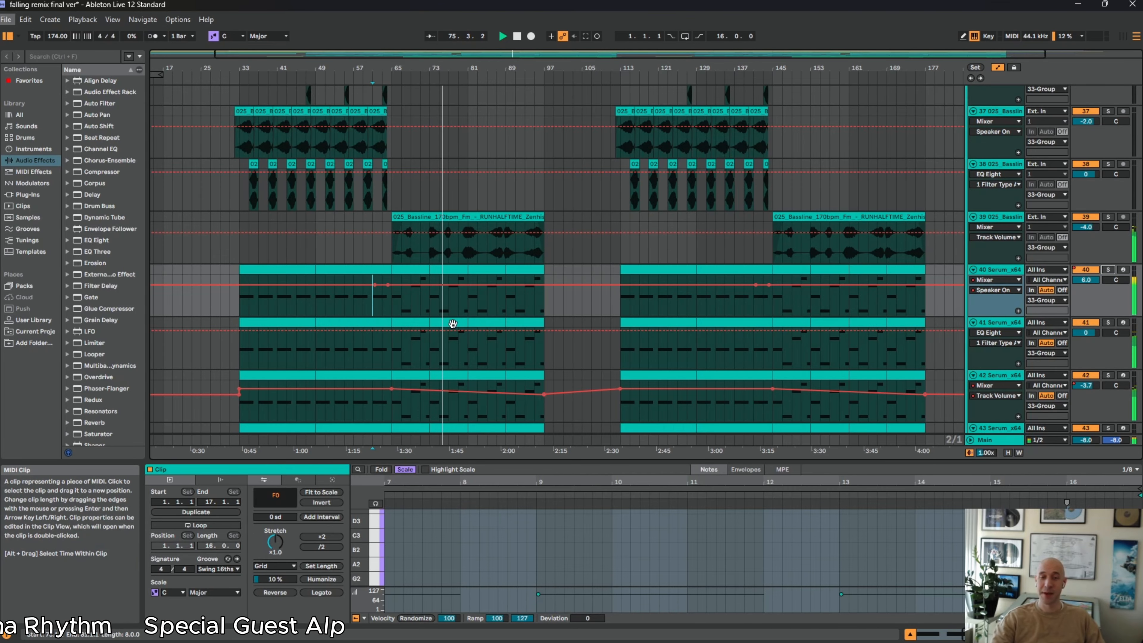
Lower the Main volume to -12.0 dB and further to -20.0 dB while the full mix plays
{"action": "scroll", "coordinate": [453, 324], "scroll_direction": "down", "scroll_amount": 2}
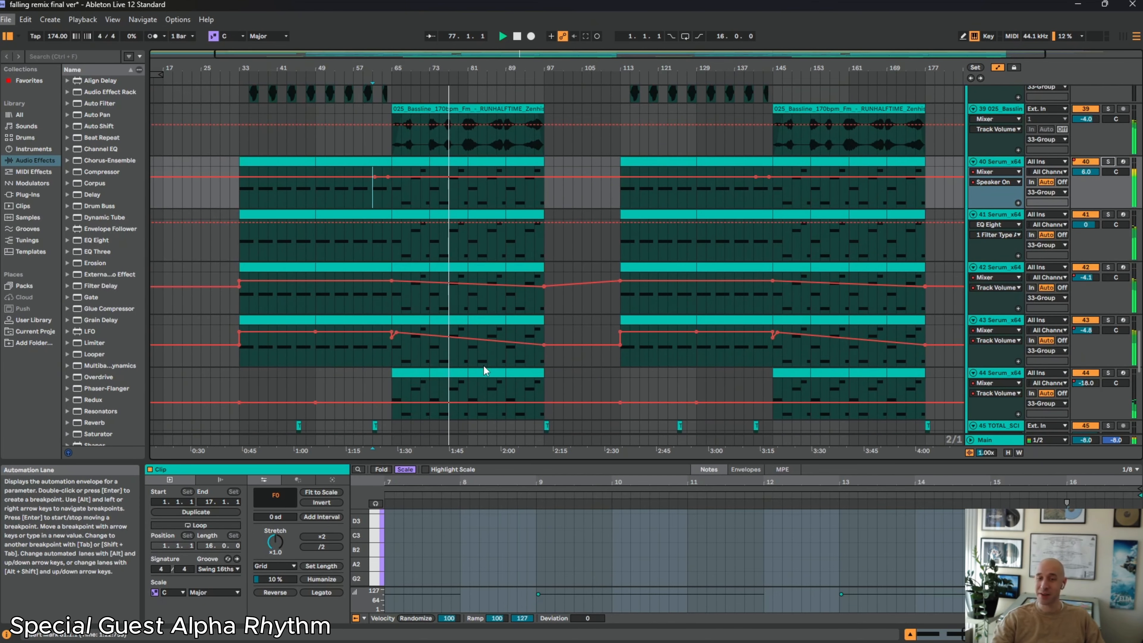
{"action": "scroll", "coordinate": [486, 367], "scroll_direction": "down", "scroll_amount": 1}
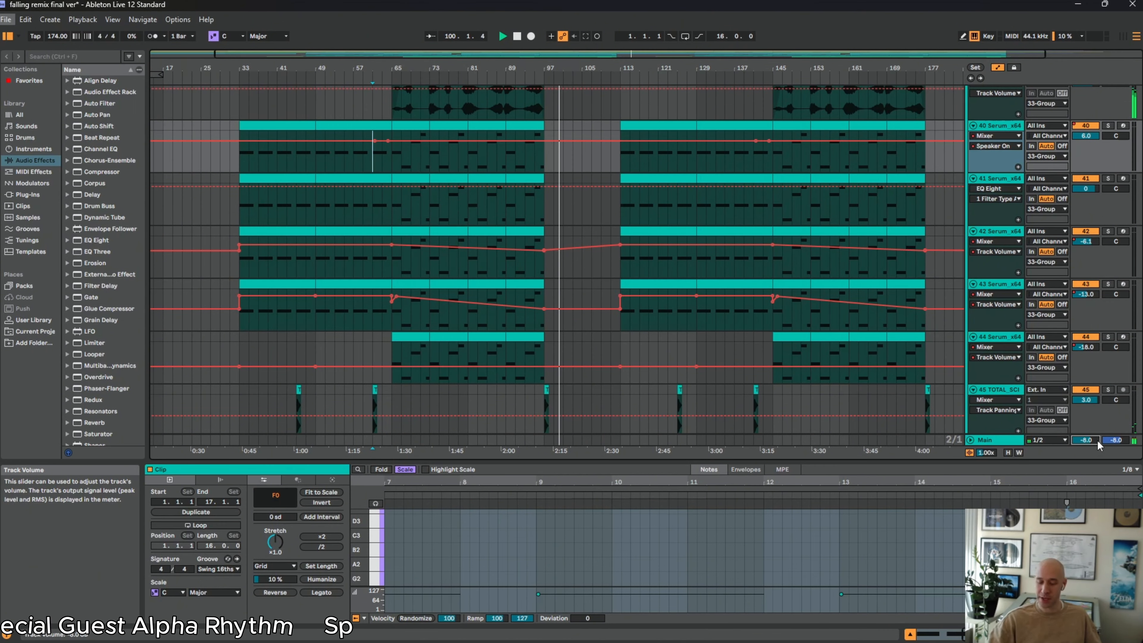
{"action": "scroll", "coordinate": [1098, 440], "scroll_direction": "down", "scroll_amount": 4}
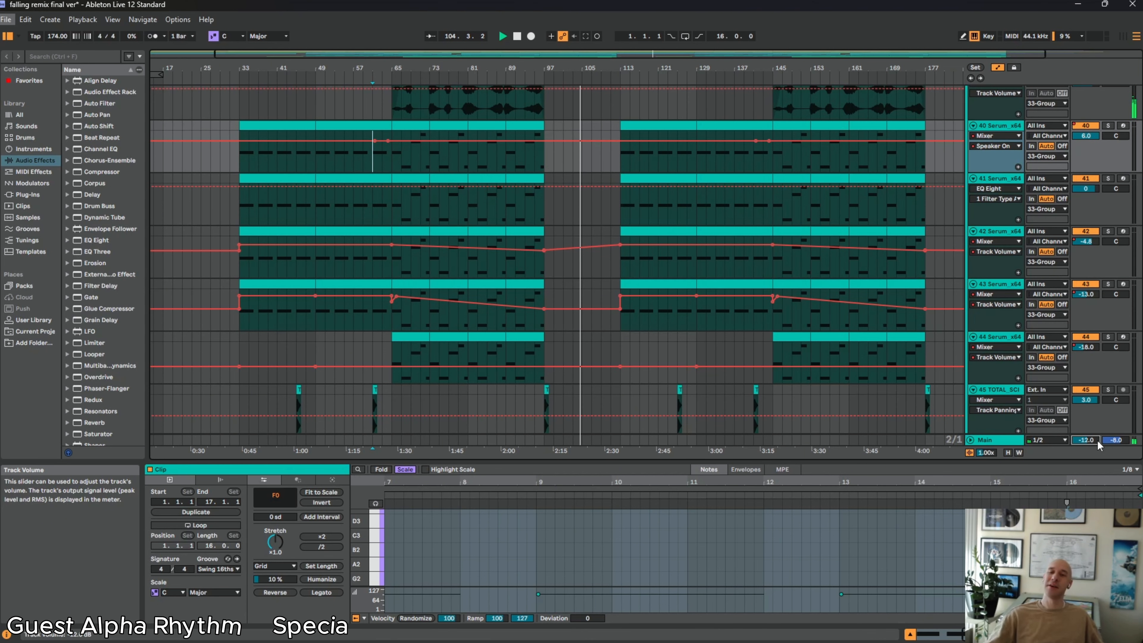
{"action": "scroll", "coordinate": [844, 404], "scroll_direction": "down", "scroll_amount": 5}
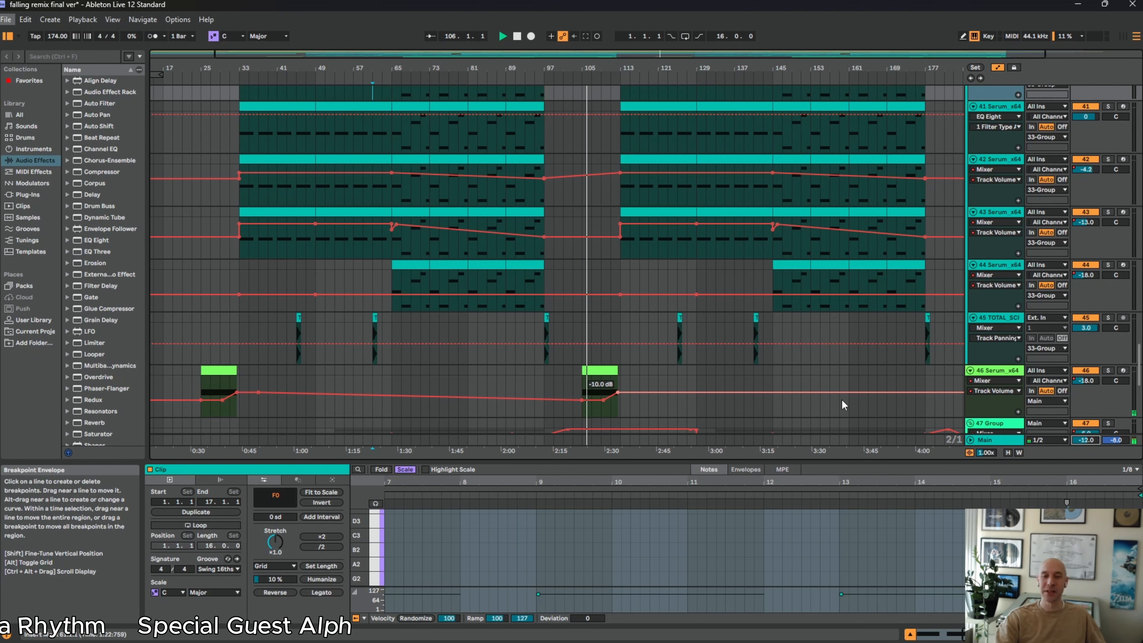
{"action": "scroll", "coordinate": [846, 392], "scroll_direction": "down", "scroll_amount": 5}
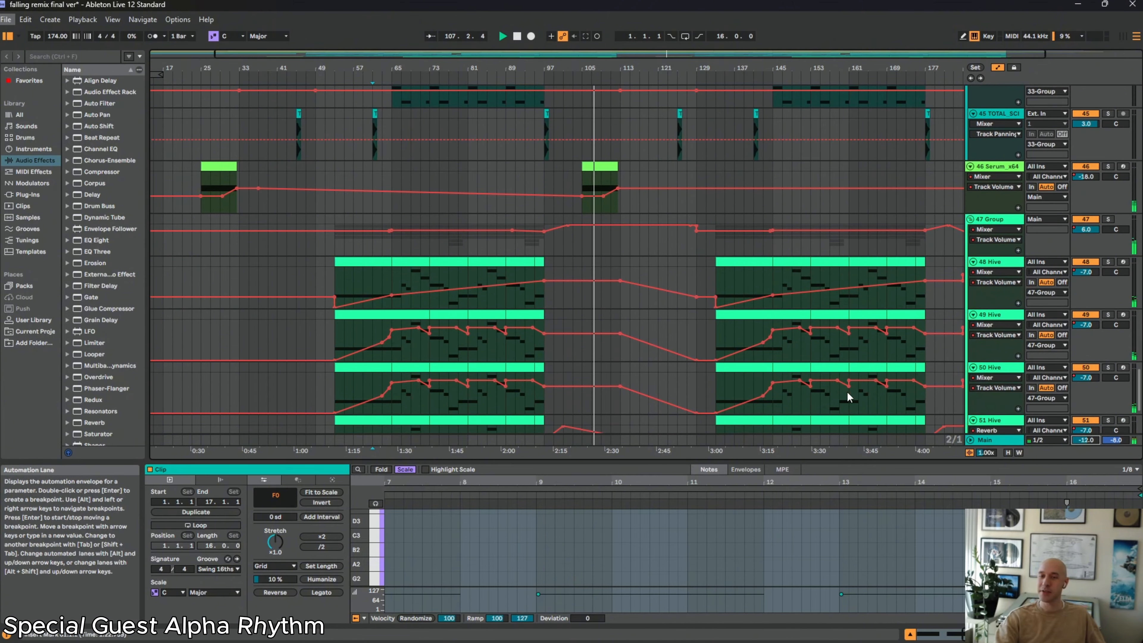
{"action": "scroll", "coordinate": [847, 392], "scroll_direction": "down", "scroll_amount": 1}
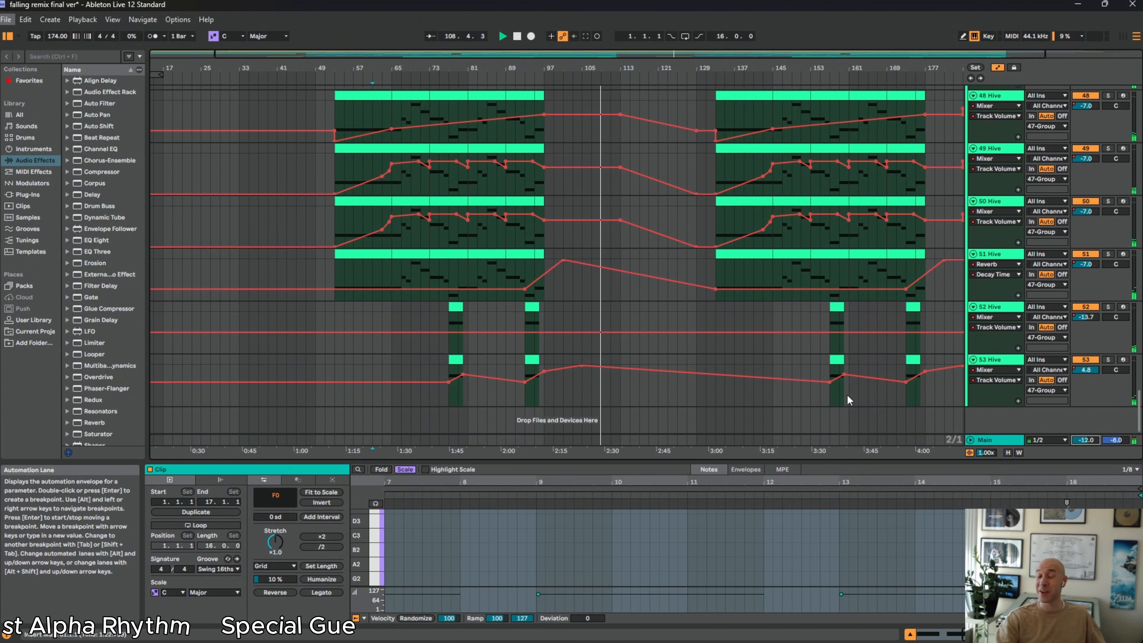
{"action": "scroll", "coordinate": [846, 395], "scroll_direction": "up", "scroll_amount": 4}
{"action": "scroll", "coordinate": [849, 393], "scroll_direction": "up", "scroll_amount": 4}
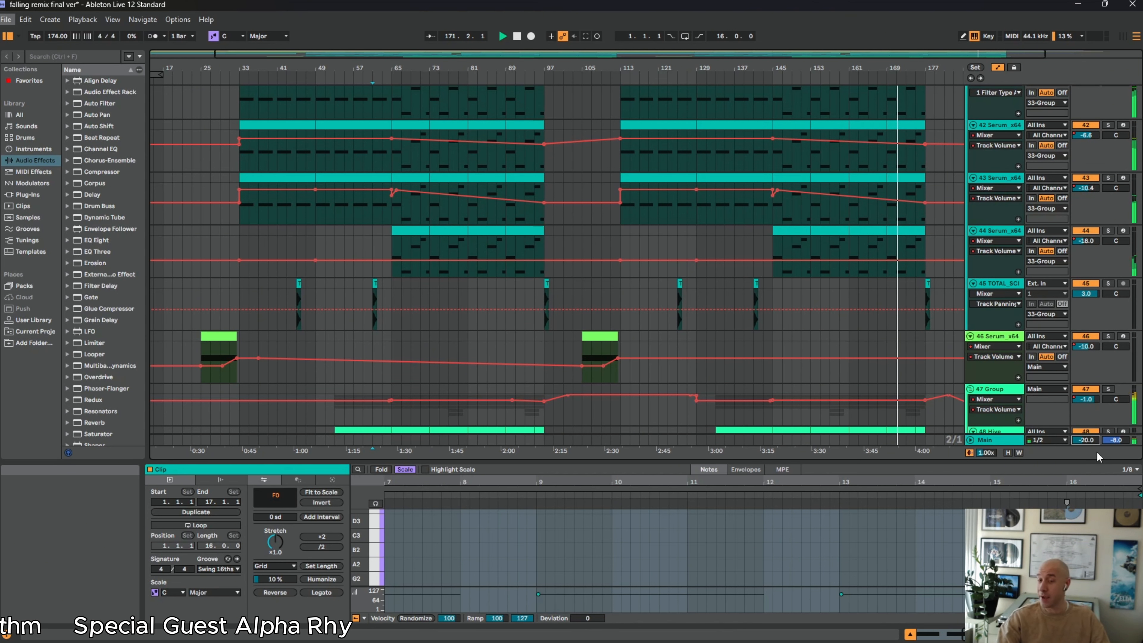
Review the arrangement during playback, from the Hive tracks back through the bass and drum groups to vocal track 16
{"action": "scroll", "coordinate": [728, 300], "scroll_direction": "down", "scroll_amount": 5}
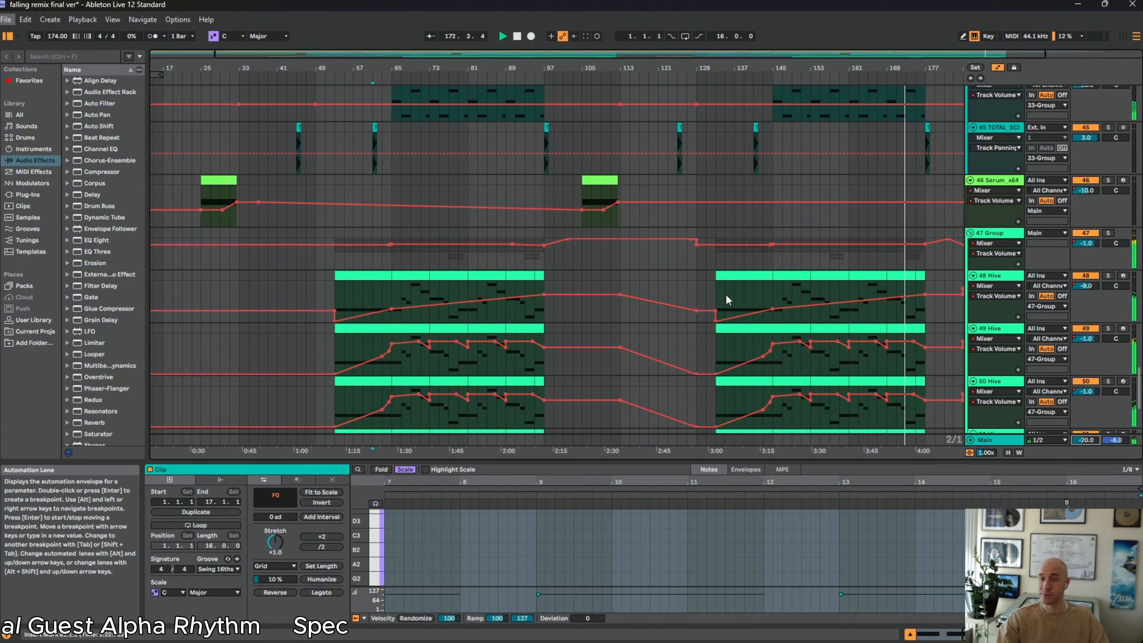
{"action": "scroll", "coordinate": [728, 301], "scroll_direction": "down", "scroll_amount": 6}
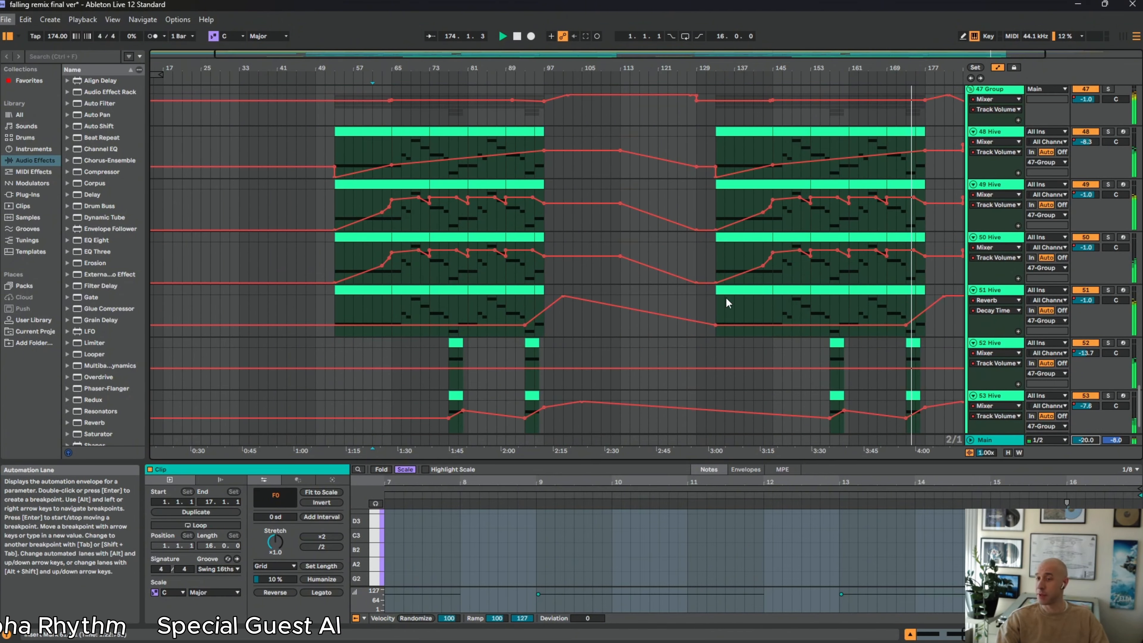
{"action": "scroll", "coordinate": [725, 307], "scroll_direction": "up", "scroll_amount": 9}
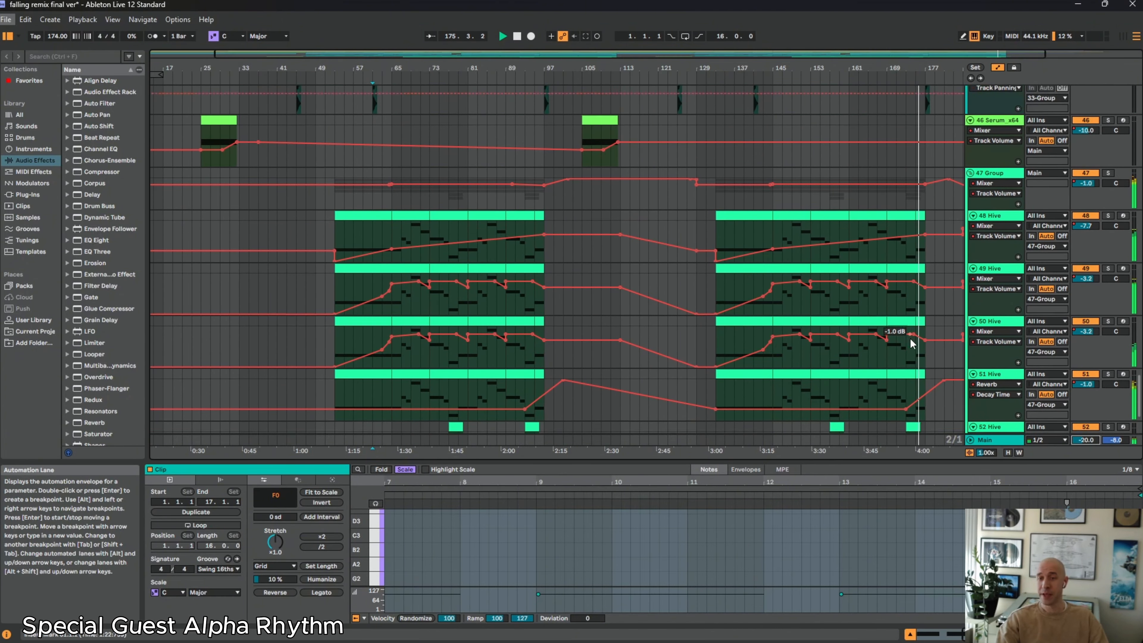
{"action": "scroll", "coordinate": [877, 270], "scroll_direction": "up", "scroll_amount": 13}
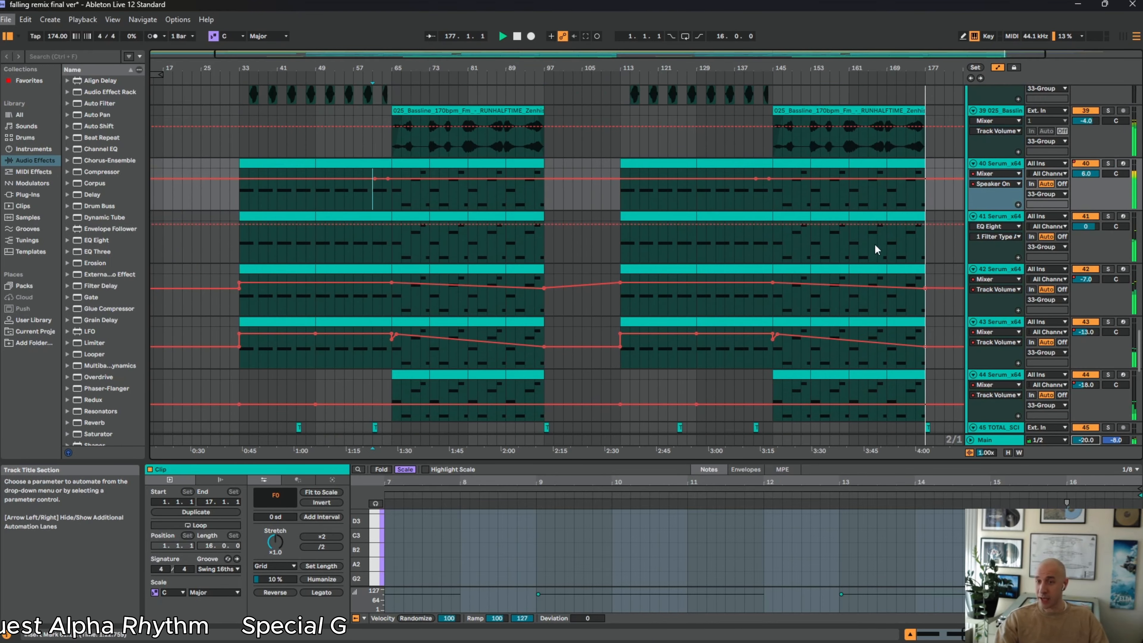
{"action": "scroll", "coordinate": [877, 283], "scroll_direction": "up", "scroll_amount": 9}
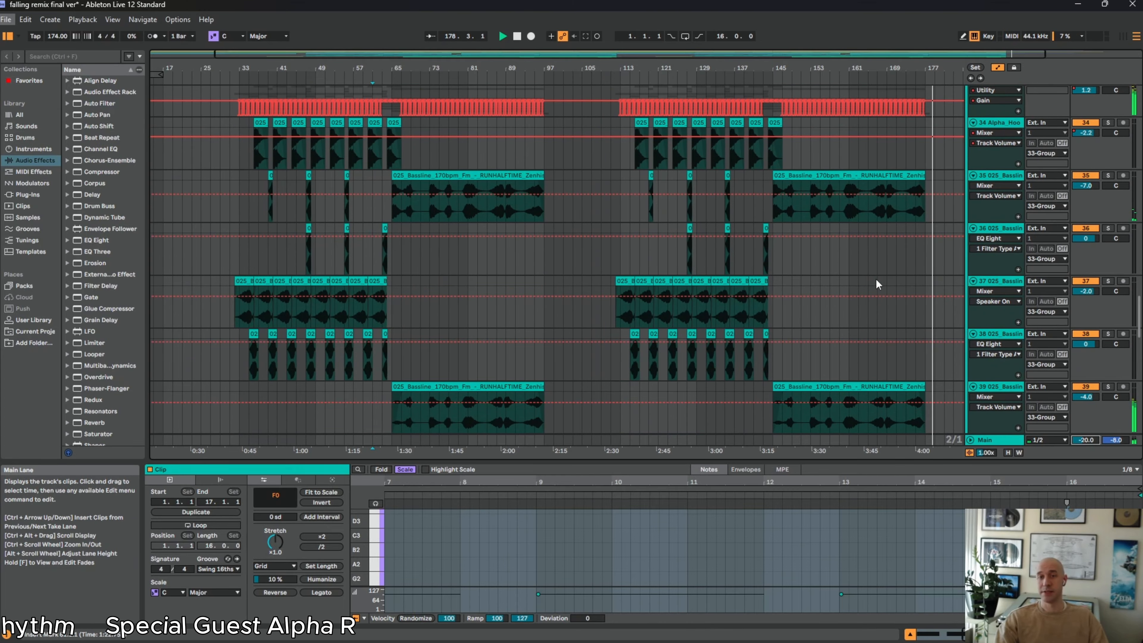
{"action": "scroll", "coordinate": [880, 281], "scroll_direction": "up", "scroll_amount": 12}
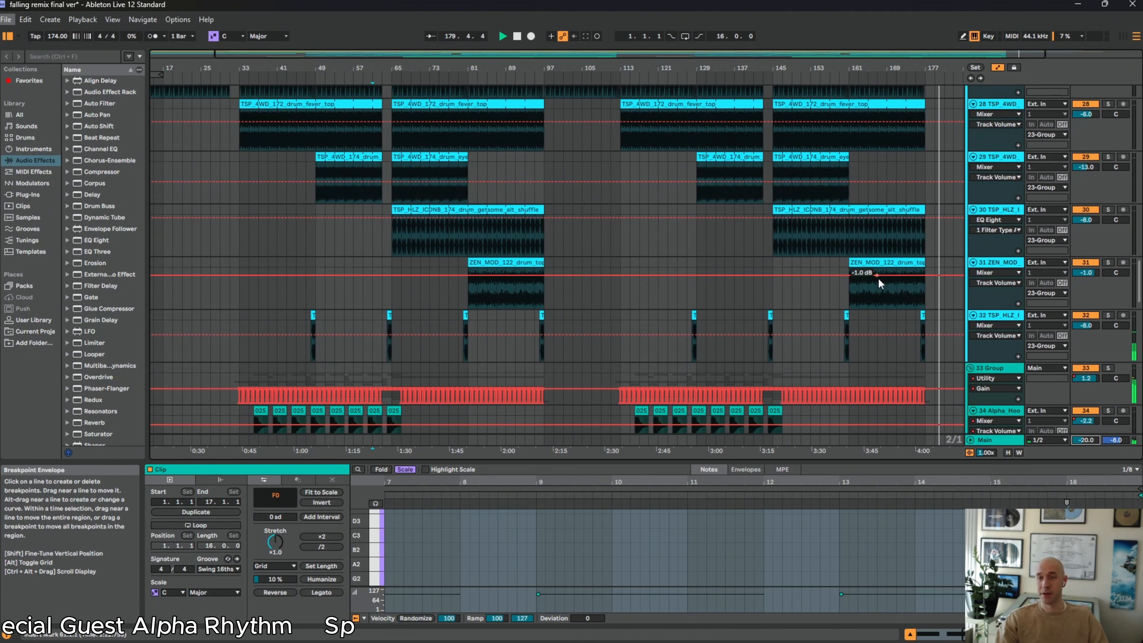
{"action": "scroll", "coordinate": [884, 277], "scroll_direction": "up", "scroll_amount": 5}
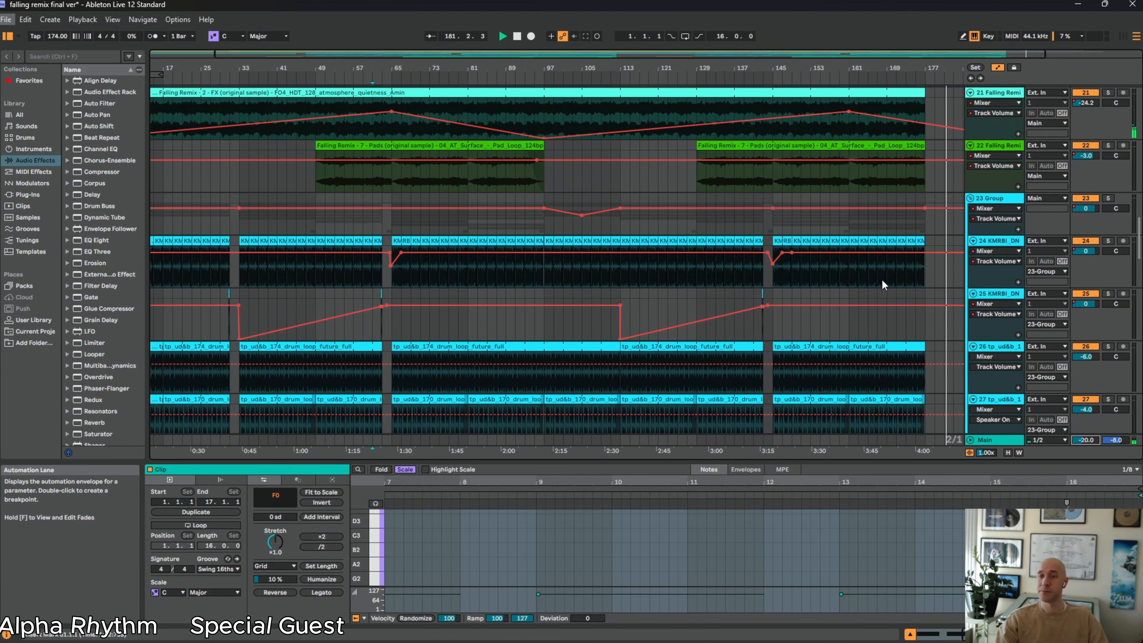
{"action": "scroll", "coordinate": [774, 315], "scroll_direction": "up", "scroll_amount": 6}
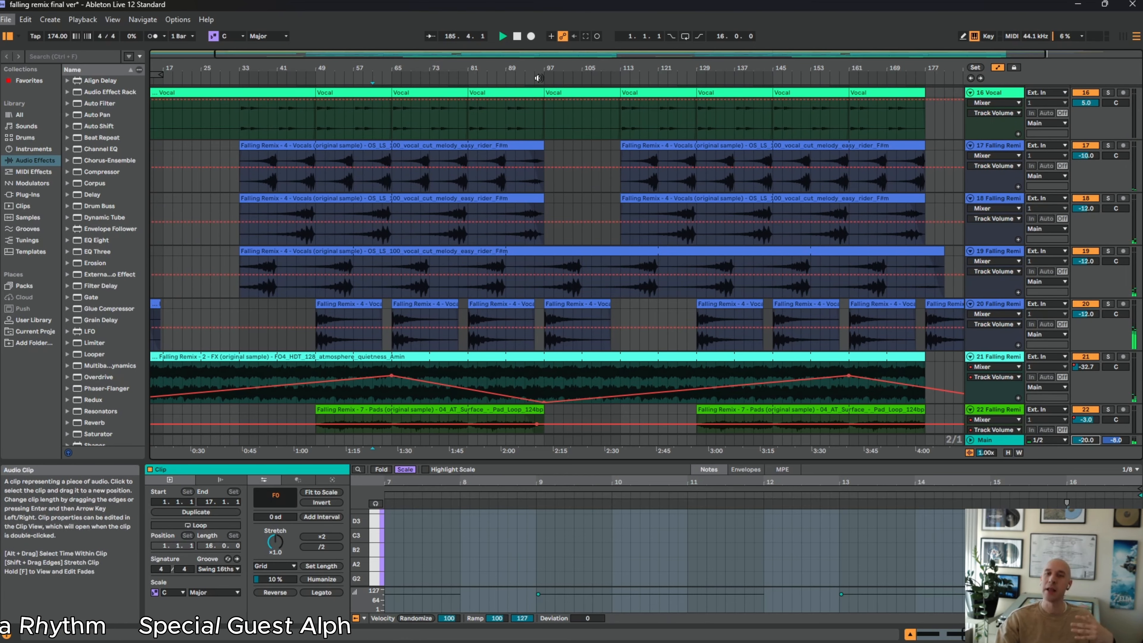
Stop playback, return the song position to 1.1.1, and view the Synths pad tracks
{"action": "double_click", "coordinate": [517, 37]}
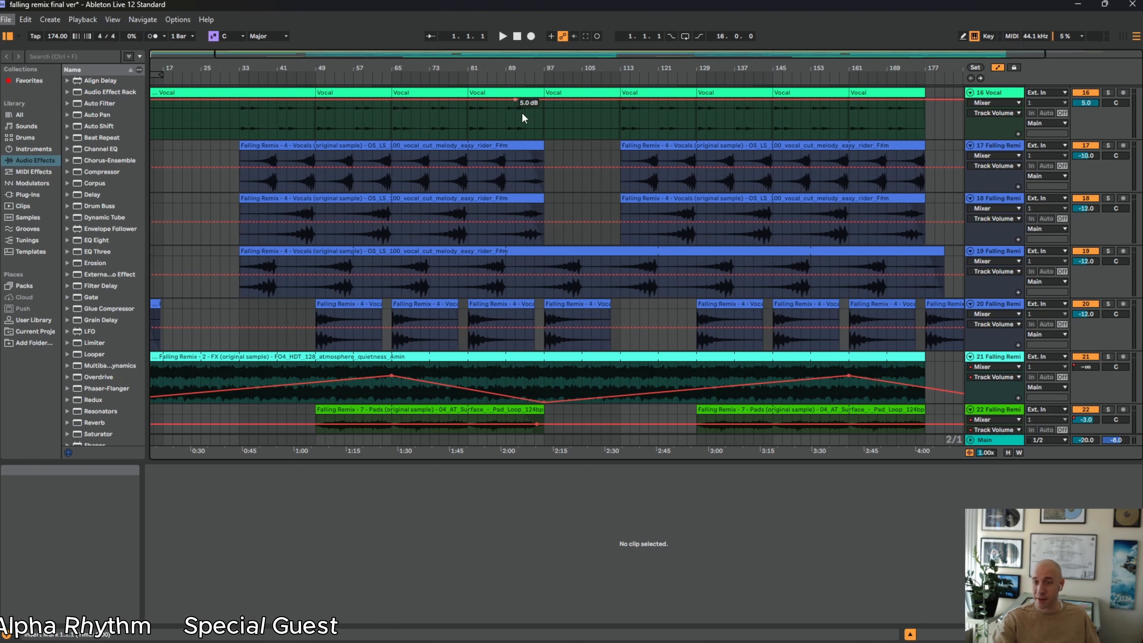
{"action": "scroll", "coordinate": [552, 146], "scroll_direction": "up", "scroll_amount": 10}
{"action": "scroll", "coordinate": [565, 151], "scroll_direction": "up", "scroll_amount": 10}
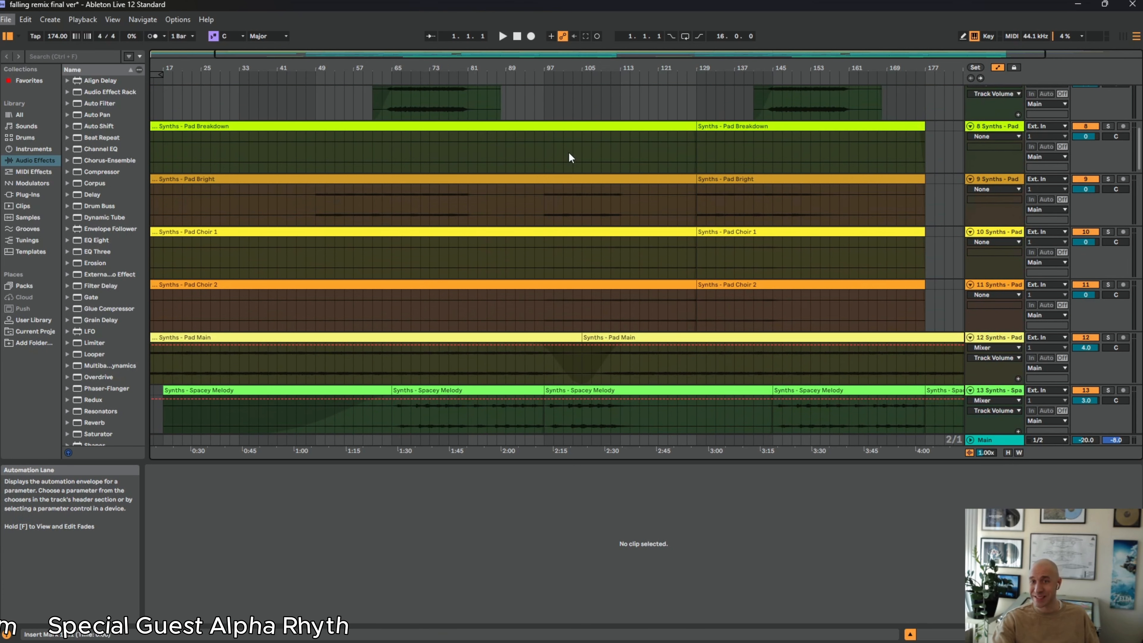